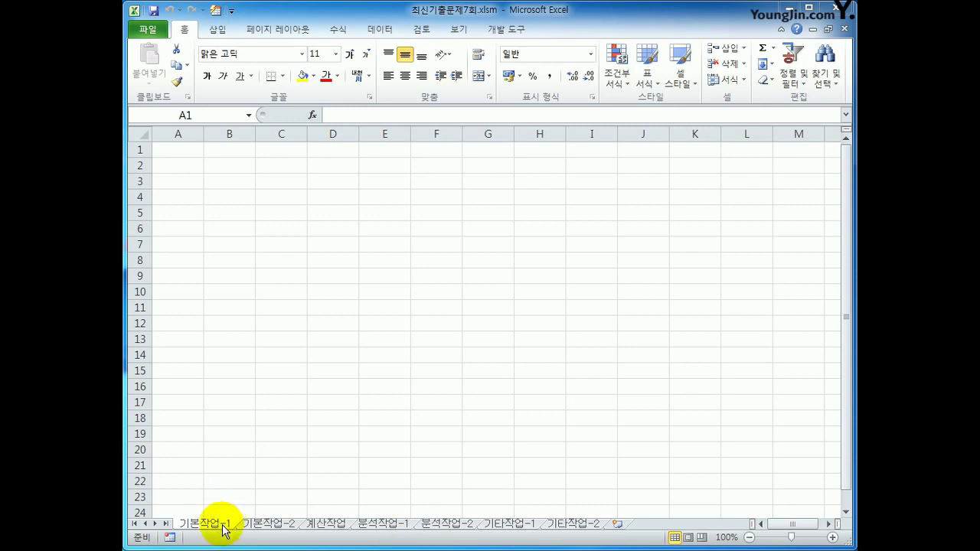
# Step: Start a Microsoft Query import at cell B3 of the 기본작업-1 sheet, using MS Access Database* as the data source
pyautogui.click(225, 520)
pyautogui.click(222, 182)
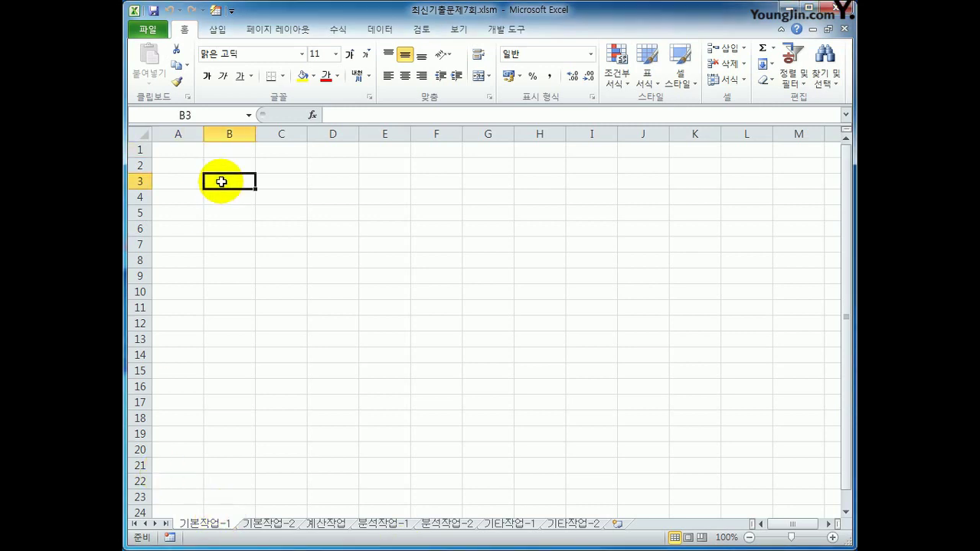
pyautogui.click(378, 30)
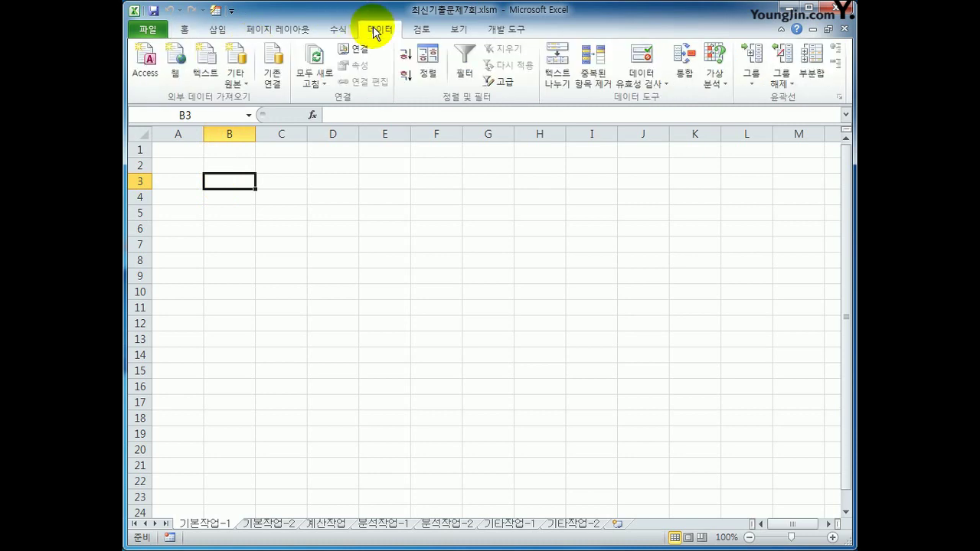
pyautogui.click(239, 87)
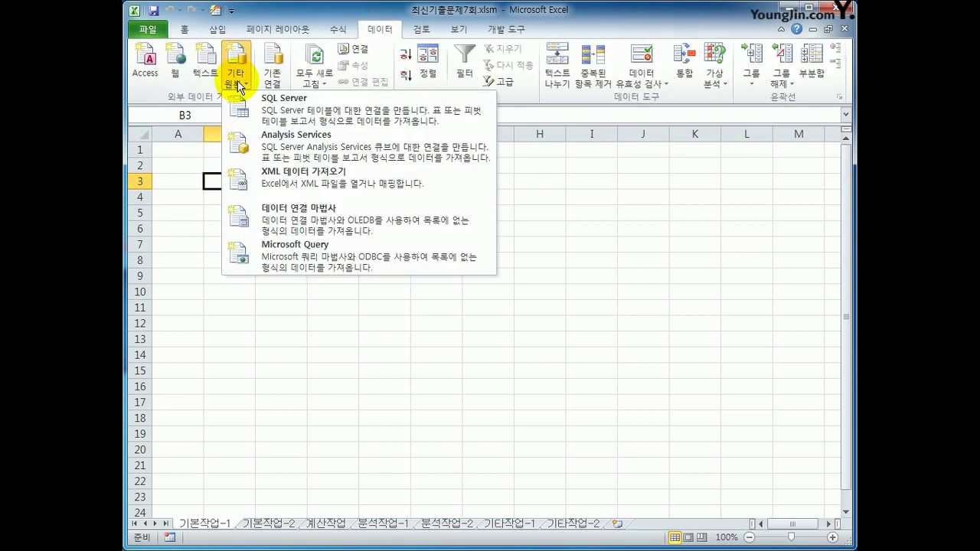
pyautogui.click(307, 257)
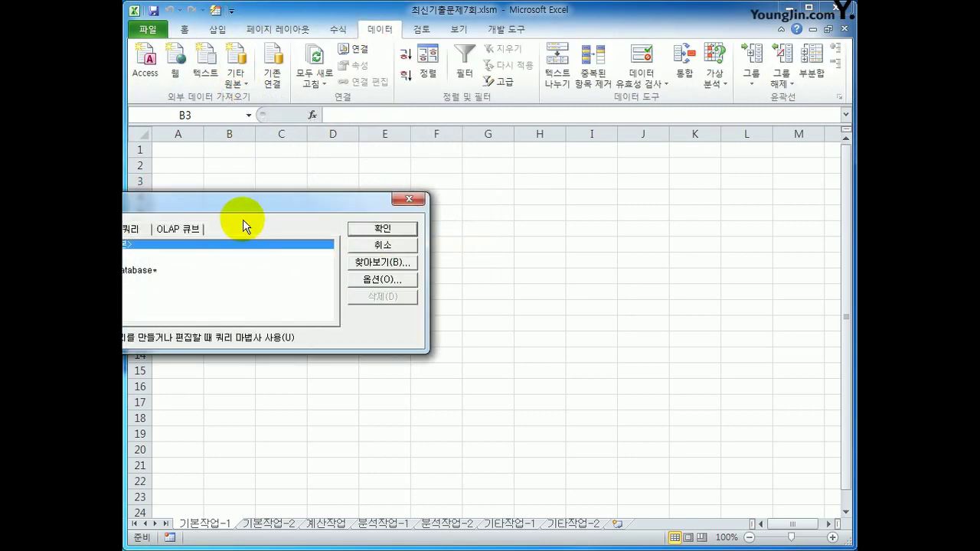
pyautogui.moveTo(247, 208); pyautogui.dragTo(507, 176)
pyautogui.click(419, 250)
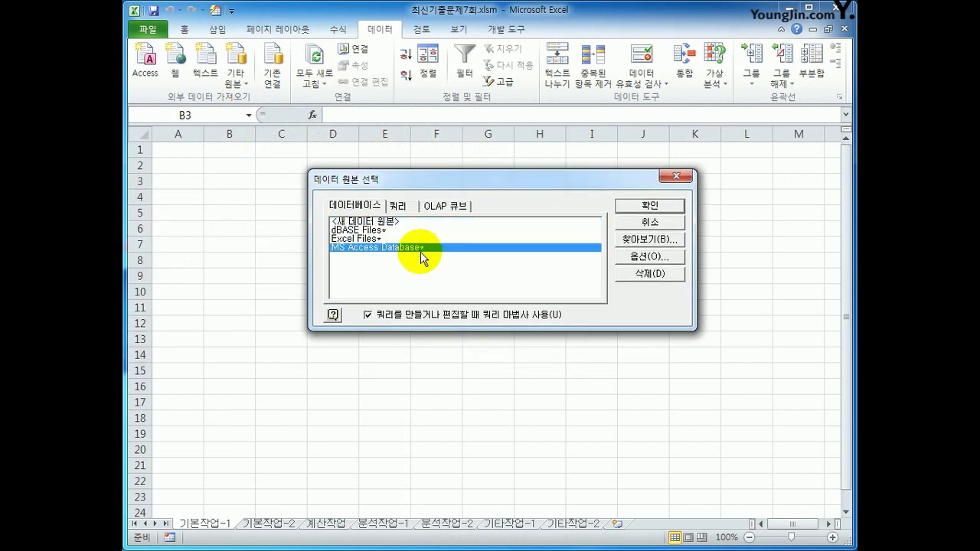
pyautogui.click(649, 205)
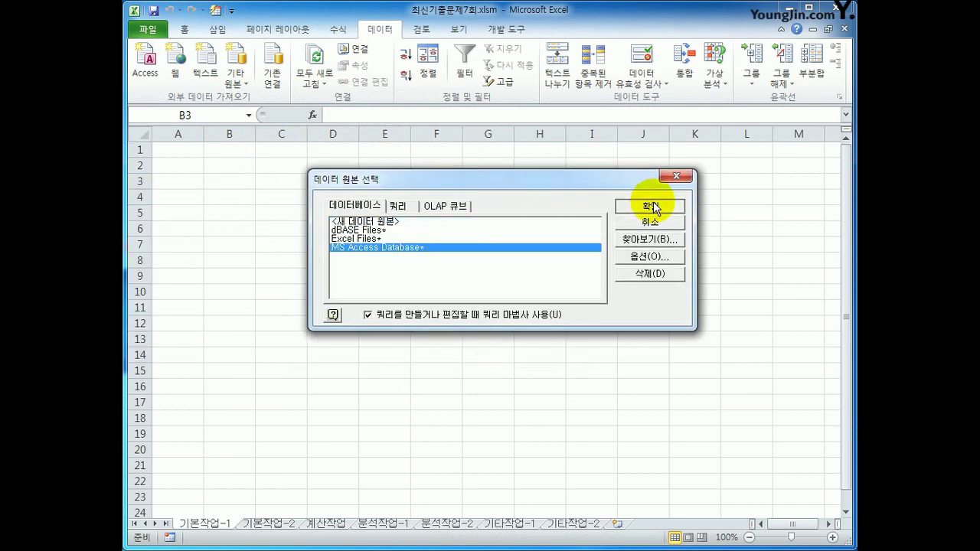
# Step: Connect to the database 생활기상정보.accdb in the folder c:\2020컴활1급\스프레드시트\기출문제
pyautogui.moveTo(564, 189); pyautogui.dragTo(628, 197)
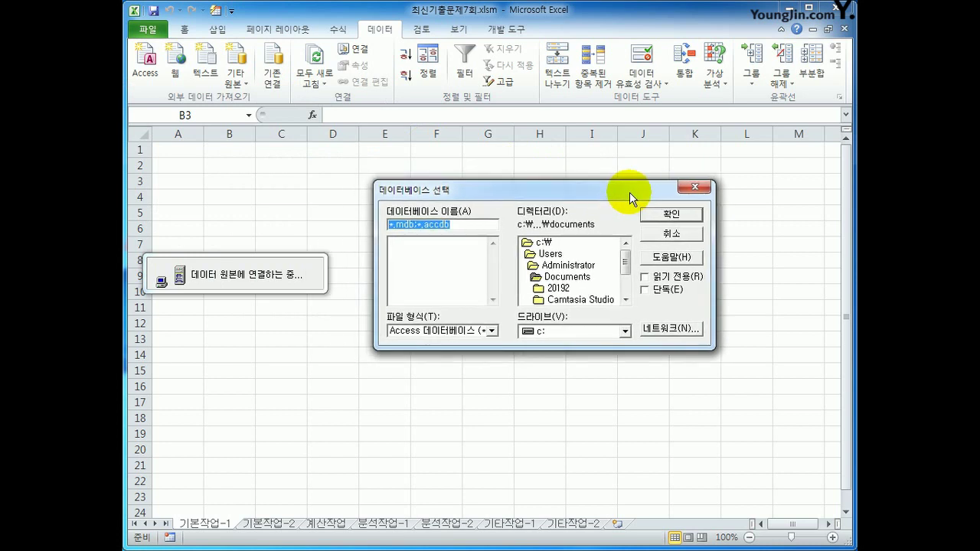
pyautogui.doubleClick(570, 242)
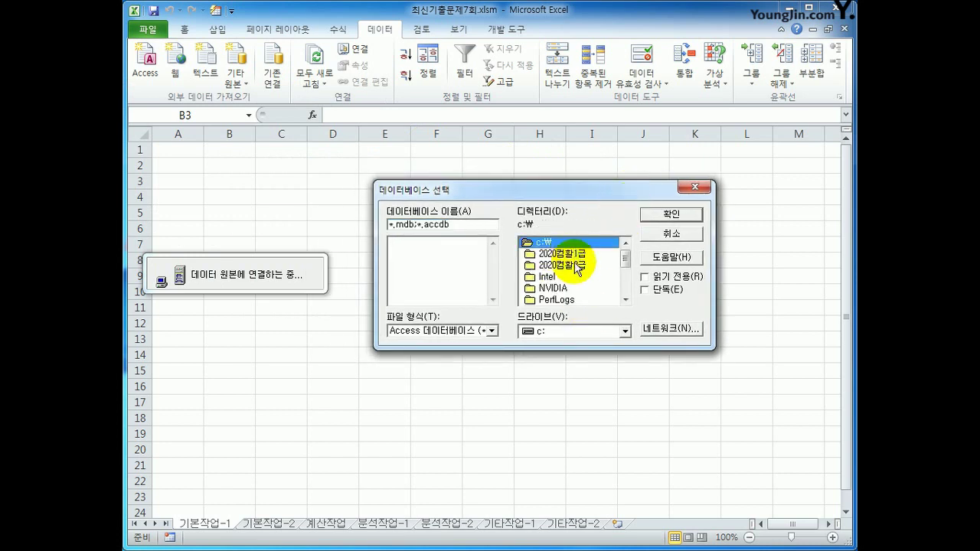
pyautogui.click(576, 255)
pyautogui.doubleClick(576, 255)
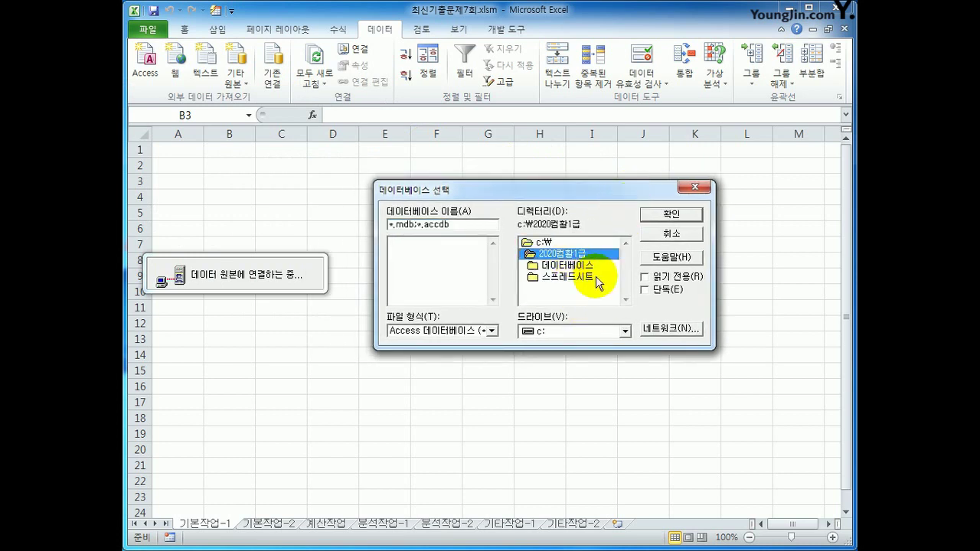
pyautogui.doubleClick(597, 277)
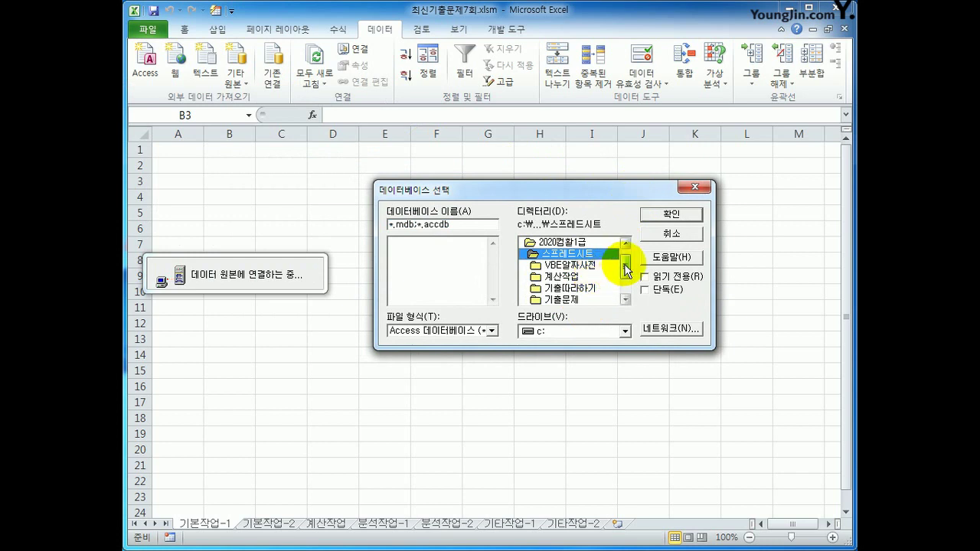
pyautogui.click(601, 301)
pyautogui.doubleClick(601, 301)
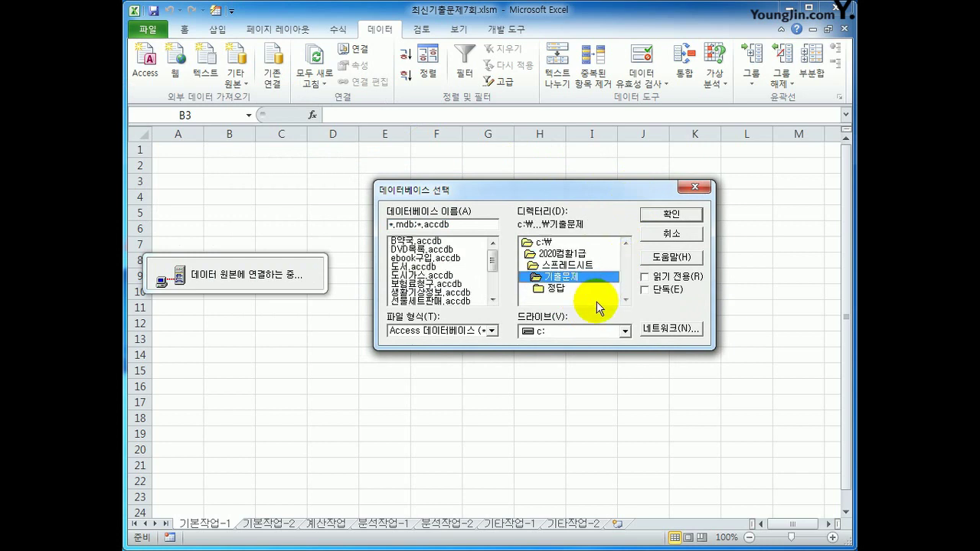
pyautogui.click(450, 294)
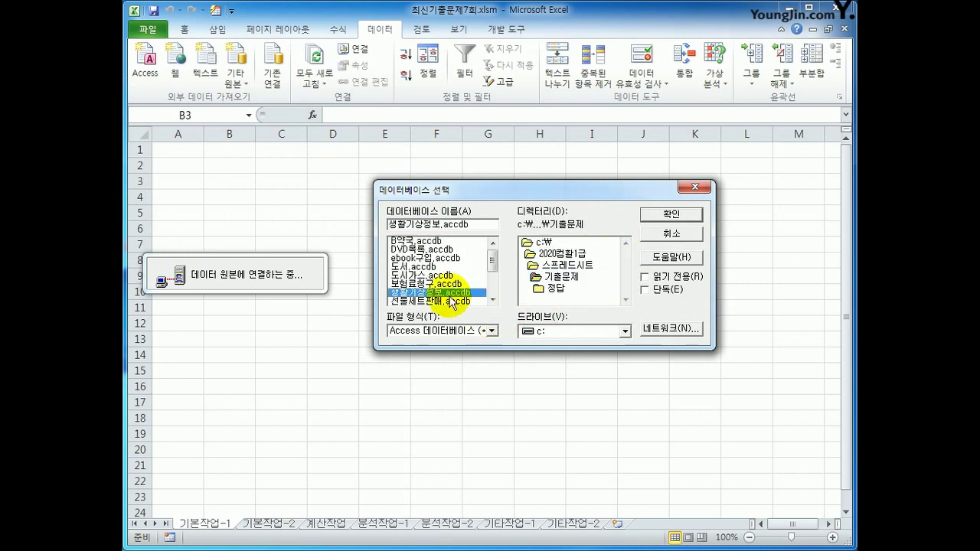
pyautogui.click(671, 215)
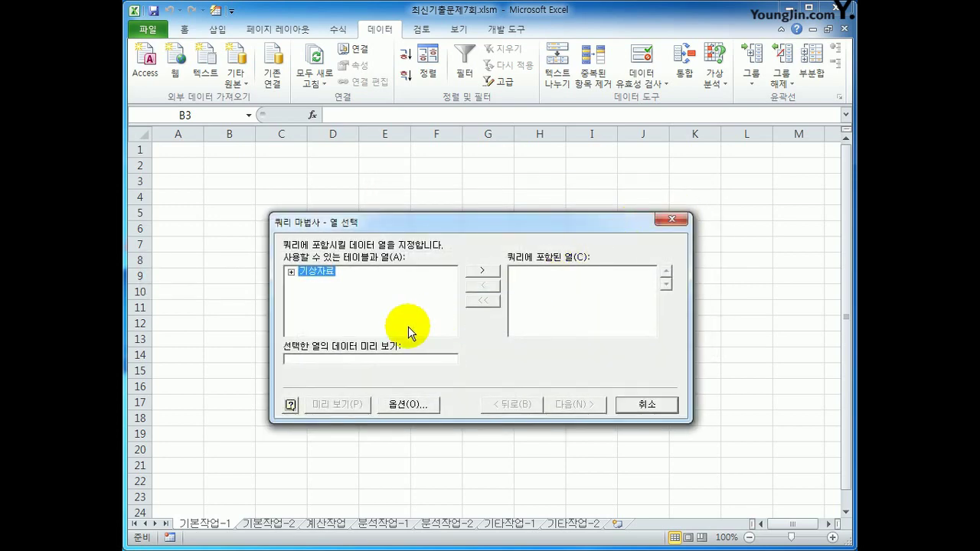
# Step: Add the columns 지역, 지역명, 기상, 3월, 4월 and 5월 from the 기상자료 table to the query, in that order
pyautogui.click(291, 272)
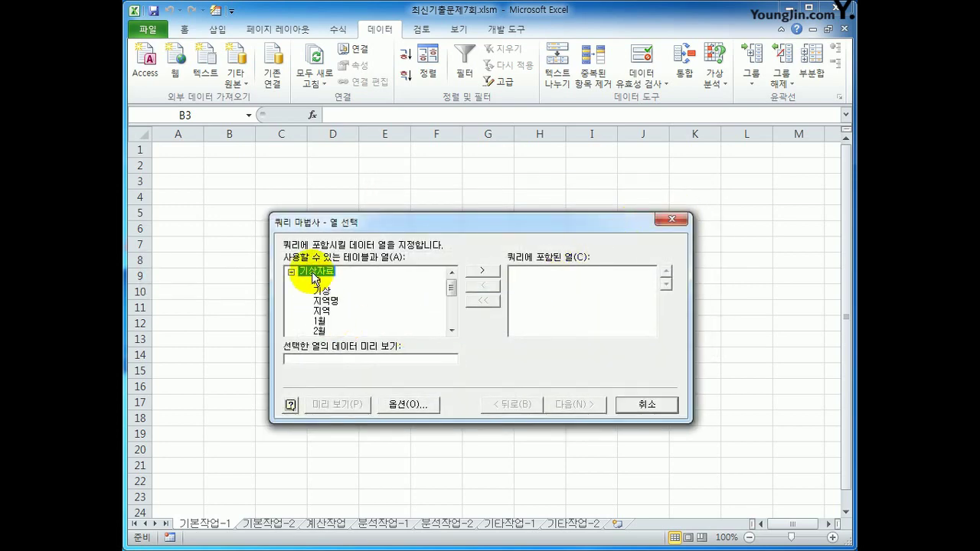
pyautogui.doubleClick(325, 310)
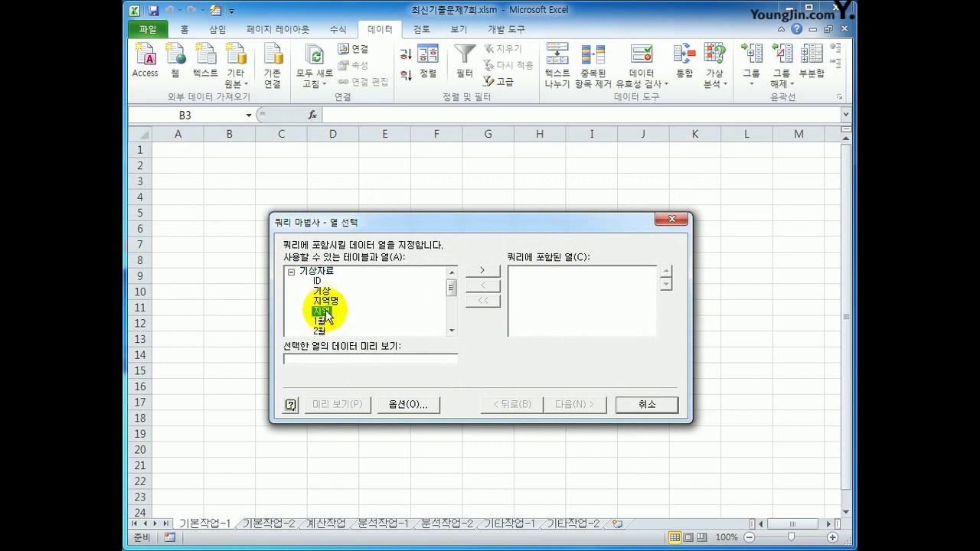
pyautogui.doubleClick(328, 301)
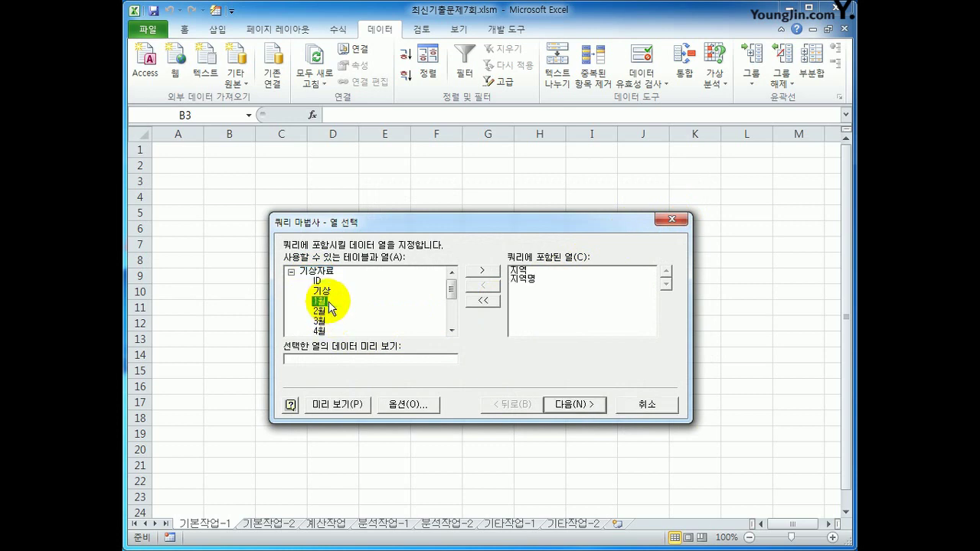
pyautogui.doubleClick(321, 292)
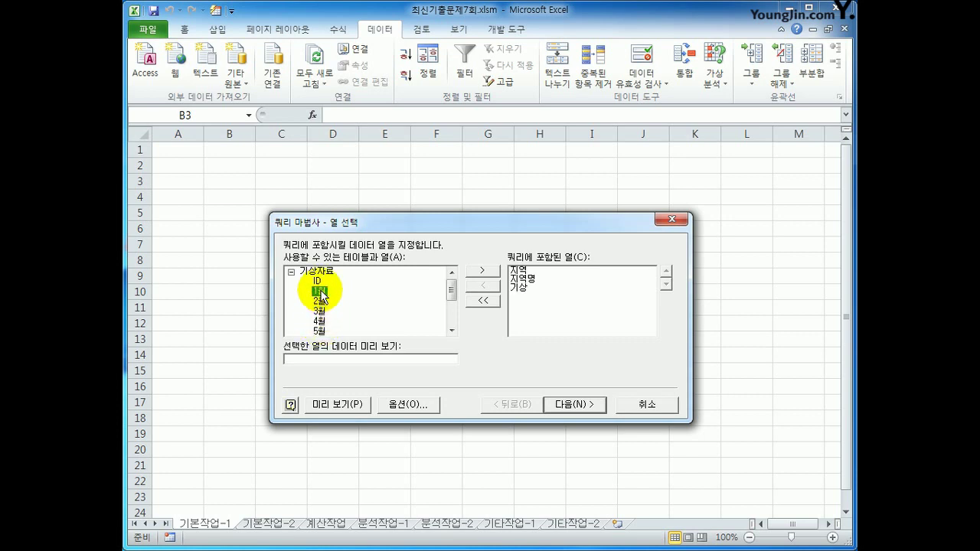
pyautogui.doubleClick(322, 311)
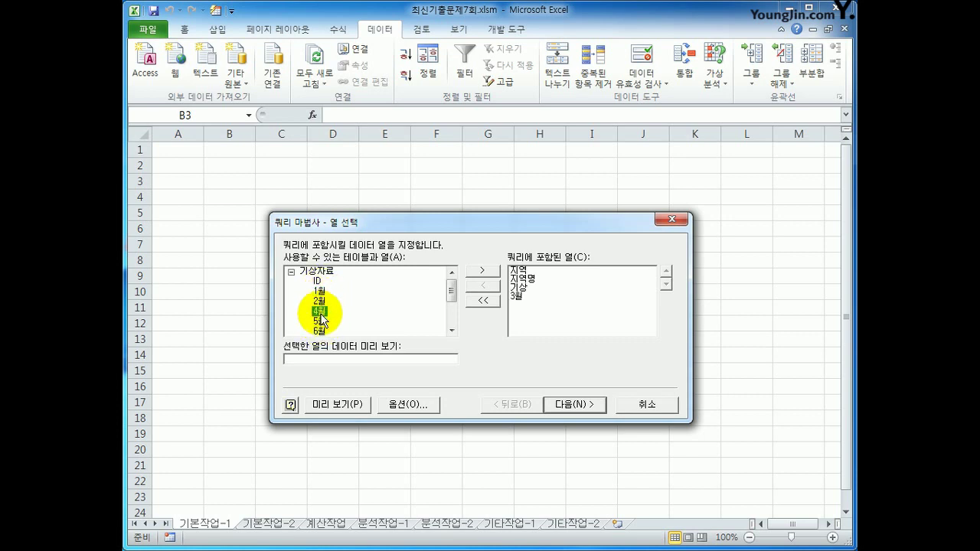
pyautogui.doubleClick(321, 311)
pyautogui.doubleClick(322, 311)
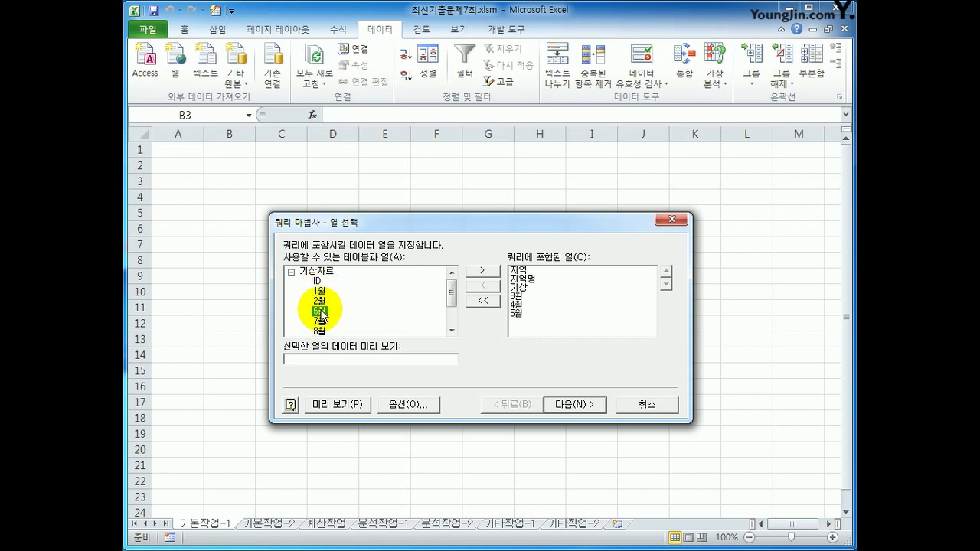
pyautogui.click(578, 408)
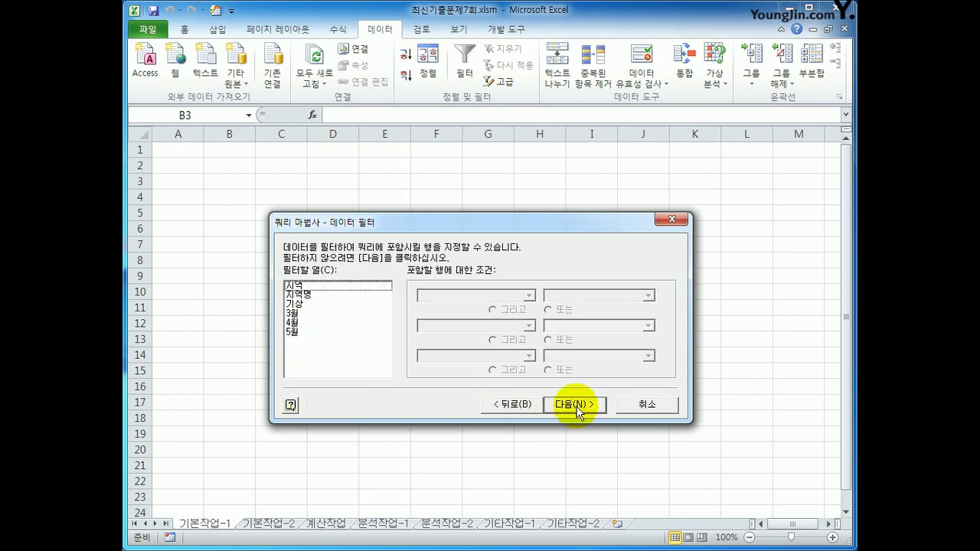
# Step: Filter the query rows so that 지역 equals 강원
pyautogui.click(307, 285)
pyautogui.click(468, 296)
pyautogui.click(455, 315)
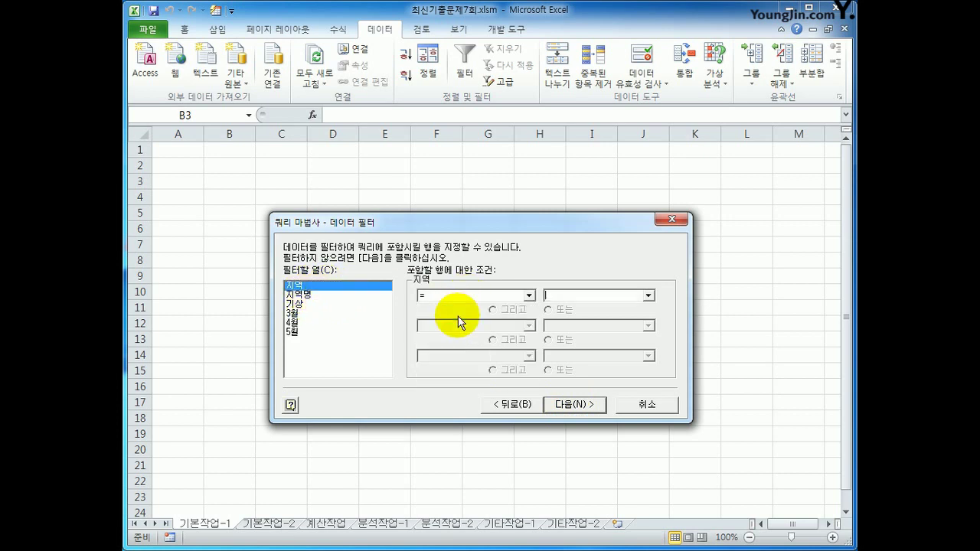
pyautogui.click(648, 295)
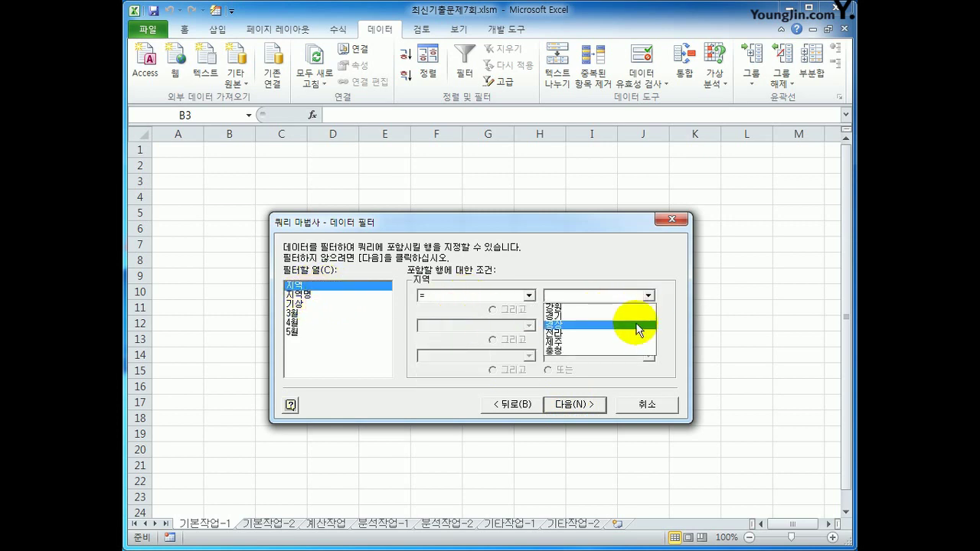
pyautogui.click(636, 308)
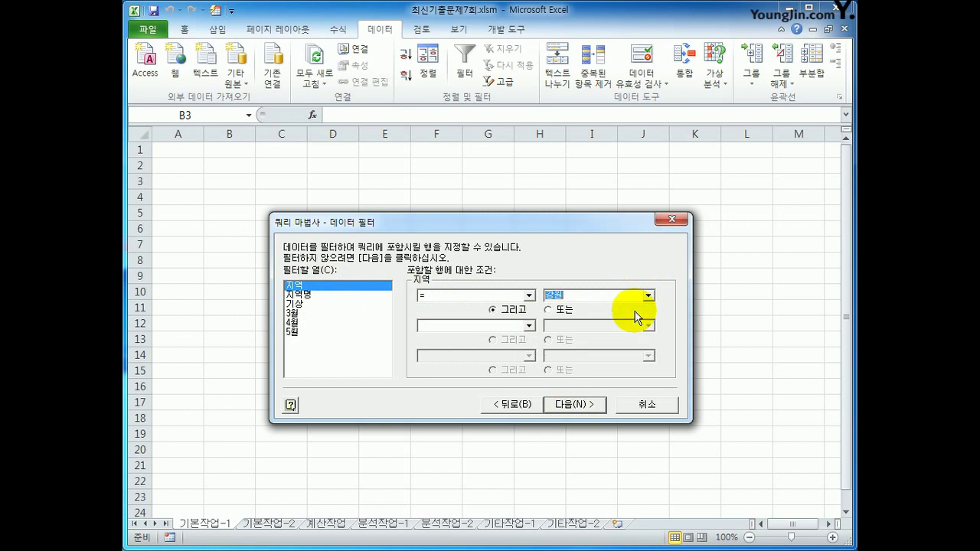
# Step: Filter the 기상 column to rows equal to 최고기온 or equal to 평균온도, and accept the filters
pyautogui.click(301, 305)
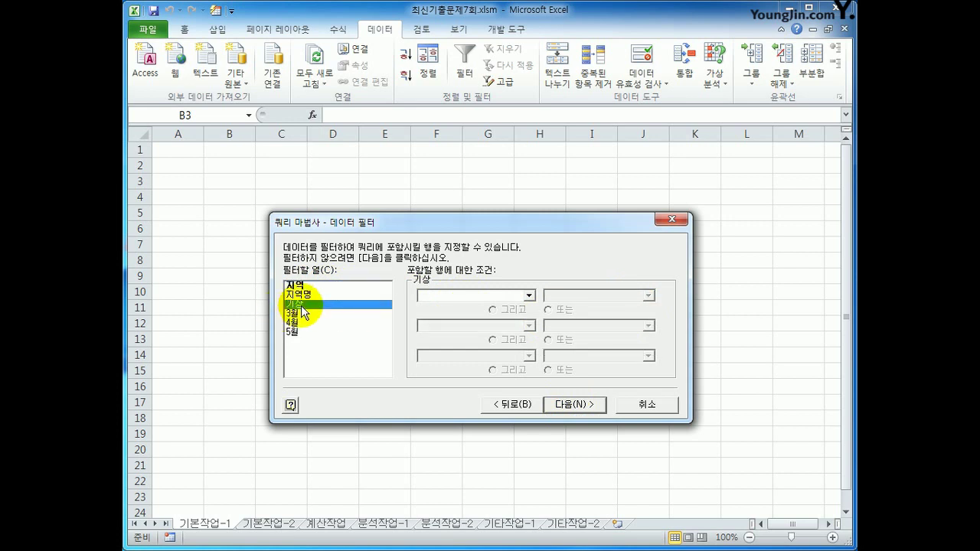
pyautogui.click(484, 296)
pyautogui.click(475, 314)
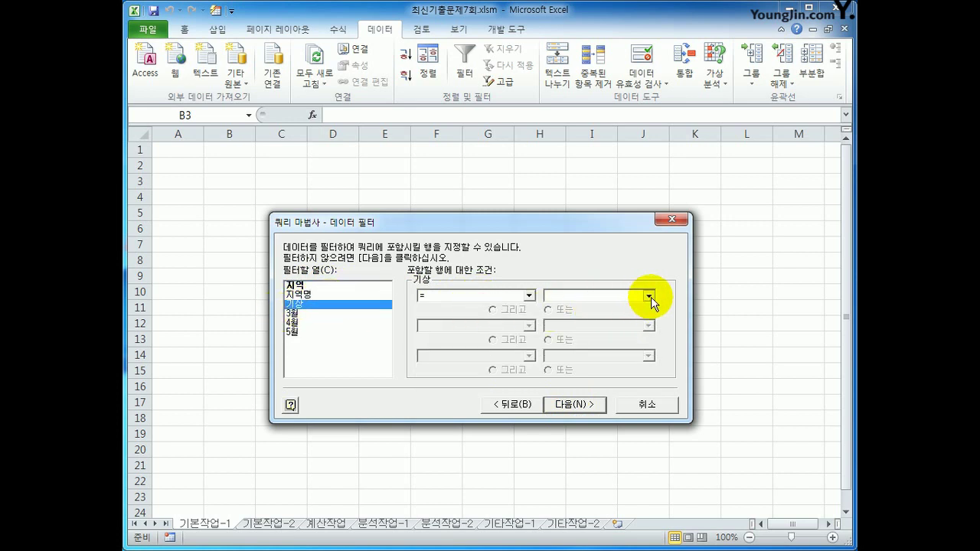
pyautogui.click(650, 296)
pyautogui.click(641, 327)
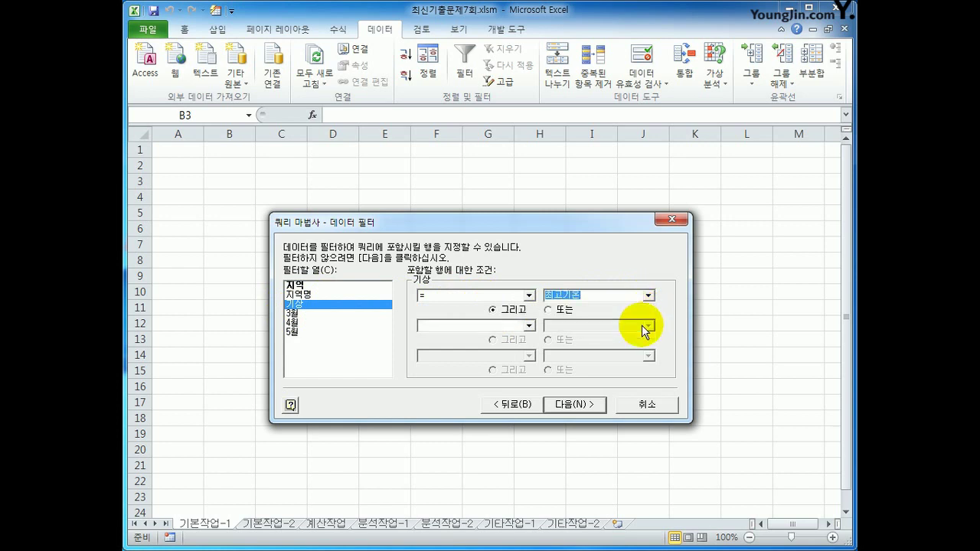
pyautogui.click(557, 313)
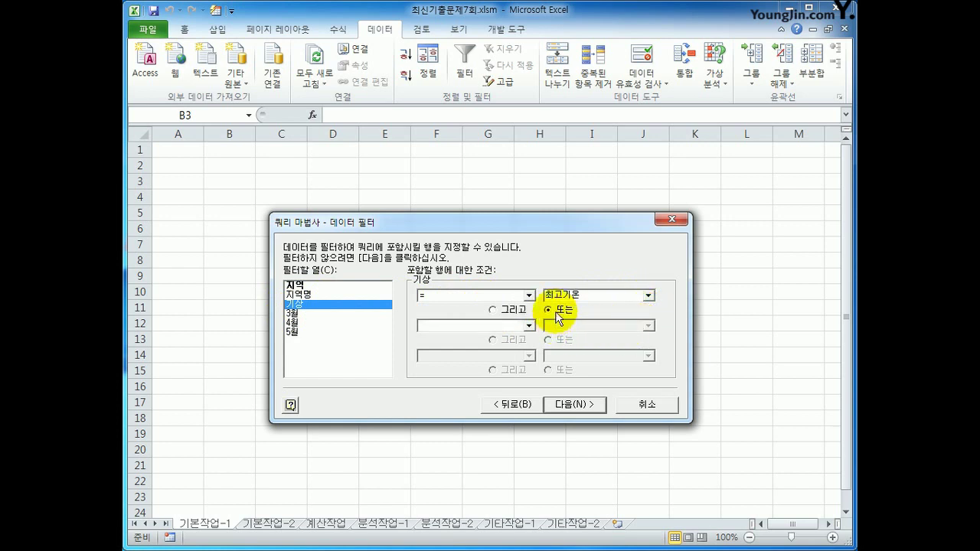
pyautogui.click(528, 325)
pyautogui.click(508, 339)
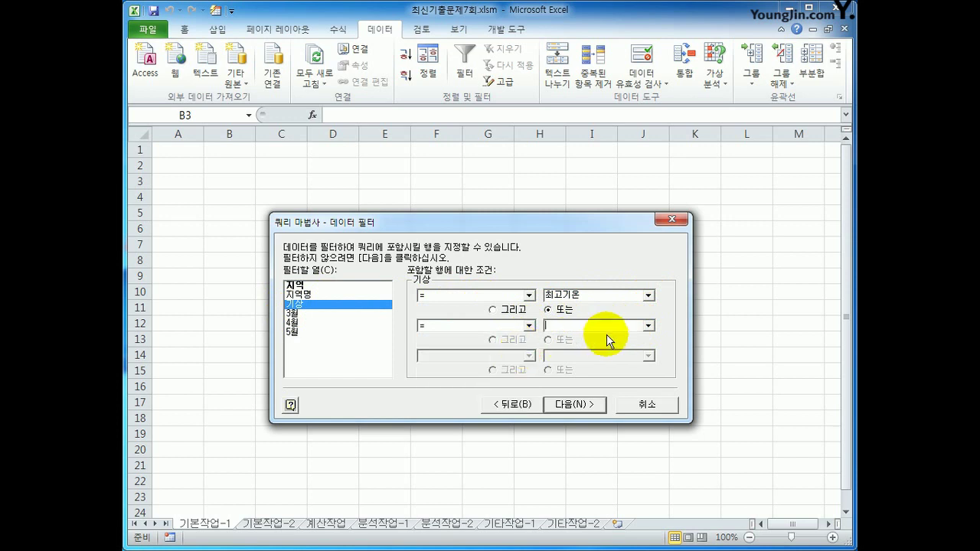
pyautogui.click(650, 326)
pyautogui.click(632, 364)
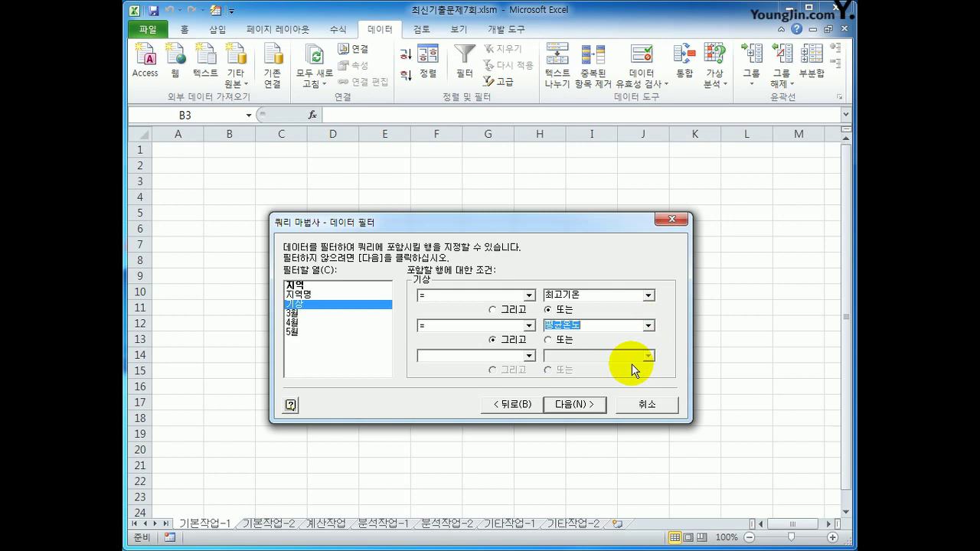
pyautogui.click(595, 406)
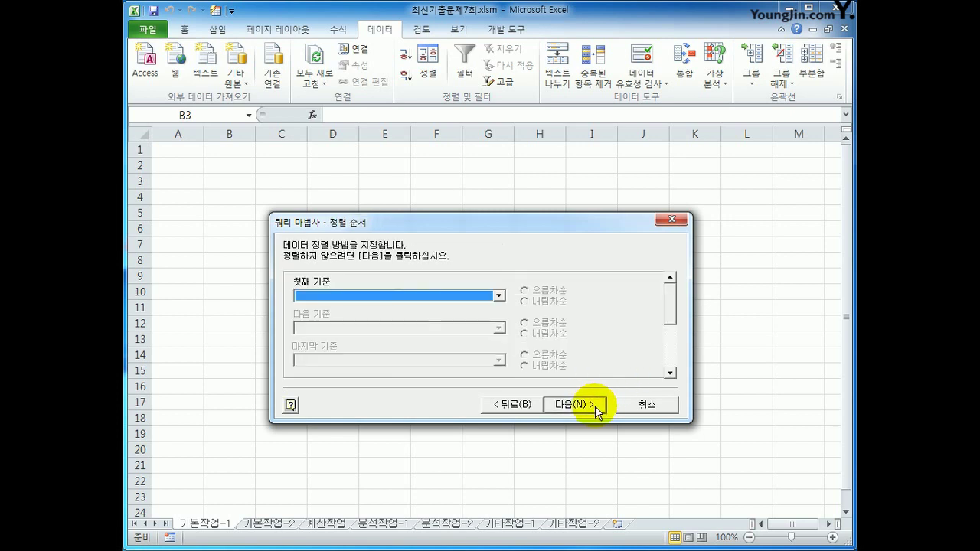
# Step: Sort the query by 지역명 ascending and by 기상 descending, and finish the wizard, returning the data to Excel
pyautogui.click(415, 298)
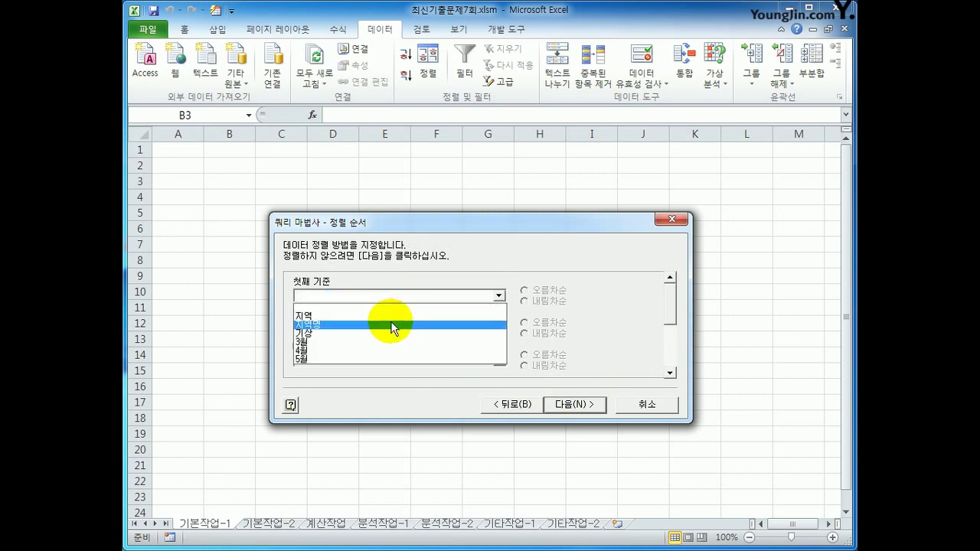
pyautogui.click(391, 325)
pyautogui.click(394, 331)
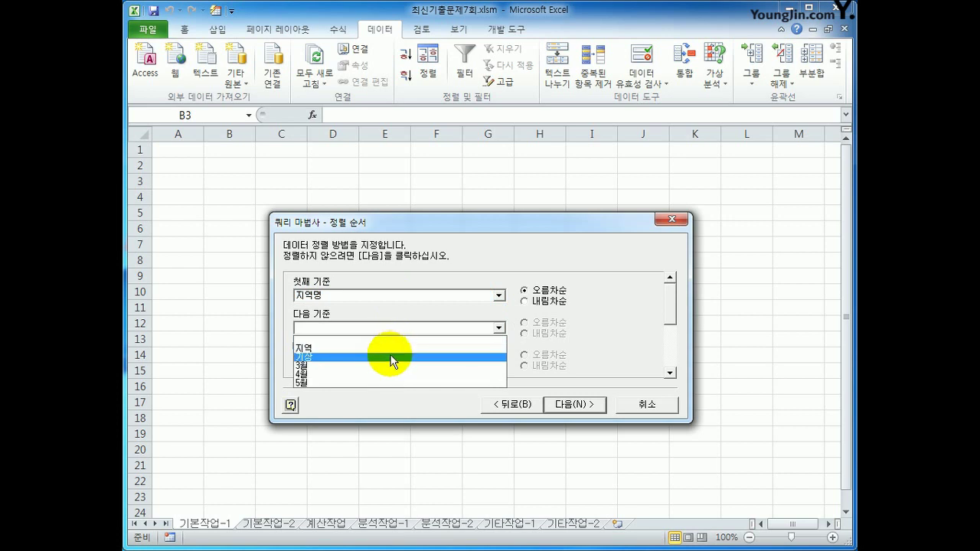
pyautogui.click(393, 356)
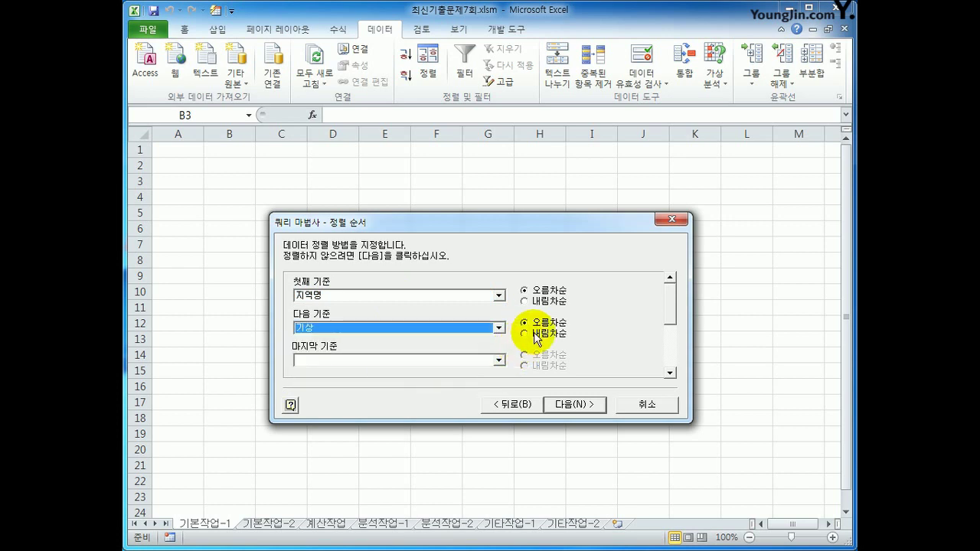
pyautogui.click(525, 334)
pyautogui.click(563, 404)
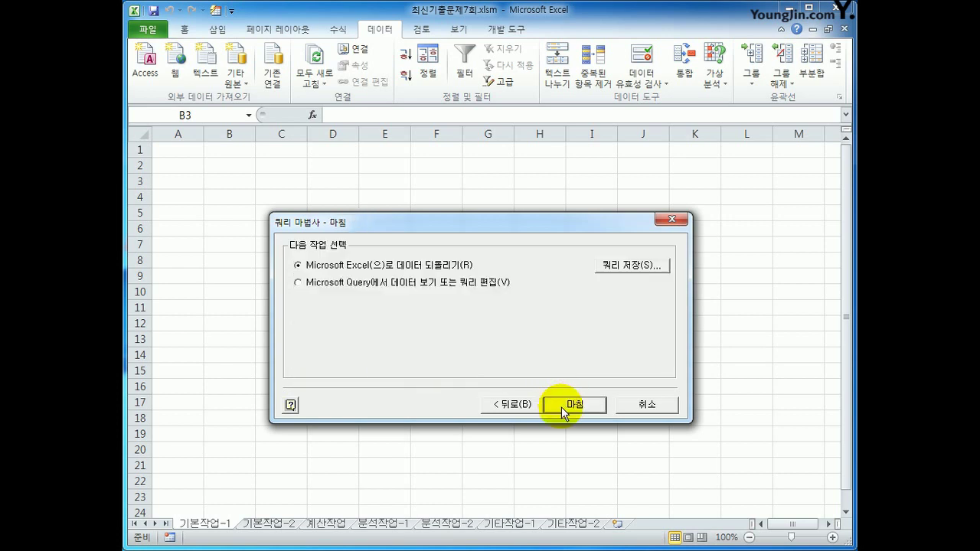
pyautogui.click(564, 405)
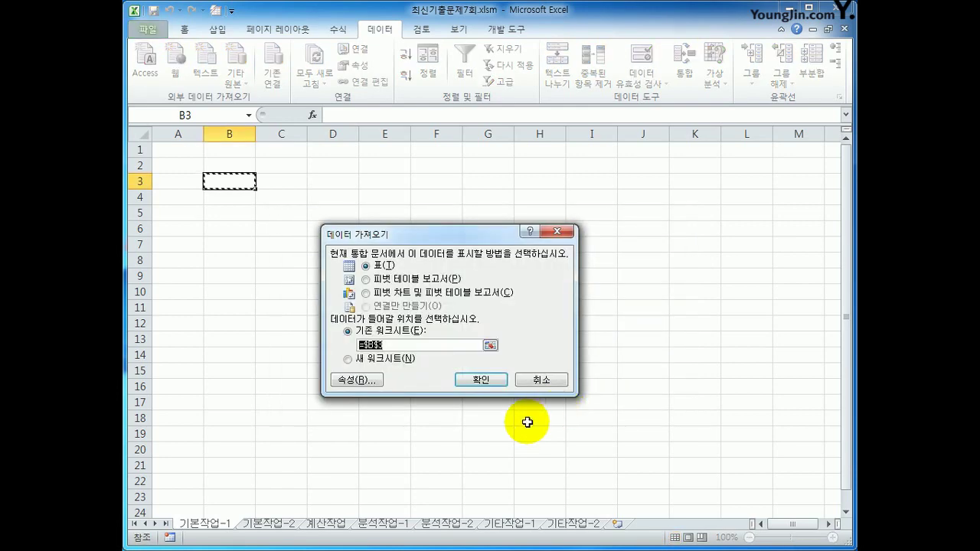
# Step: Load the query result as a table at B3 of the existing worksheet and convert that table to a normal range
pyautogui.click(481, 380)
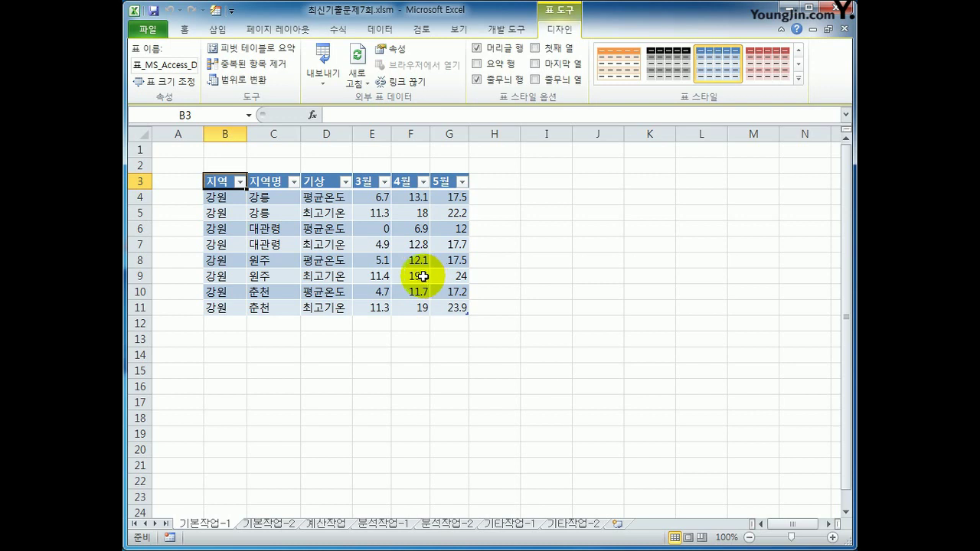
pyautogui.click(236, 80)
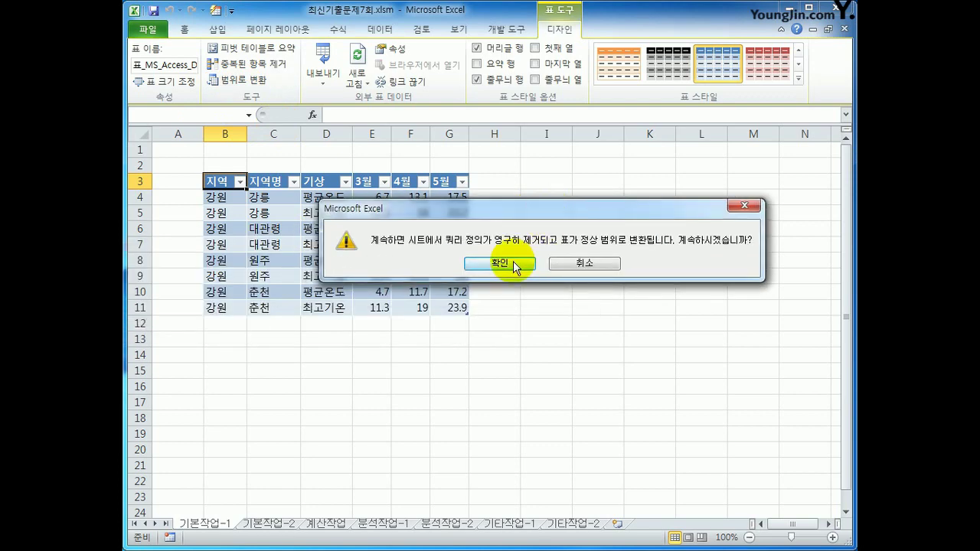
pyautogui.click(508, 266)
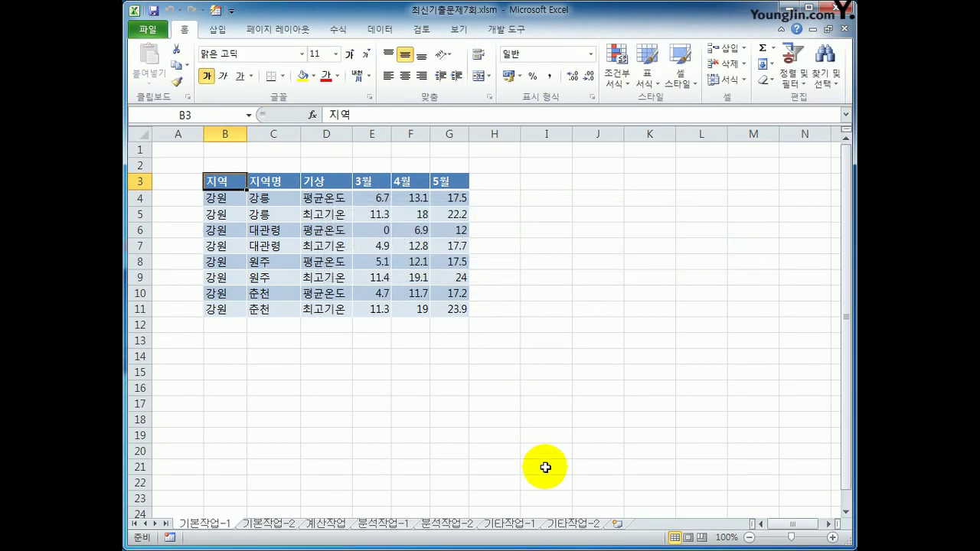
# Step: On the 기본작업-2 sheet, enter the criteria heading 조건 in cell I2
pyautogui.click(268, 524)
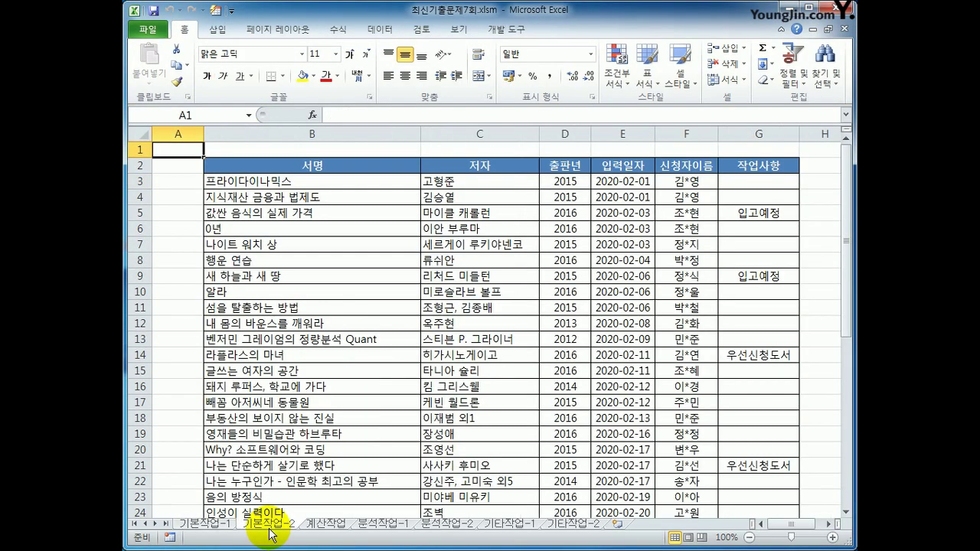
pyautogui.click(828, 524)
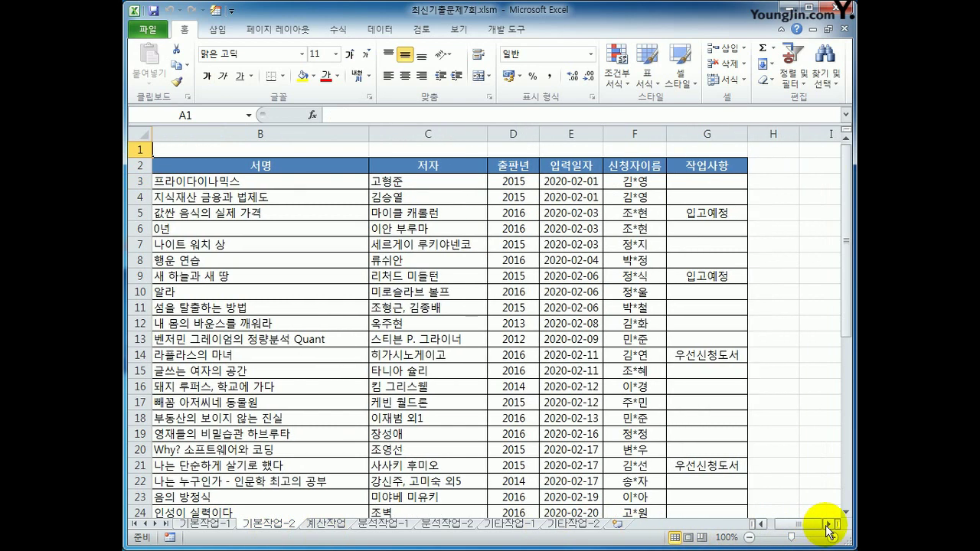
pyautogui.click(828, 525)
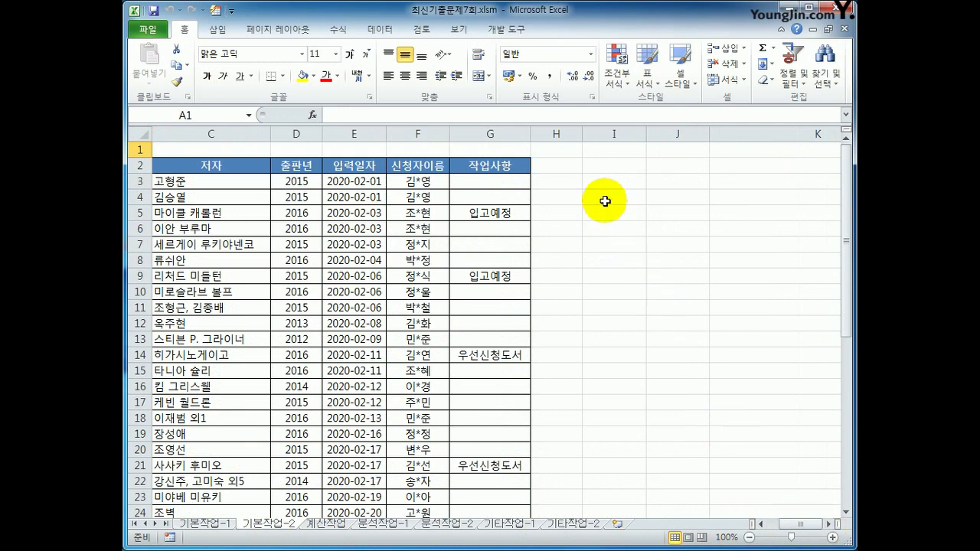
pyautogui.click(601, 164)
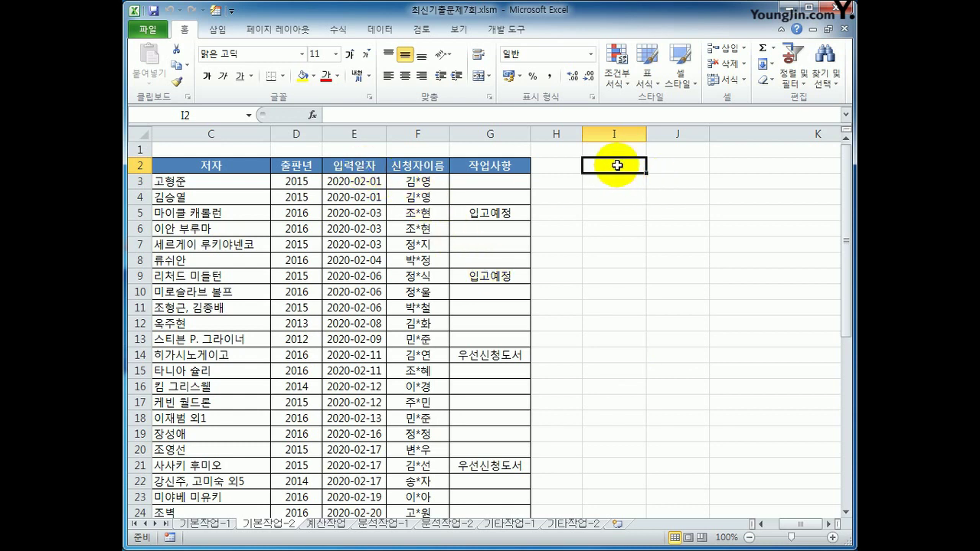
pyautogui.write('wh')
pyautogui.press('BackSpace')
pyautogui.press('BackSpace')
pyautogui.write('조건')
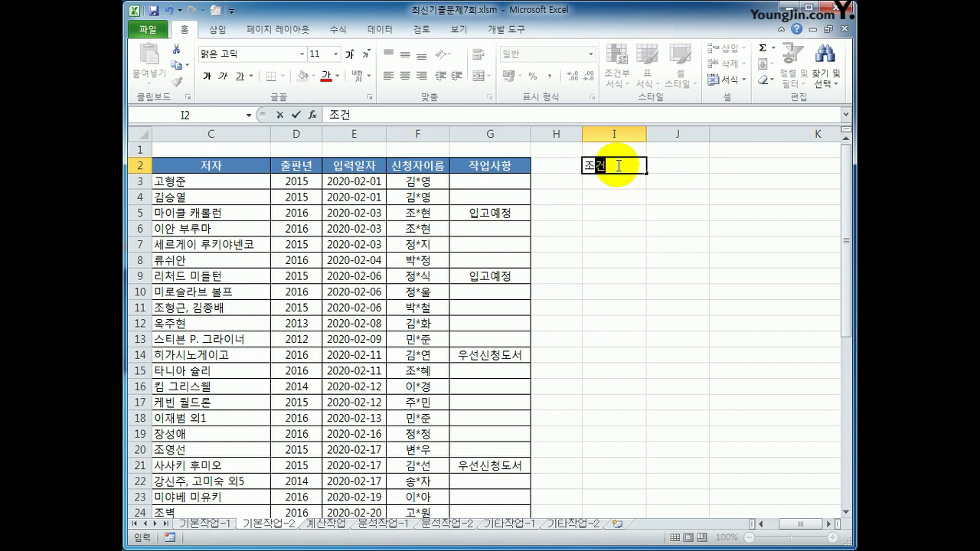
pyautogui.press('Return')
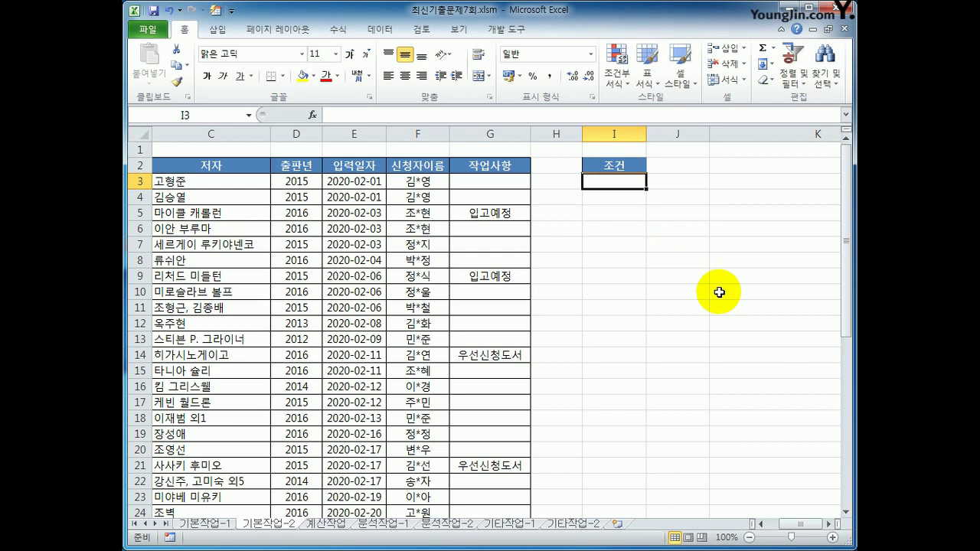
# Step: Enter the formula =ISBLANK(G3) in cell I3 to test the first 작업사항 entry
pyautogui.write('=')
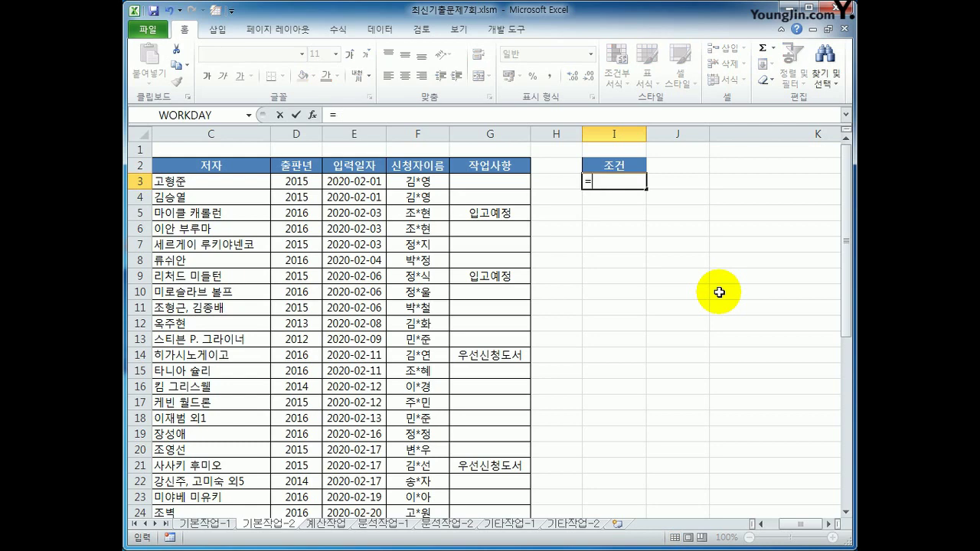
pyautogui.write('ISBLANK(')
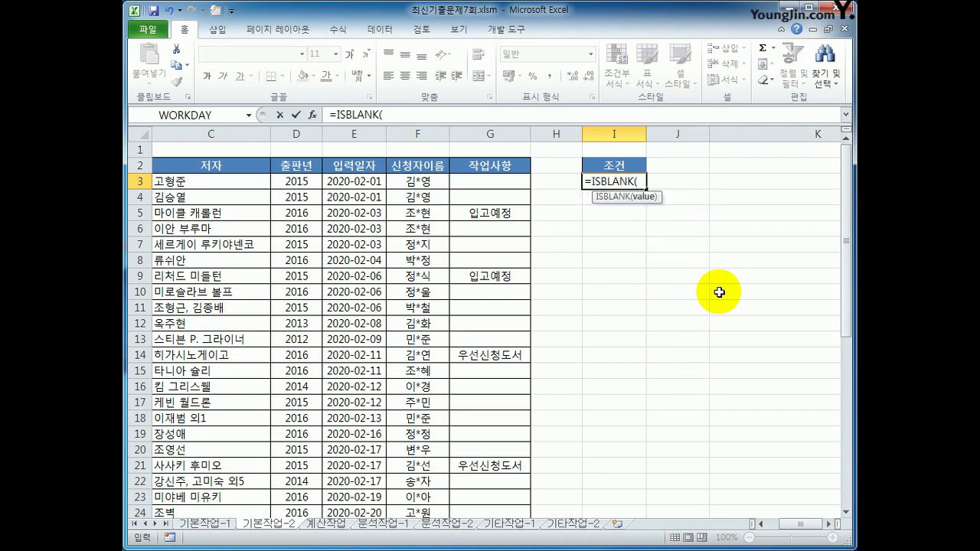
pyautogui.click(487, 179)
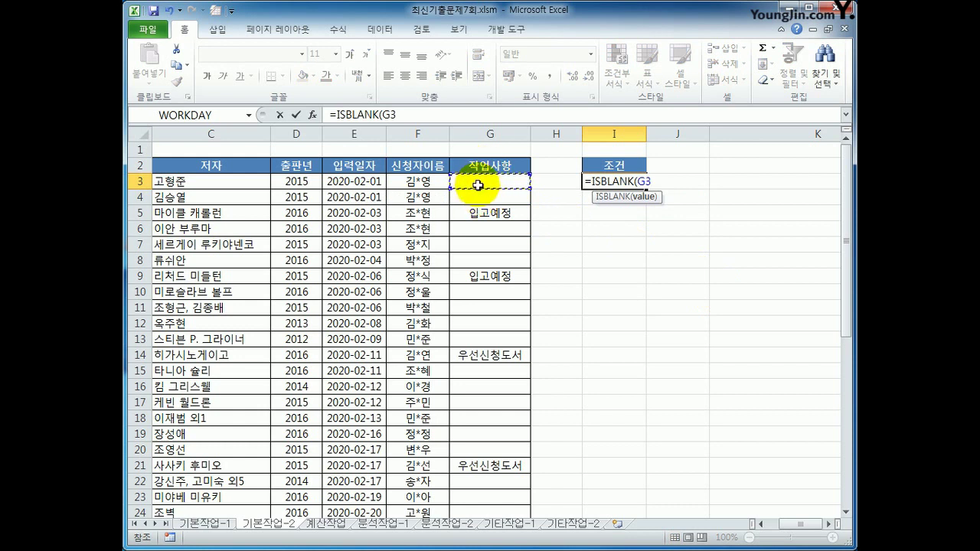
pyautogui.write(')')
pyautogui.press('Return')
pyautogui.press('Up')
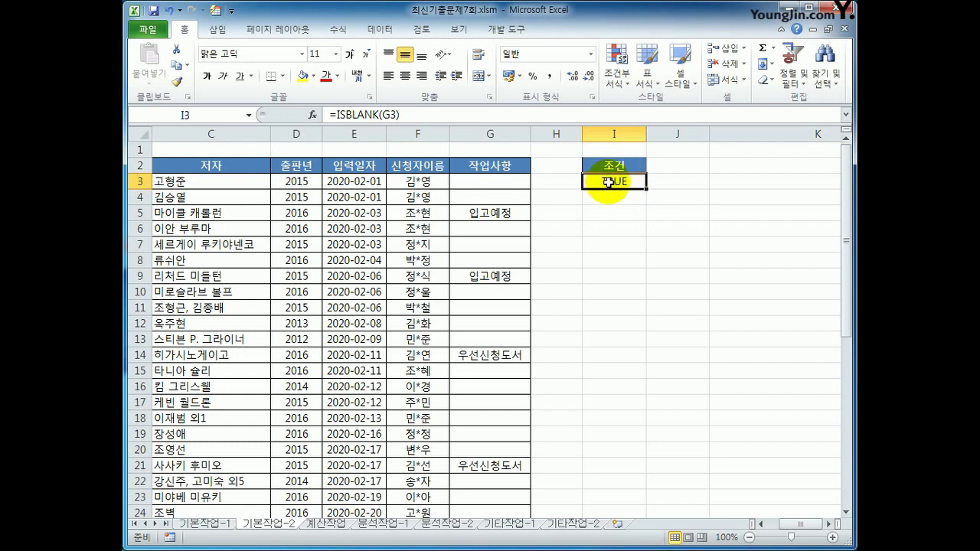
# Step: Wrap the I3 formula in NOT so that it reads =NOT(ISBLANK(G3))
pyautogui.click(337, 114)
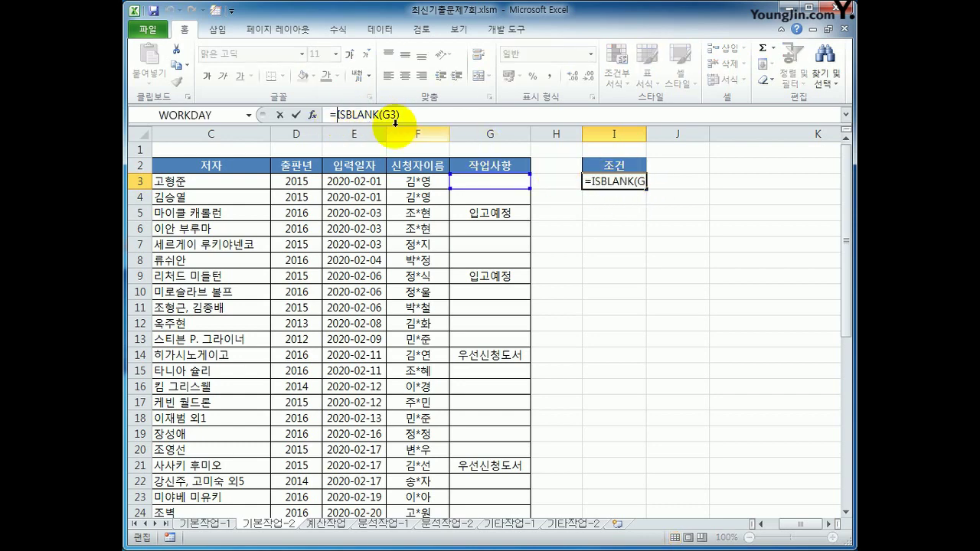
pyautogui.write('not(')
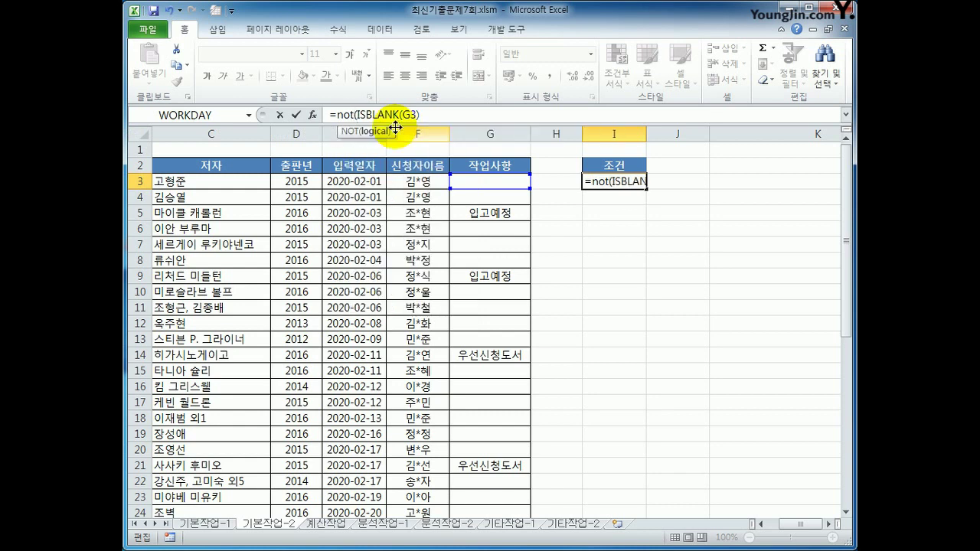
pyautogui.click(437, 114)
pyautogui.write(')')
pyautogui.press('Return')
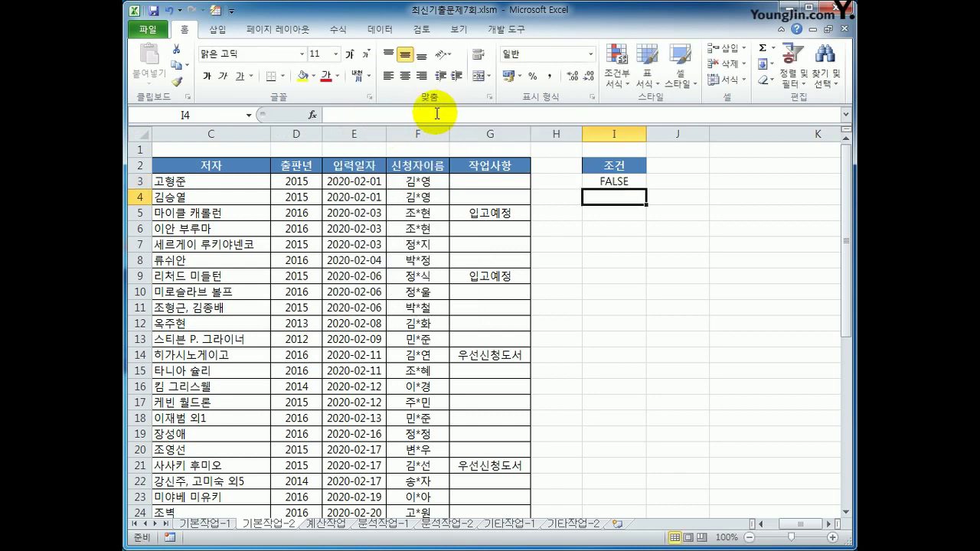
pyautogui.click(624, 181)
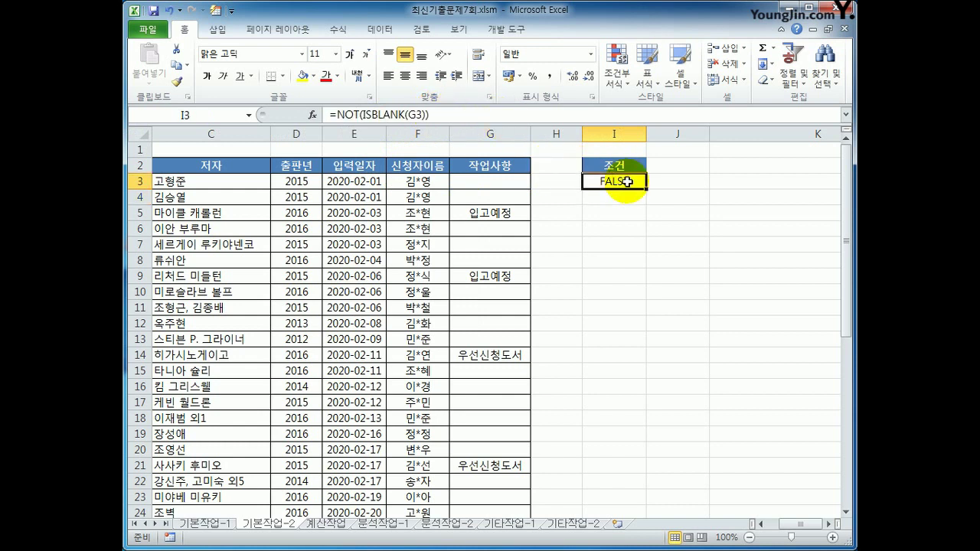
# Step: Try the I3 condition on a filled 작업사항 cell by changing its reference to G5
pyautogui.click(494, 186)
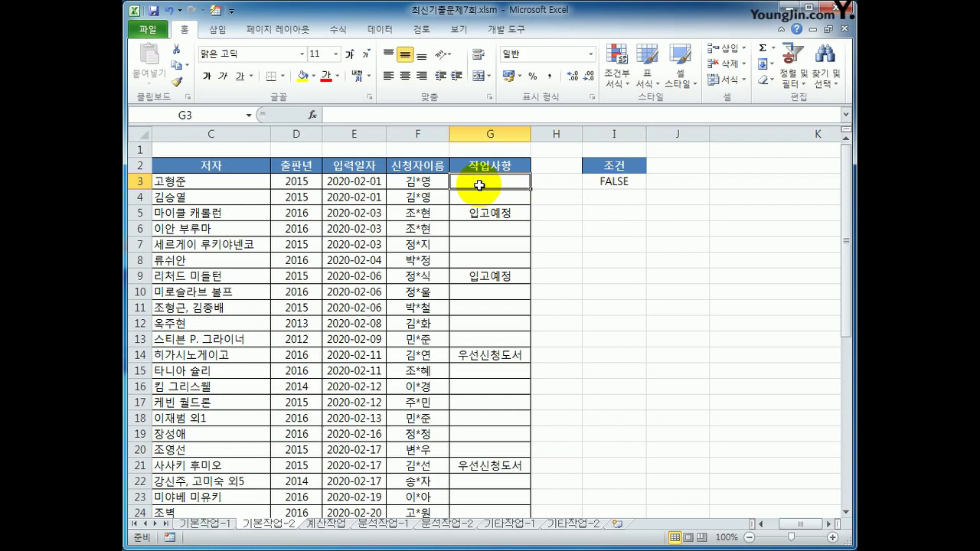
pyautogui.click(642, 187)
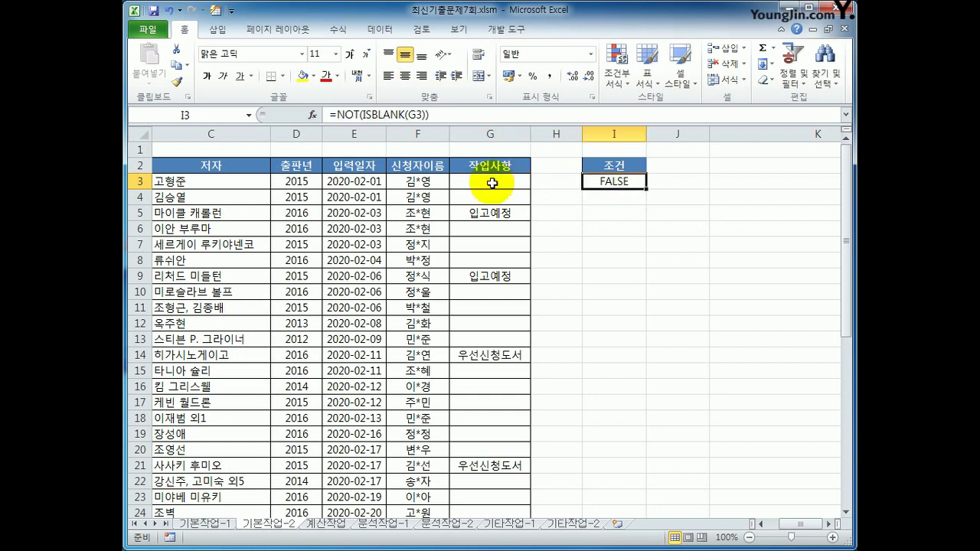
pyautogui.click(489, 214)
pyautogui.click(615, 215)
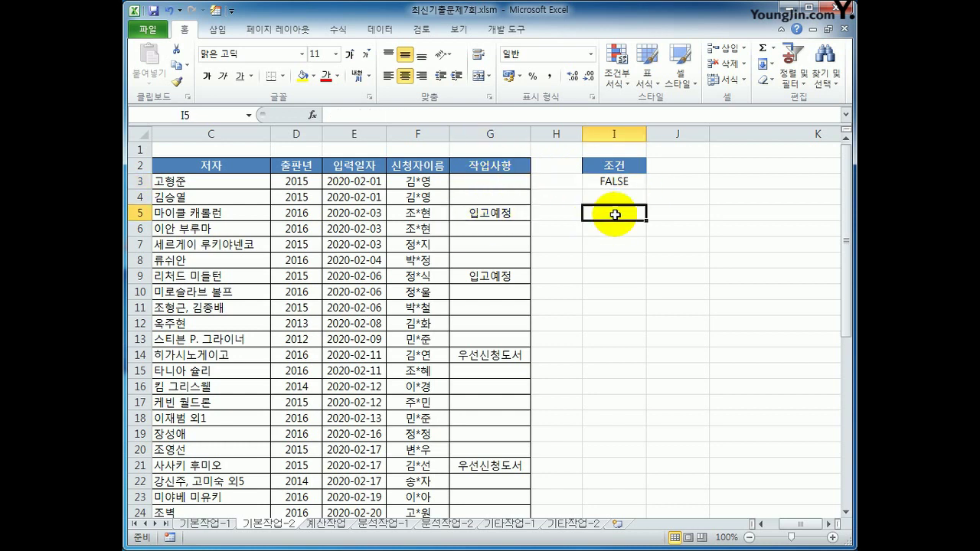
pyautogui.click(609, 182)
pyautogui.doubleClick(416, 114)
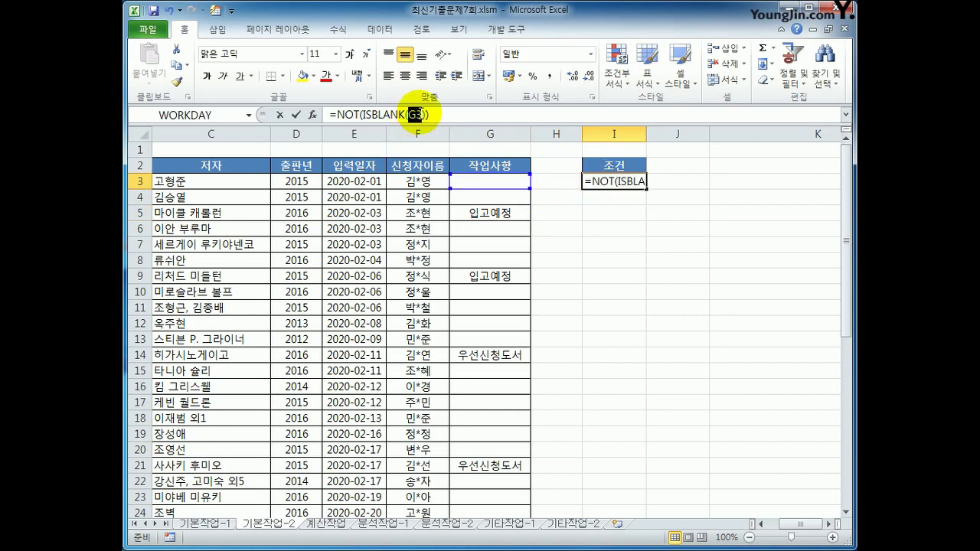
pyautogui.click(477, 216)
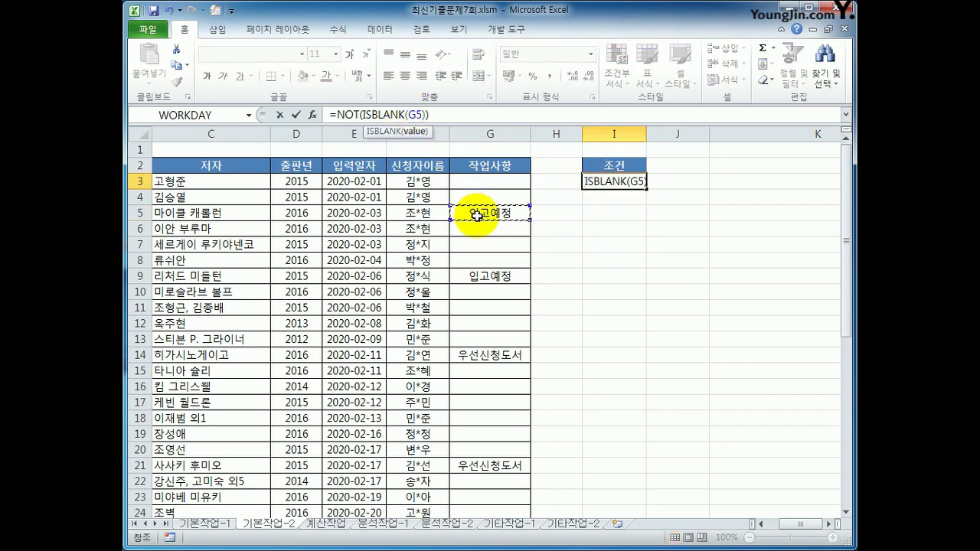
pyautogui.press('Return')
pyautogui.click(627, 182)
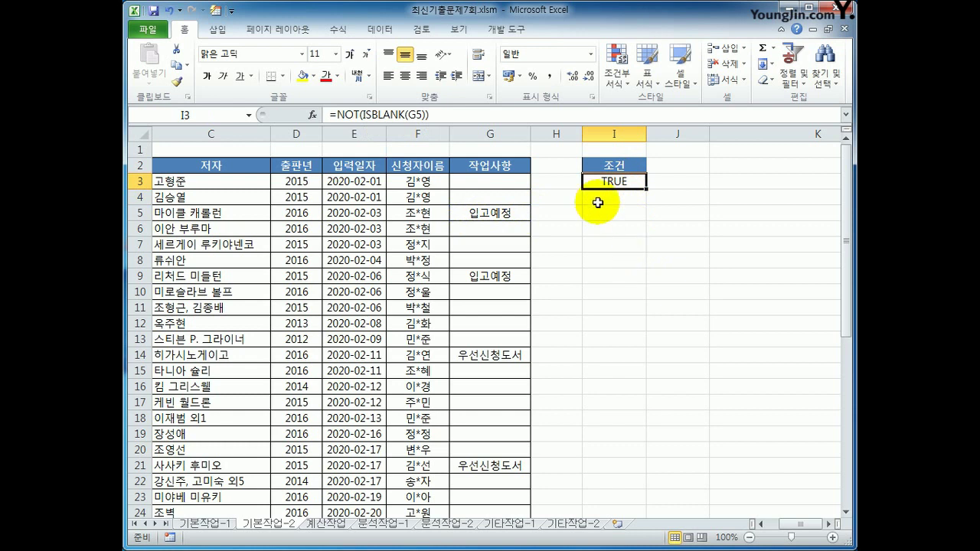
# Step: Point the I3 formula back to the first data row, as =NOT(ISBLANK(G3))
pyautogui.doubleClick(414, 114)
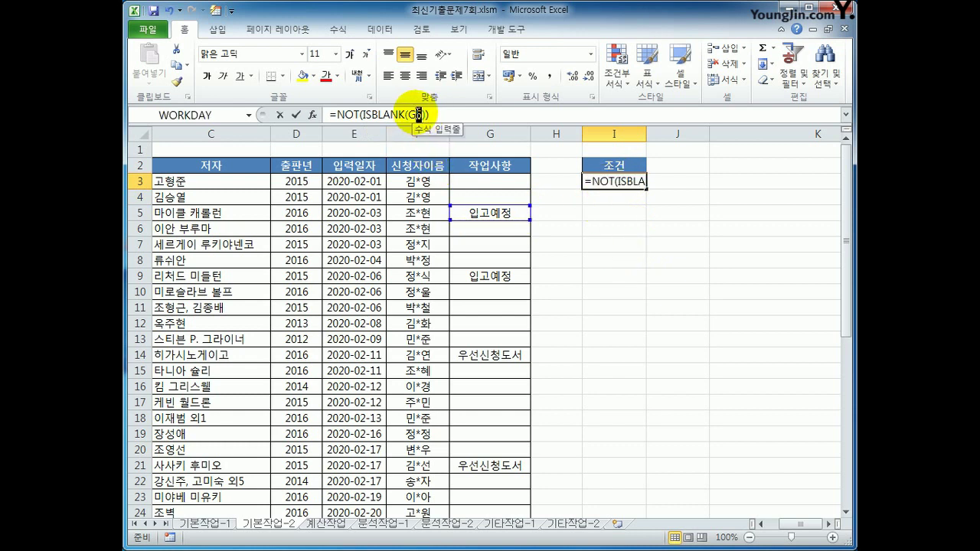
pyautogui.click(477, 184)
pyautogui.write(')')
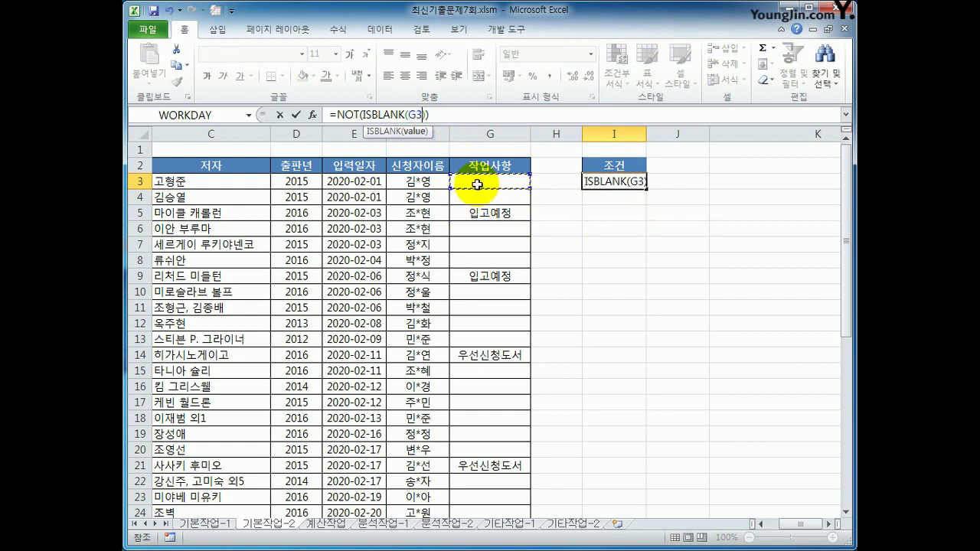
pyautogui.press('Return')
pyautogui.click(624, 182)
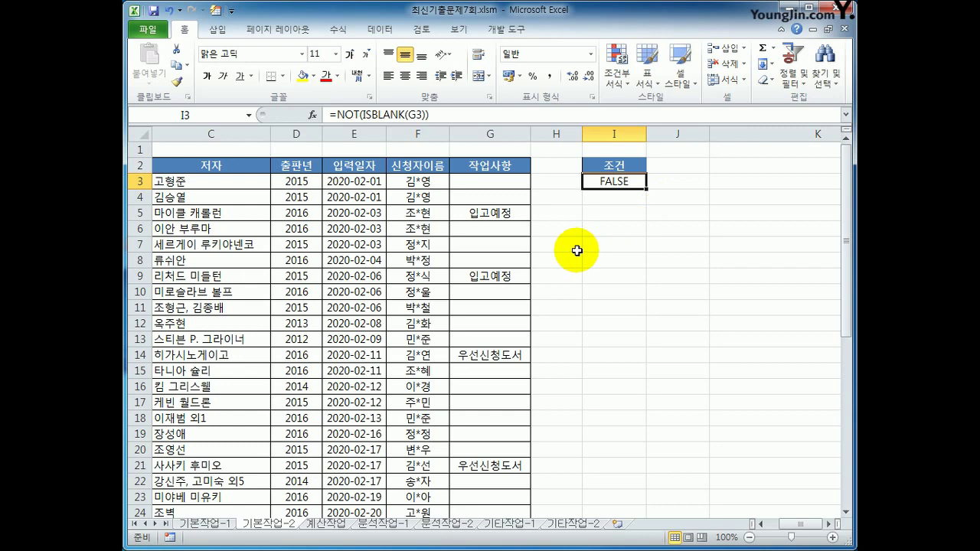
# Step: Examine the blank and filled cells of the 작업사항 column down to the end of the list, including the 품절도서 entry
pyautogui.moveTo(506, 183); pyautogui.dragTo(505, 201)
pyautogui.click(499, 213)
pyautogui.click(470, 275)
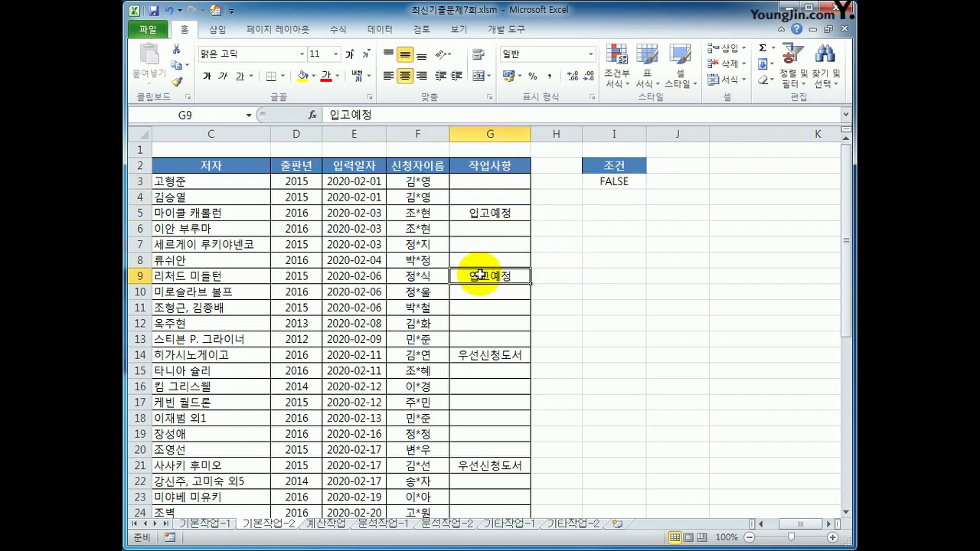
pyautogui.click(485, 354)
pyautogui.scroll(-8, 485, 354)
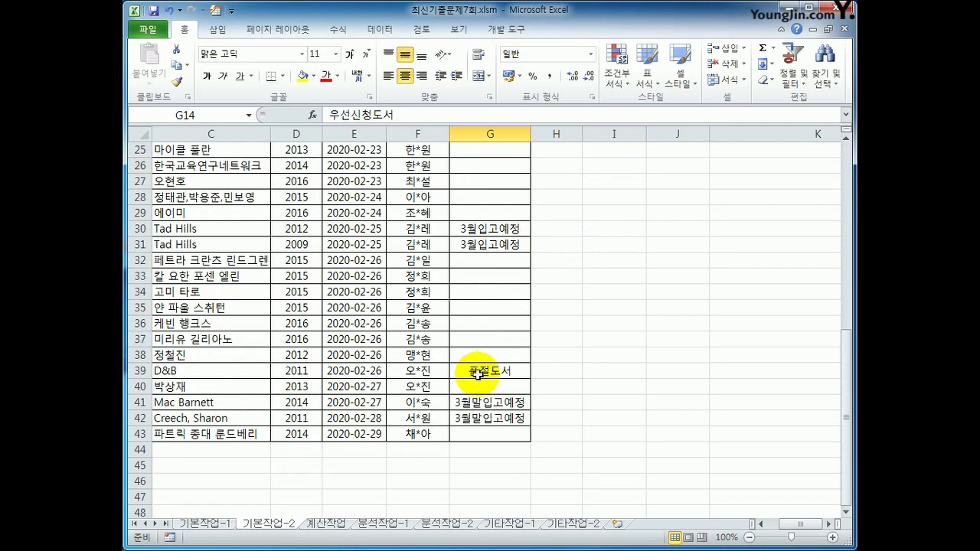
pyautogui.click(479, 369)
pyautogui.scroll(8, 536, 439)
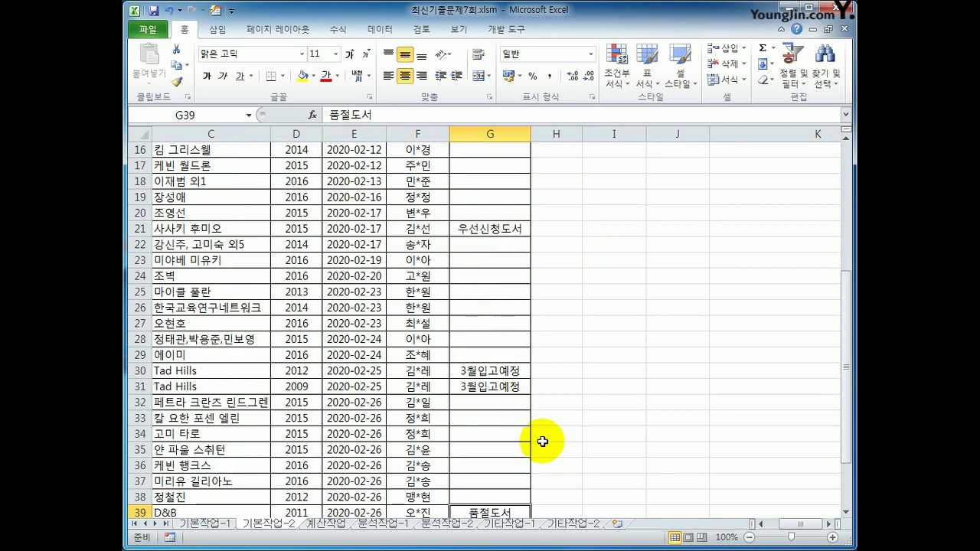
# Step: Wrap the I3 formula in an AND function, keeping NOT(ISBLANK(G3)) as its first condition
pyautogui.click(615, 179)
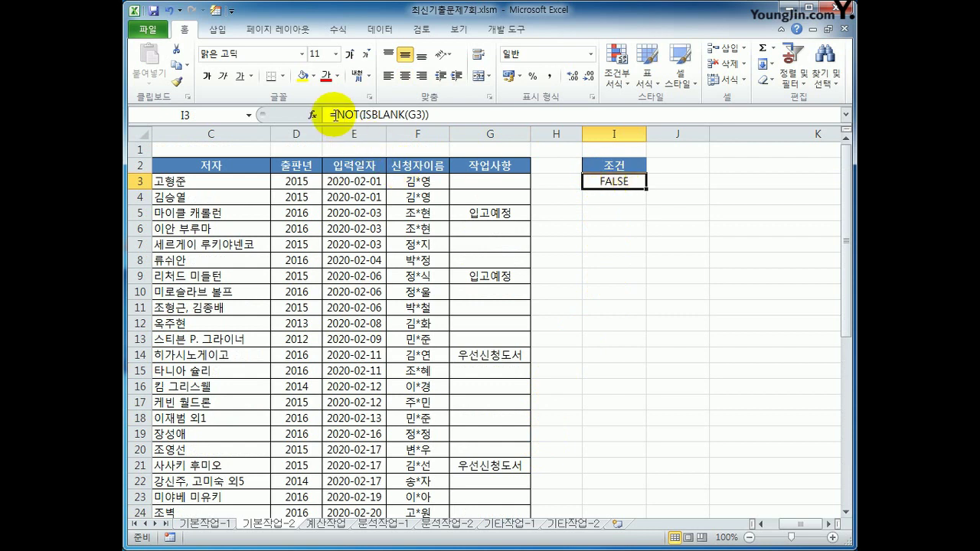
pyautogui.moveTo(337, 114); pyautogui.dragTo(433, 114)
pyautogui.click(447, 113)
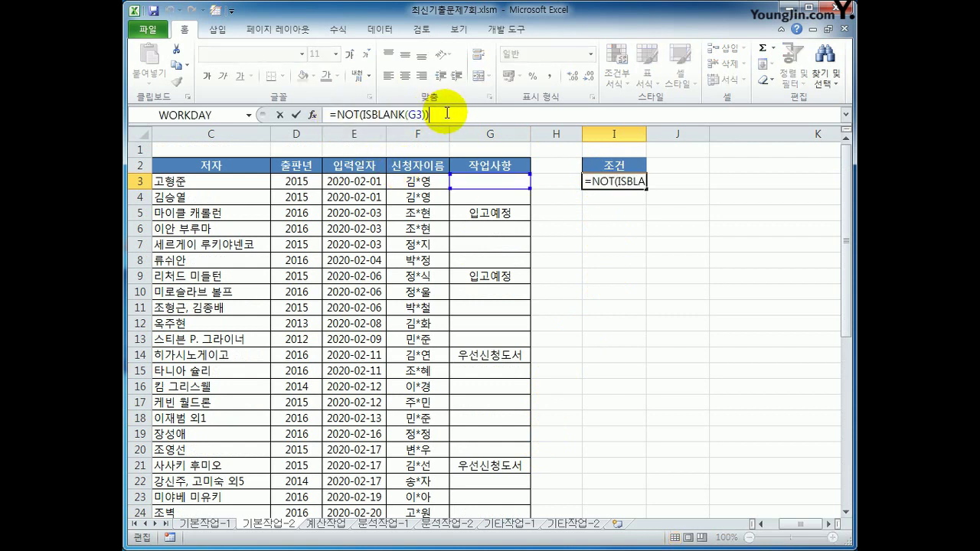
pyautogui.click(337, 114)
pyautogui.write('and(')
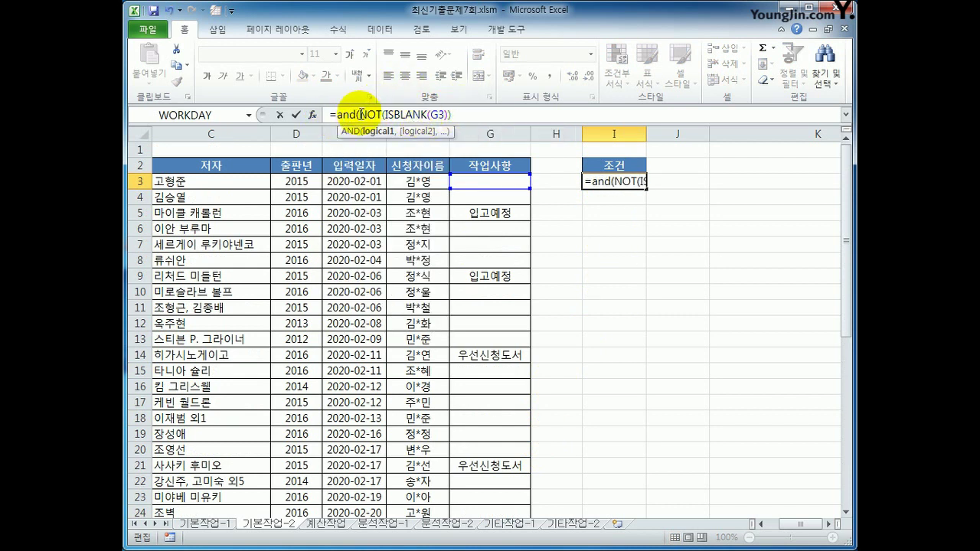
pyautogui.moveTo(359, 114); pyautogui.dragTo(448, 131)
pyautogui.click(457, 117)
pyautogui.write(',')
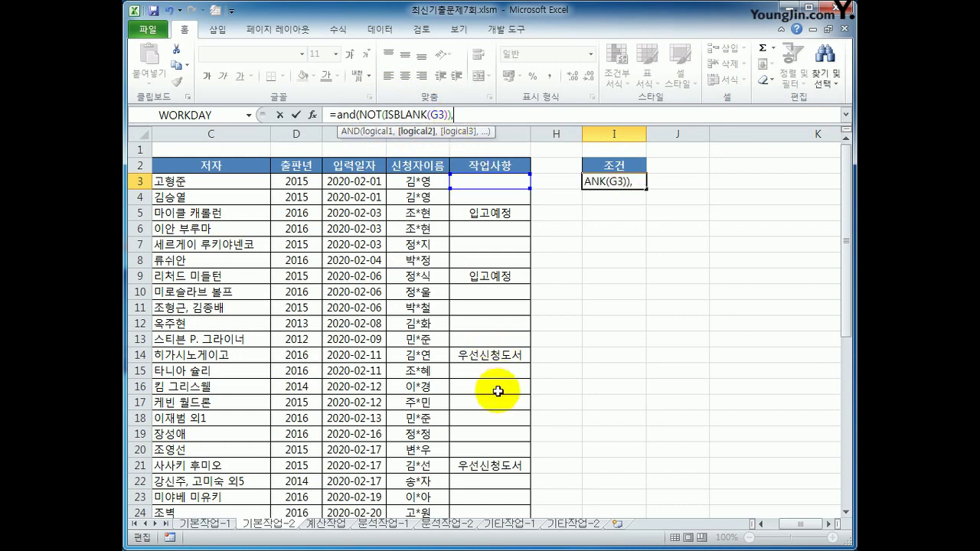
# Step: Add G3<>"품절도서" as the second AND condition in I3 and accept the suggested closing parenthesis
pyautogui.click(494, 182)
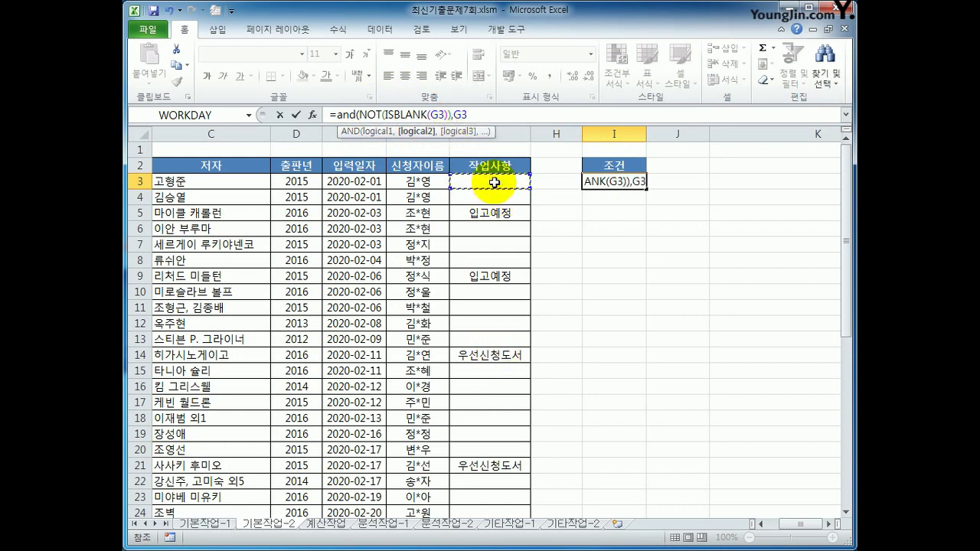
pyautogui.write('<')
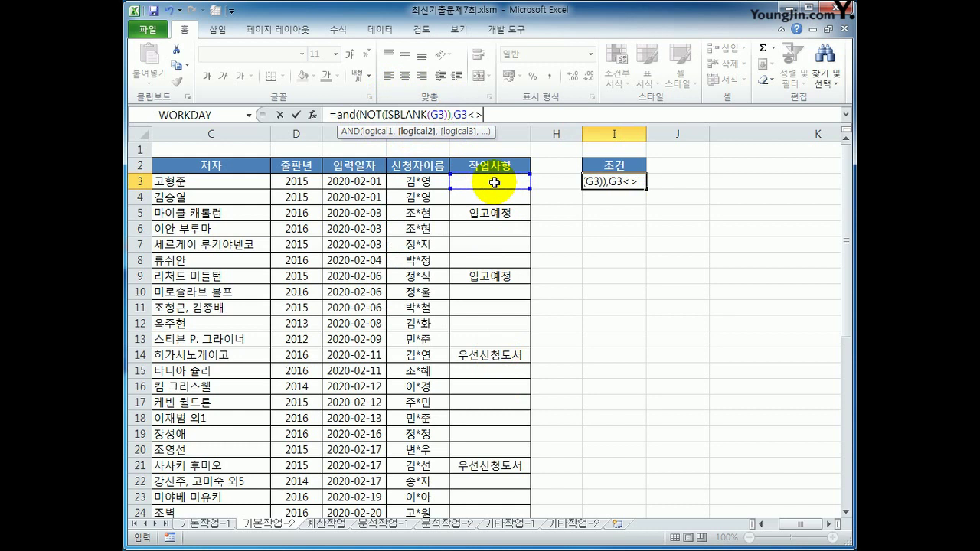
pyautogui.write('>"품절도서')
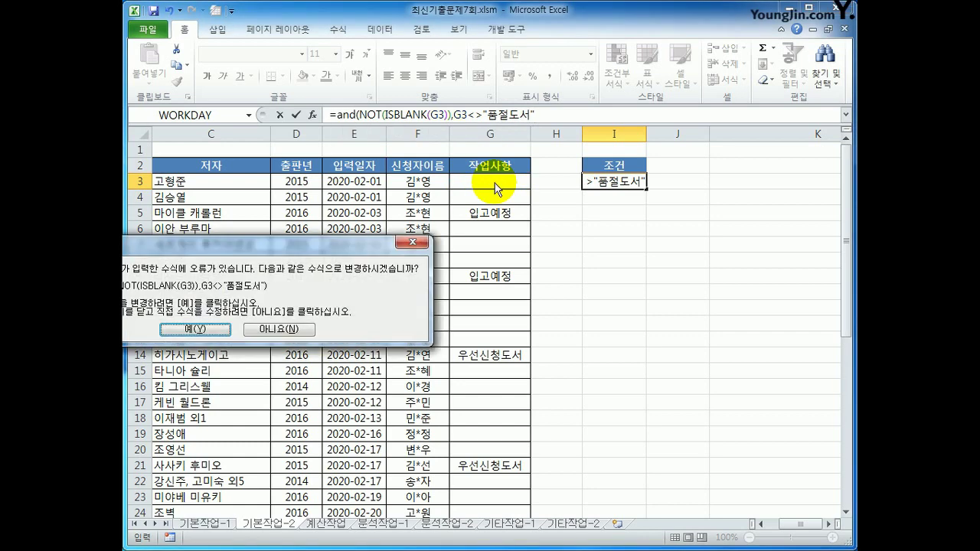
pyautogui.moveTo(350, 241); pyautogui.dragTo(633, 225)
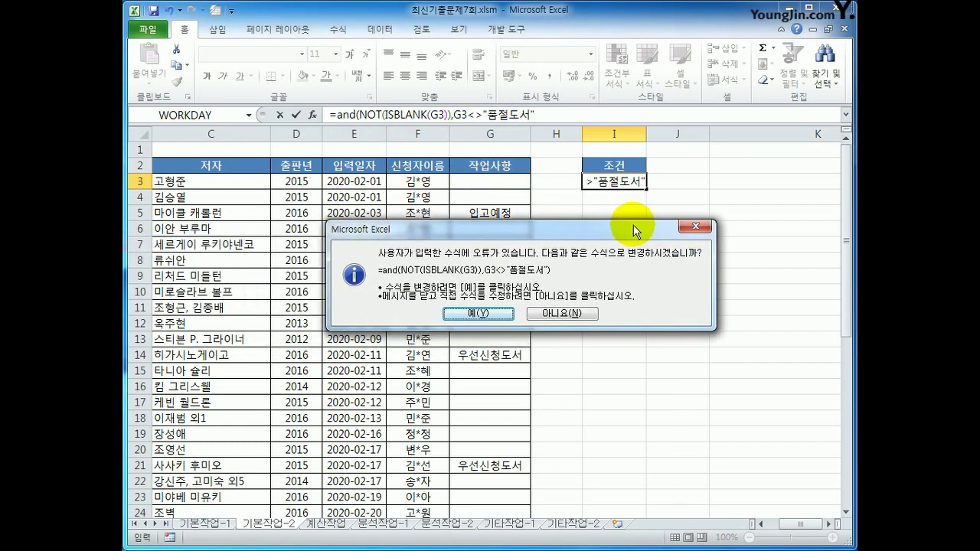
pyautogui.click(487, 313)
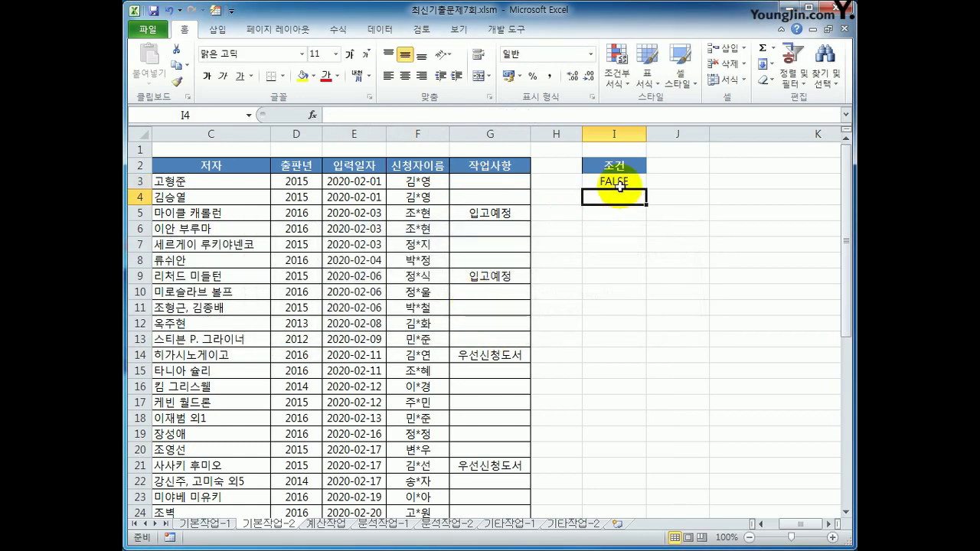
# Step: Review the AND formula in I3 and compare its conditions with the filled 작업사항 entries down to the end of the list
pyautogui.click(543, 115)
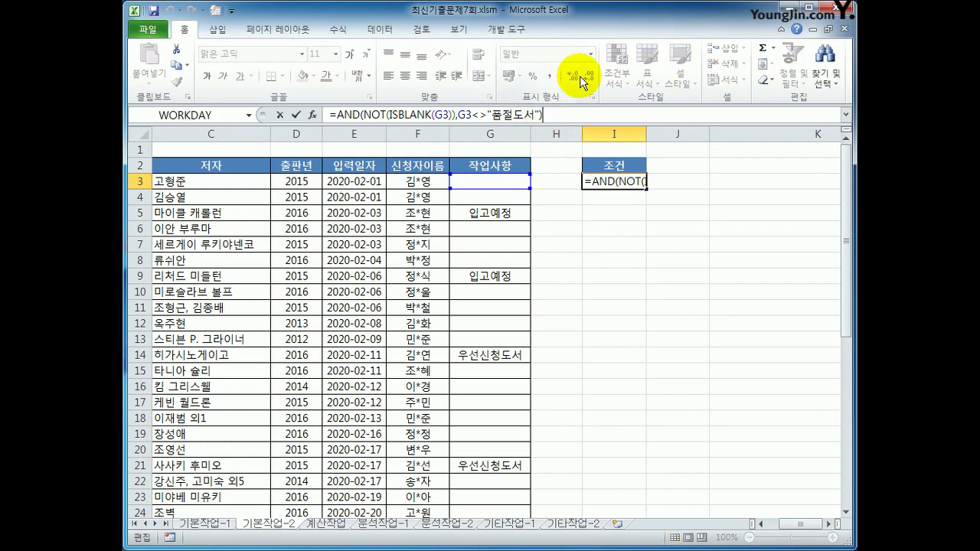
pyautogui.press('Escape')
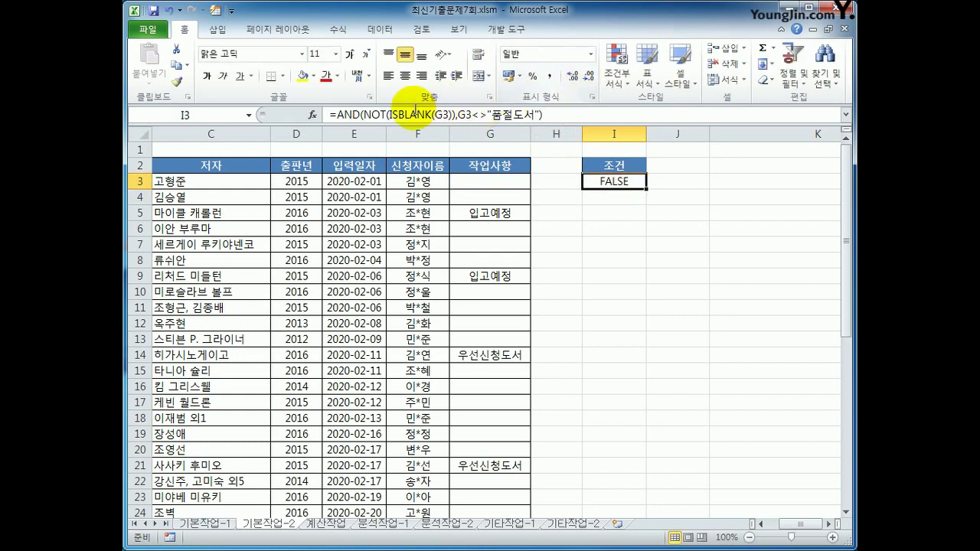
pyautogui.moveTo(364, 114); pyautogui.dragTo(455, 116)
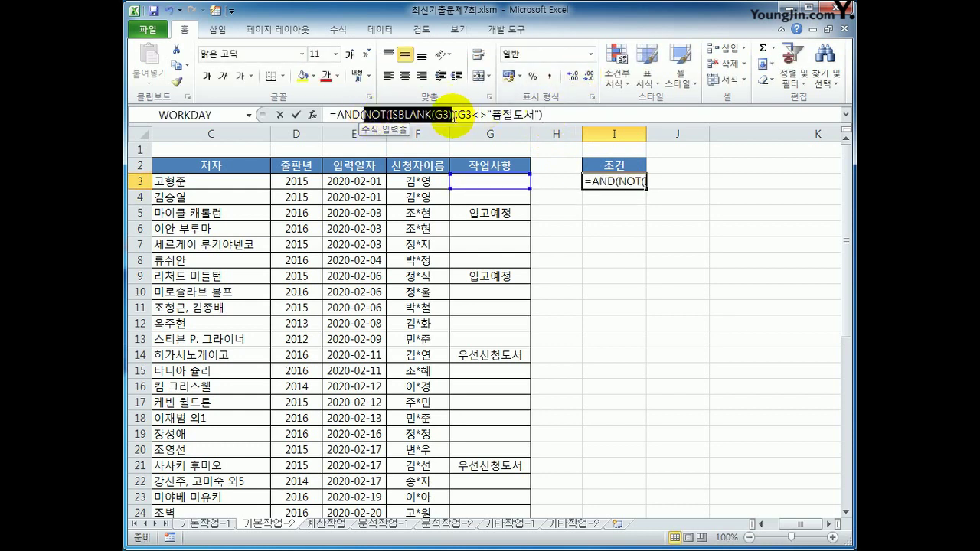
pyautogui.press('Escape')
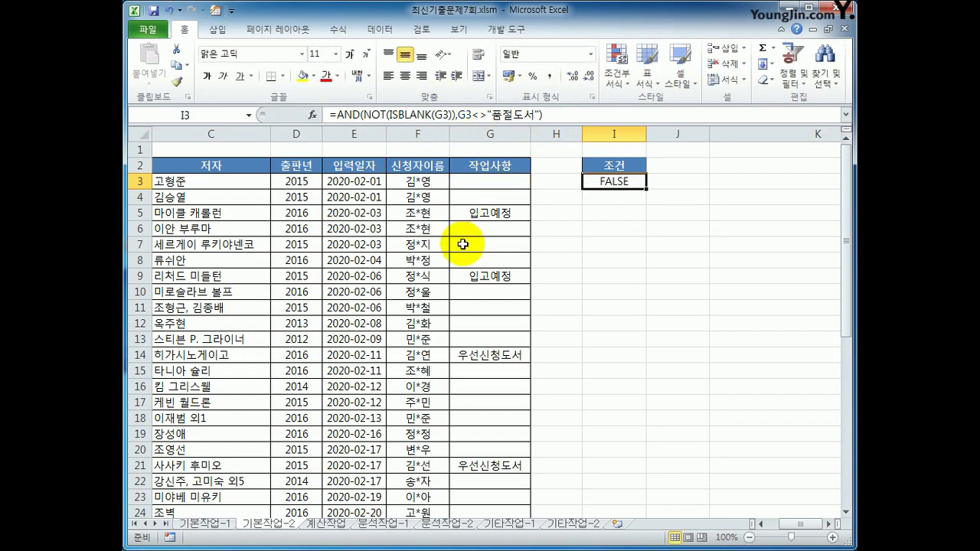
pyautogui.click(461, 217)
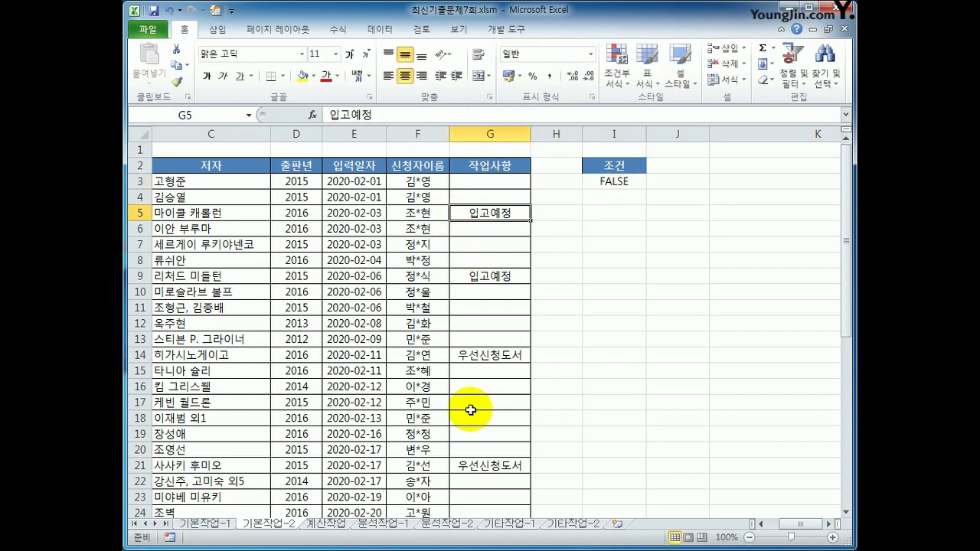
pyautogui.click(477, 357)
pyautogui.scroll(-2, 525, 460)
pyautogui.scroll(-3, 525, 460)
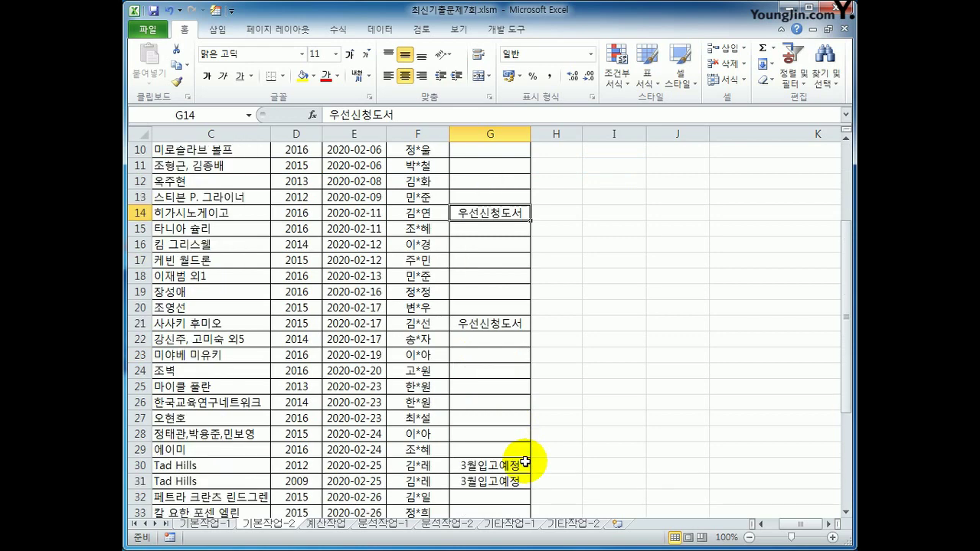
pyautogui.click(490, 369)
pyautogui.scroll(-2, 490, 406)
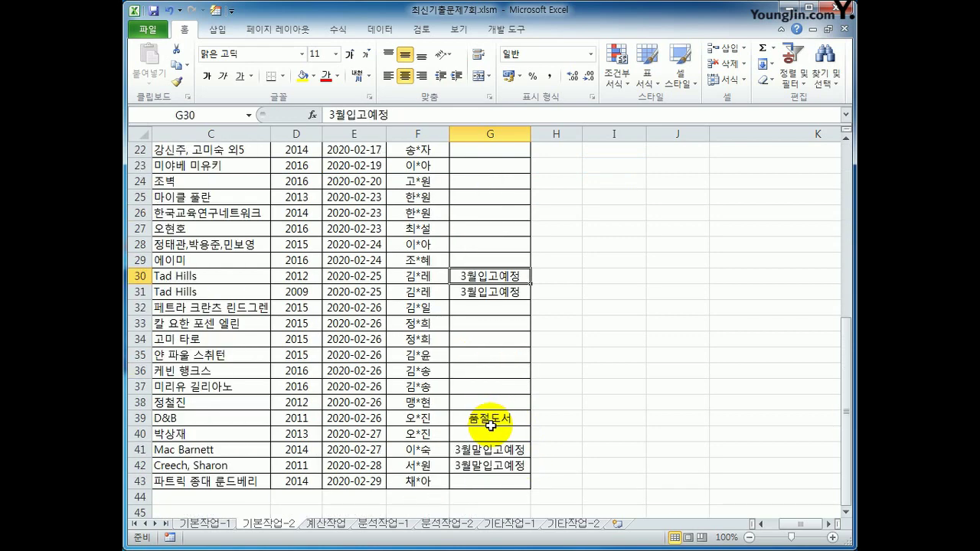
pyautogui.click(490, 450)
pyautogui.scroll(7, 533, 467)
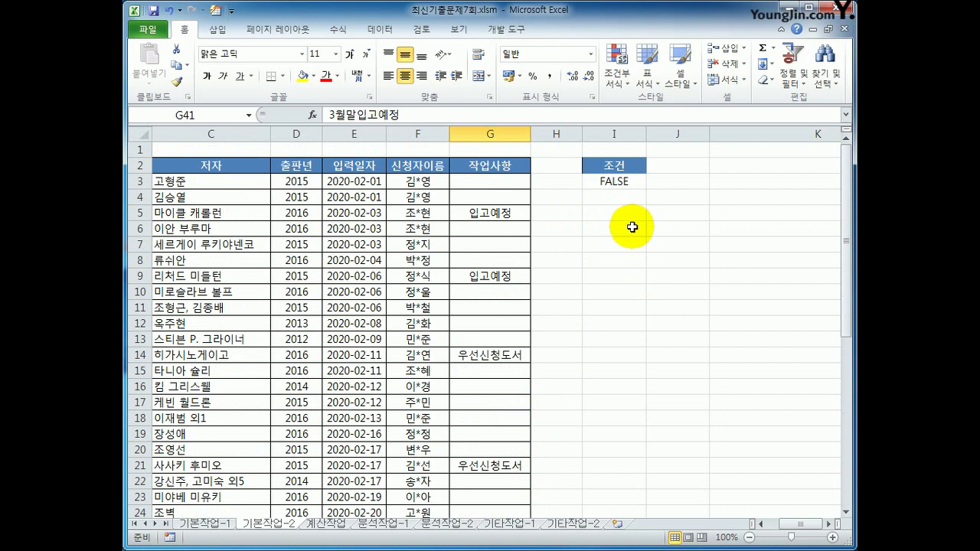
# Step: Copy the 입력일자 and 신청자이름 headers of the book list to the output area starting at I7
pyautogui.click(374, 168)
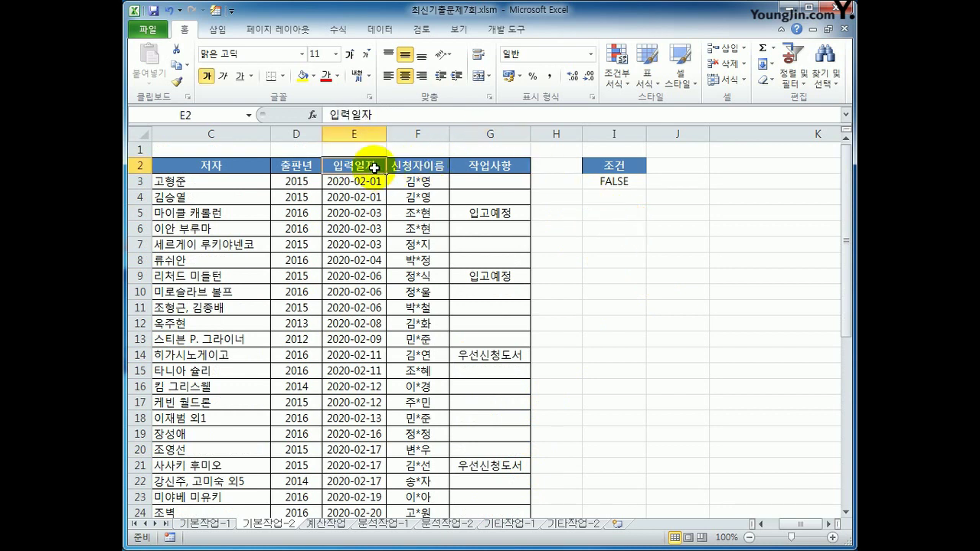
pyautogui.keyDown('ctrl'); pyautogui.click(413, 167); pyautogui.keyUp('ctrl')
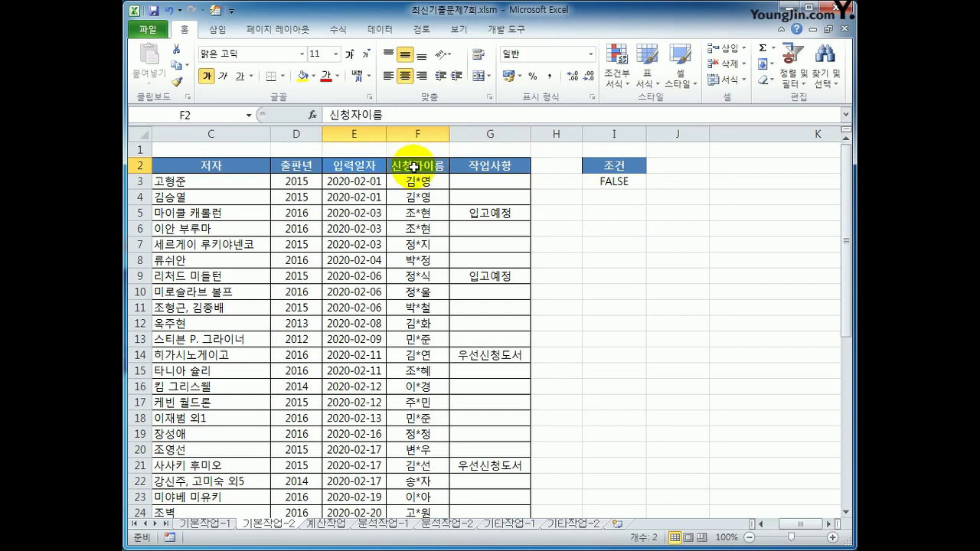
pyautogui.hotkey('ctrl', 'c')
pyautogui.click(603, 228)
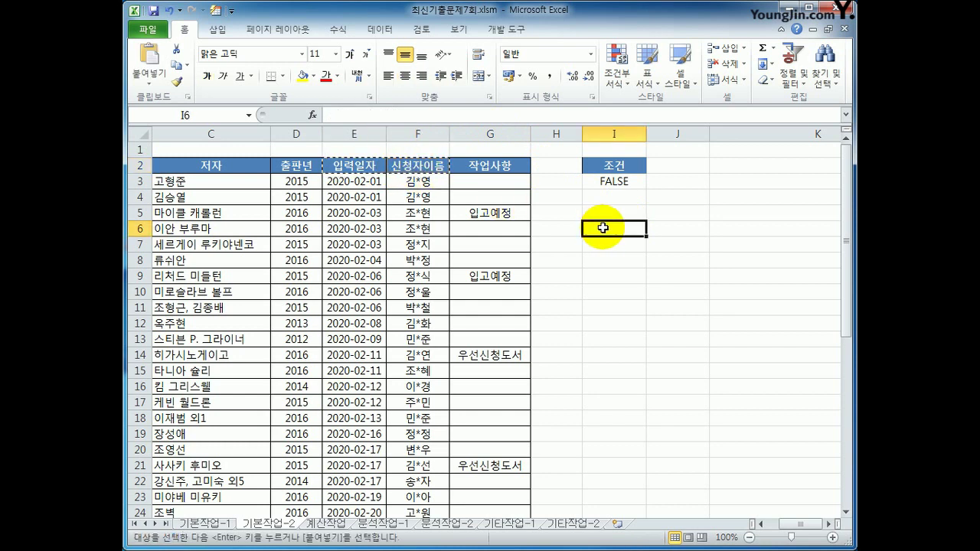
pyautogui.click(616, 244)
pyautogui.hotkey('ctrl', 'v')
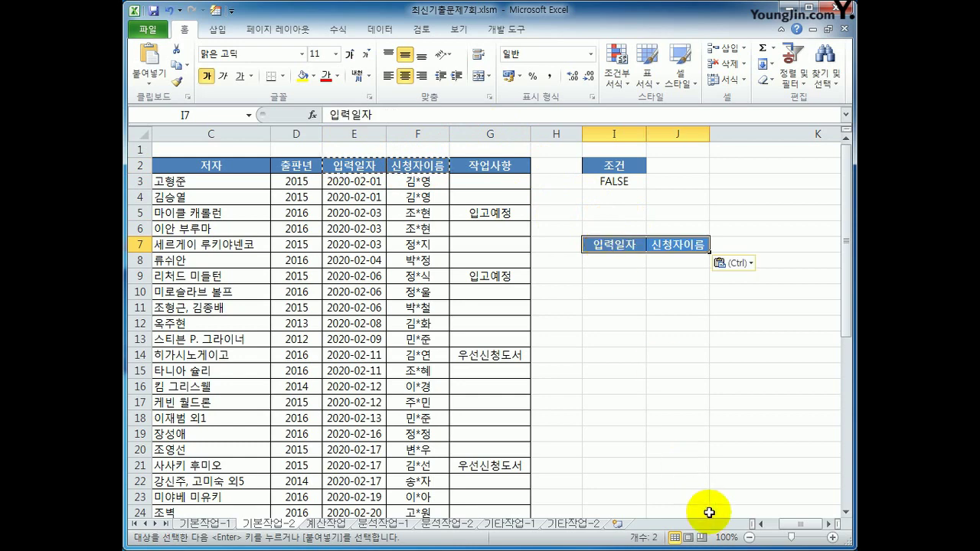
# Step: Copy the 서명, 저자 and 작업사항 headers of the book list to the output area starting at K7
pyautogui.moveTo(781, 526); pyautogui.dragTo(756, 526)
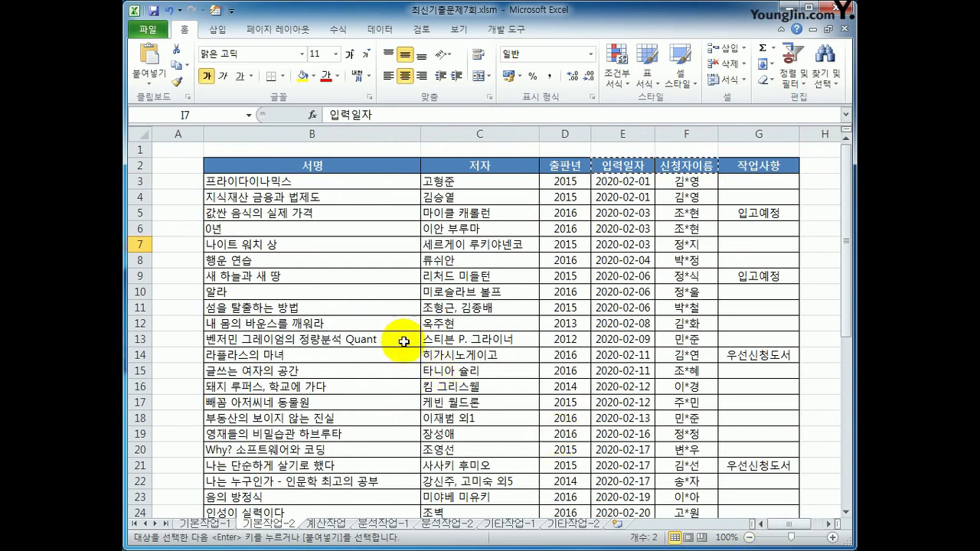
pyautogui.click(314, 165)
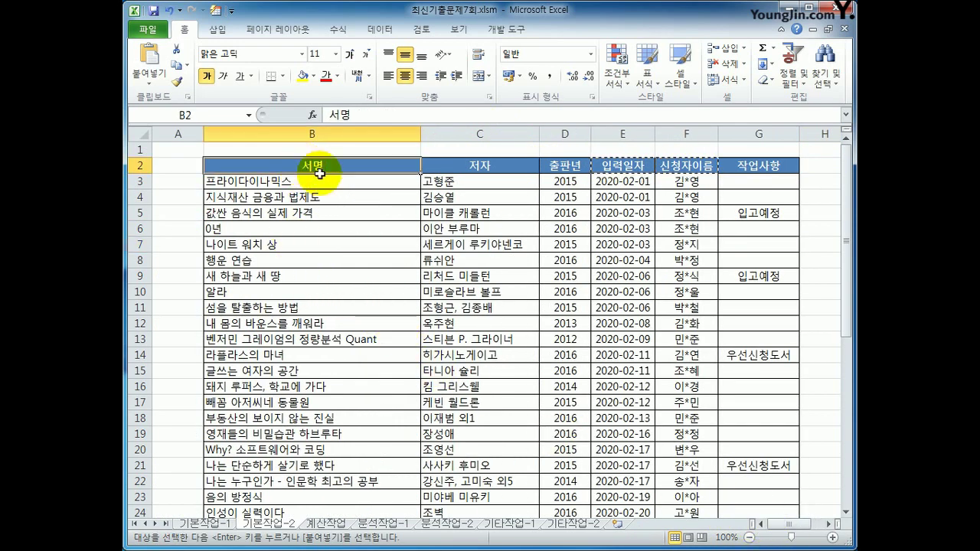
pyautogui.keyDown('ctrl'); pyautogui.click(471, 167); pyautogui.keyUp('ctrl')
pyautogui.keyDown('ctrl'); pyautogui.click(775, 167); pyautogui.keyUp('ctrl')
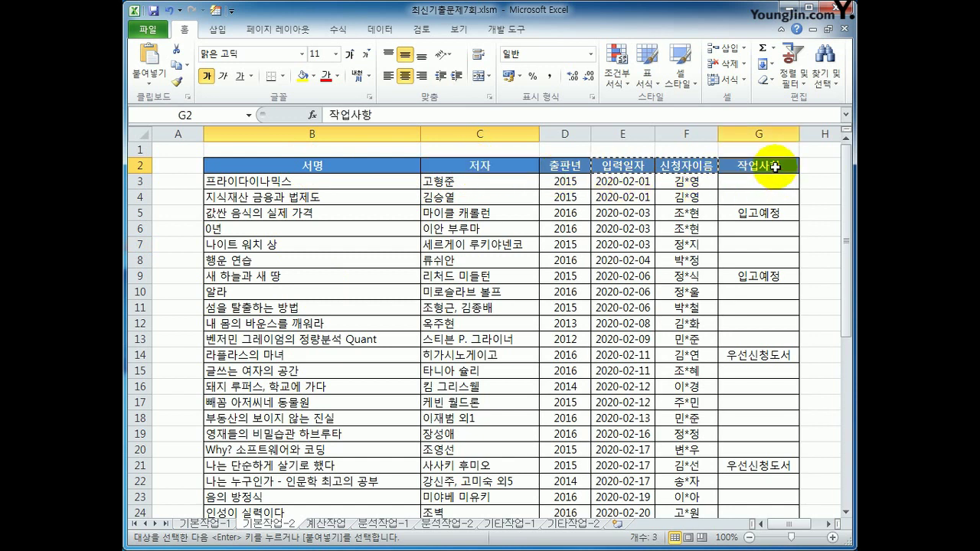
pyautogui.click(317, 165)
pyautogui.keyDown('ctrl'); pyautogui.click(450, 165); pyautogui.keyUp('ctrl')
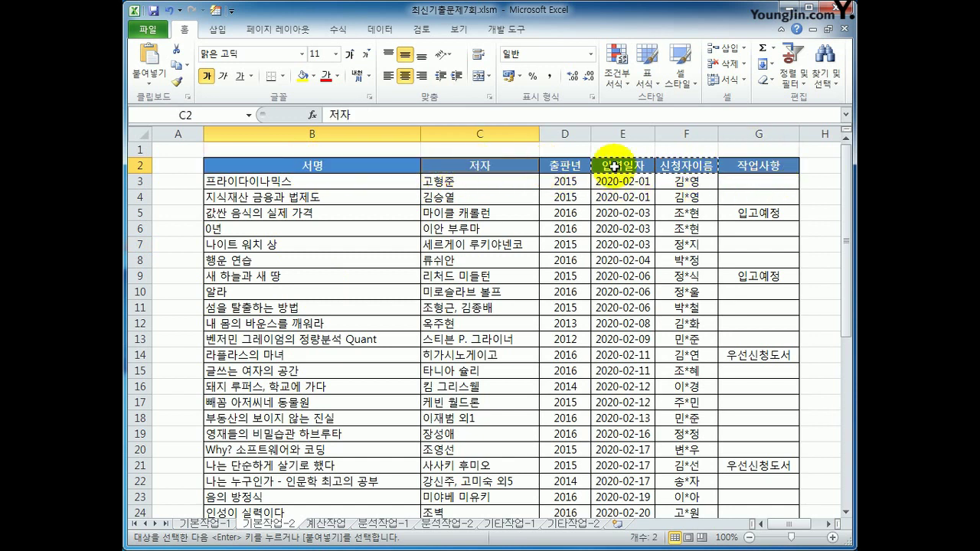
pyautogui.keyDown('ctrl'); pyautogui.click(755, 165); pyautogui.keyUp('ctrl')
pyautogui.hotkey('ctrl', 'c')
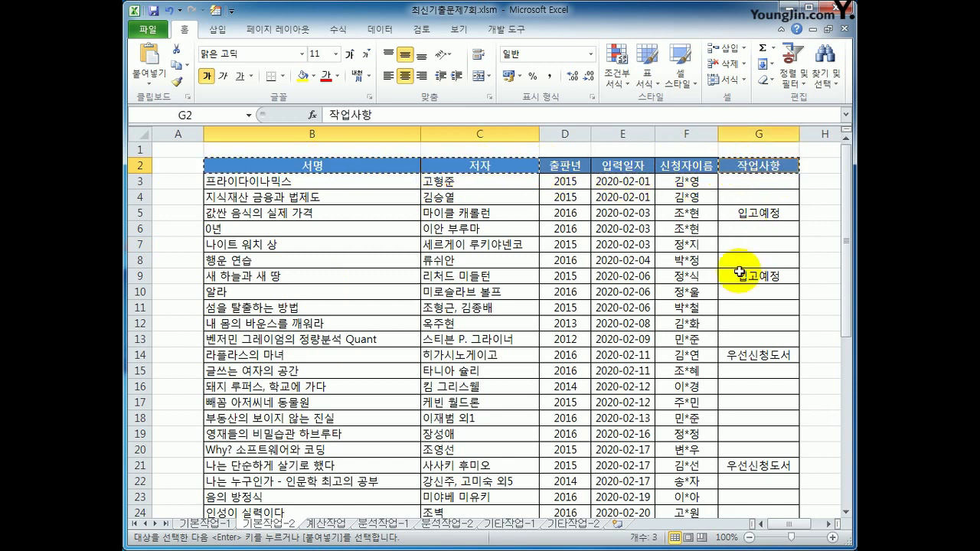
pyautogui.click(828, 525)
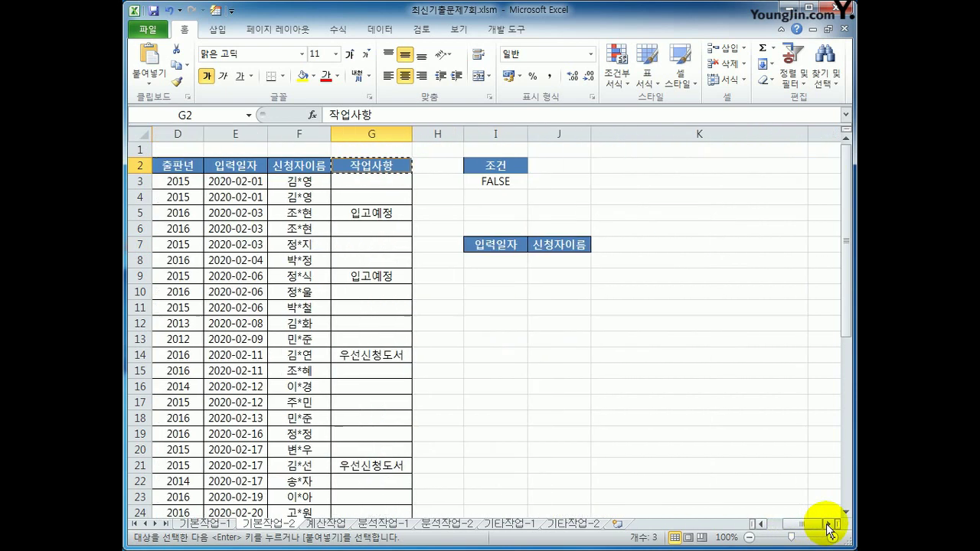
pyautogui.click(644, 244)
pyautogui.hotkey('ctrl', 'v')
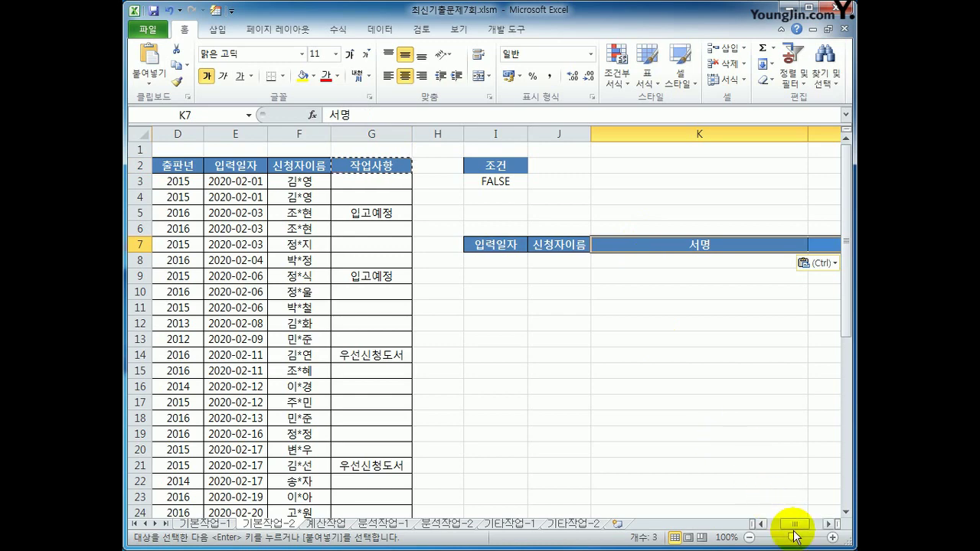
# Step: Start an Advanced Filter on the book list and check that the list range B2:G43 covers every row
pyautogui.moveTo(794, 528); pyautogui.dragTo(766, 525)
pyautogui.click(295, 277)
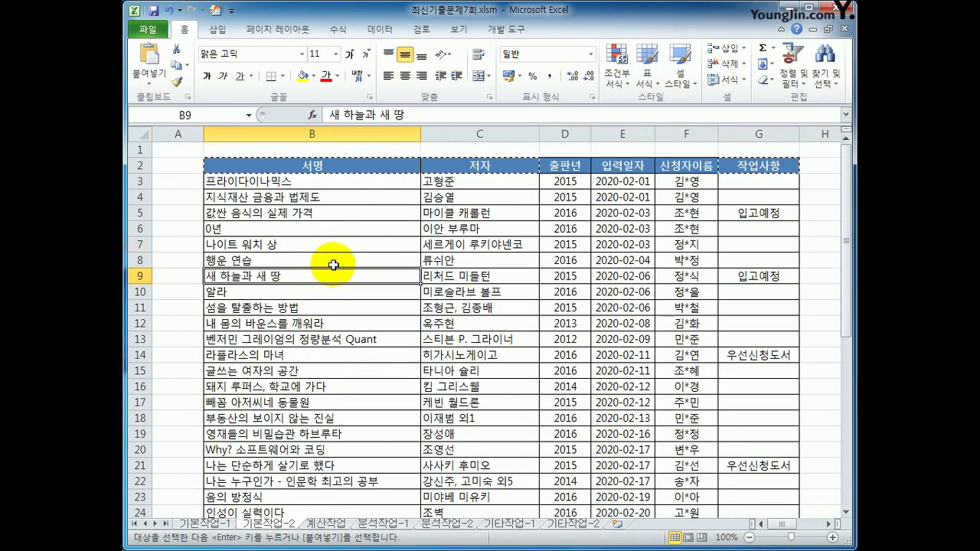
pyautogui.click(381, 30)
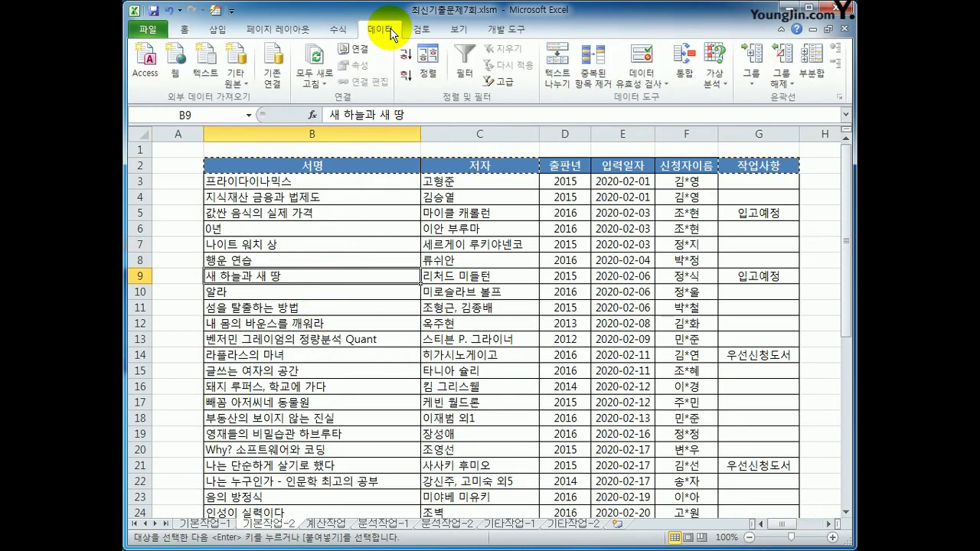
pyautogui.click(505, 89)
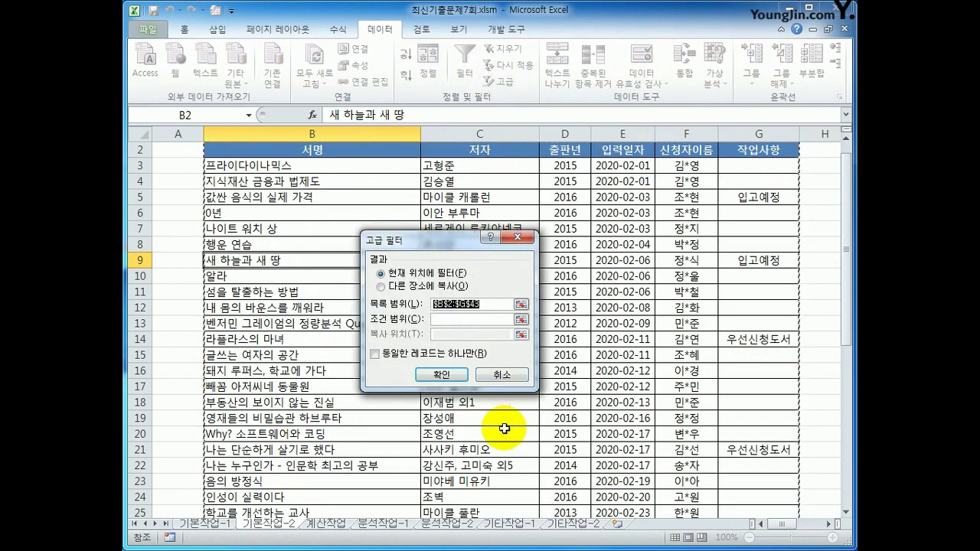
pyautogui.scroll(-9, 582, 431)
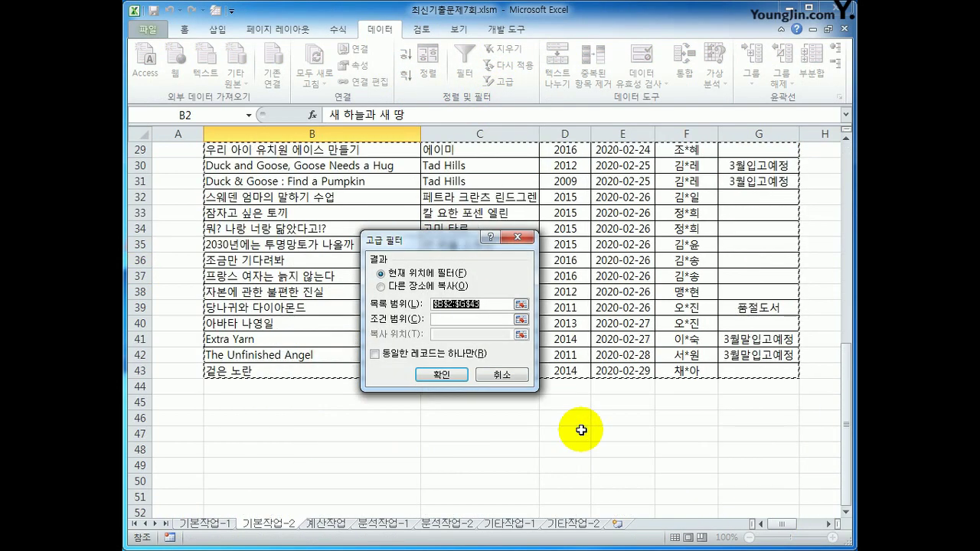
pyautogui.scroll(9, 581, 431)
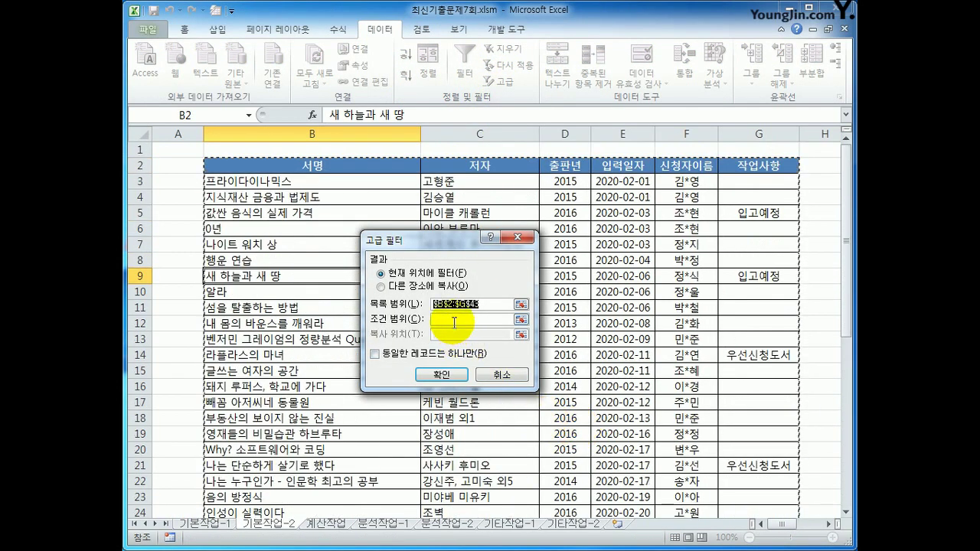
# Step: Set the Advanced Filter's criteria range to the 조건 cells I2:I3
pyautogui.click(455, 322)
pyautogui.moveTo(805, 528); pyautogui.dragTo(808, 527)
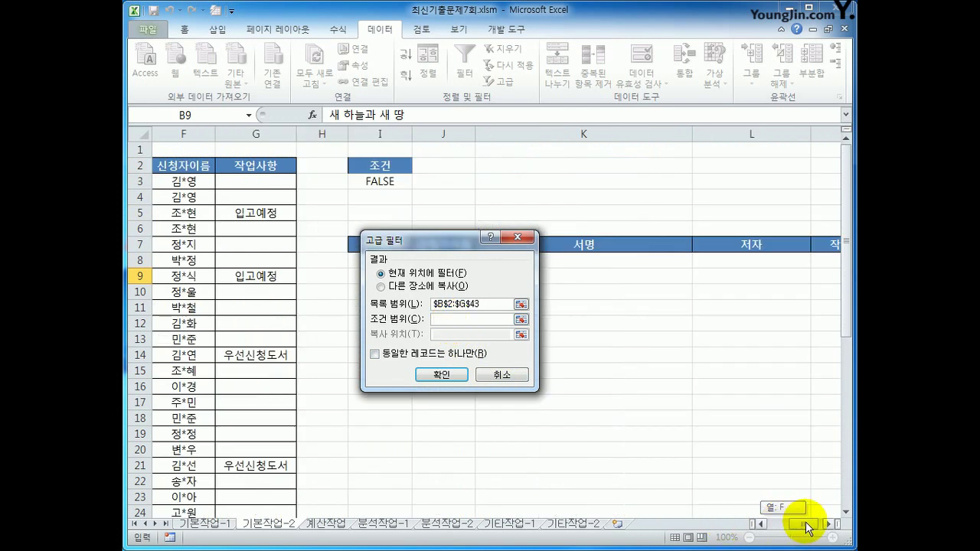
pyautogui.moveTo(381, 165); pyautogui.dragTo(381, 181)
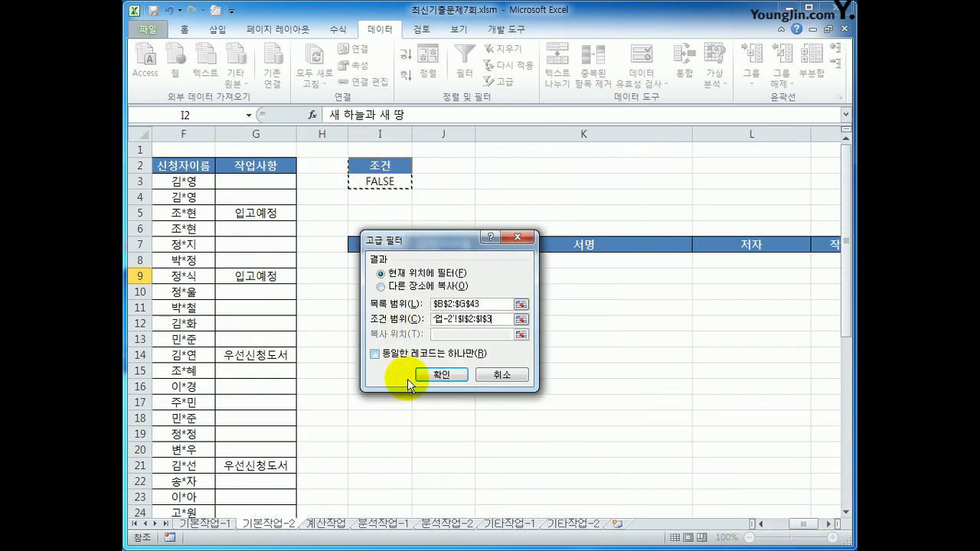
# Step: Extract the Advanced Filter results to another location under the headers I7:M7, and check the 작업사항 entries of the extracted books
pyautogui.click(382, 287)
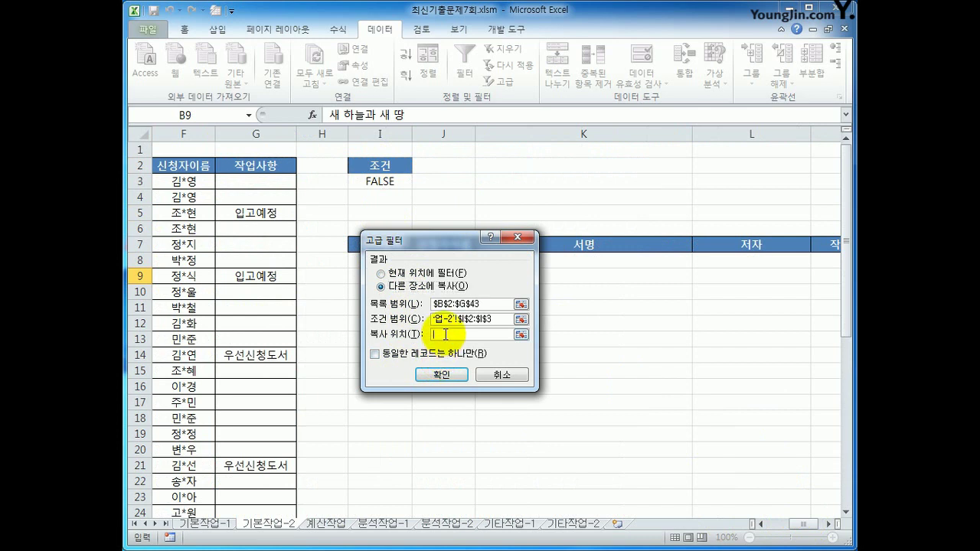
pyautogui.click(471, 334)
pyautogui.moveTo(353, 243); pyautogui.dragTo(816, 248)
pyautogui.moveTo(453, 241); pyautogui.dragTo(457, 338)
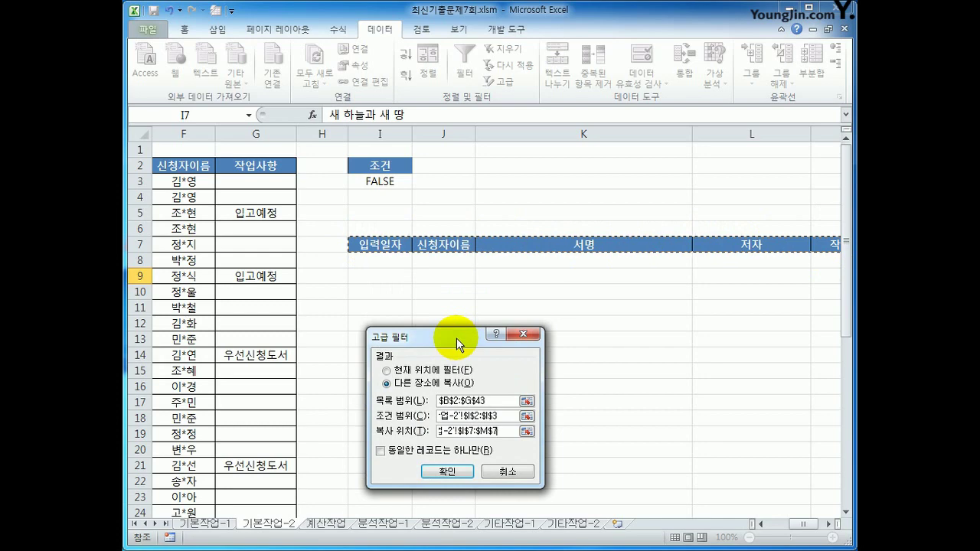
pyautogui.click(450, 480)
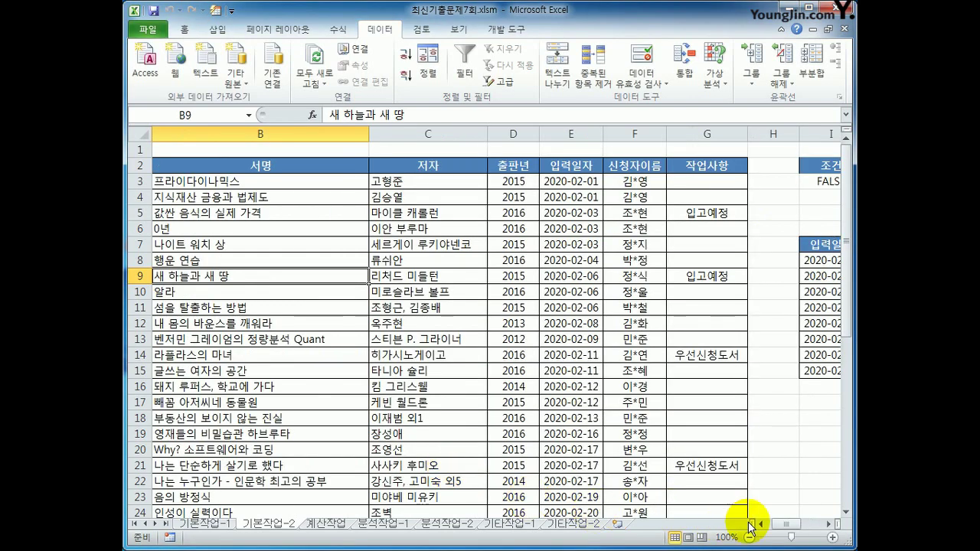
pyautogui.click(833, 525)
pyautogui.moveTo(833, 527); pyautogui.dragTo(834, 527)
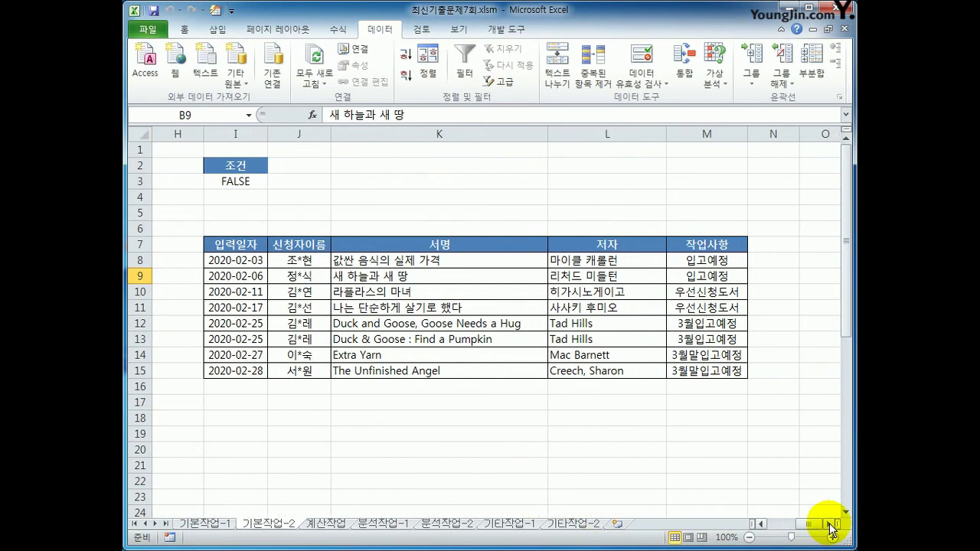
pyautogui.moveTo(691, 262); pyautogui.dragTo(703, 363)
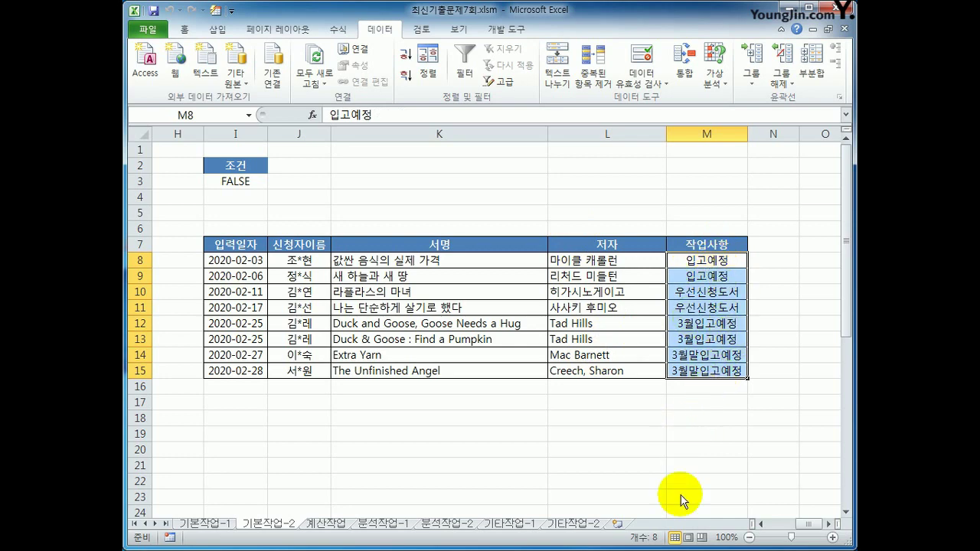
# Step: Start a new formula-based conditional formatting rule for the book list rows B3:G43
pyautogui.moveTo(806, 527); pyautogui.dragTo(772, 525)
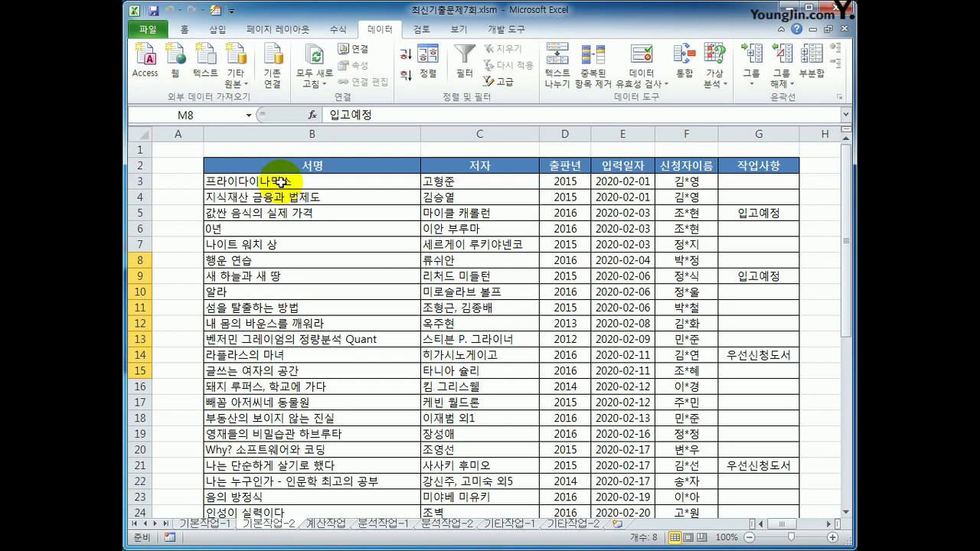
pyautogui.moveTo(281, 181); pyautogui.dragTo(738, 484)
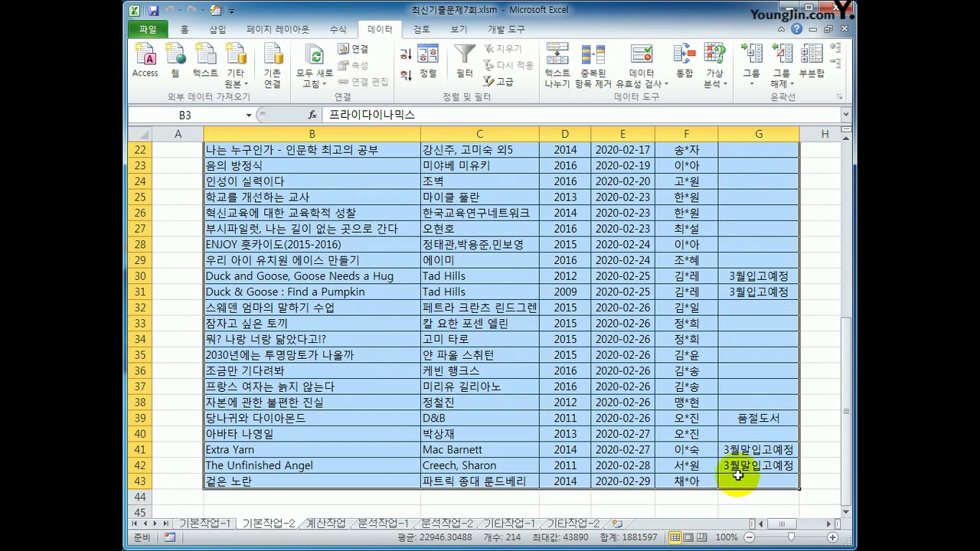
pyautogui.scroll(4, 736, 475)
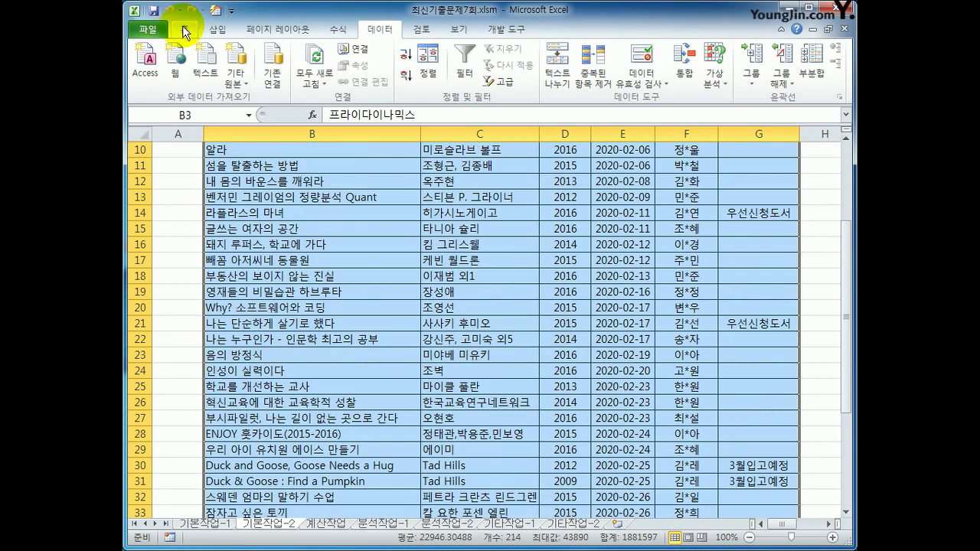
pyautogui.click(182, 25)
pyautogui.click(617, 63)
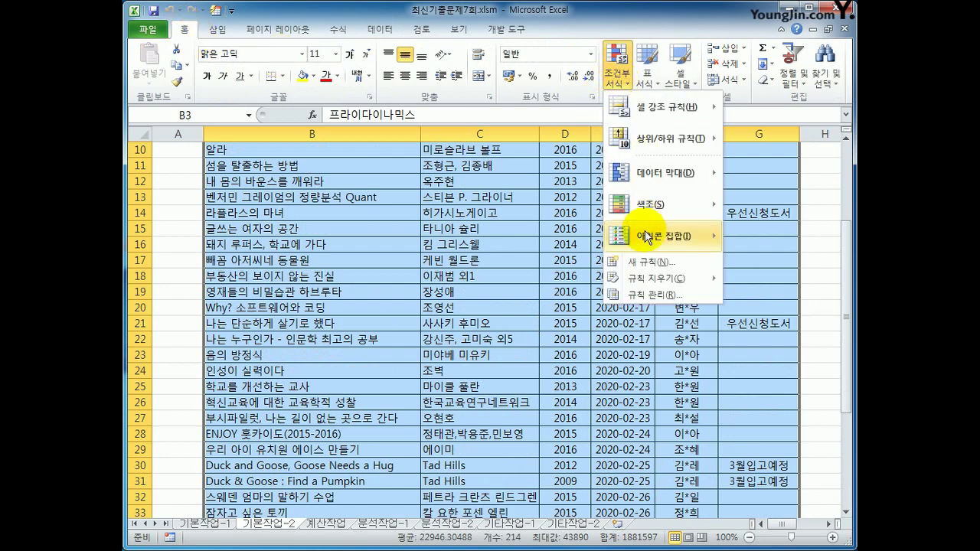
pyautogui.click(643, 261)
pyautogui.moveTo(510, 283); pyautogui.dragTo(541, 182)
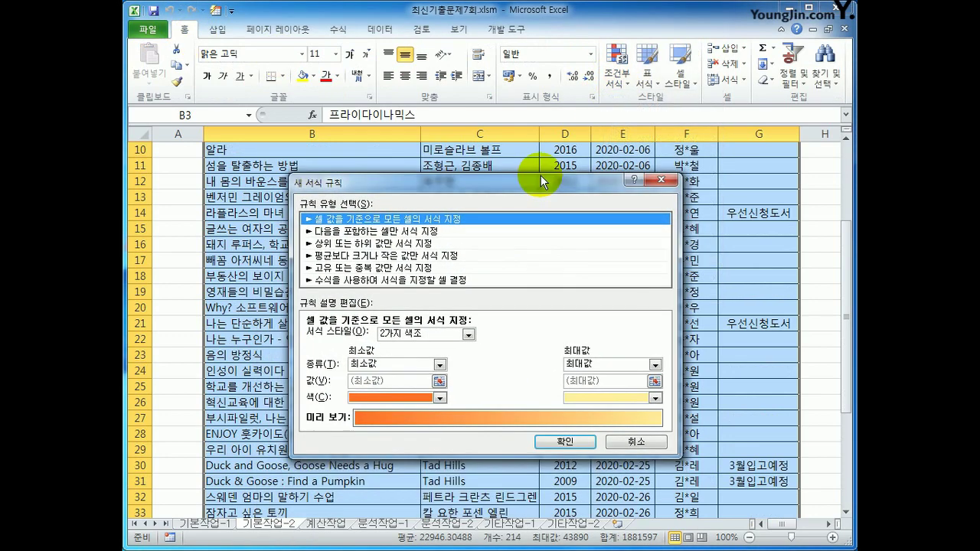
pyautogui.click(442, 280)
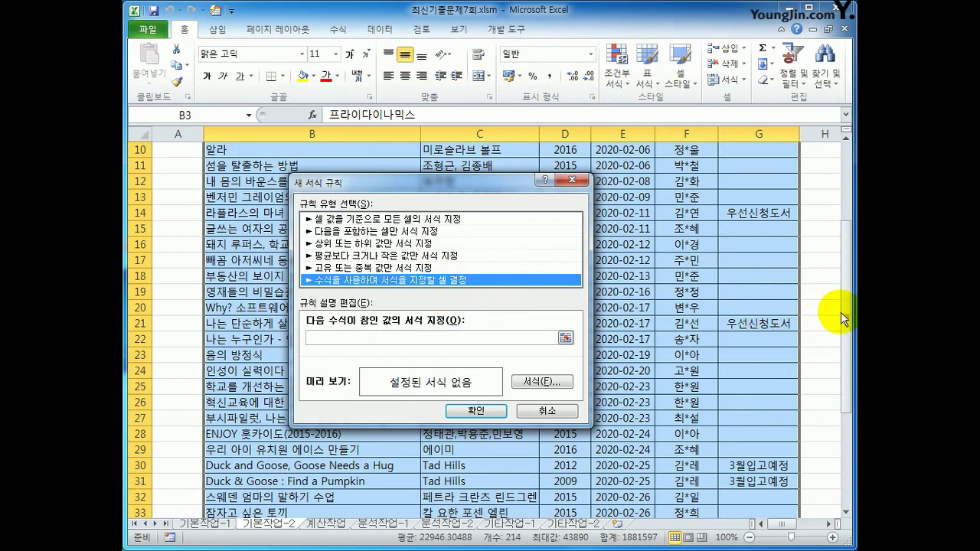
# Step: Enter =mod(row(),3)=0 as the rule's formula so it targets rows whose number is a multiple of 3
pyautogui.click(480, 338)
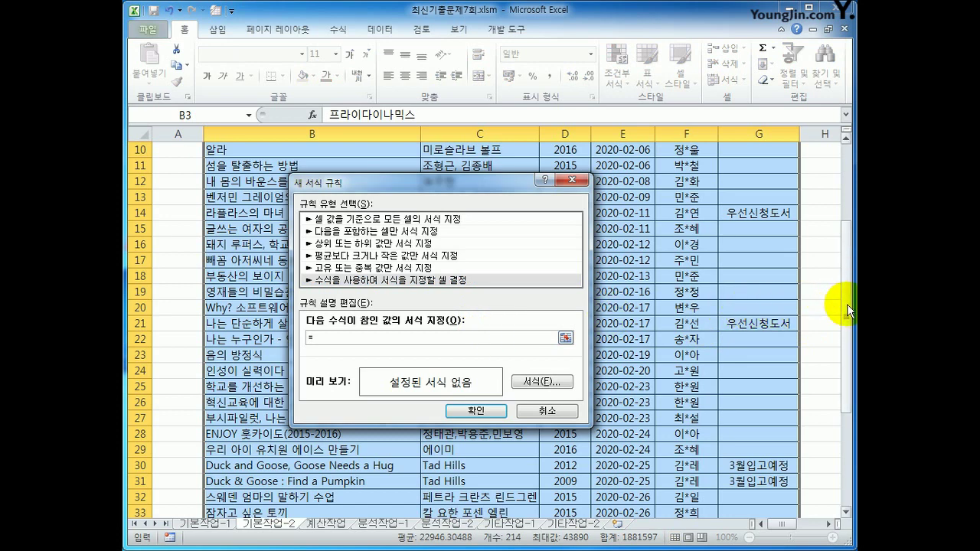
pyautogui.moveTo(847, 316); pyautogui.dragTo(847, 229)
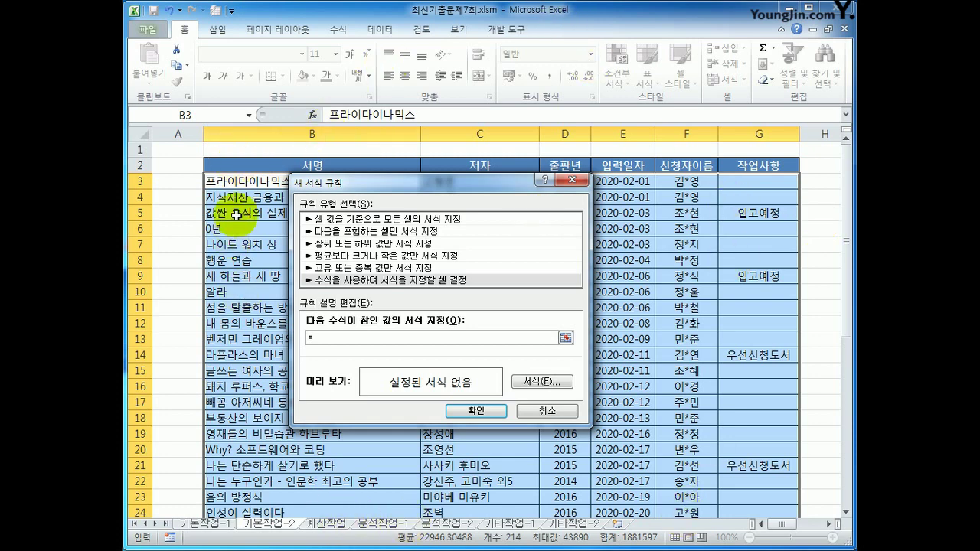
pyautogui.write('ㅋ')
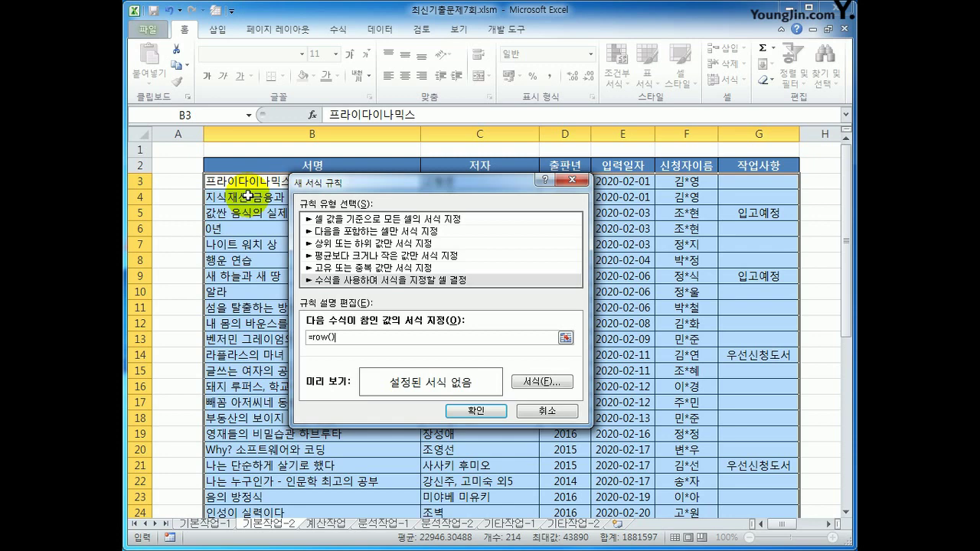
pyautogui.moveTo(311, 337); pyautogui.dragTo(337, 338)
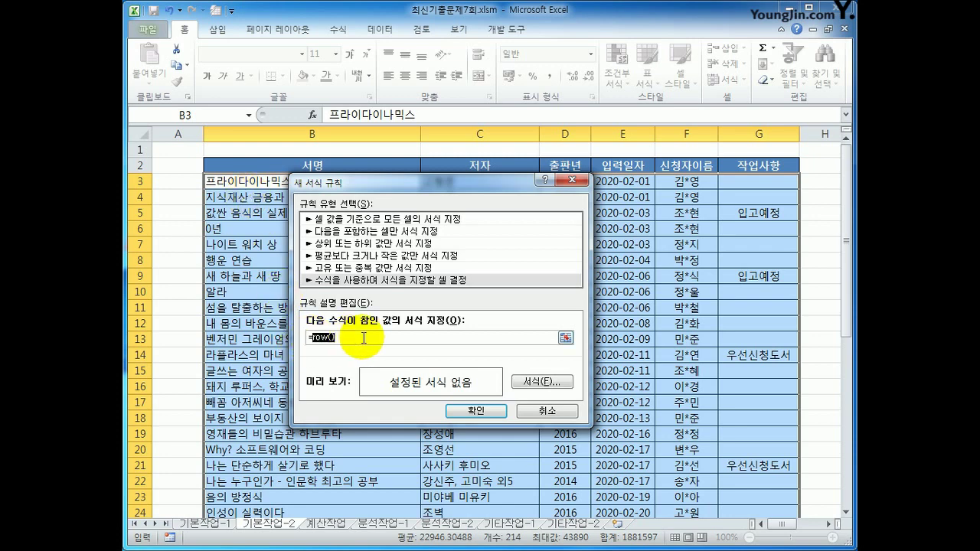
pyautogui.click(313, 337)
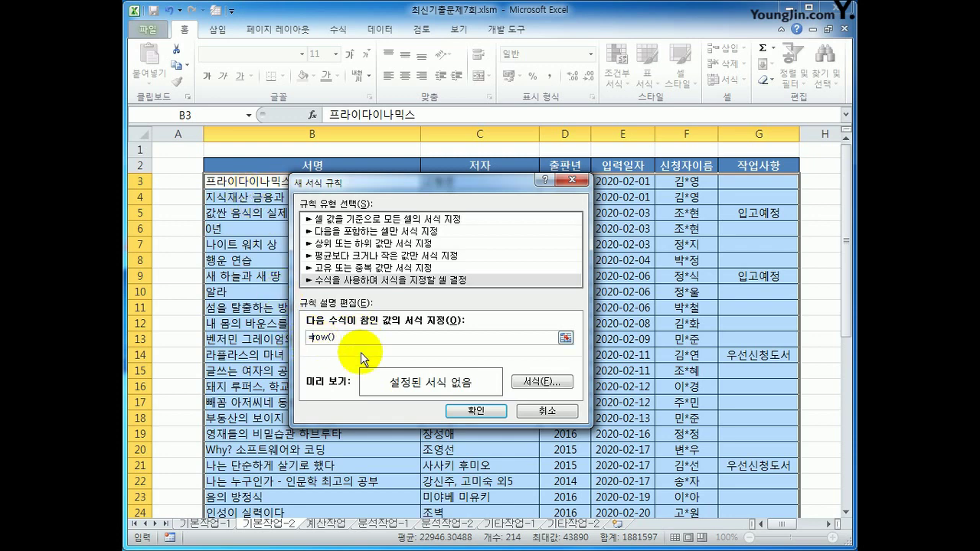
pyautogui.write('mod(')
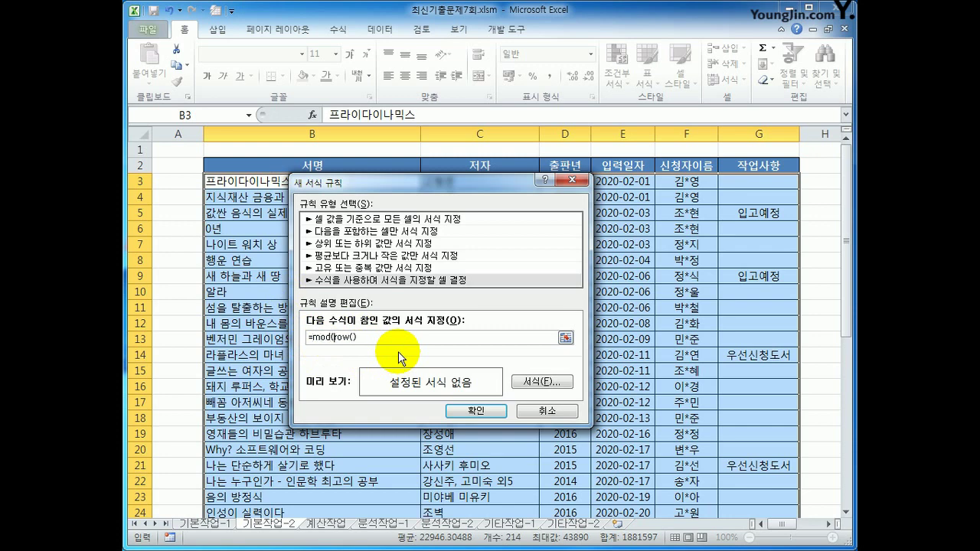
pyautogui.click(375, 338)
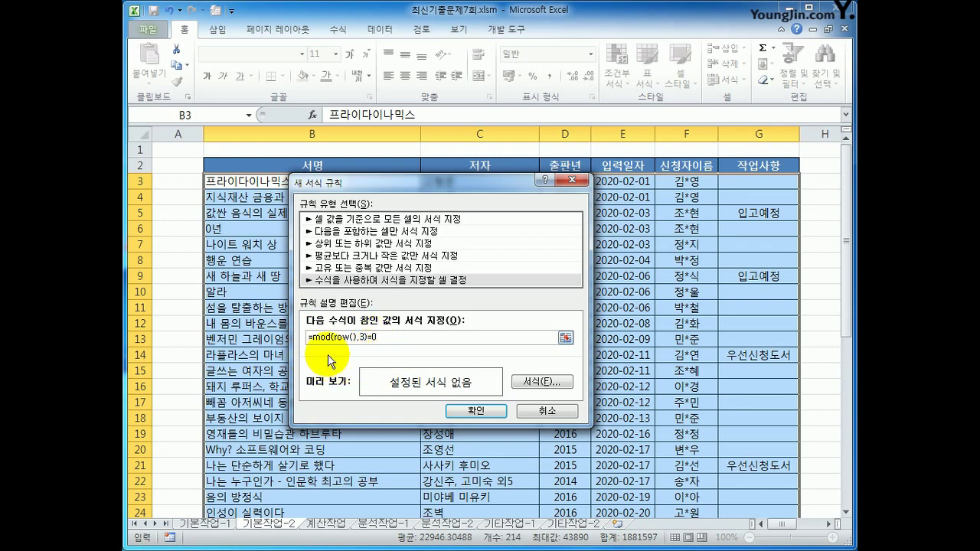
pyautogui.moveTo(335, 338); pyautogui.dragTo(347, 337)
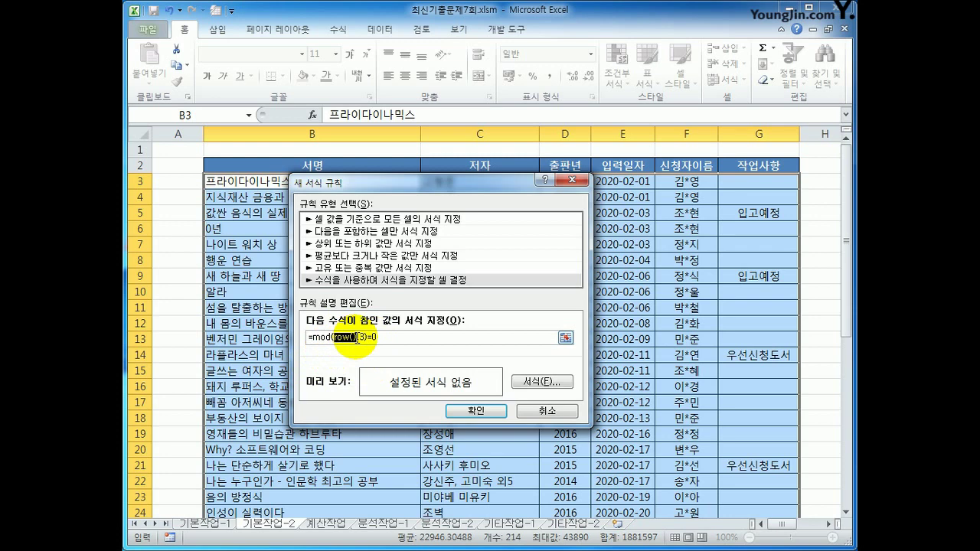
pyautogui.click(357, 338)
pyautogui.write(',')
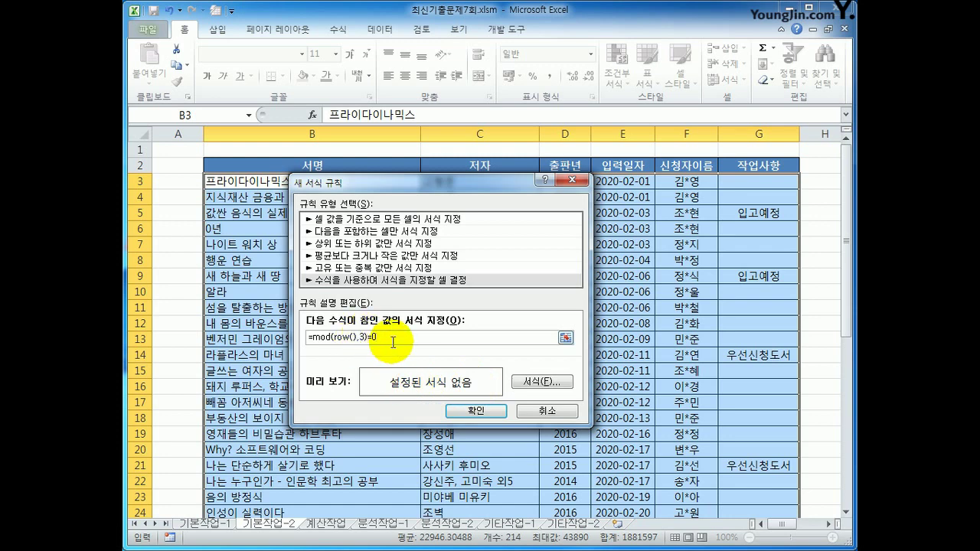
pyautogui.moveTo(389, 338); pyautogui.dragTo(299, 338)
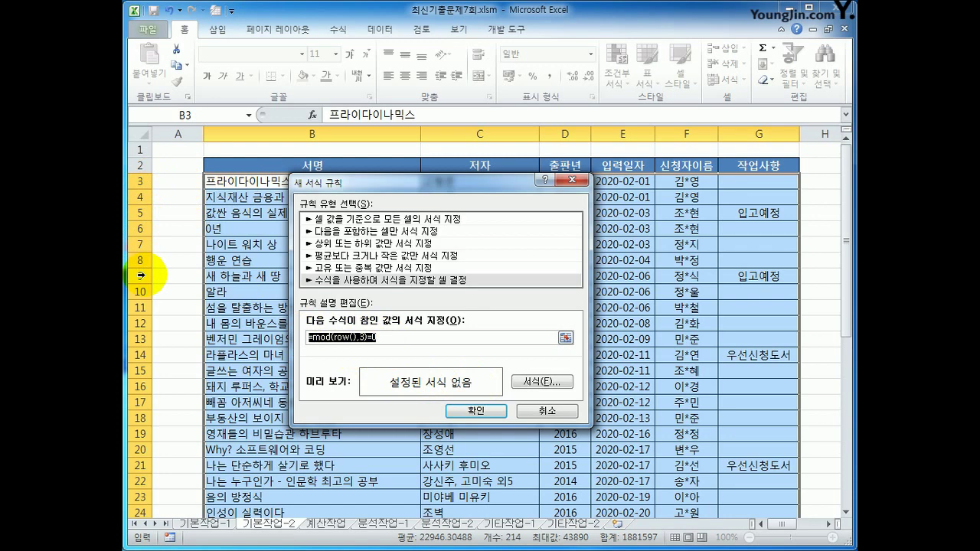
# Step: Apply the rule with an italic (기울임꼴) font style and a yellow fill, and check the formatted rows of the list
pyautogui.click(569, 383)
pyautogui.moveTo(520, 258); pyautogui.dragTo(597, 128)
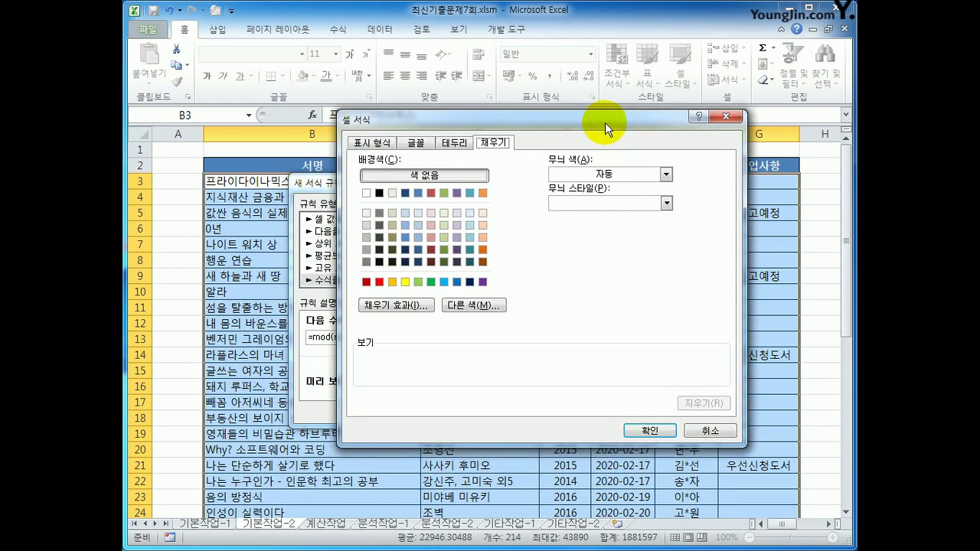
pyautogui.click(411, 145)
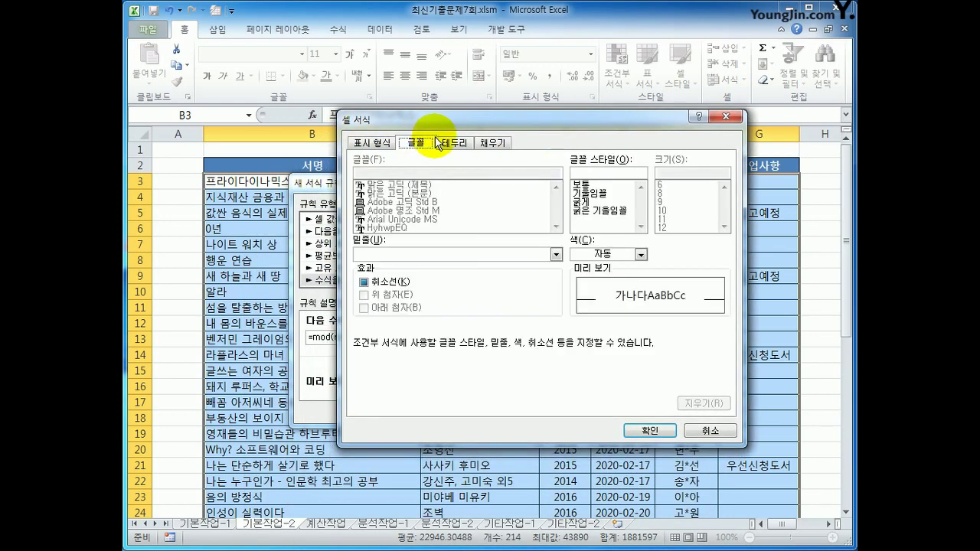
pyautogui.click(590, 193)
pyautogui.click(494, 144)
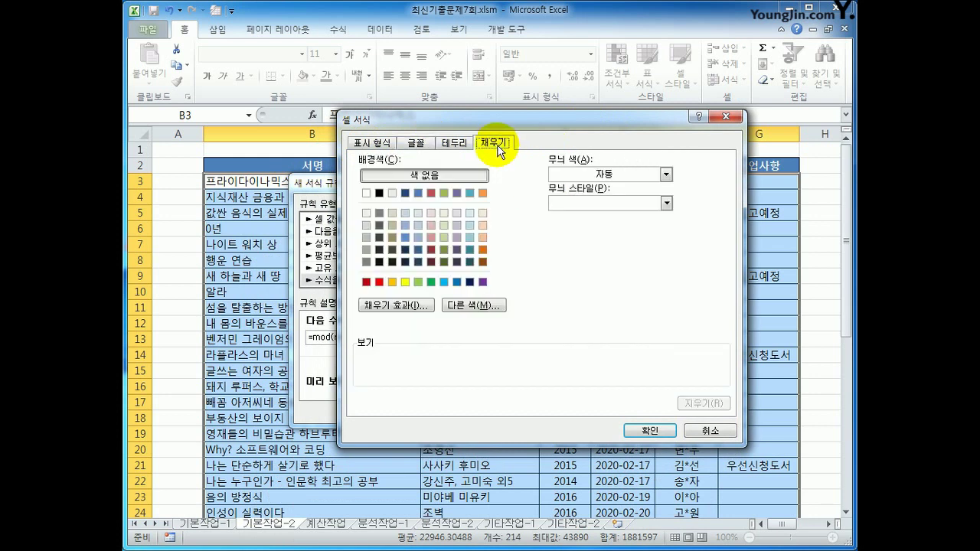
pyautogui.click(406, 282)
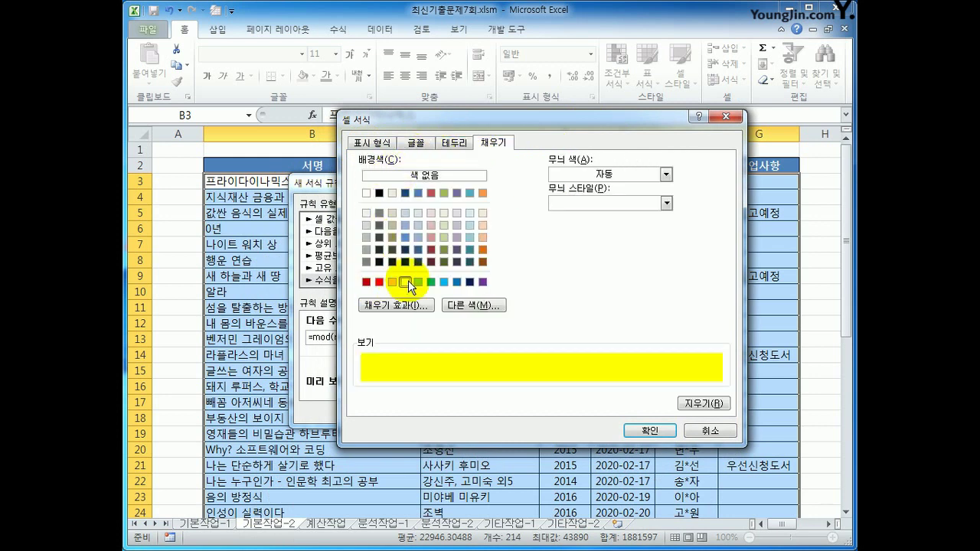
pyautogui.click(644, 426)
pyautogui.click(624, 409)
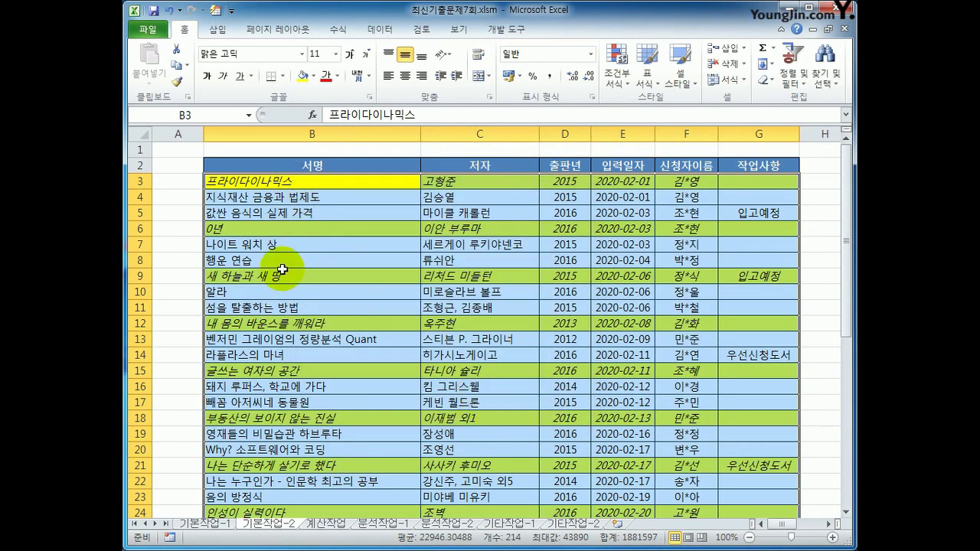
pyautogui.click(232, 184)
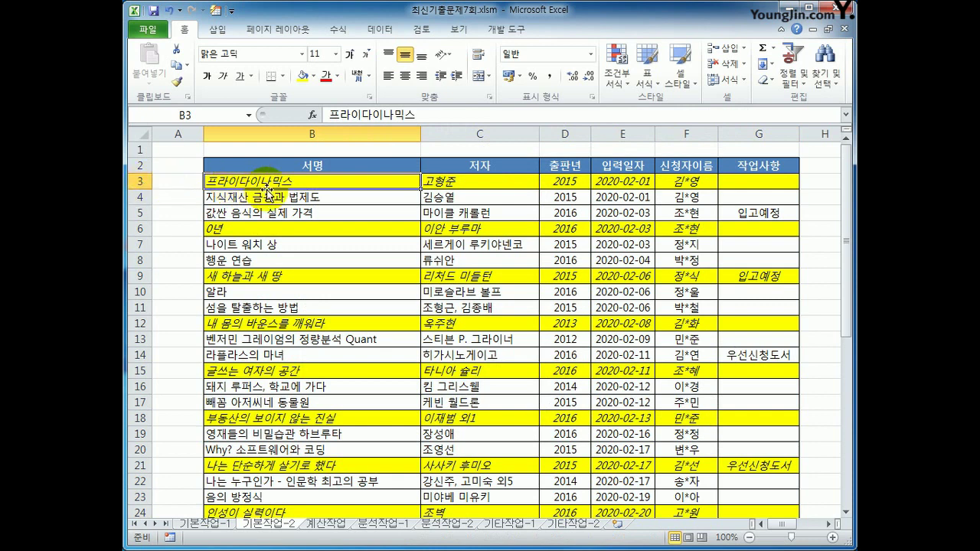
pyautogui.click(239, 229)
pyautogui.click(247, 275)
pyautogui.click(257, 322)
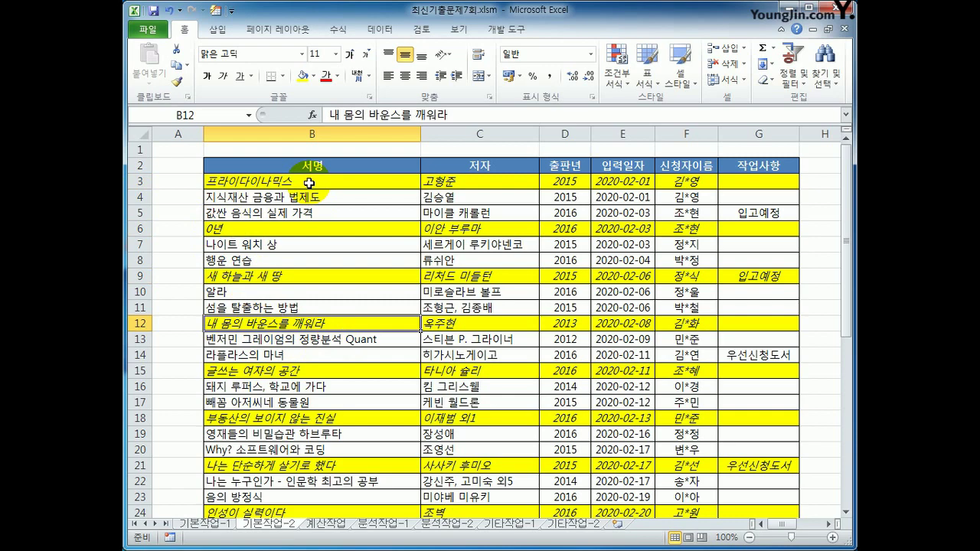
# Step: Open the existing MOD-based conditional formatting rule of the book list B3:G43 for editing
pyautogui.moveTo(309, 183); pyautogui.dragTo(764, 488)
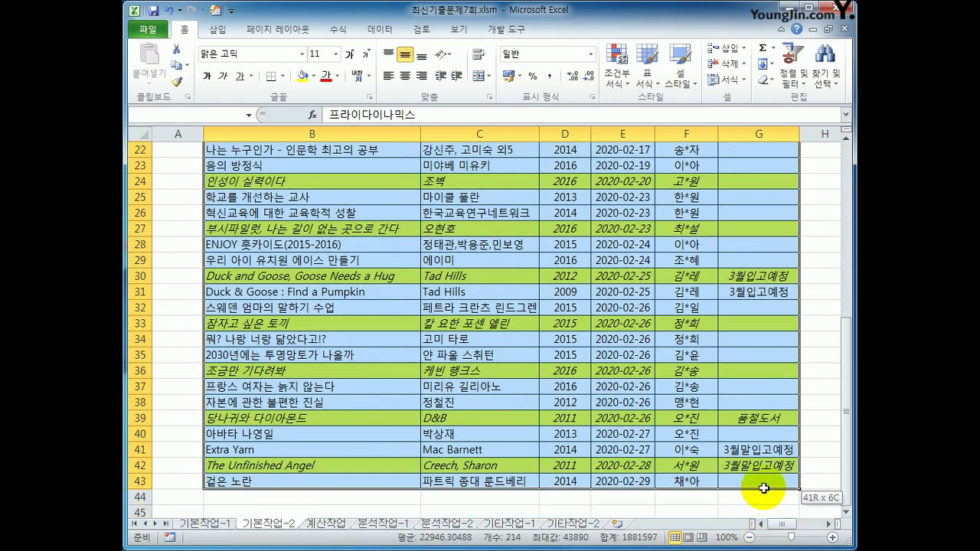
pyautogui.scroll(7, 674, 428)
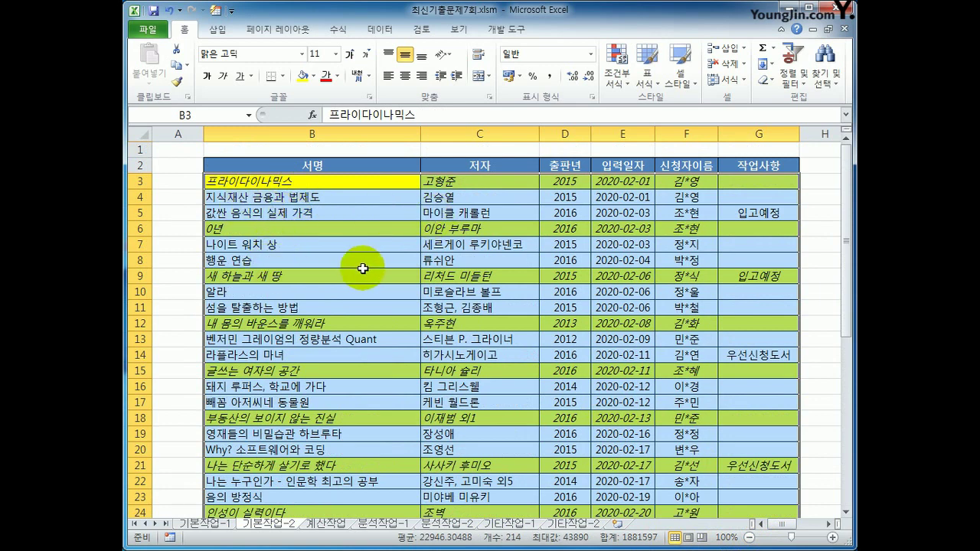
pyautogui.click(622, 73)
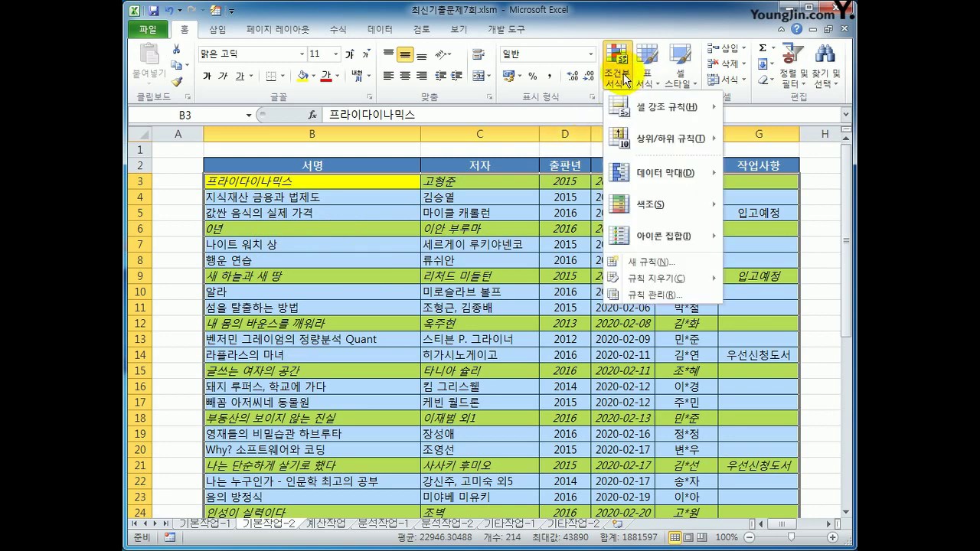
pyautogui.click(635, 295)
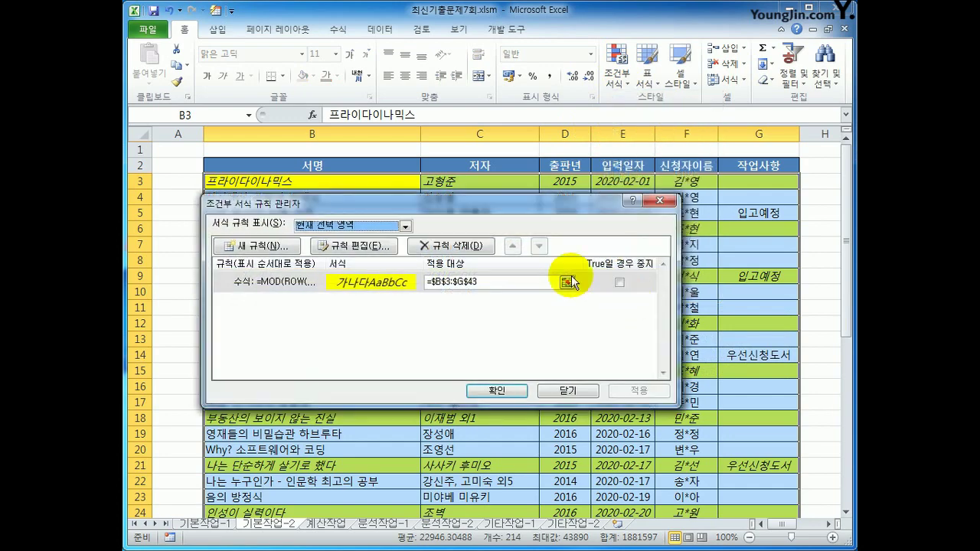
pyautogui.moveTo(529, 213); pyautogui.dragTo(589, 258)
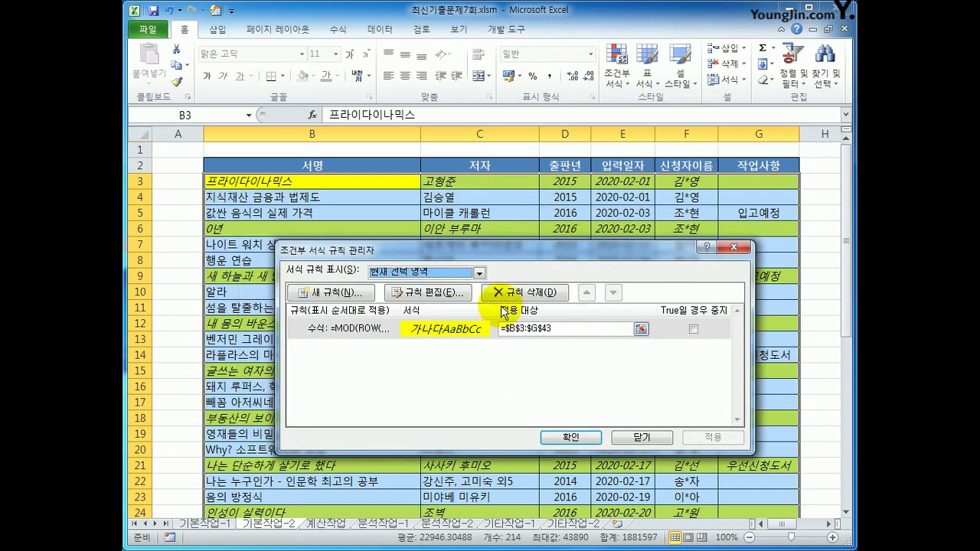
pyautogui.click(446, 294)
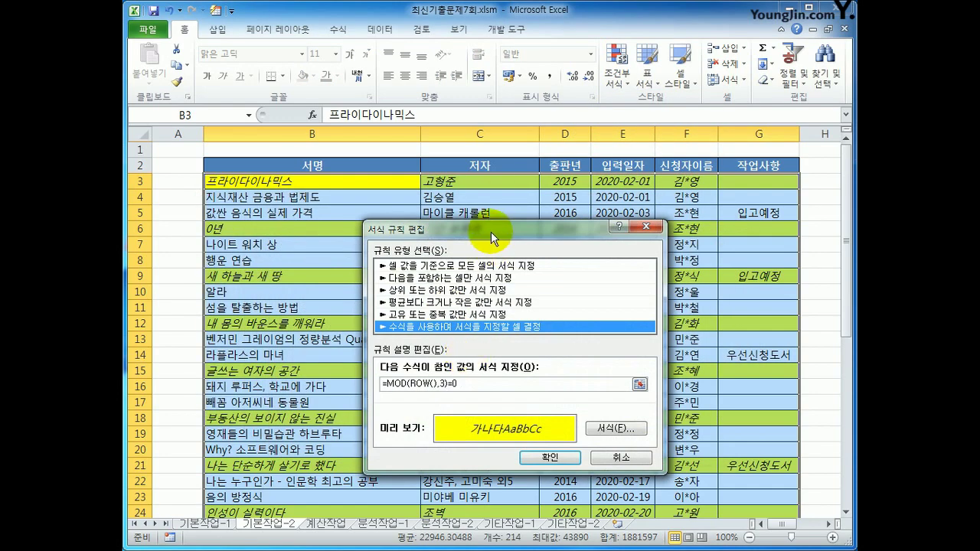
pyautogui.moveTo(491, 231); pyautogui.dragTo(636, 173)
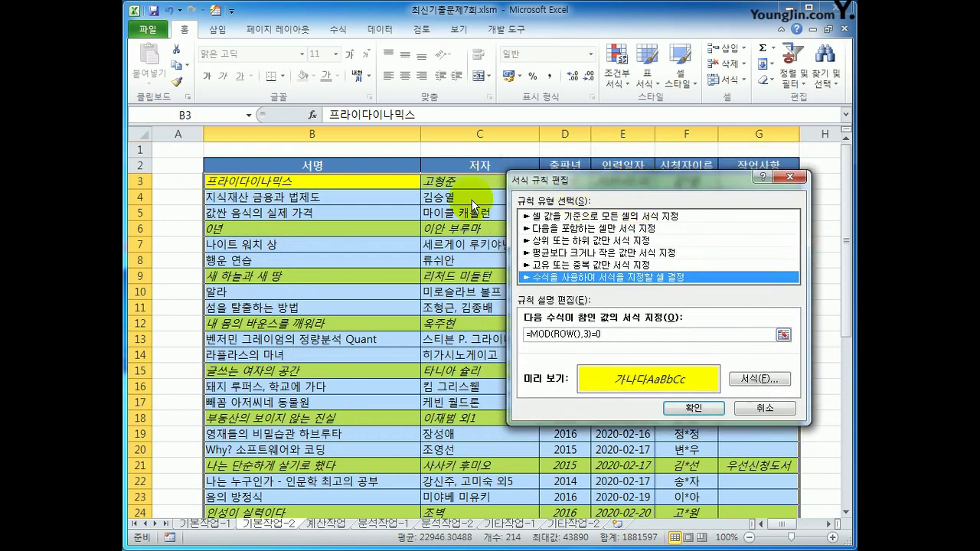
pyautogui.click(263, 186)
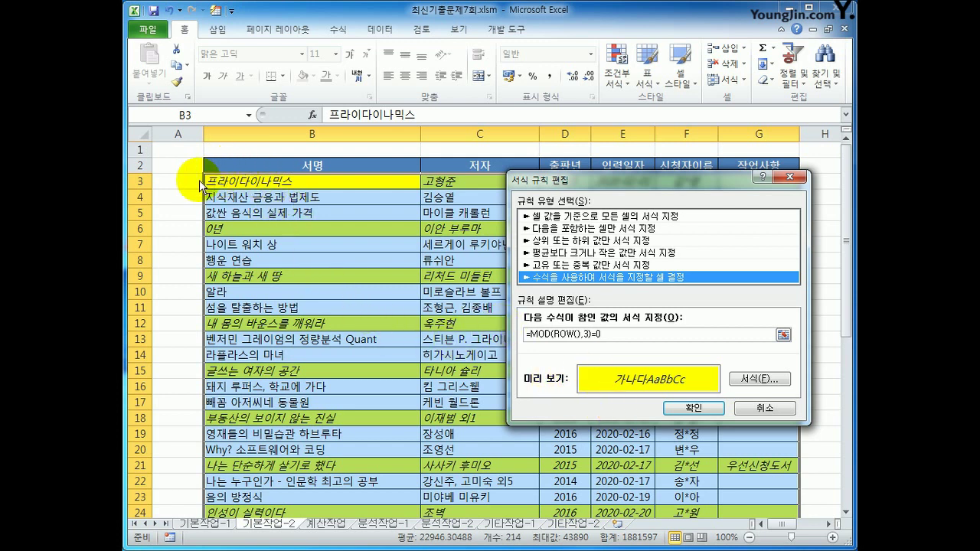
pyautogui.click(262, 187)
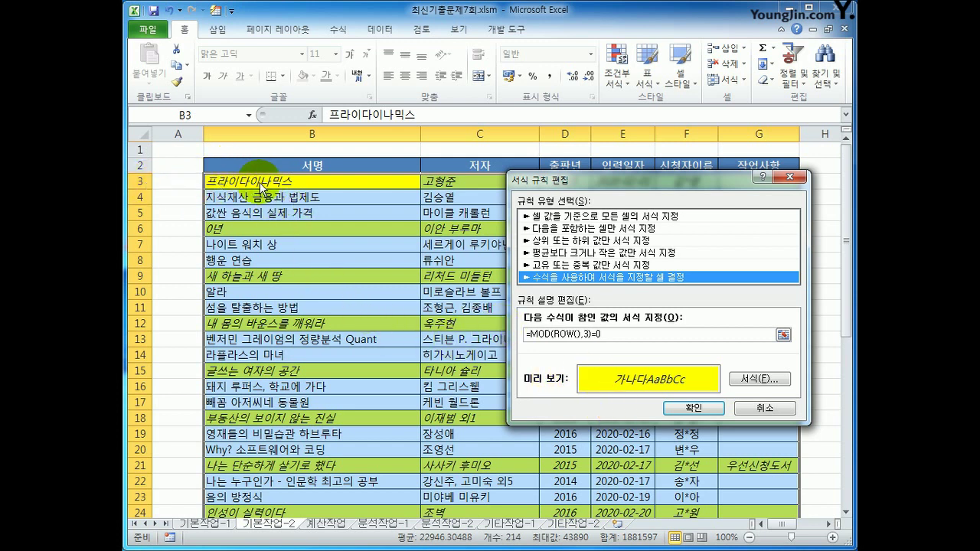
# Step: Change the rule's formula to =MOD(ROW($B1),3)=0 and apply it to the book list
pyautogui.click(580, 335)
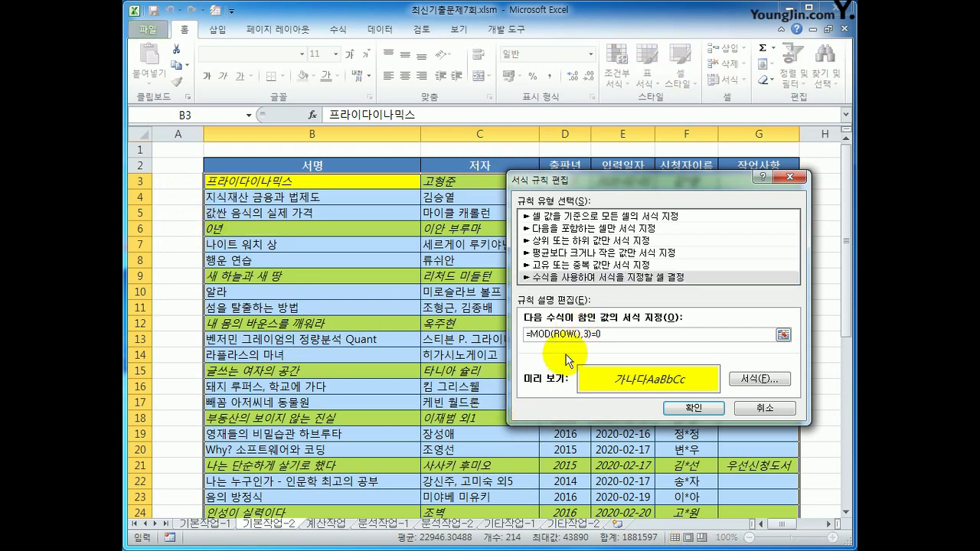
pyautogui.click(323, 149)
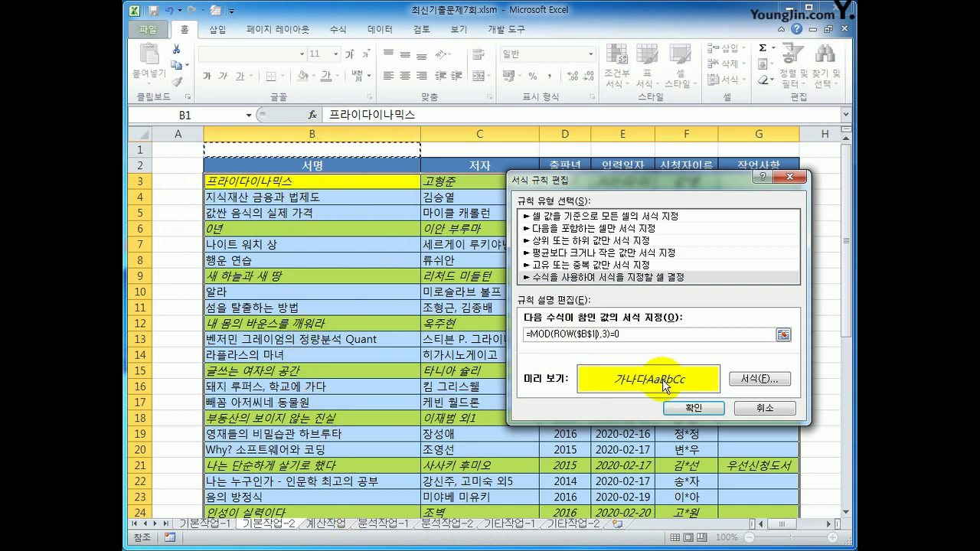
pyautogui.click(591, 335)
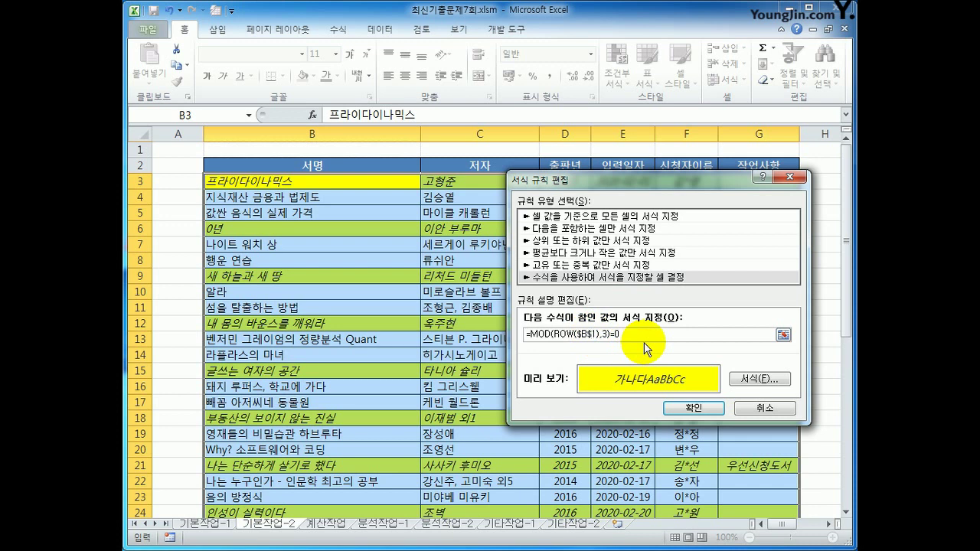
pyautogui.press('BackSpace')
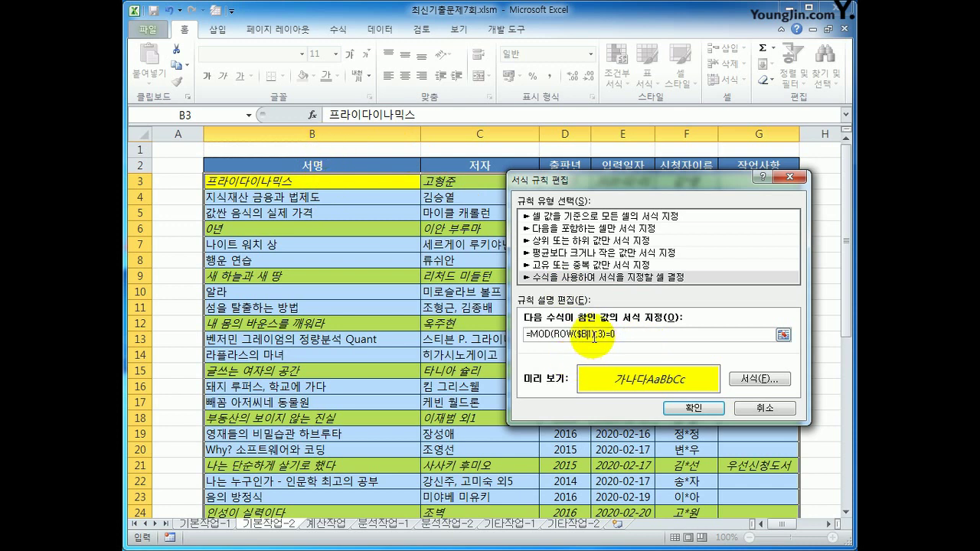
pyautogui.moveTo(599, 335); pyautogui.dragTo(554, 335)
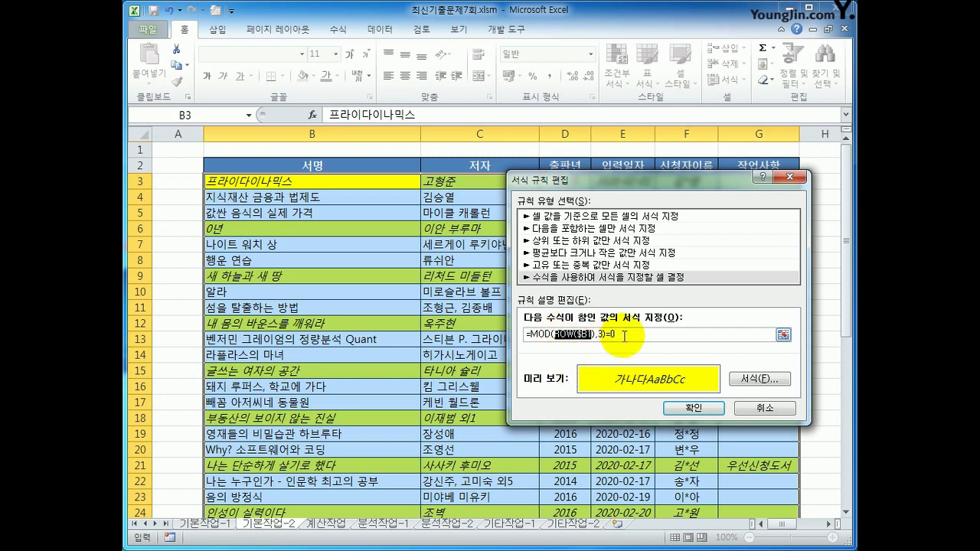
pyautogui.click(624, 336)
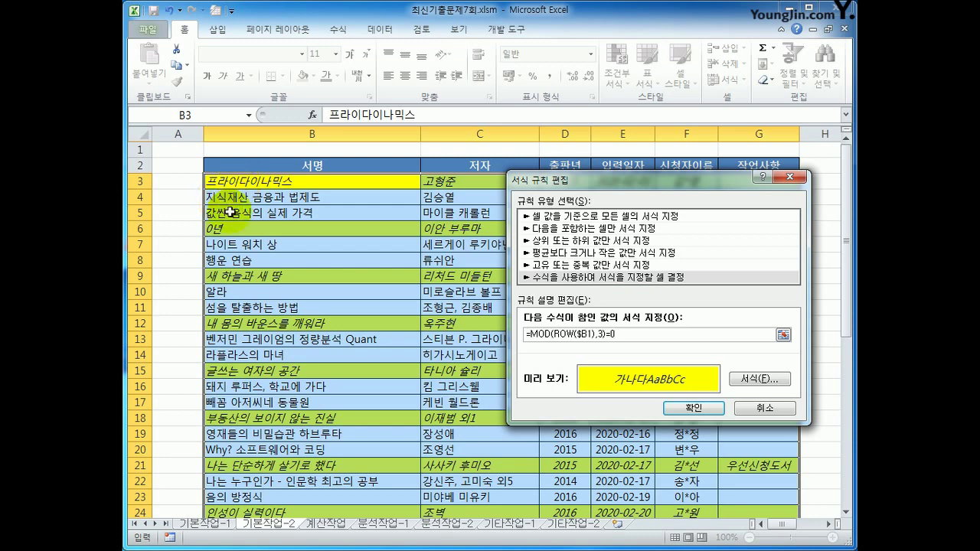
pyautogui.click(693, 408)
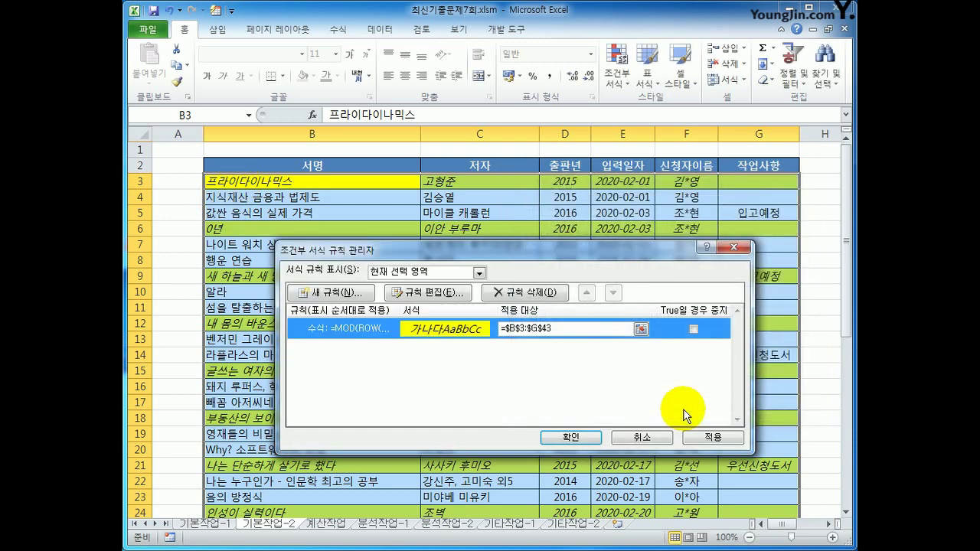
pyautogui.click(578, 440)
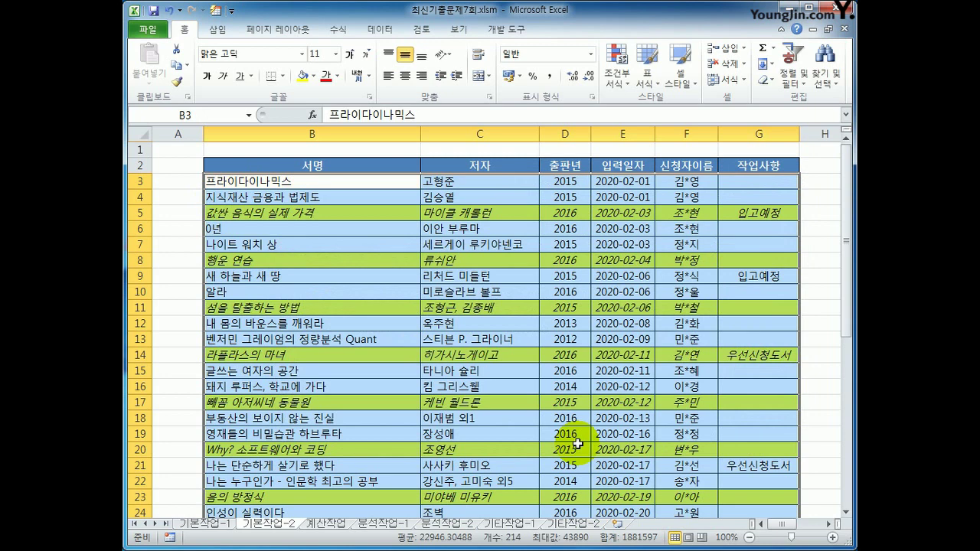
# Step: Examine which rows of the book list are italic and yellow, counting from the first record in row 3
pyautogui.click(285, 213)
pyautogui.click(282, 197)
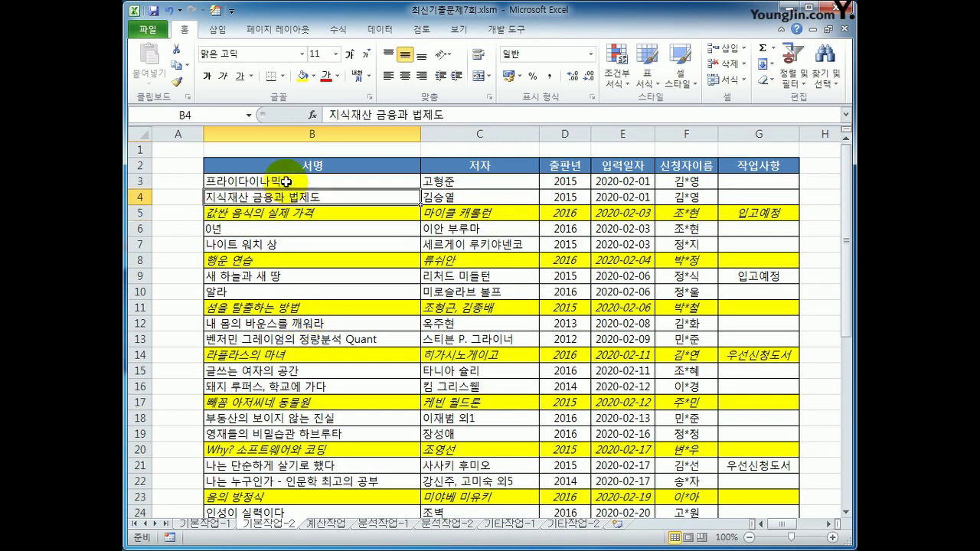
pyautogui.click(291, 181)
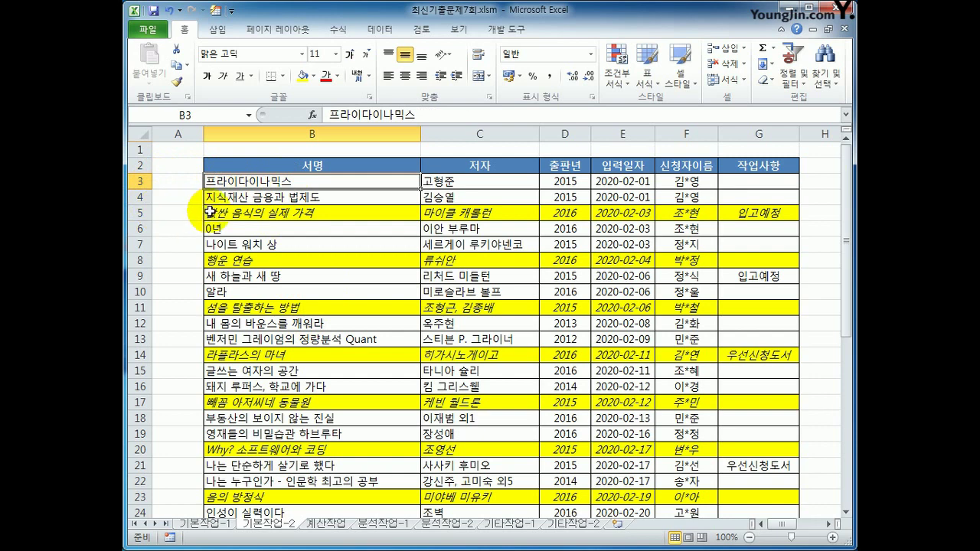
pyautogui.moveTo(211, 213); pyautogui.dragTo(731, 212)
pyautogui.moveTo(282, 262); pyautogui.dragTo(756, 264)
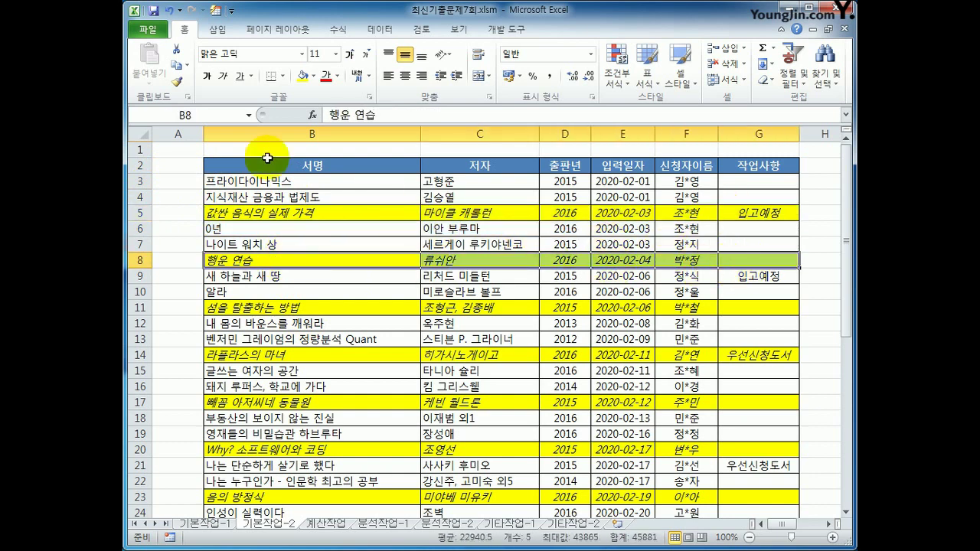
pyautogui.click(230, 183)
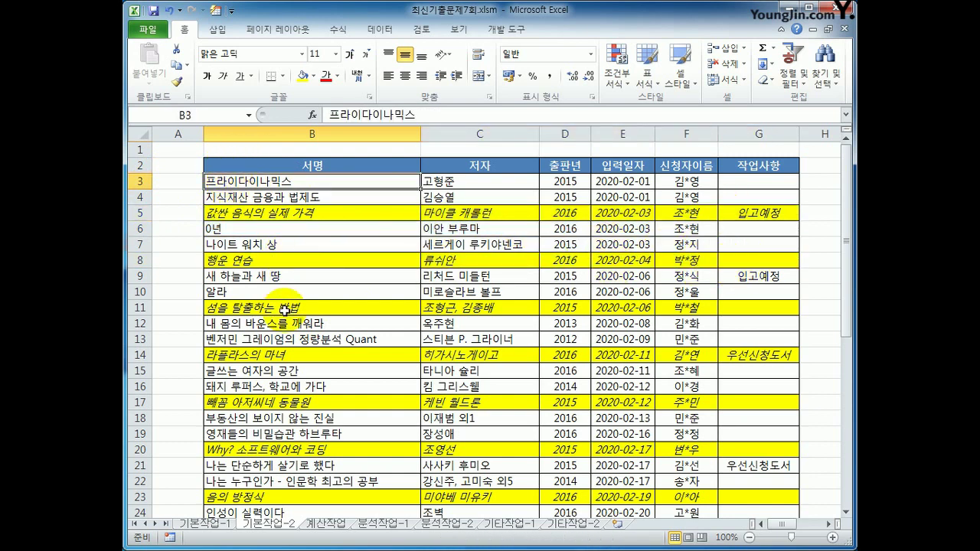
pyautogui.click(255, 196)
pyautogui.click(261, 215)
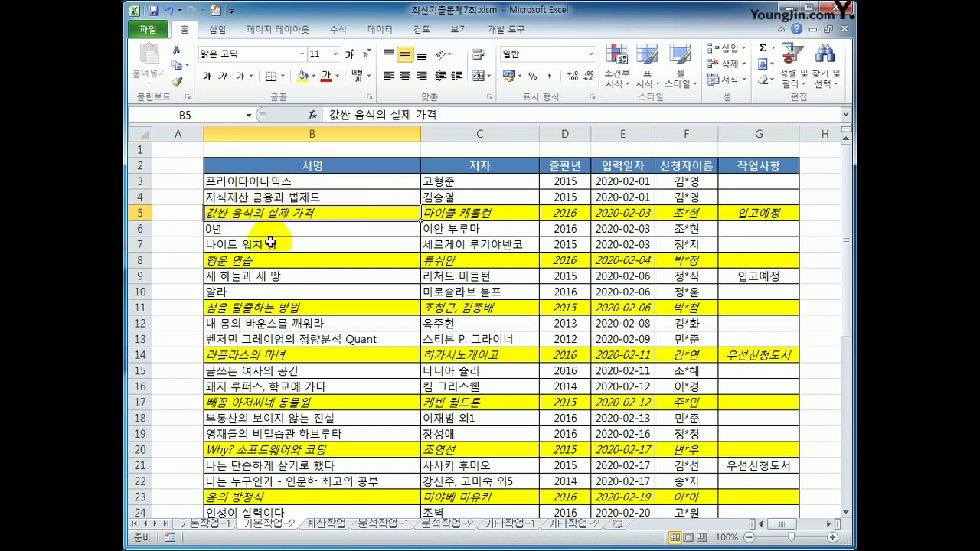
pyautogui.click(250, 173)
pyautogui.click(255, 180)
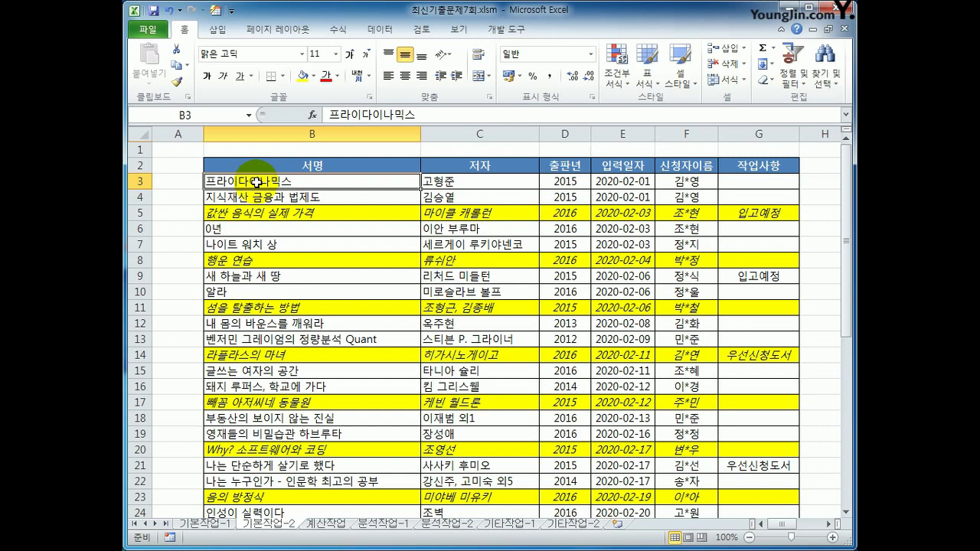
# Step: Set the printout of the sheet to be centered on the page both horizontally (가로) and vertically (세로)
pyautogui.click(295, 29)
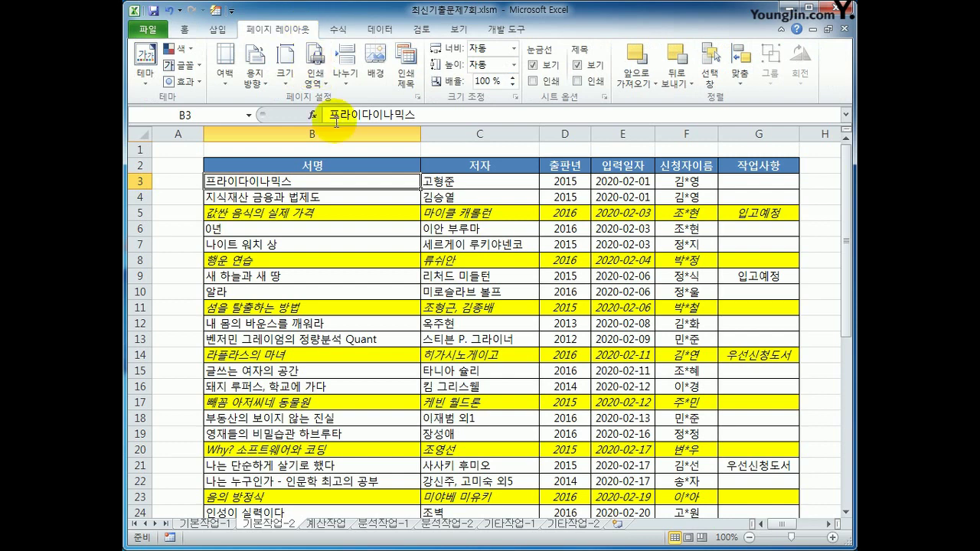
pyautogui.click(416, 98)
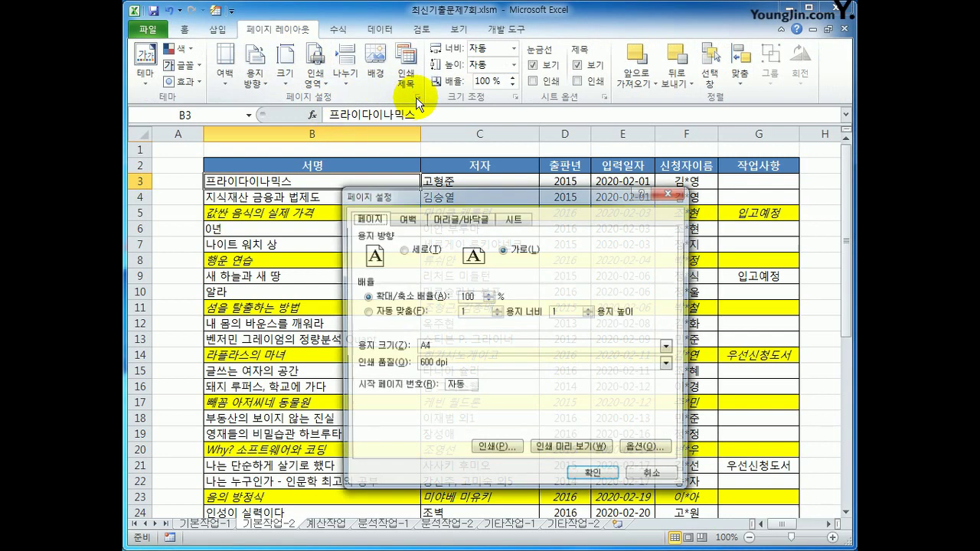
pyautogui.click(411, 220)
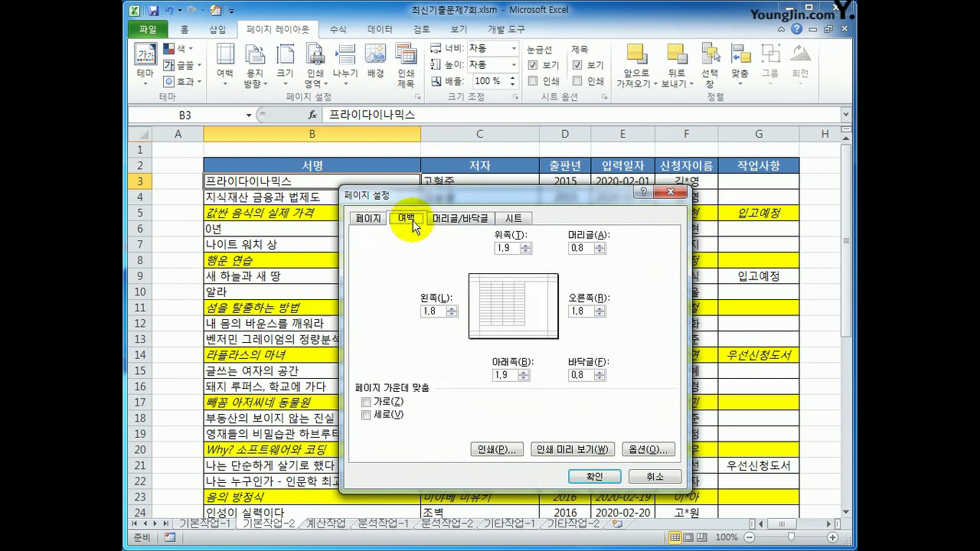
pyautogui.click(374, 402)
pyautogui.click(385, 417)
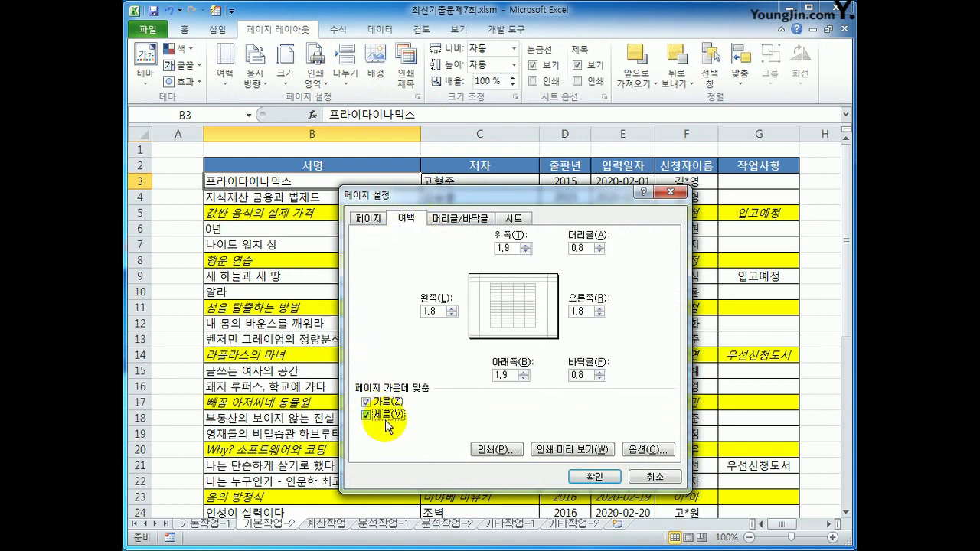
pyautogui.click(595, 479)
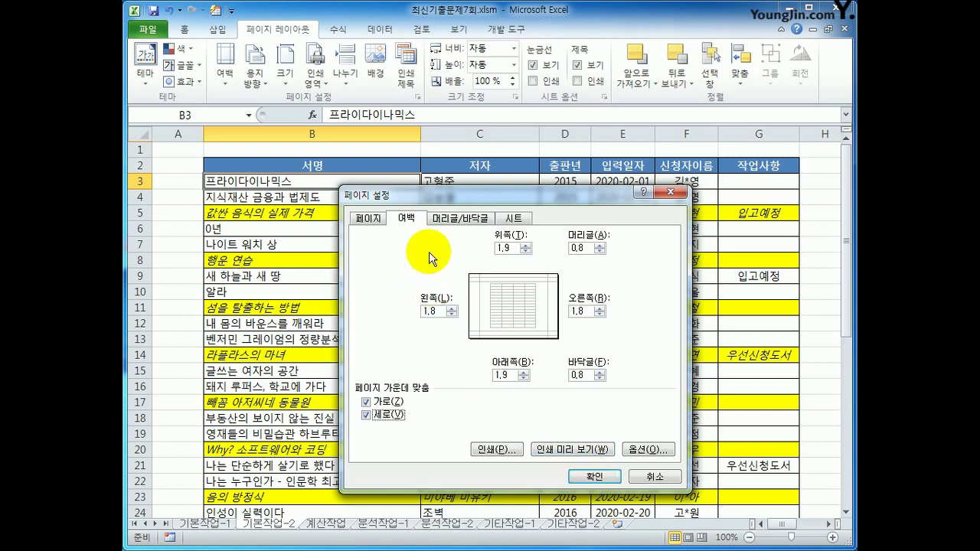
# Step: Add a footer with &[페이지 번호]/&[전체 페이지 수] in its center section
pyautogui.click(460, 219)
pyautogui.click(531, 308)
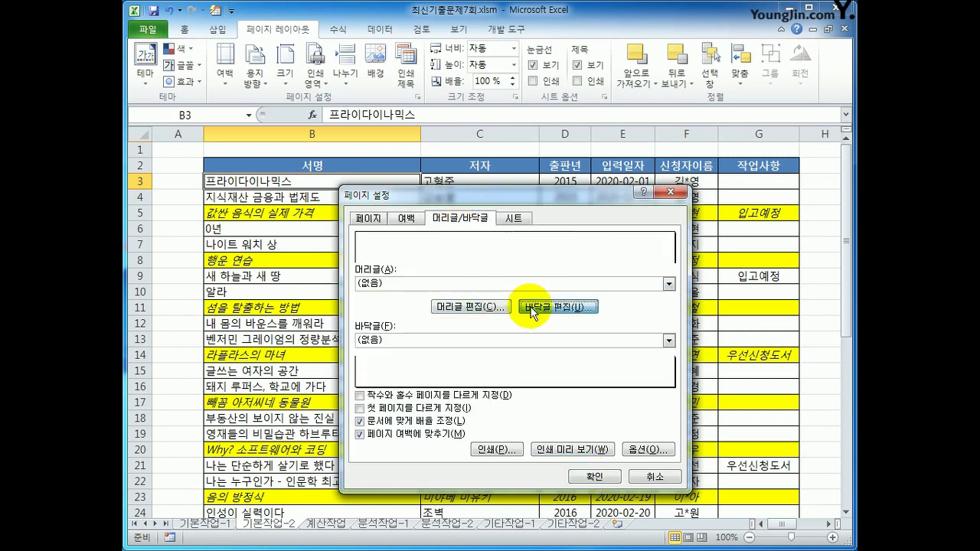
pyautogui.click(536, 383)
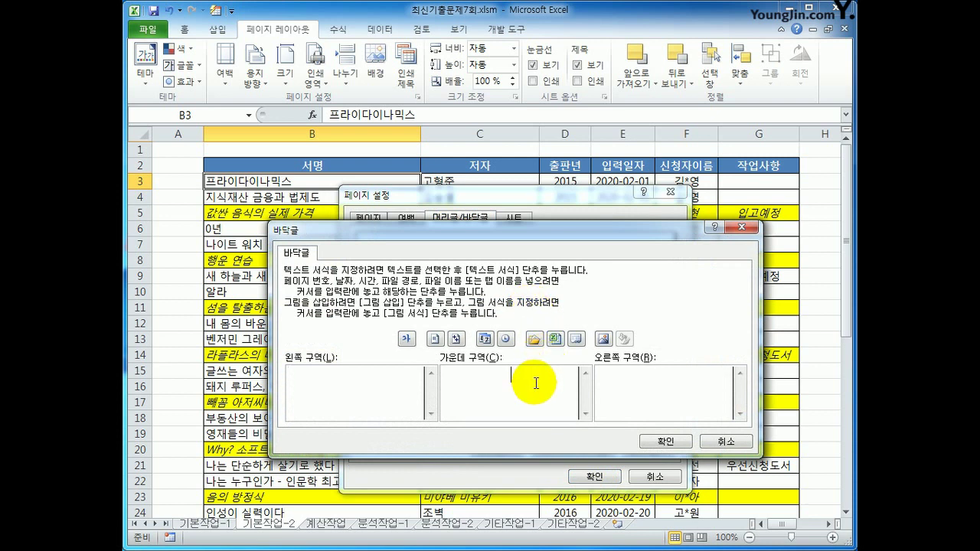
pyautogui.click(435, 339)
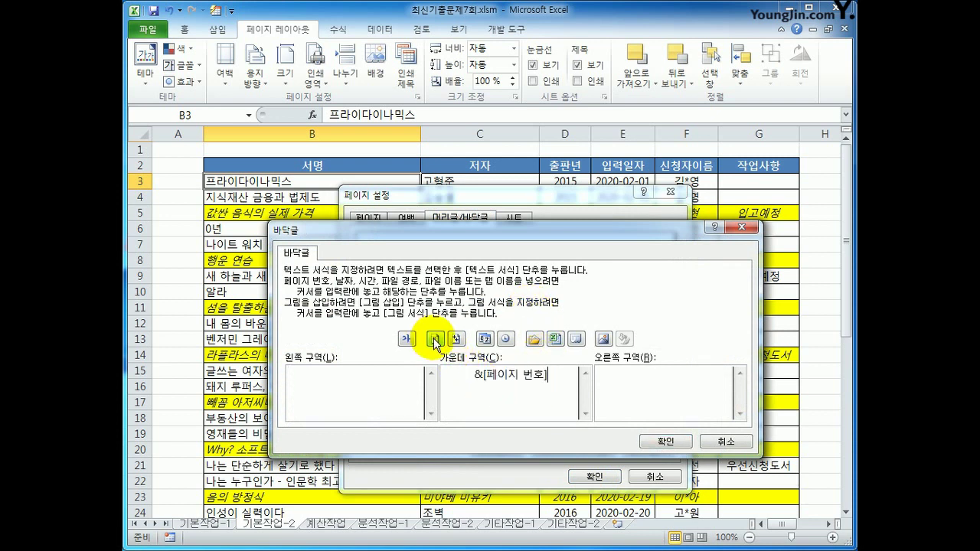
pyautogui.write('/')
pyautogui.click(456, 339)
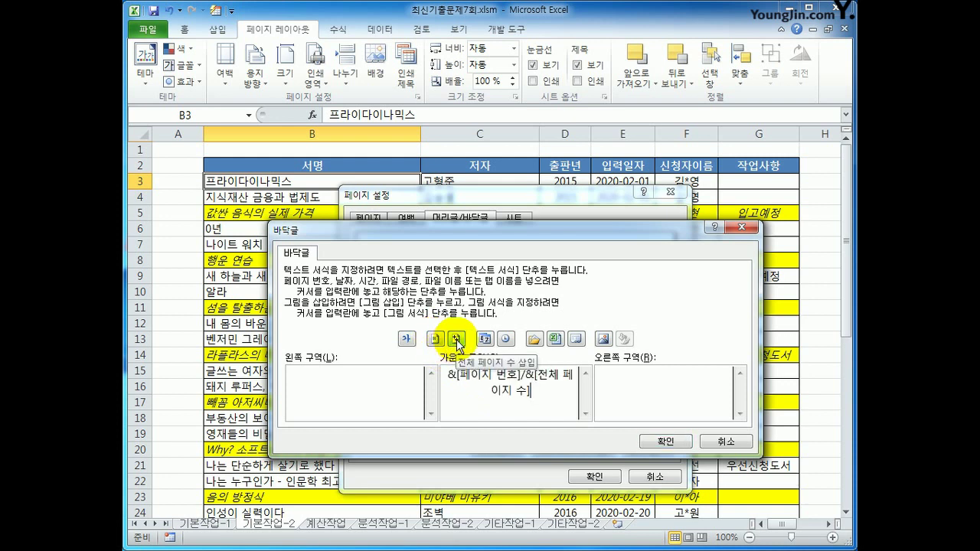
pyautogui.click(659, 442)
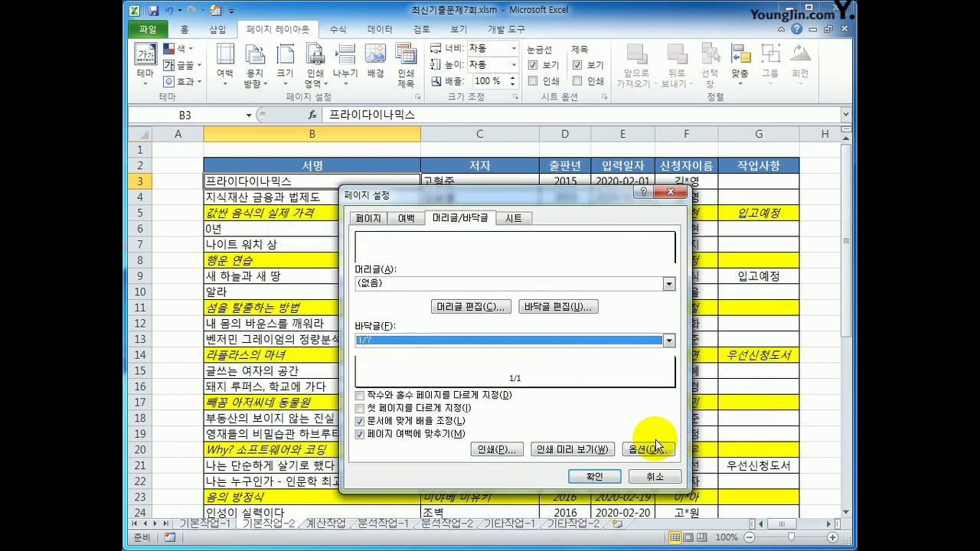
# Step: Set the print area of the 기본작업-2 sheet to $B$2:$G$43
pyautogui.click(514, 219)
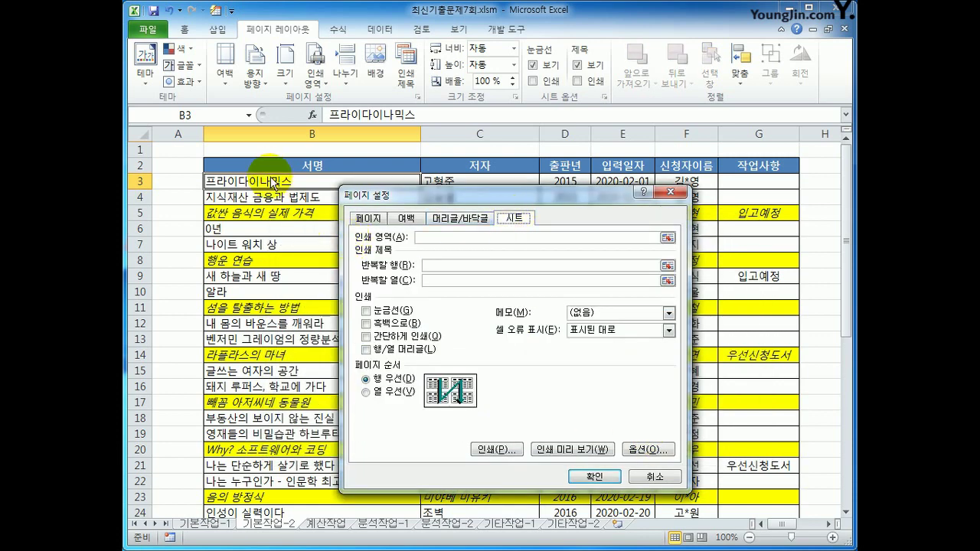
pyautogui.click(440, 238)
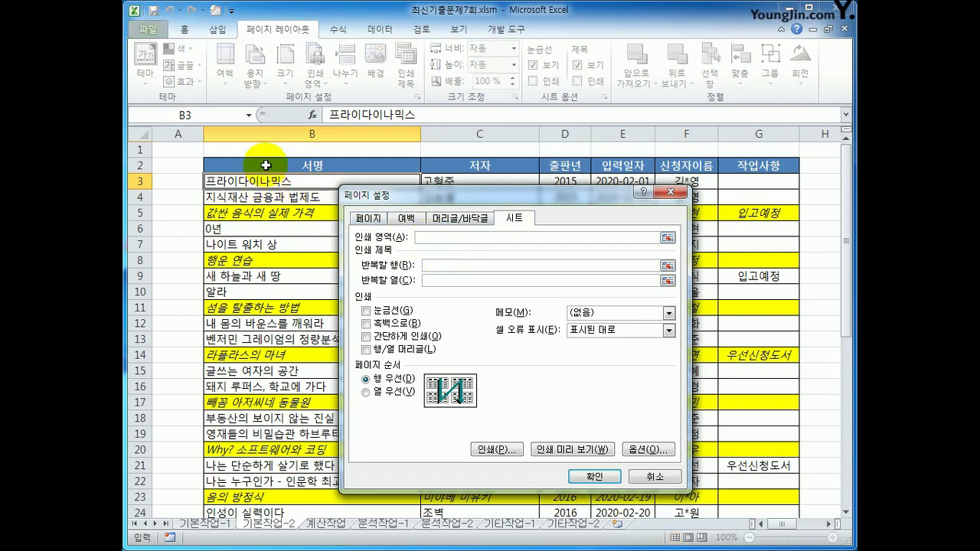
pyautogui.moveTo(263, 165); pyautogui.dragTo(692, 541)
pyautogui.moveTo(716, 491); pyautogui.dragTo(742, 486)
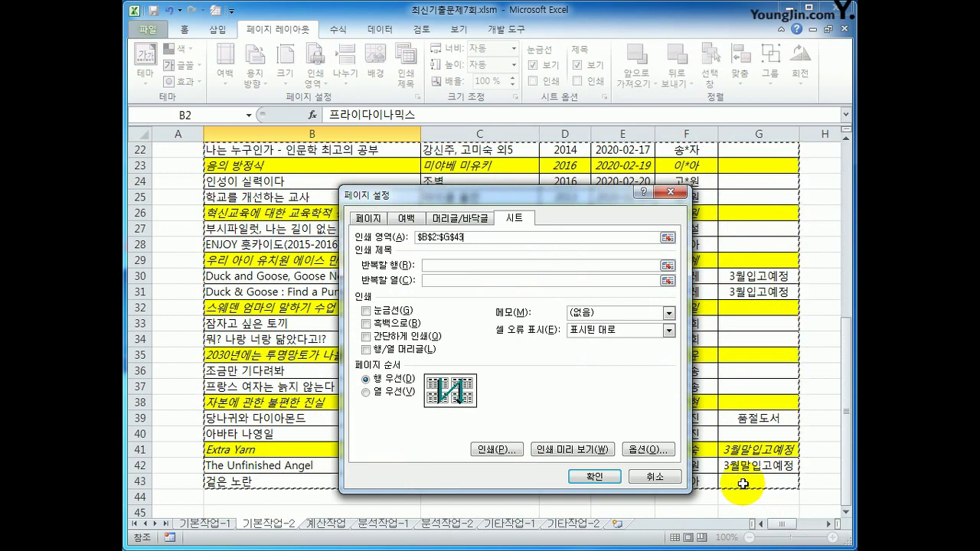
# Step: Set row 2 ($2:$2) as the title row to repeat on every printed page and apply the page setup
pyautogui.click(436, 264)
pyautogui.scroll(7, 436, 264)
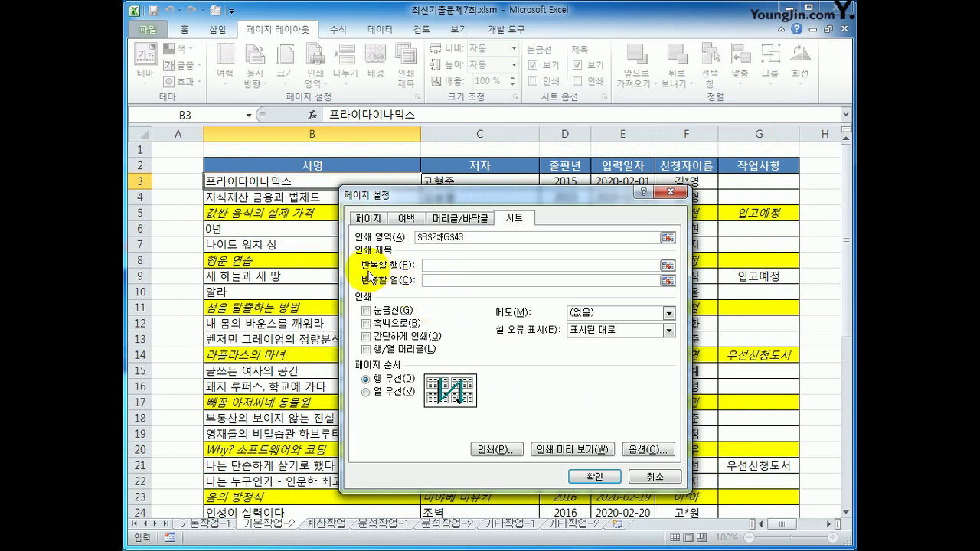
pyautogui.click(141, 165)
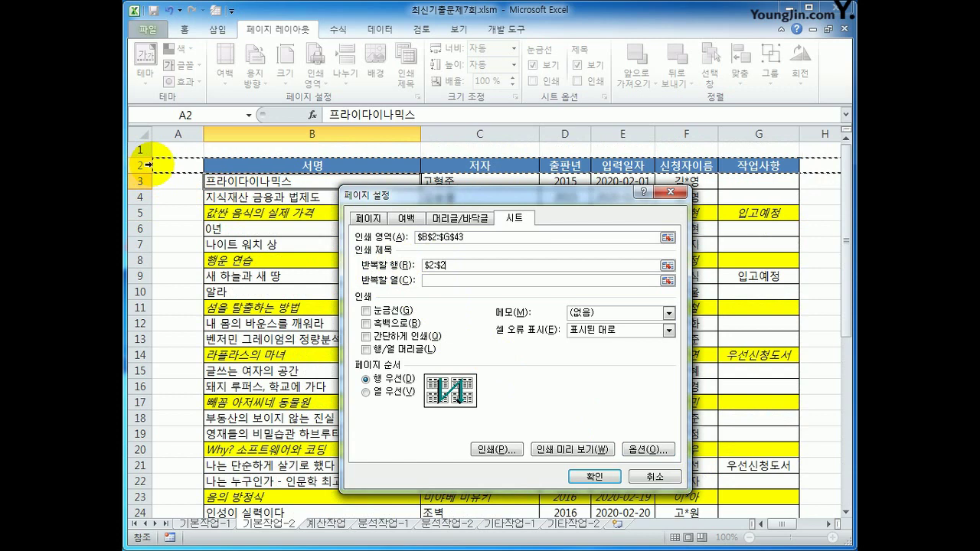
pyautogui.click(576, 475)
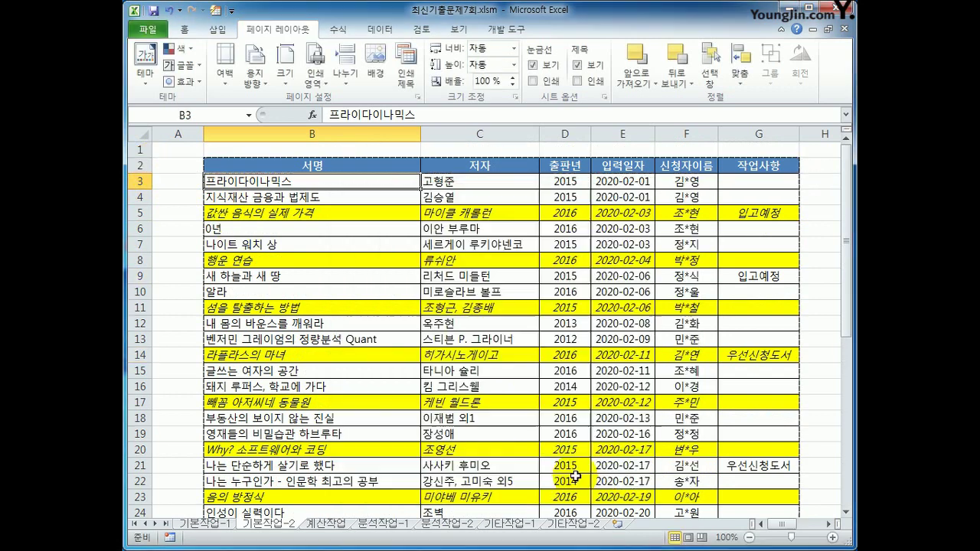
# Step: Check both pages of the print preview for centering, footer and repeated header row, and return to the sheet
pyautogui.click(146, 33)
pyautogui.click(216, 223)
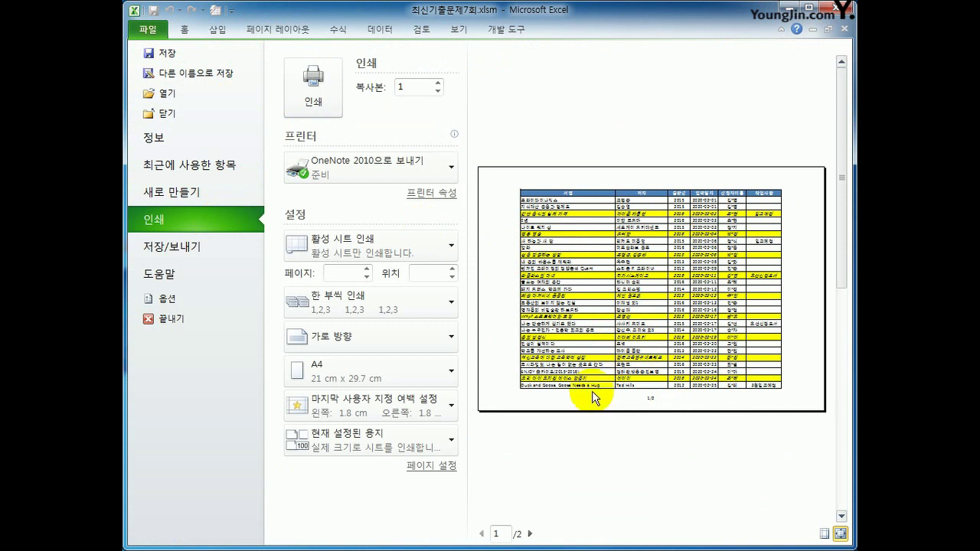
pyautogui.click(530, 535)
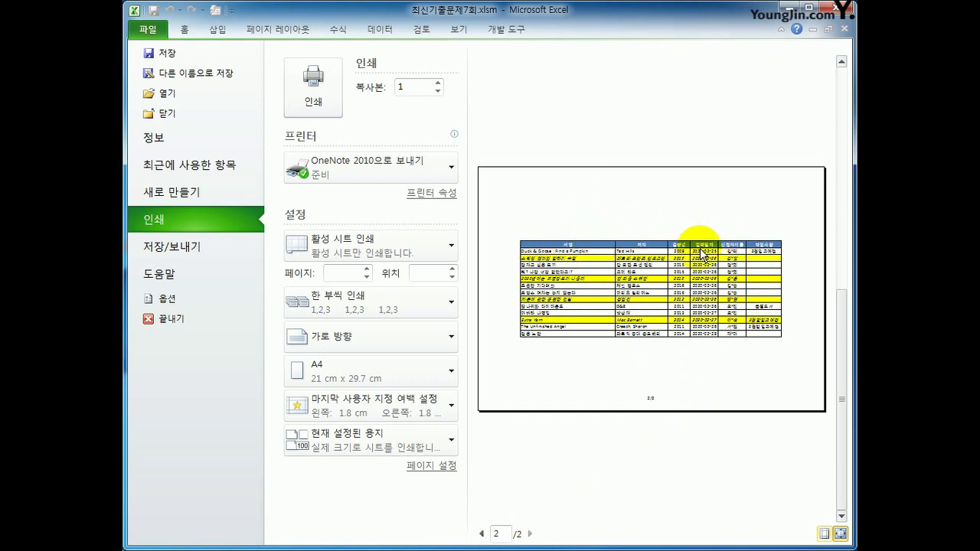
pyautogui.click(190, 28)
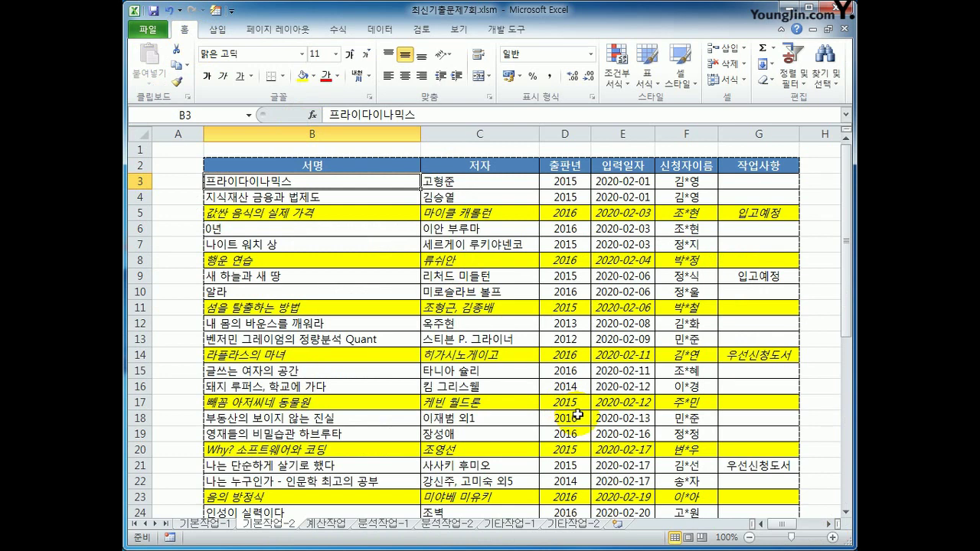
# Step: Open the 계산작업 sheet and compare the 성명 column of 표1 with the names in M4:M7 of 표2
pyautogui.click(334, 527)
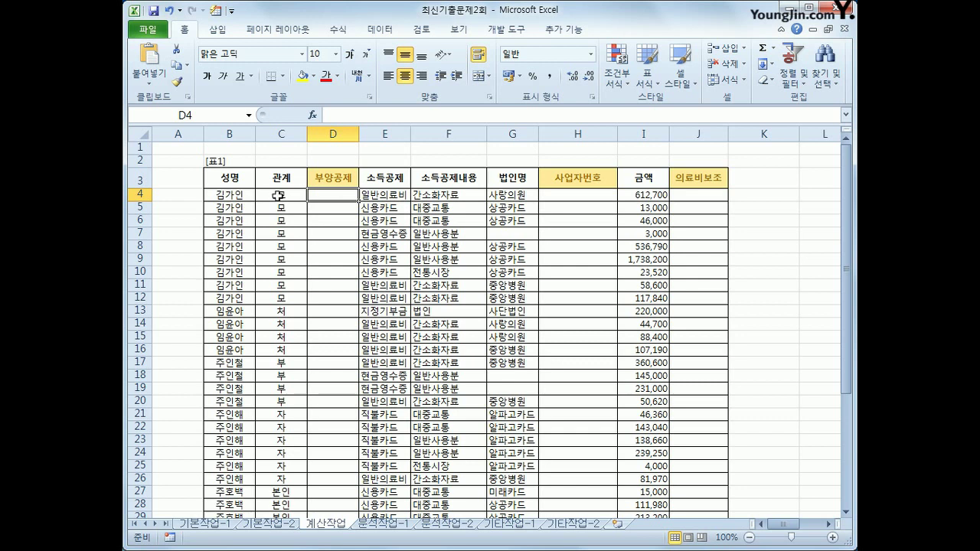
pyautogui.click(219, 195)
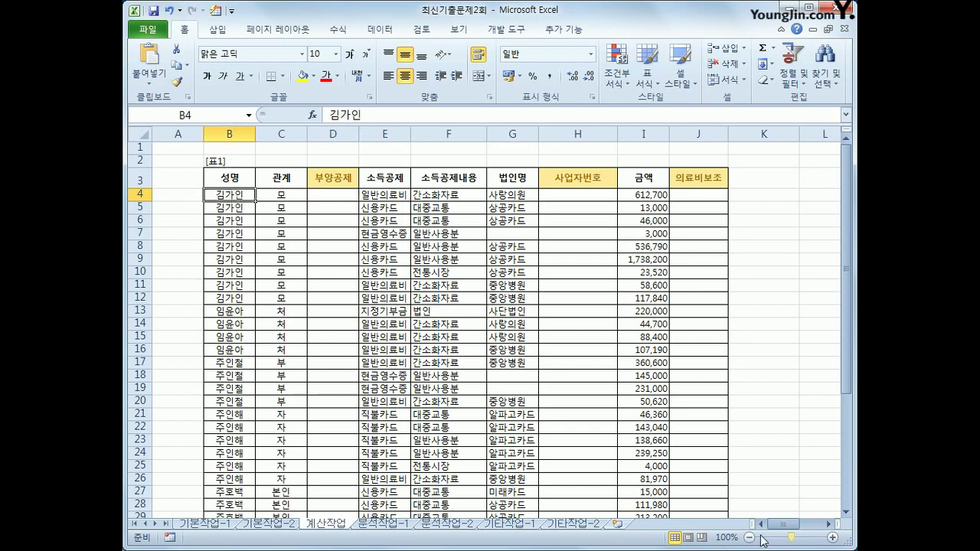
pyautogui.moveTo(780, 529); pyautogui.dragTo(787, 531)
pyautogui.moveTo(782, 195); pyautogui.dragTo(781, 234)
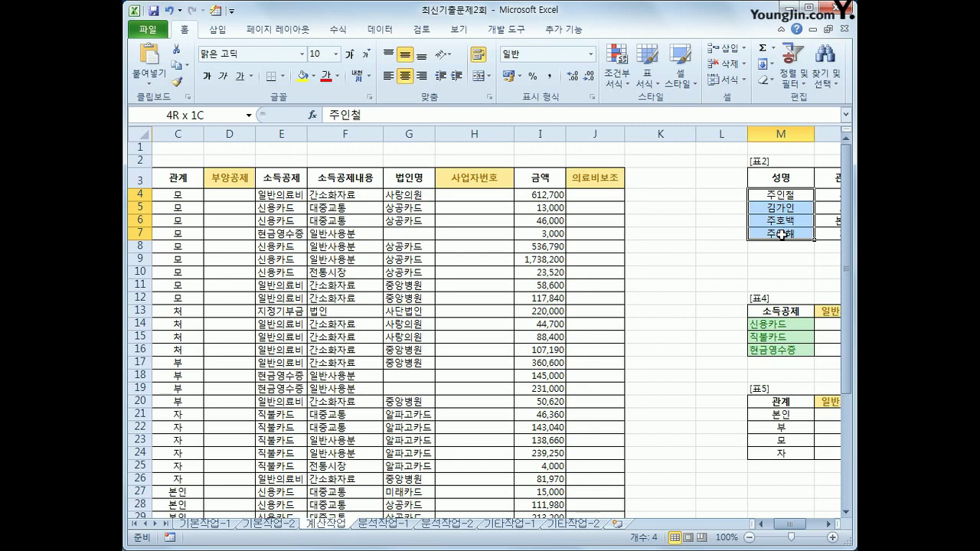
pyautogui.moveTo(781, 236); pyautogui.dragTo(781, 236)
# Step: Begin a MATCH formula in the first 부양공제 cell, D4, with B4 as the lookup value
pyautogui.click(238, 196)
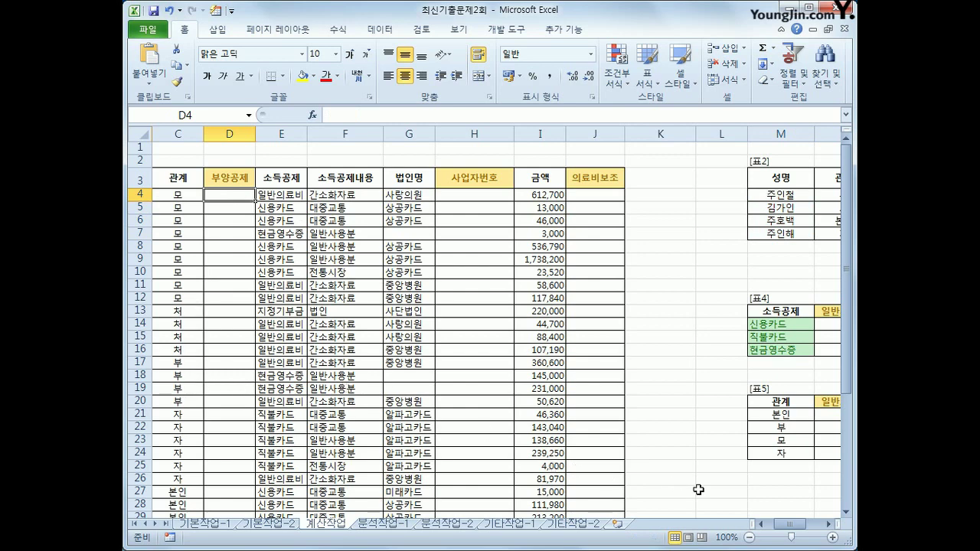
pyautogui.moveTo(789, 529); pyautogui.dragTo(788, 528)
pyautogui.click(761, 525)
pyautogui.click(761, 525)
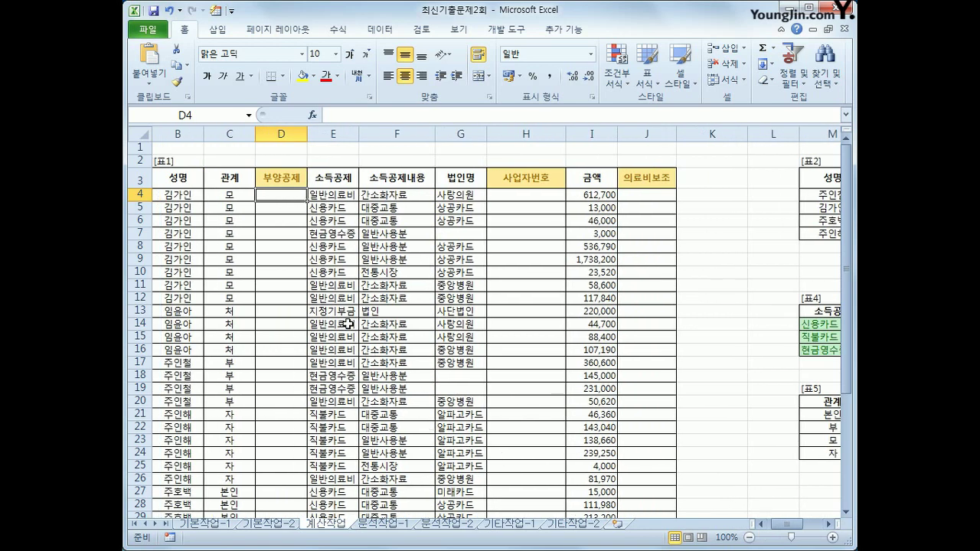
pyautogui.write('=')
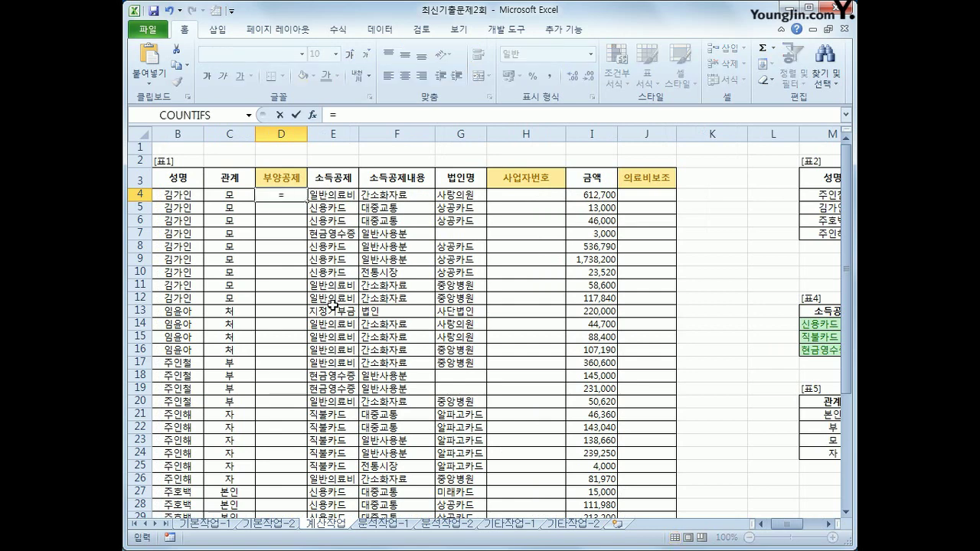
pyautogui.write('ㅡma')
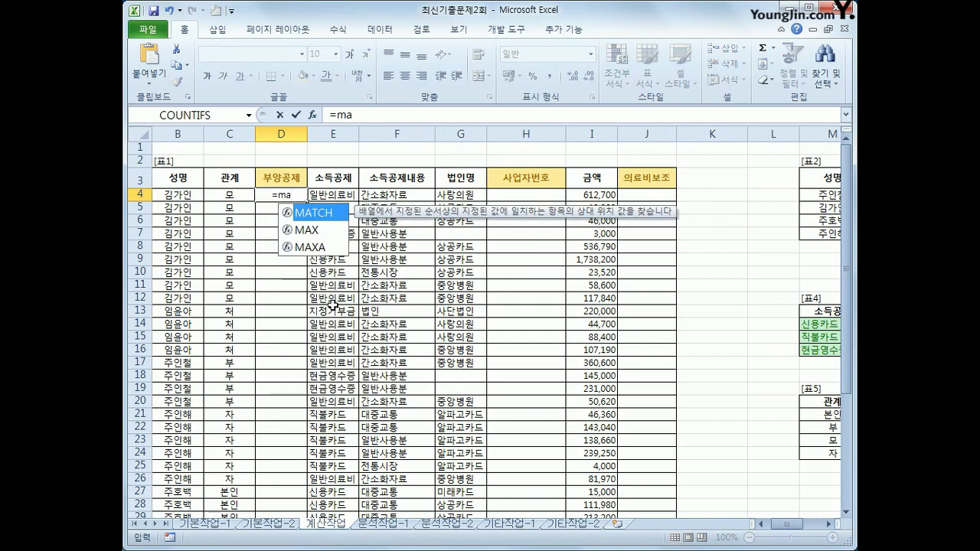
pyautogui.press('Tab')
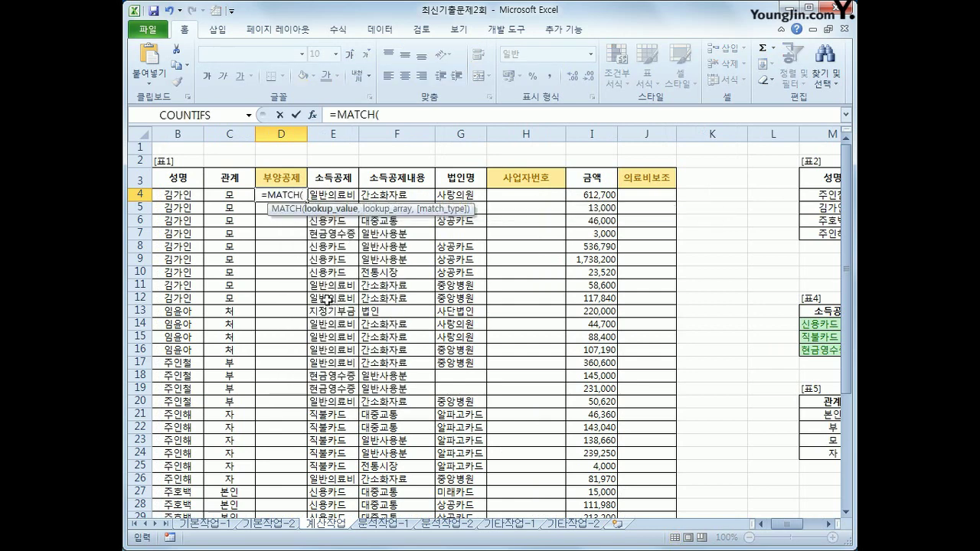
pyautogui.click(170, 194)
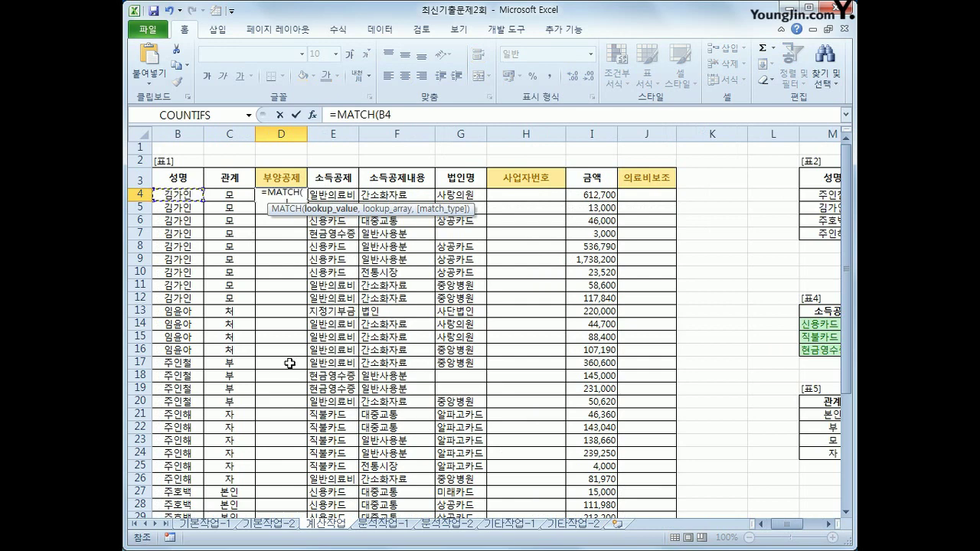
# Step: Complete D4's MATCH formula with the absolute lookup range $M$4:$M$7 and match type 0, and enter it
pyautogui.write(',')
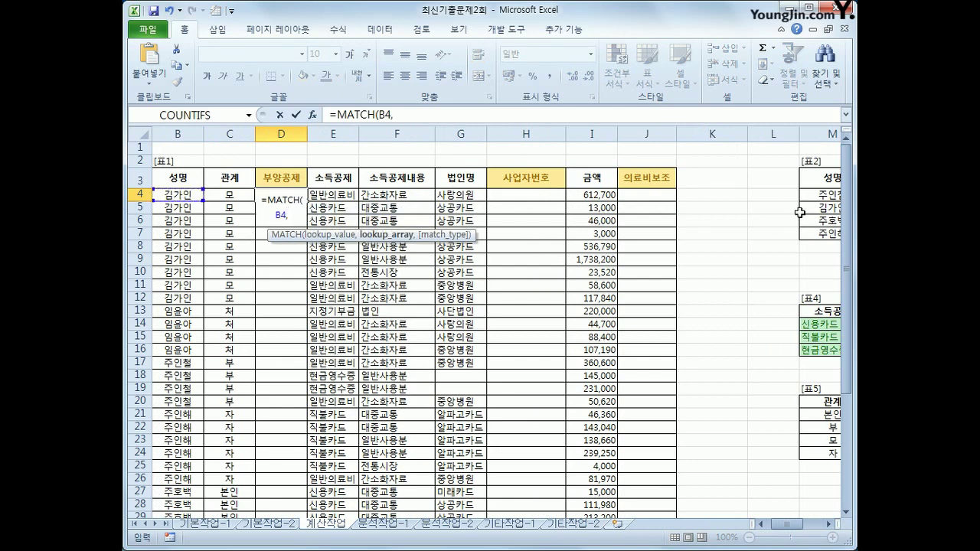
pyautogui.moveTo(823, 197); pyautogui.dragTo(824, 235)
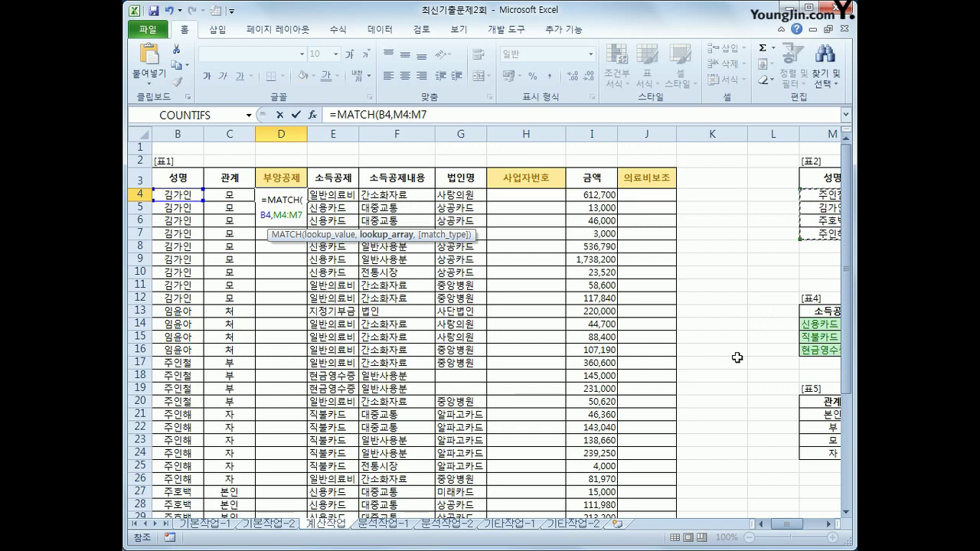
pyautogui.press('F4')
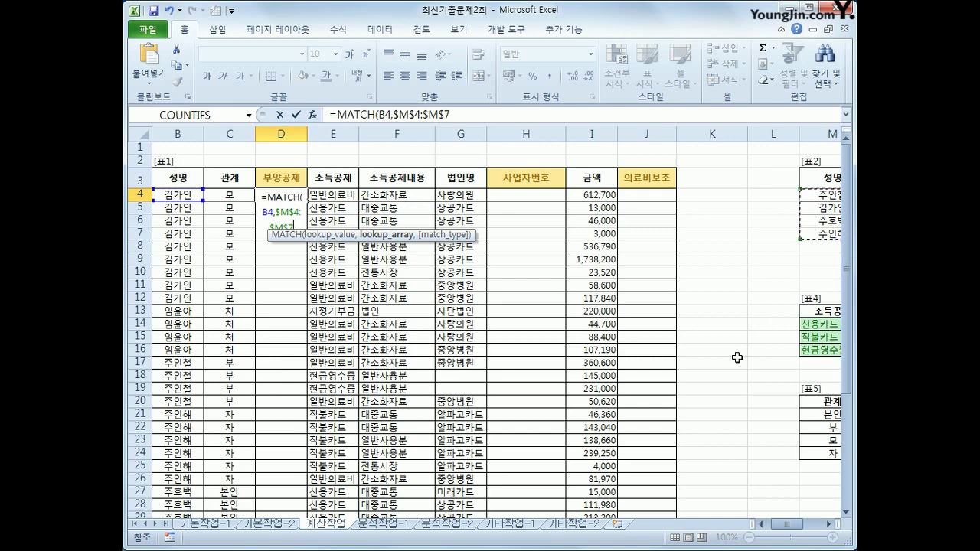
pyautogui.write(',')
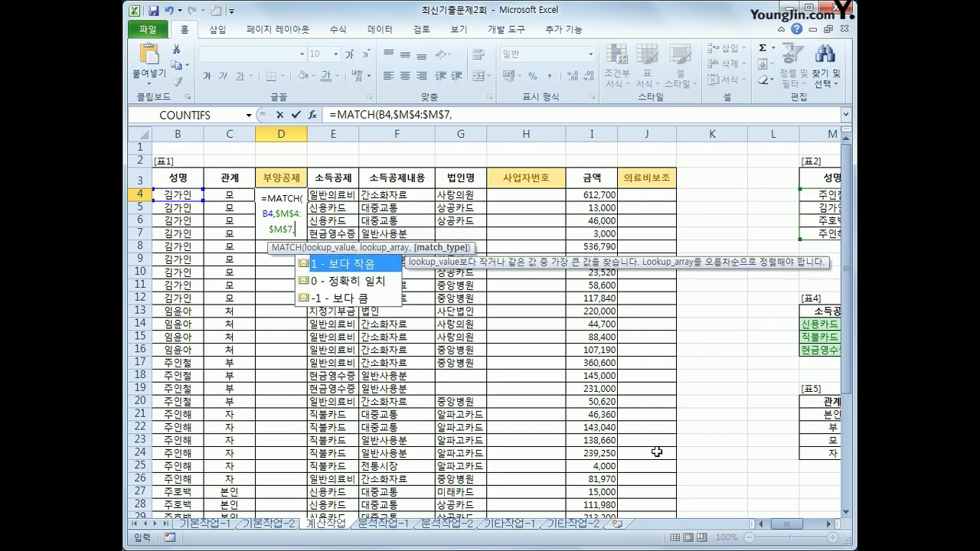
pyautogui.write('0')
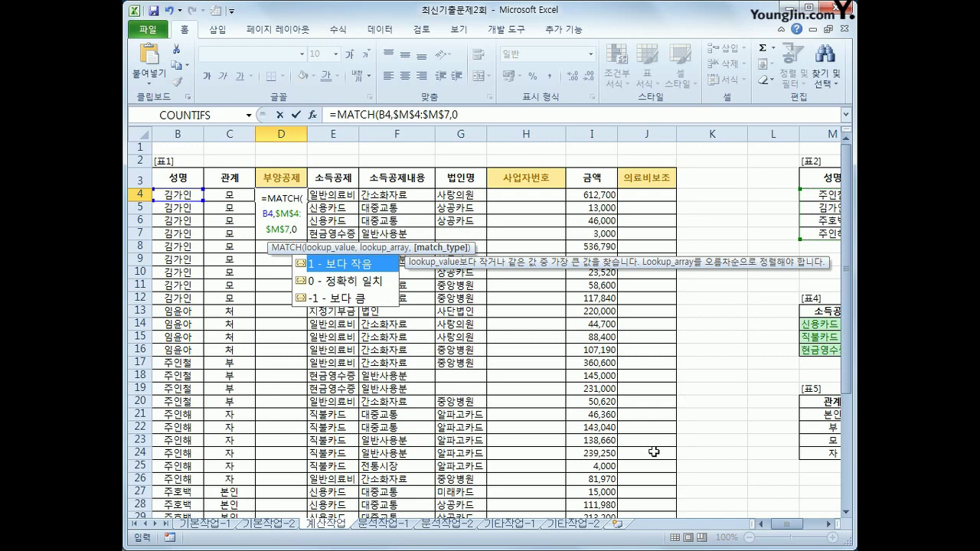
pyautogui.write(')')
pyautogui.press('Return')
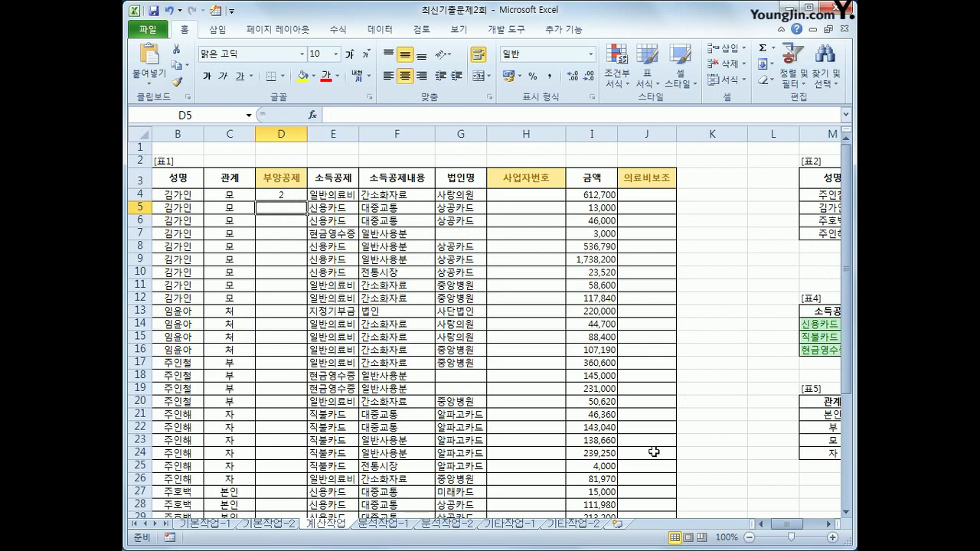
# Step: Review the name list in 표2 and fill D4's MATCH formula down the whole 부양공제 column
pyautogui.moveTo(827, 195); pyautogui.dragTo(829, 231)
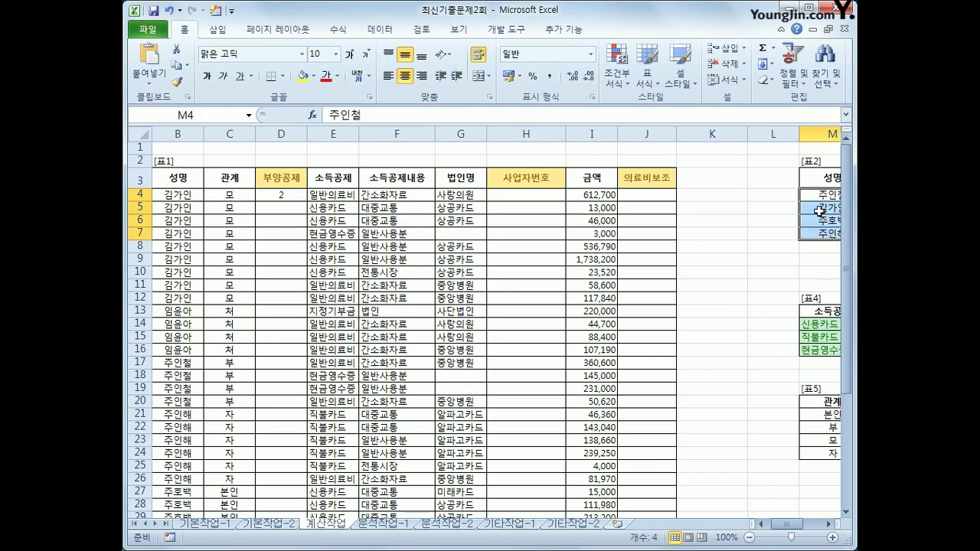
pyautogui.click(821, 210)
pyautogui.click(299, 196)
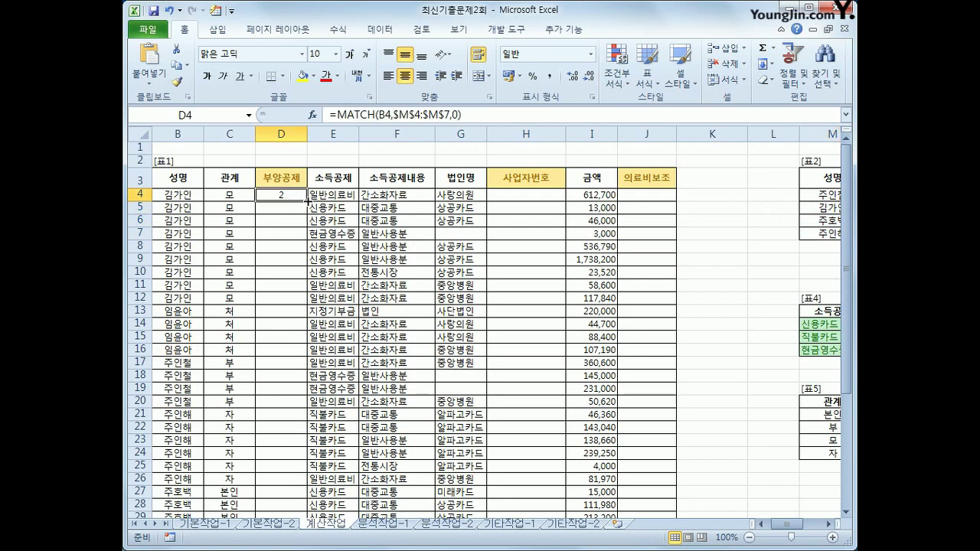
pyautogui.doubleClick(308, 201)
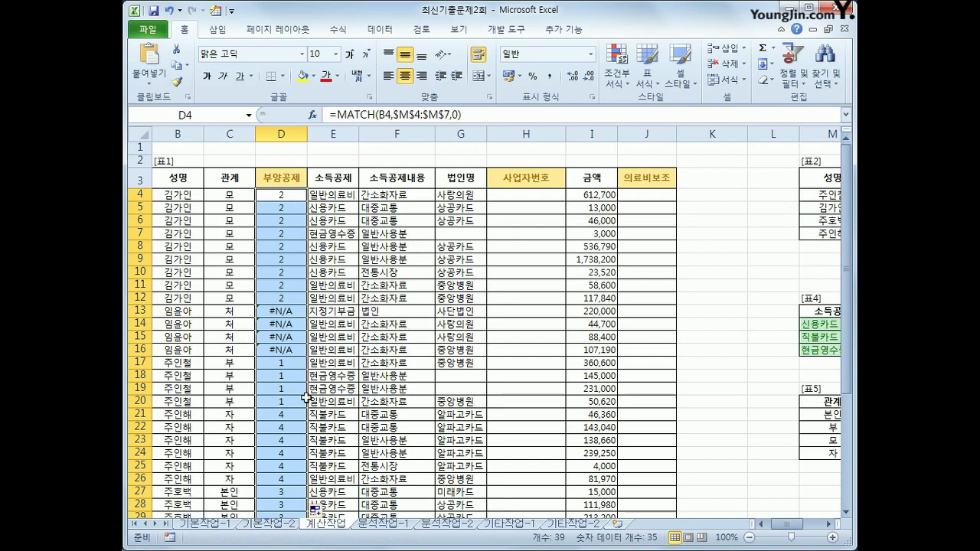
# Step: Examine the MATCH results in the 부양공제 column for the different people, including those missing from 표2
pyautogui.click(285, 365)
pyautogui.click(285, 272)
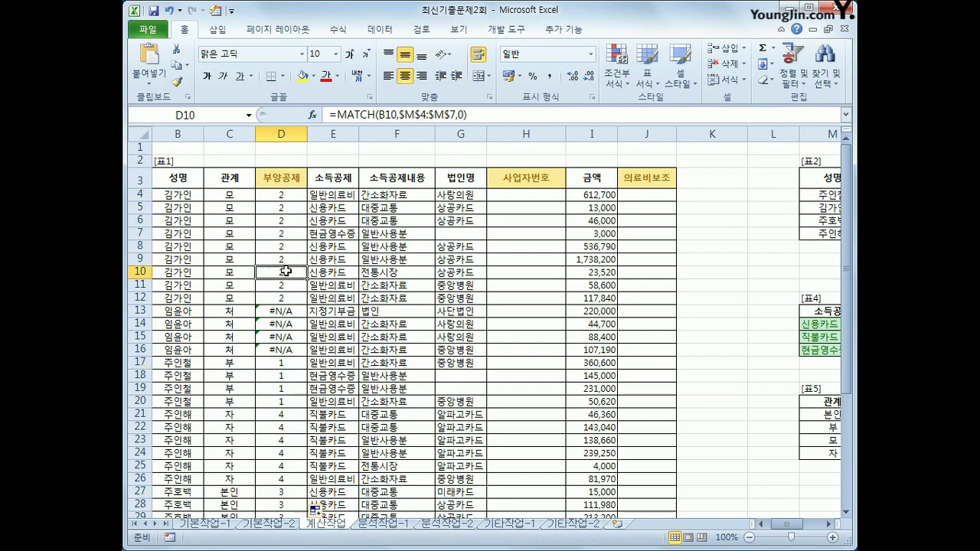
pyautogui.scroll(-1, 294, 472)
pyautogui.click(294, 472)
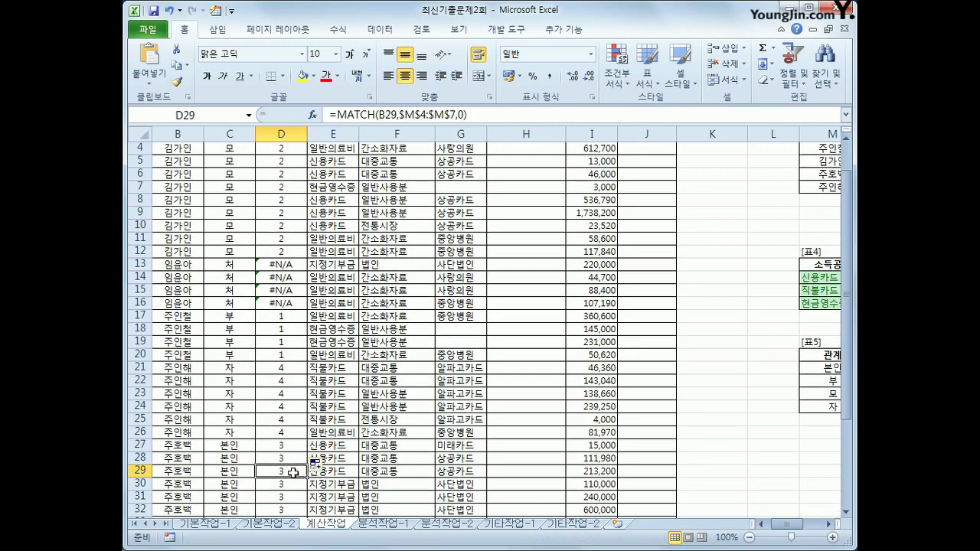
pyautogui.click(290, 404)
pyautogui.scroll(1, 291, 404)
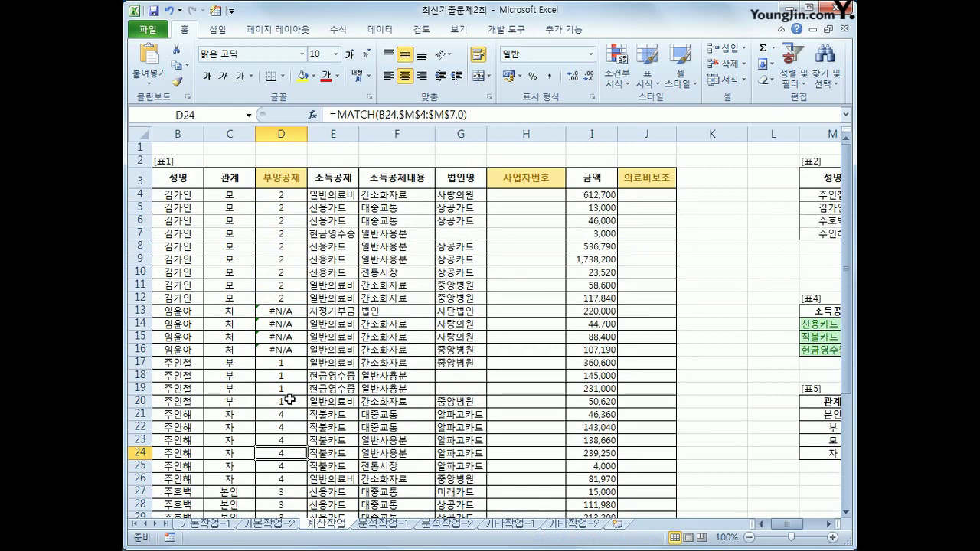
pyautogui.click(291, 314)
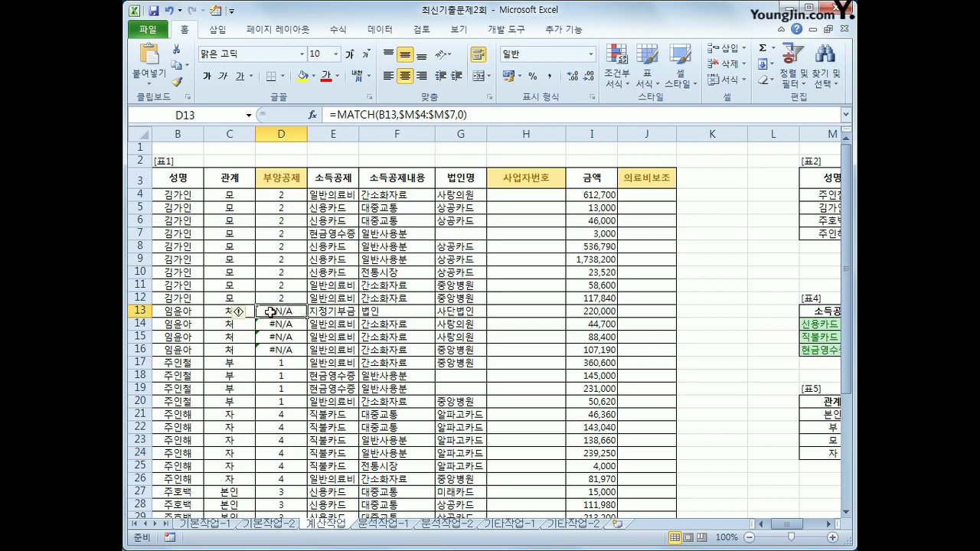
# Step: Wrap D4's MATCH formula in ISERROR, making it =ISERROR(MATCH(B4,$M$4:$M$7,0)), and enter it
pyautogui.click(293, 197)
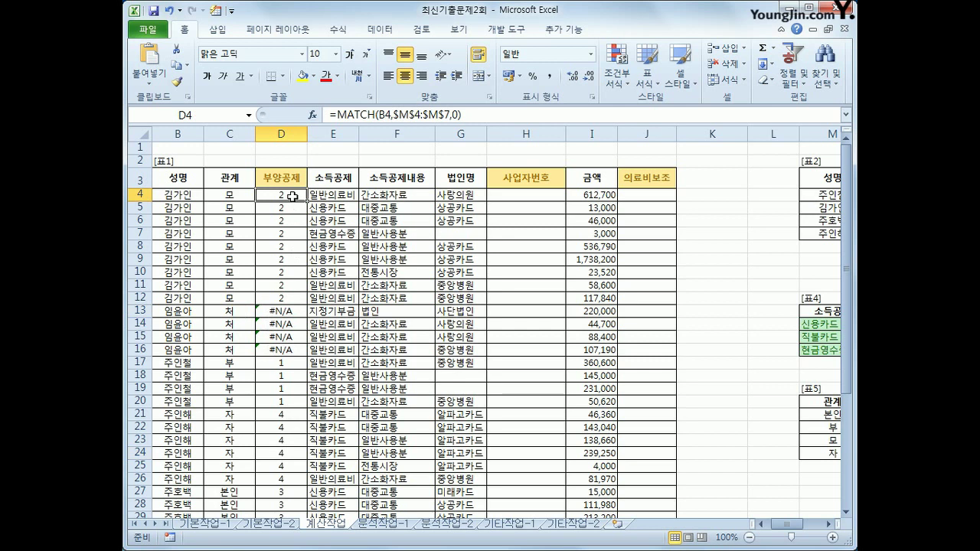
pyautogui.click(459, 114)
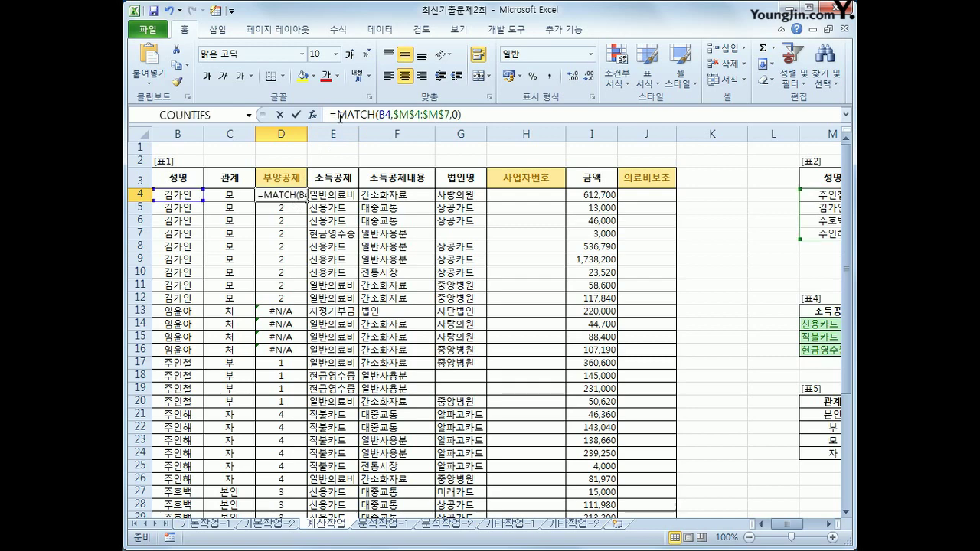
pyautogui.write('is')
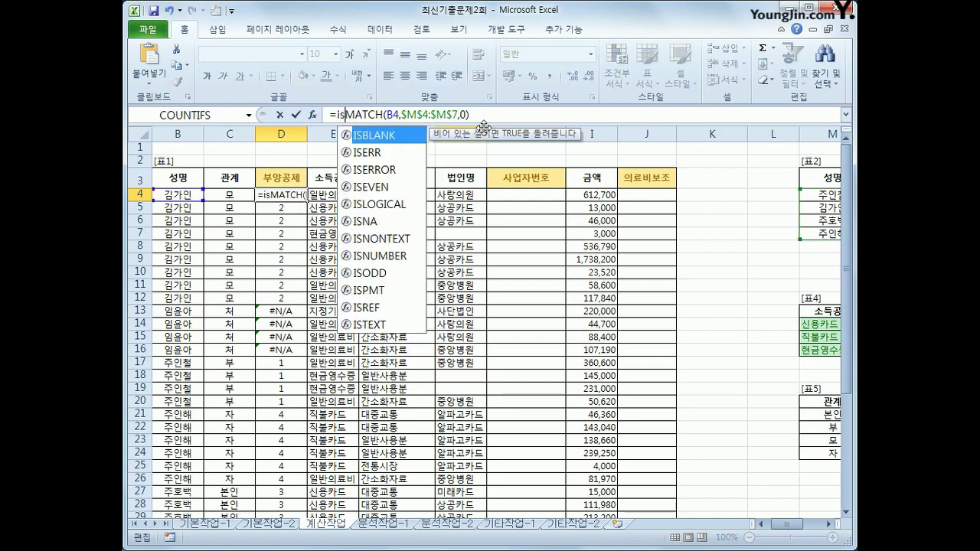
pyautogui.write('e')
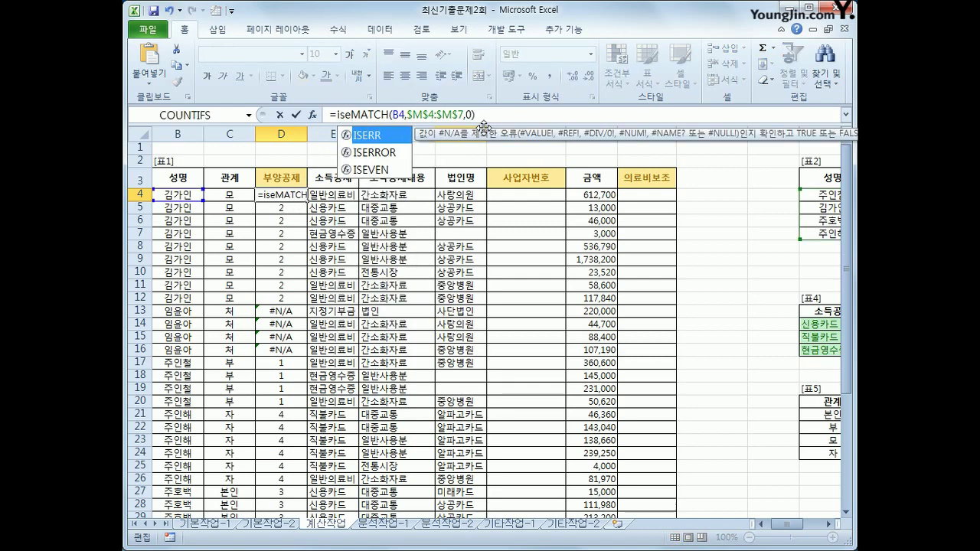
pyautogui.press('Down')
pyautogui.press('Tab')
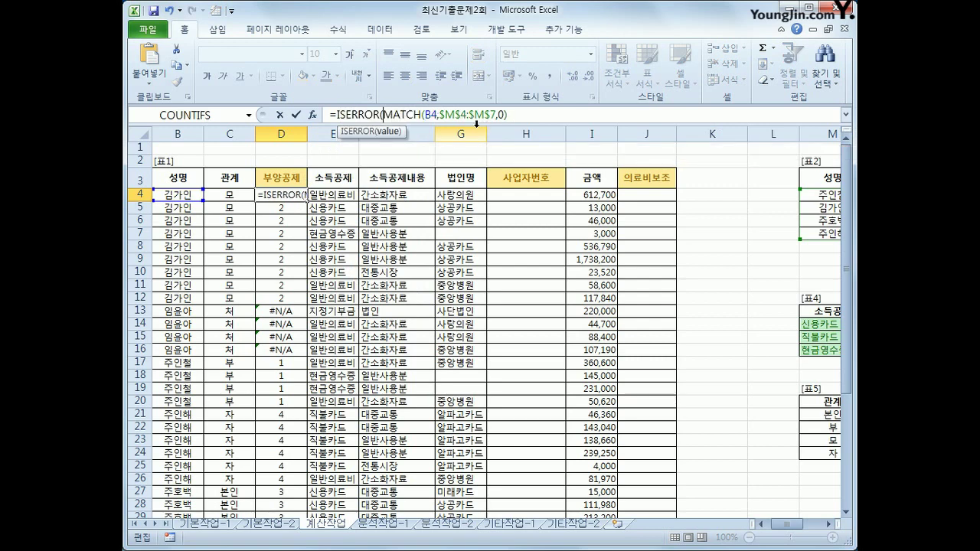
pyautogui.click(518, 116)
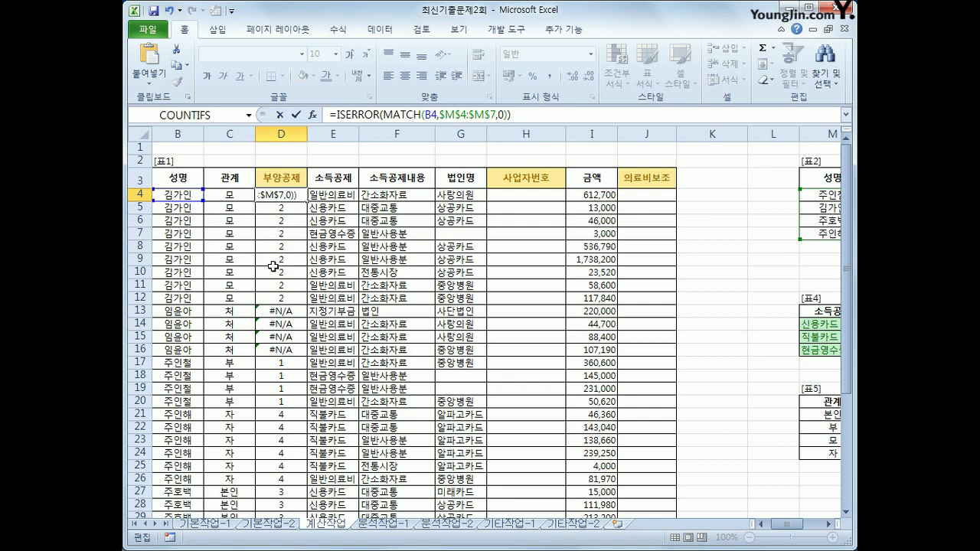
pyautogui.press('Return')
# Step: Fill D4's ISERROR formula down the whole 부양공제 column and check the results around rows 11 to 16
pyautogui.click(299, 197)
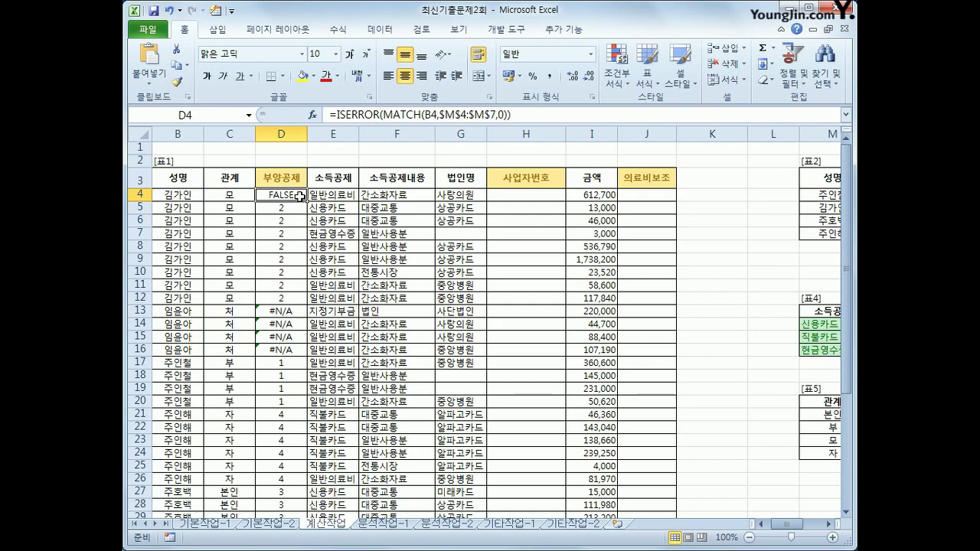
pyautogui.moveTo(304, 201); pyautogui.dragTo(294, 512)
pyautogui.scroll(4, 299, 475)
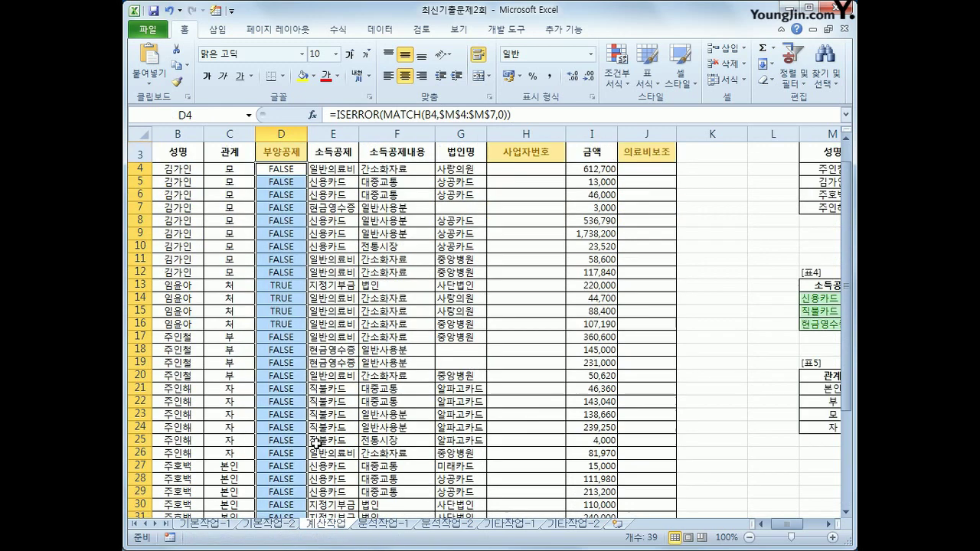
pyautogui.moveTo(285, 283); pyautogui.dragTo(289, 324)
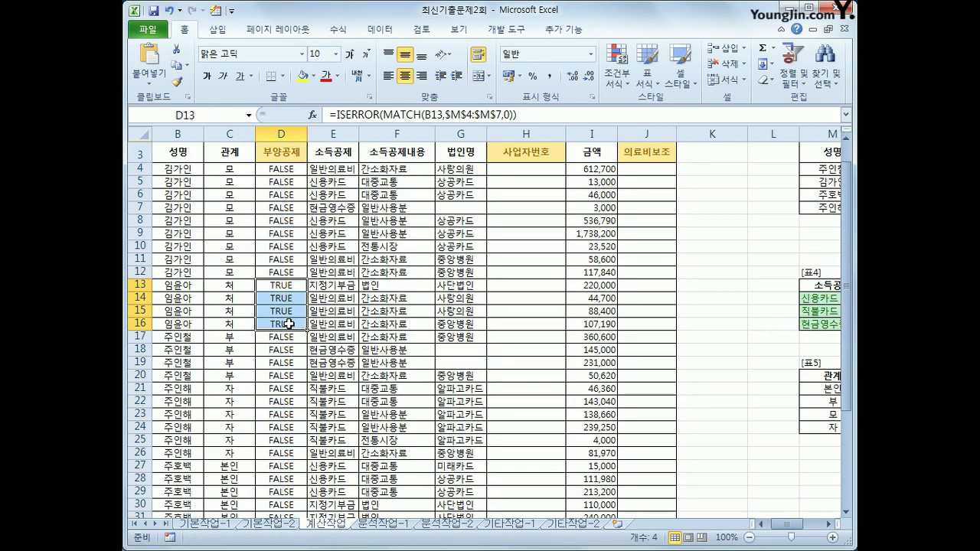
pyautogui.click(295, 261)
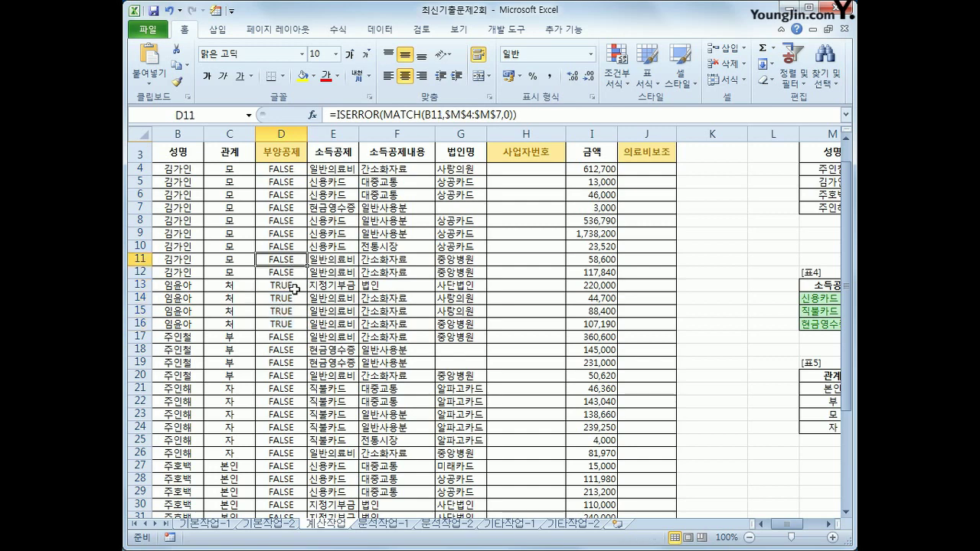
pyautogui.click(294, 288)
pyautogui.click(296, 269)
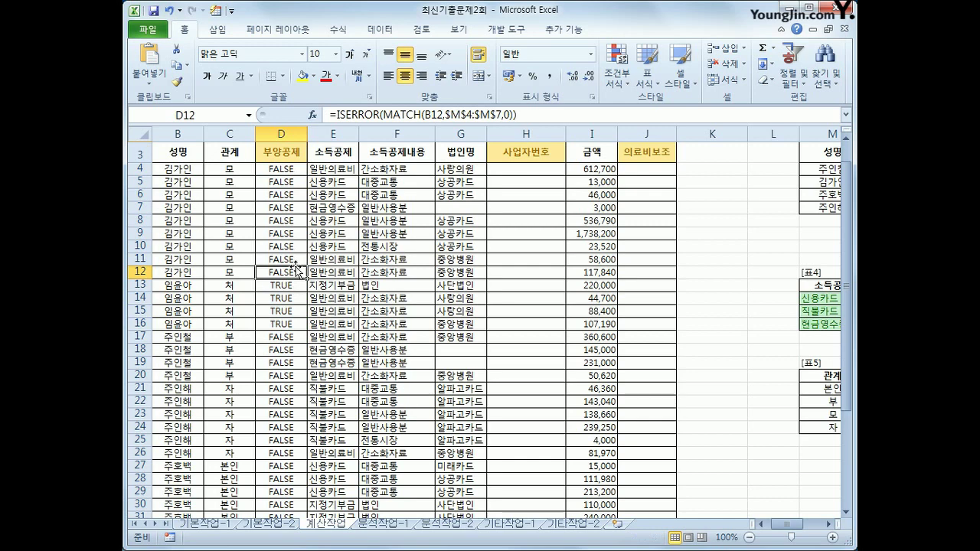
# Step: Wrap D4's ISERROR formula in IF, returning "아니오" when it is true and "예" when it is false
pyautogui.click(292, 171)
pyautogui.scroll(1, 293, 171)
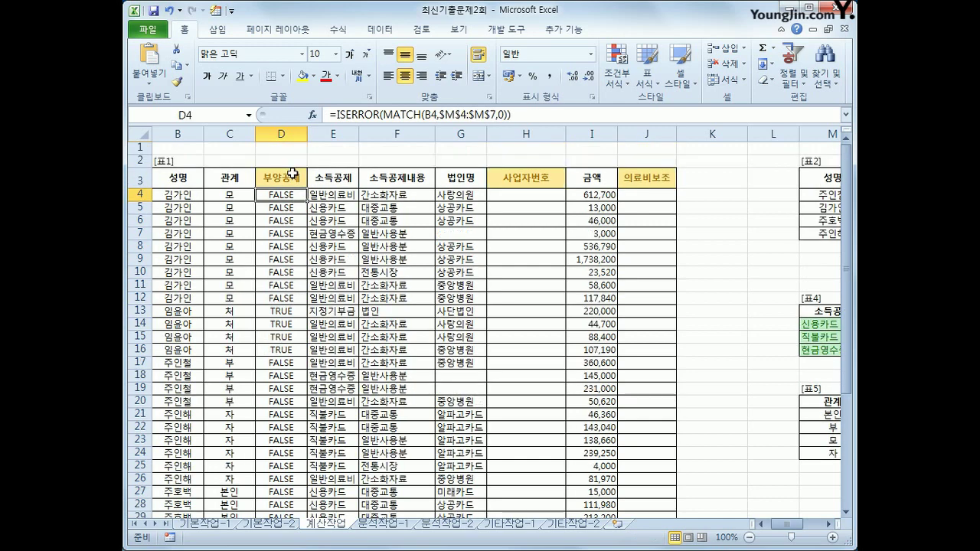
pyautogui.click(333, 115)
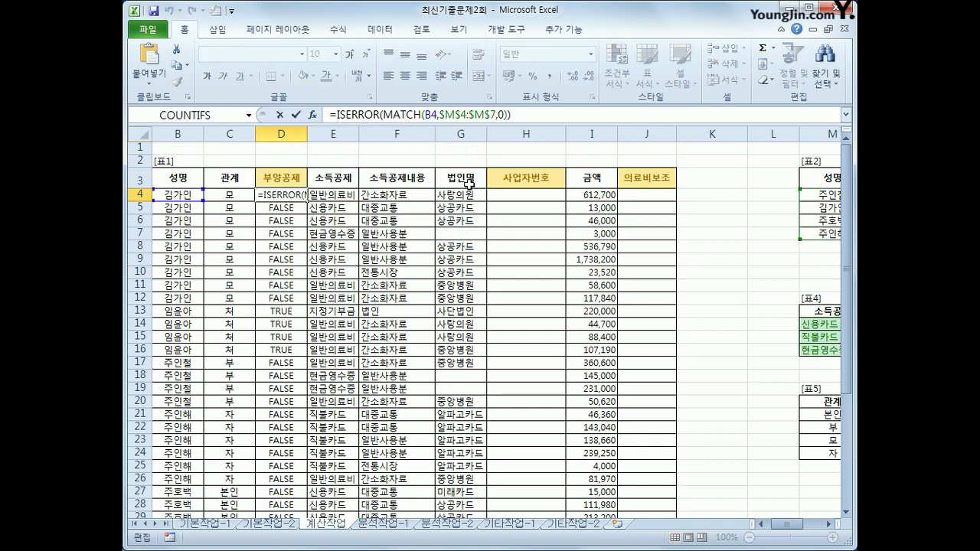
pyautogui.write('if(')
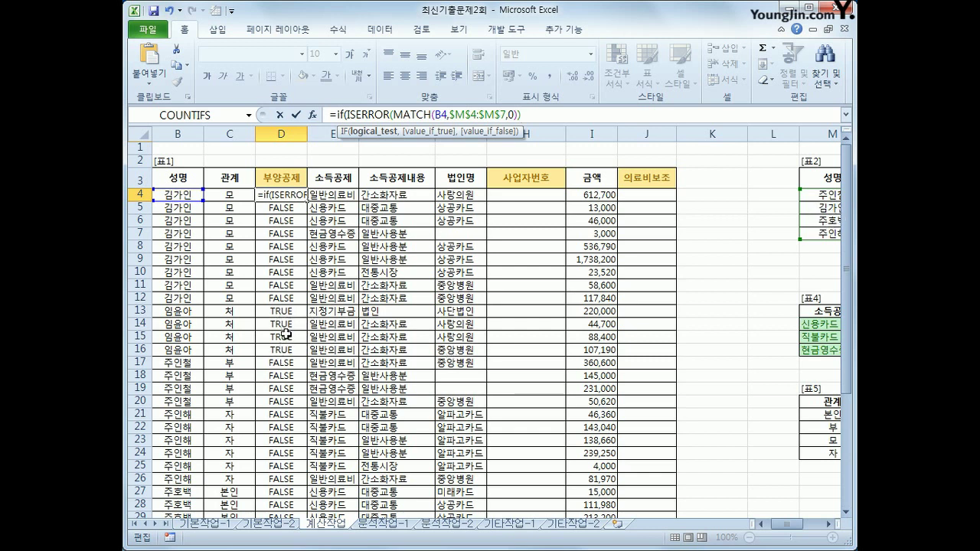
pyautogui.write(',')
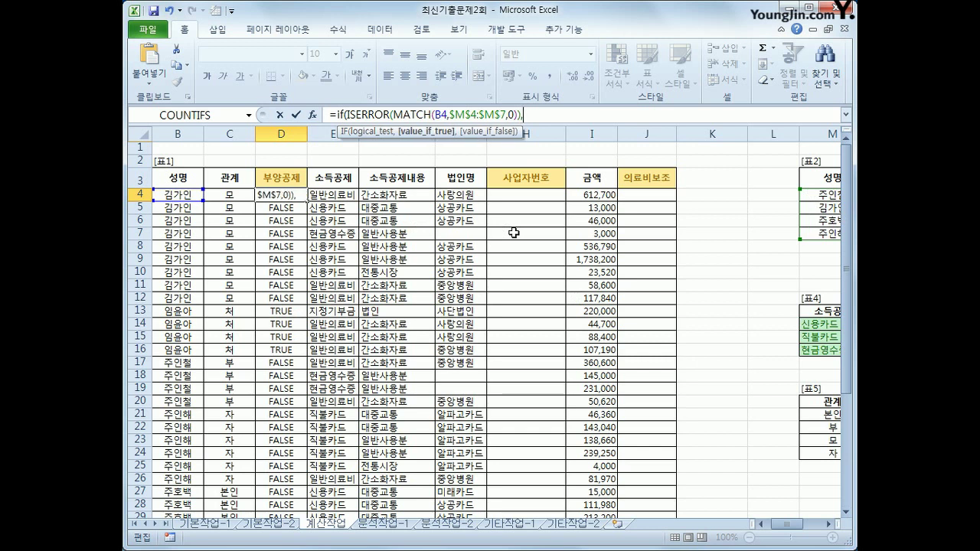
pyautogui.write('"')
pyautogui.write('아니오')
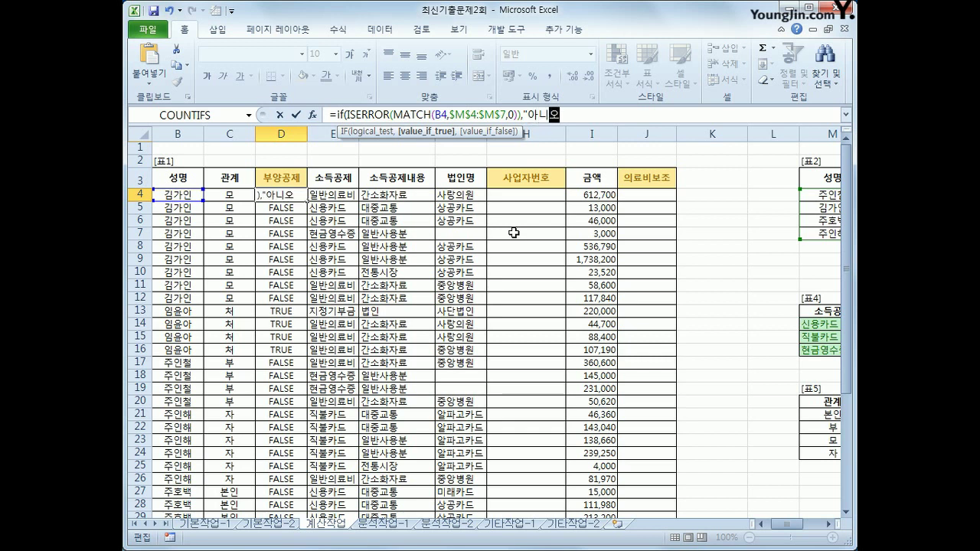
pyautogui.write('",')
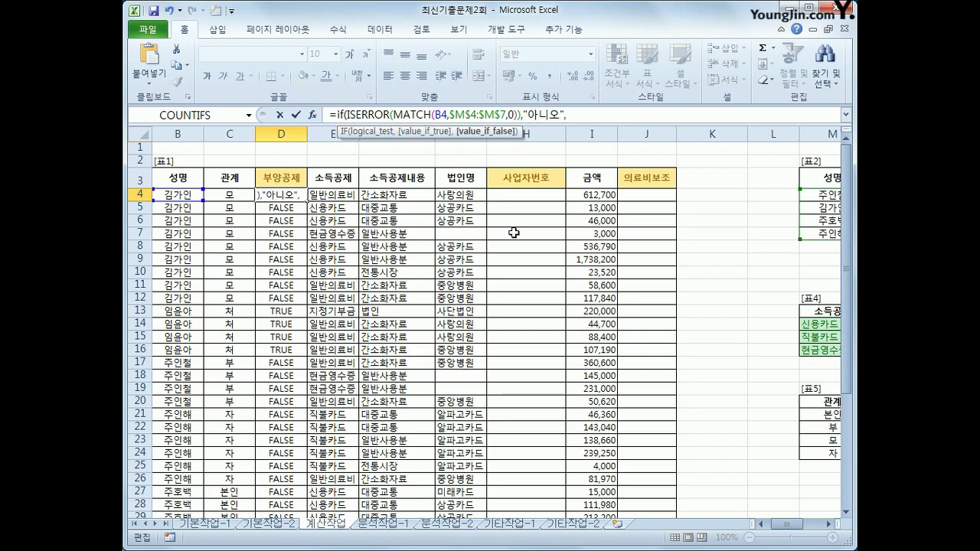
pyautogui.write('"예")')
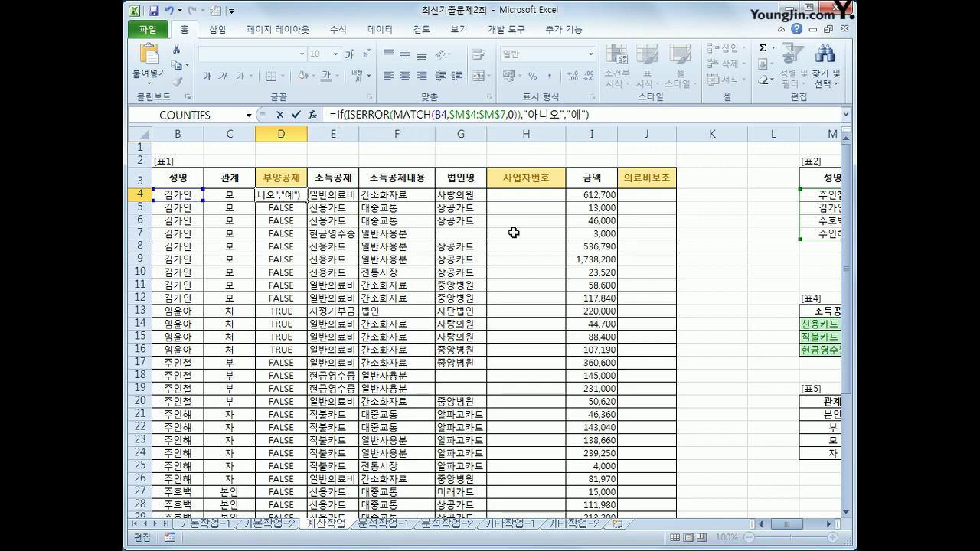
pyautogui.press('Return')
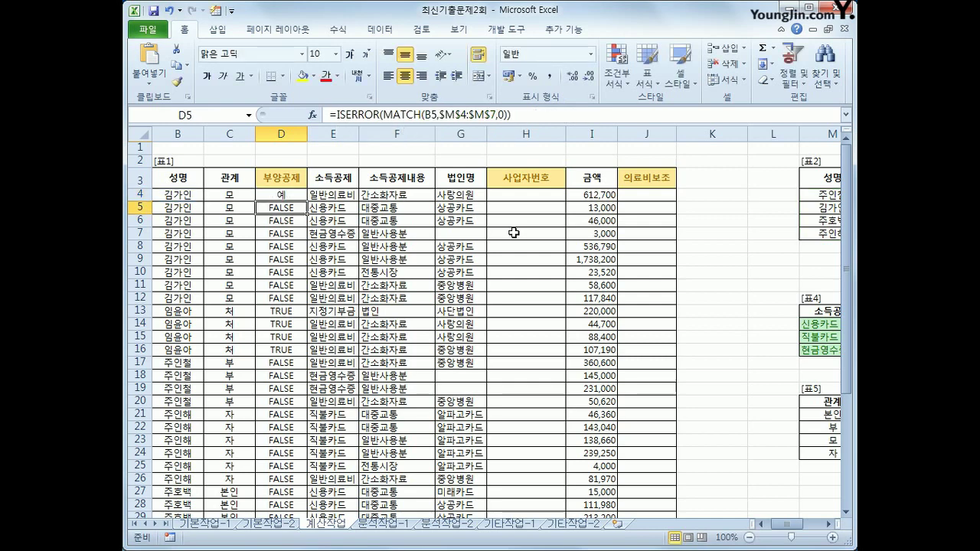
# Step: Fill D4's IF formula down the whole 부양공제 column to row 42 and check the results
pyautogui.click(295, 194)
pyautogui.moveTo(308, 199); pyautogui.dragTo(298, 502)
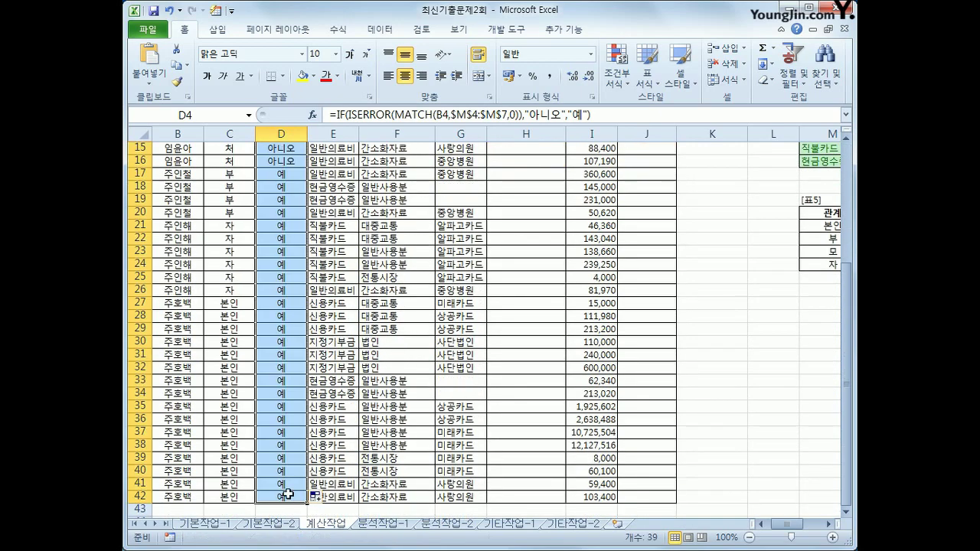
pyautogui.scroll(5, 286, 494)
pyautogui.click(271, 198)
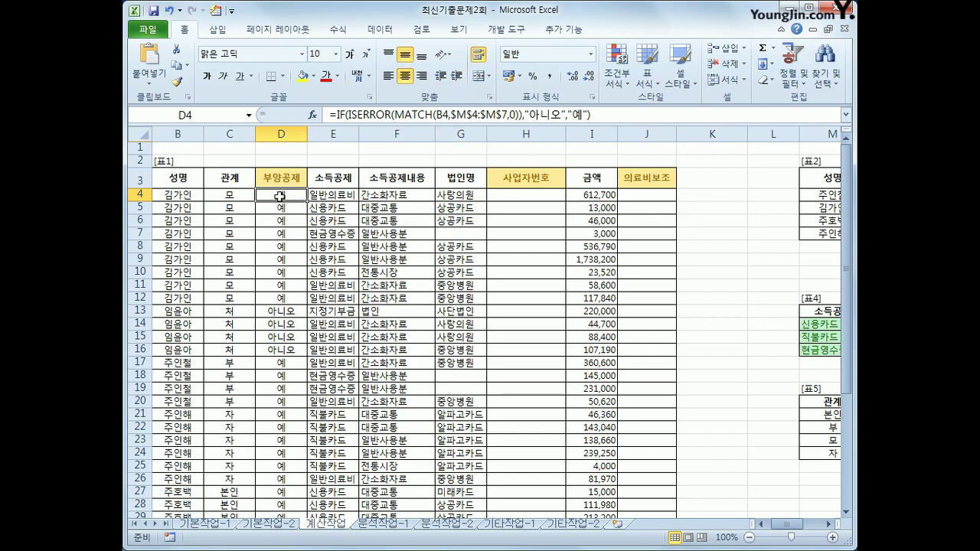
# Step: Examine the empty 사업자번호 column in 표1 and the 법인명 and 사업자번호 lookup data in 표3
pyautogui.click(529, 195)
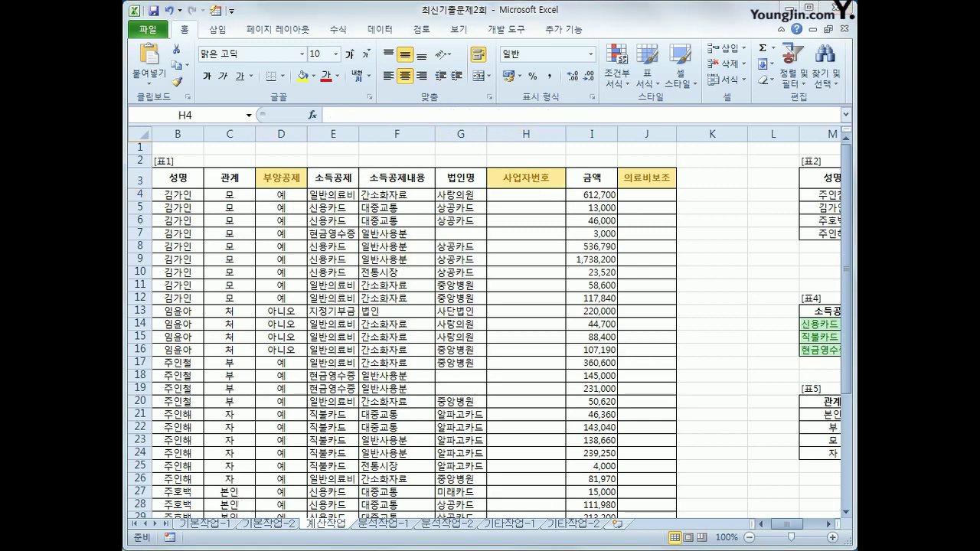
pyautogui.hscroll(-1, 529, 194)
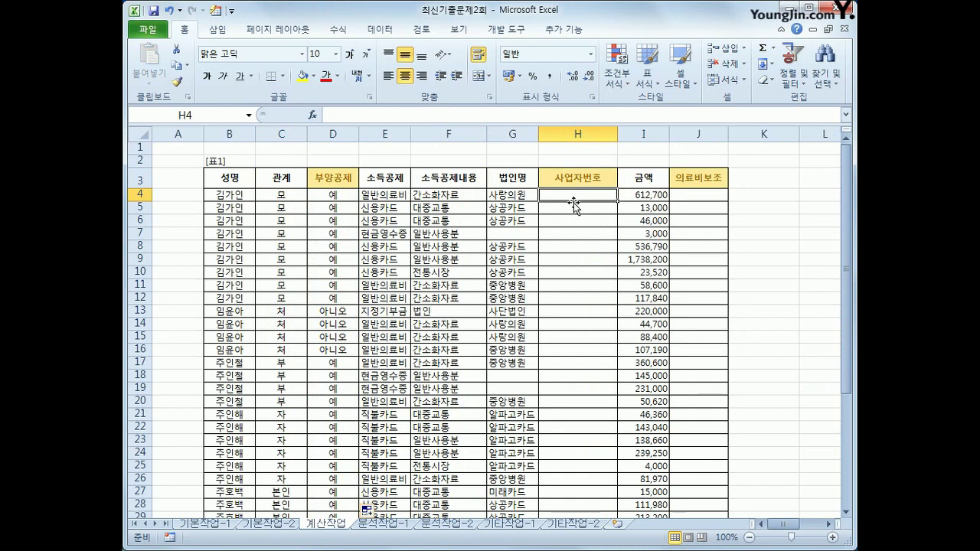
pyautogui.scroll(-3, 574, 203)
pyautogui.moveTo(786, 527); pyautogui.dragTo(796, 527)
pyautogui.scroll(3, 618, 310)
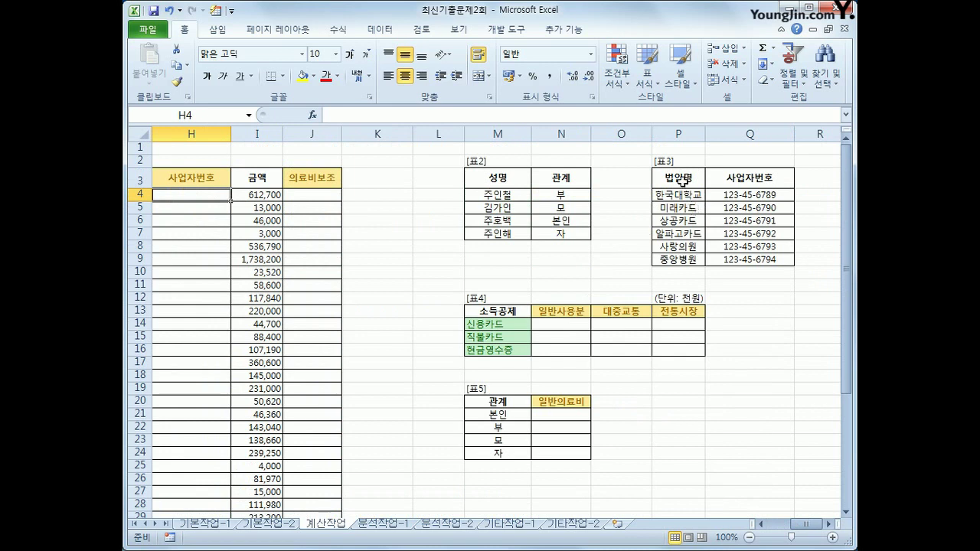
pyautogui.moveTo(678, 178); pyautogui.dragTo(728, 265)
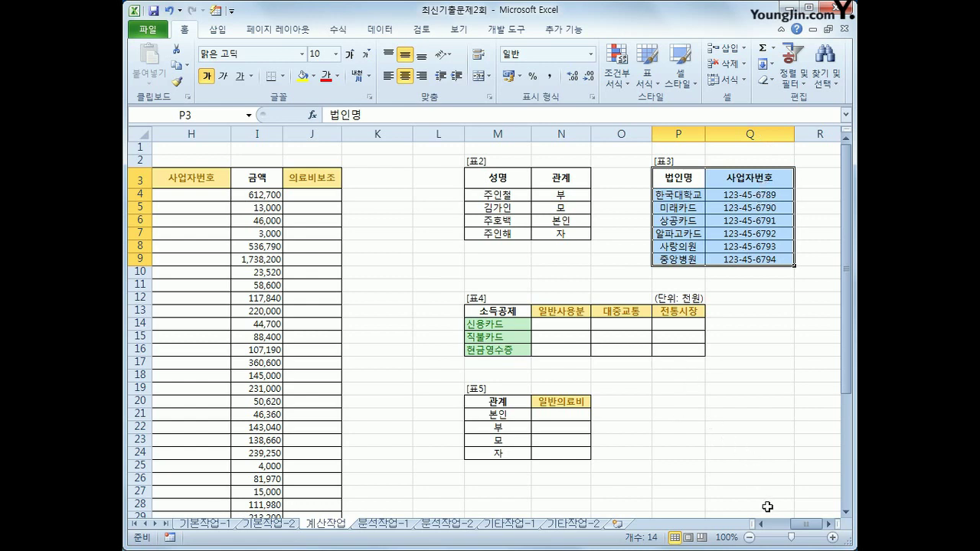
# Step: Begin a VLOOKUP formula in the first 사업자번호 cell, H4, with G4 as the lookup value
pyautogui.moveTo(789, 529)
pyautogui.mouseDown()
pyautogui.moveTo(814, 531)
pyautogui.moveTo(797, 531)
pyautogui.mouseUp()
pyautogui.click(488, 197)
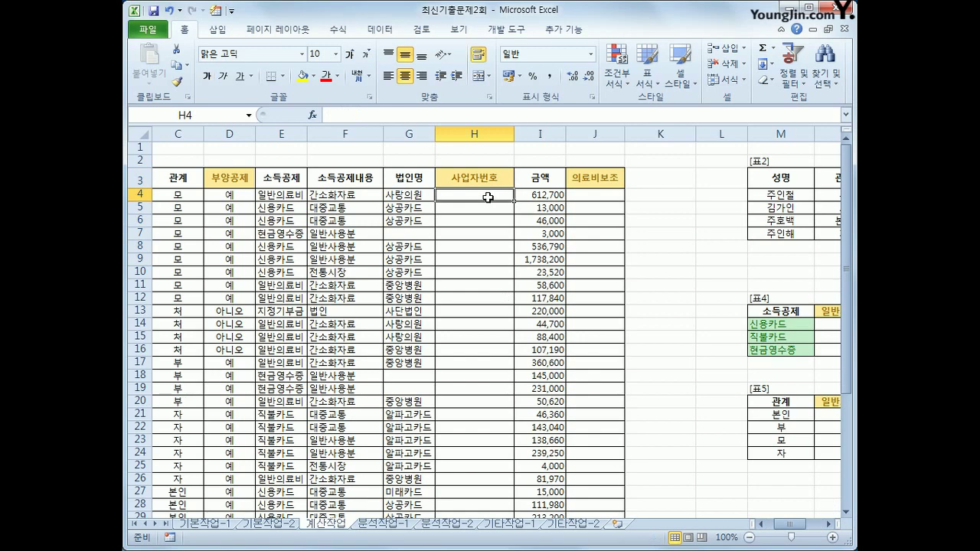
pyautogui.write('=')
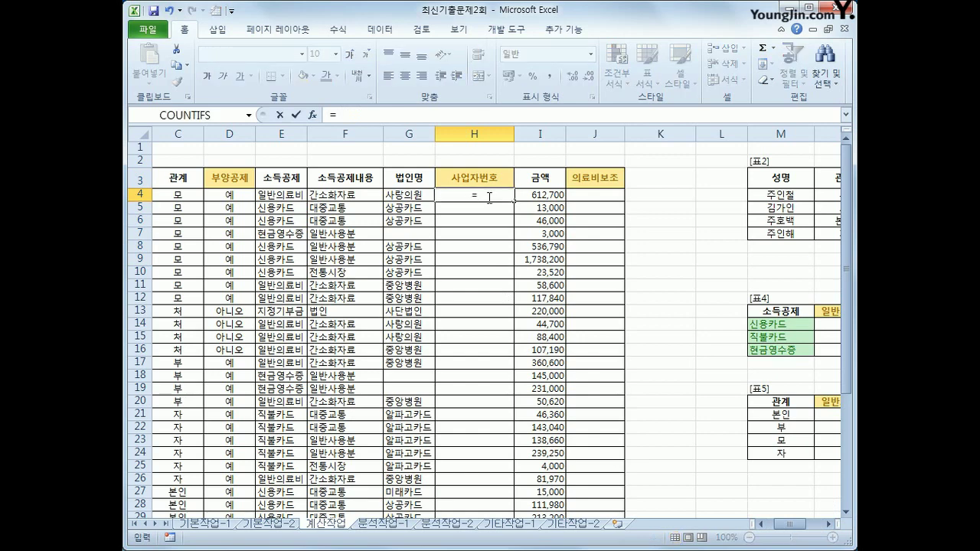
pyautogui.write('vl')
pyautogui.press('Tab')
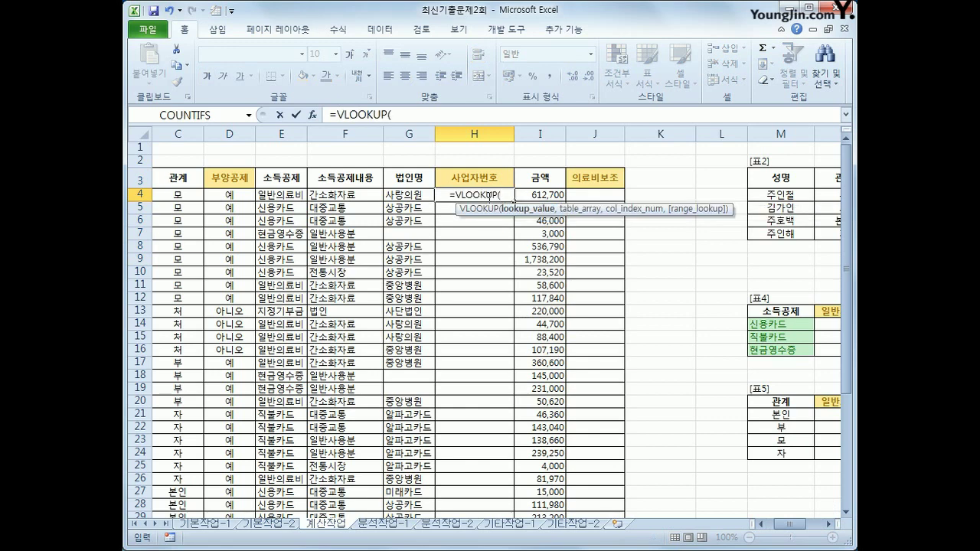
pyautogui.click(395, 195)
pyautogui.write(',')
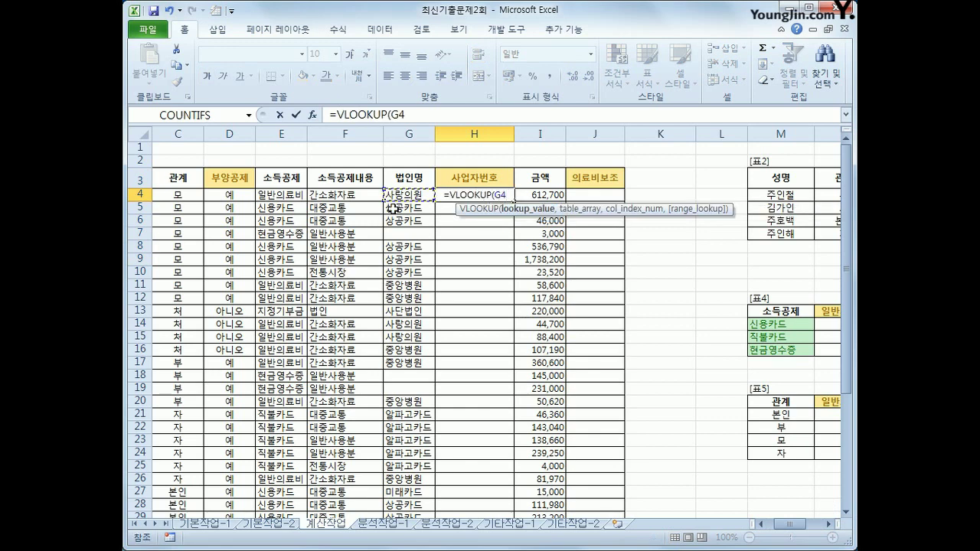
# Step: Complete H4's VLOOKUP formula with the absolute table range $P$4:$Q$9, column index 2 and range lookup 0, and enter it
pyautogui.moveTo(789, 527); pyautogui.dragTo(804, 528)
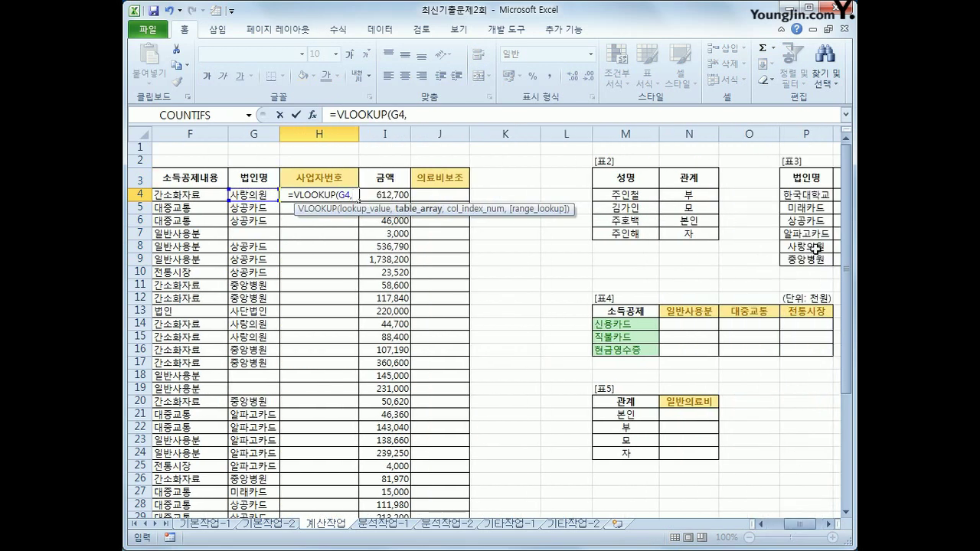
pyautogui.moveTo(808, 196); pyautogui.dragTo(679, 260)
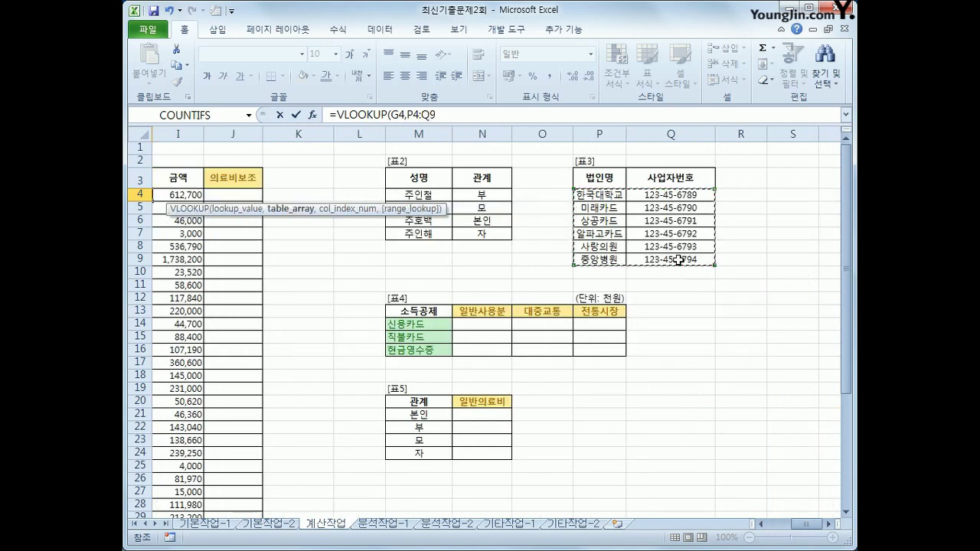
pyautogui.press('F4')
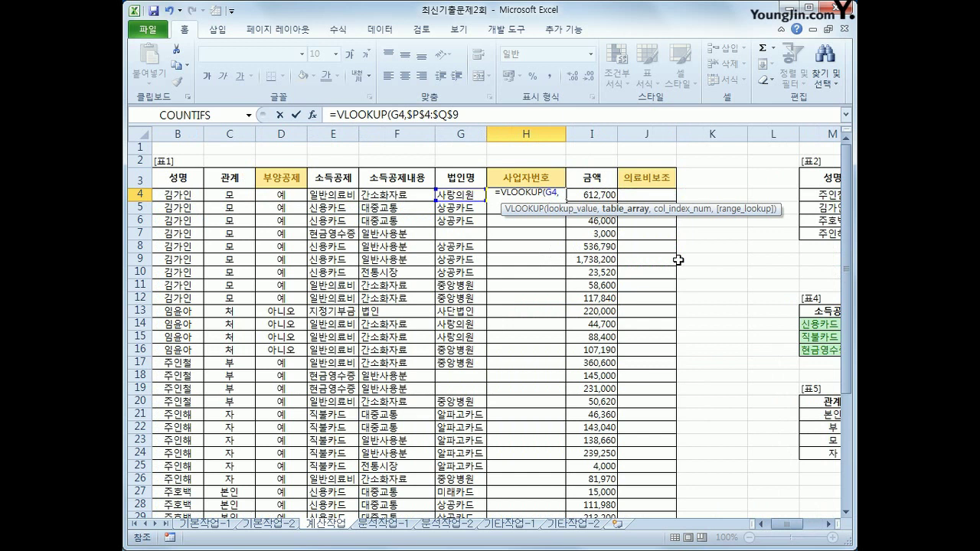
pyautogui.write(',')
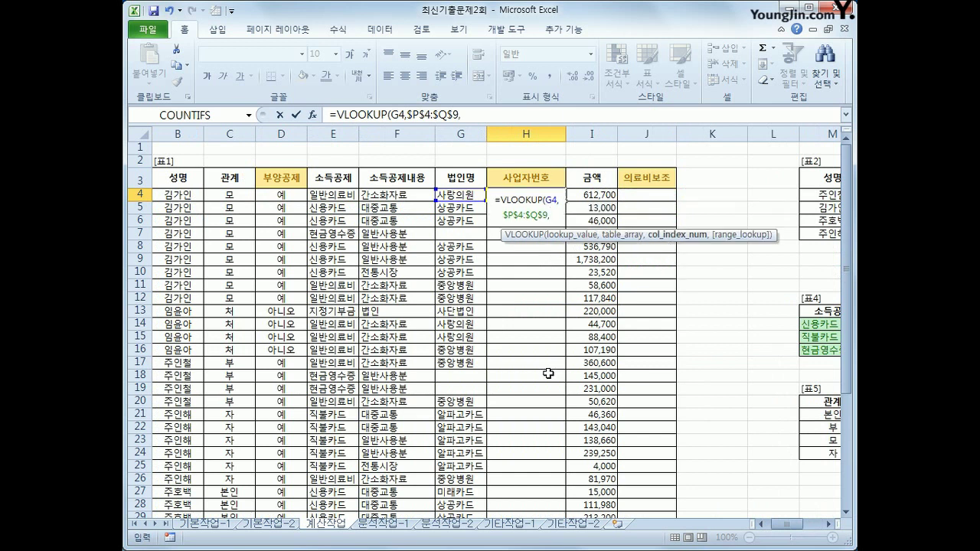
pyautogui.write('2,0')
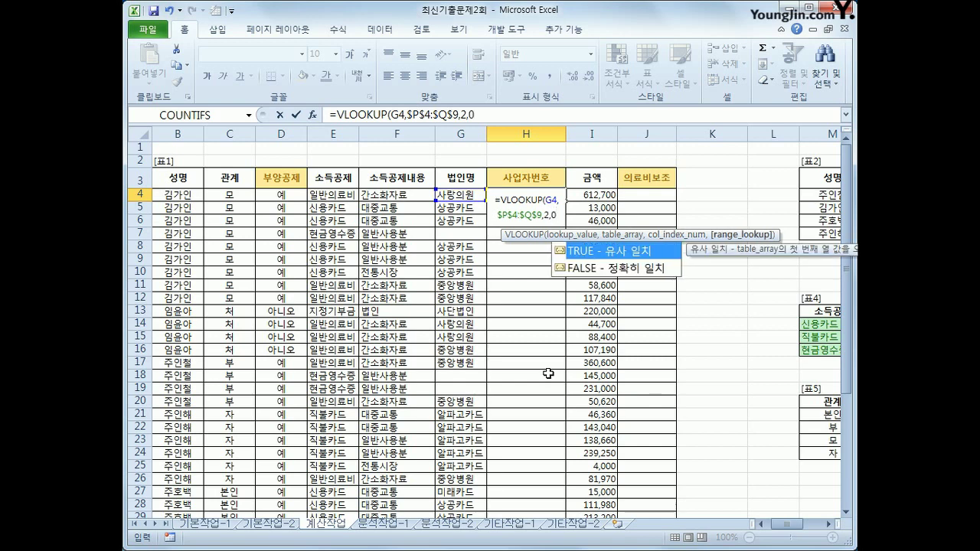
pyautogui.write(')')
pyautogui.press('Return')
pyautogui.click(550, 197)
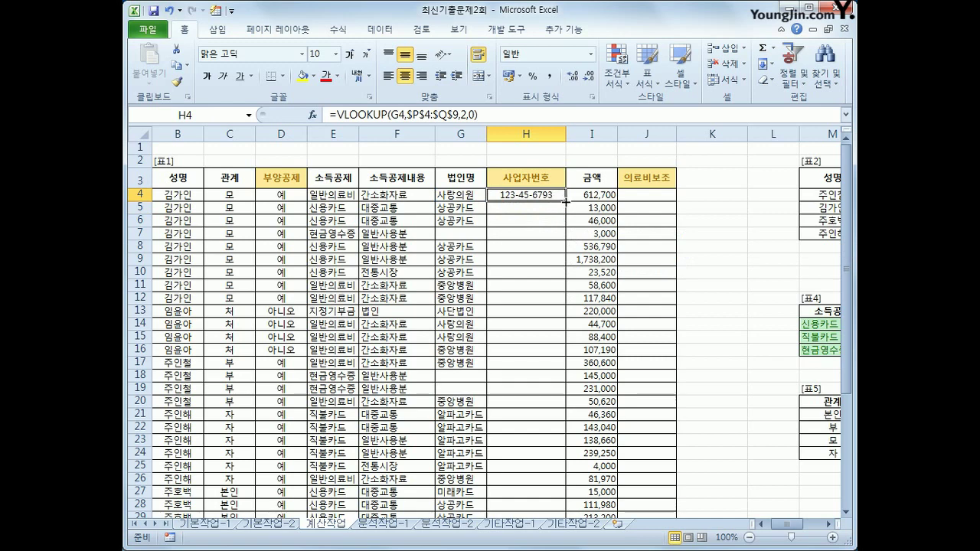
# Step: Fill H4's VLOOKUP formula down the 사업자번호 column and wrap H4's VLOOKUP in REPLACE with start_num 5 and num_chars 2
pyautogui.doubleClick(564, 200)
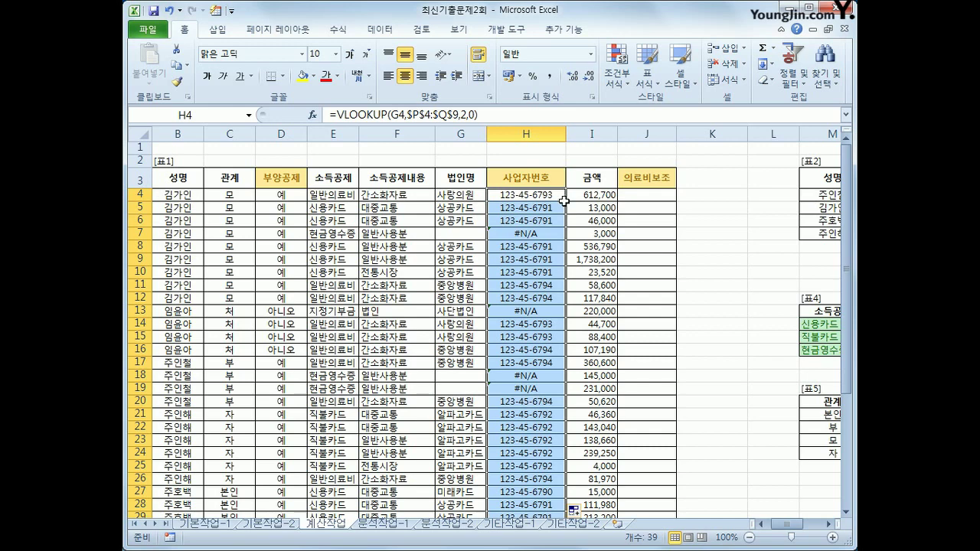
pyautogui.click(559, 198)
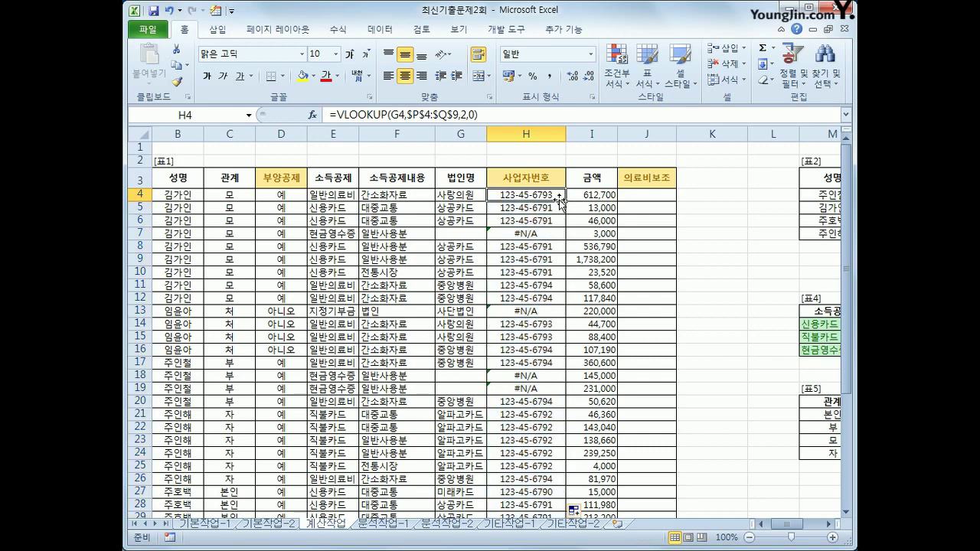
pyautogui.click(337, 116)
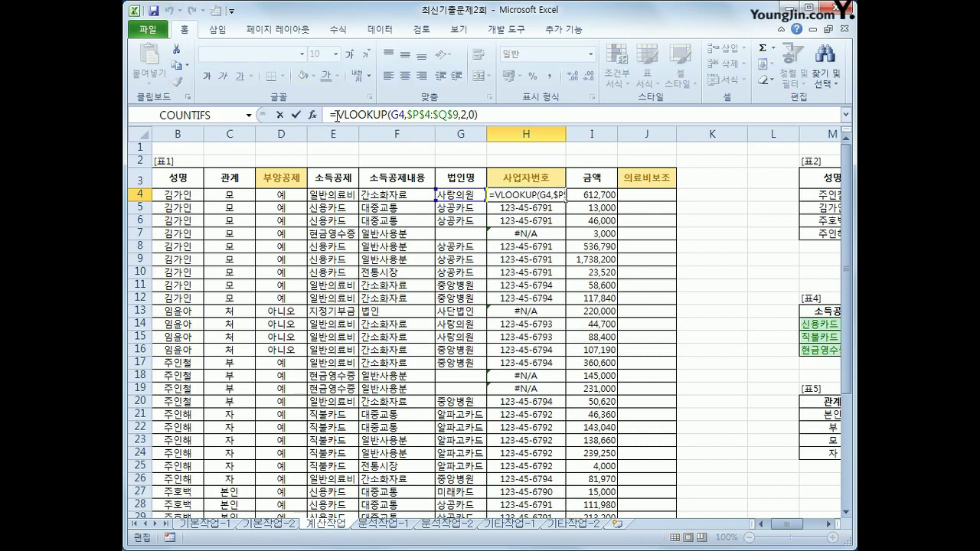
pyautogui.write('re')
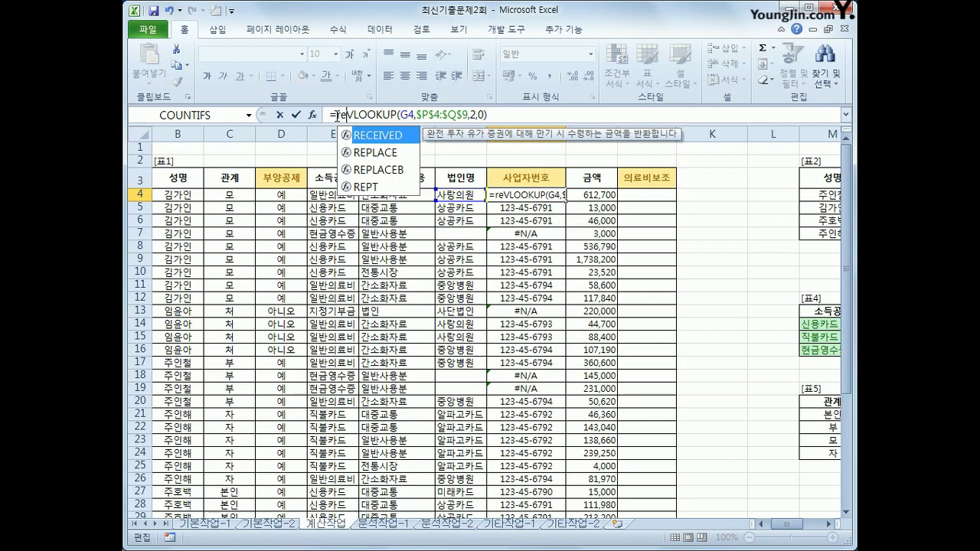
pyautogui.press('Down')
pyautogui.press('Tab')
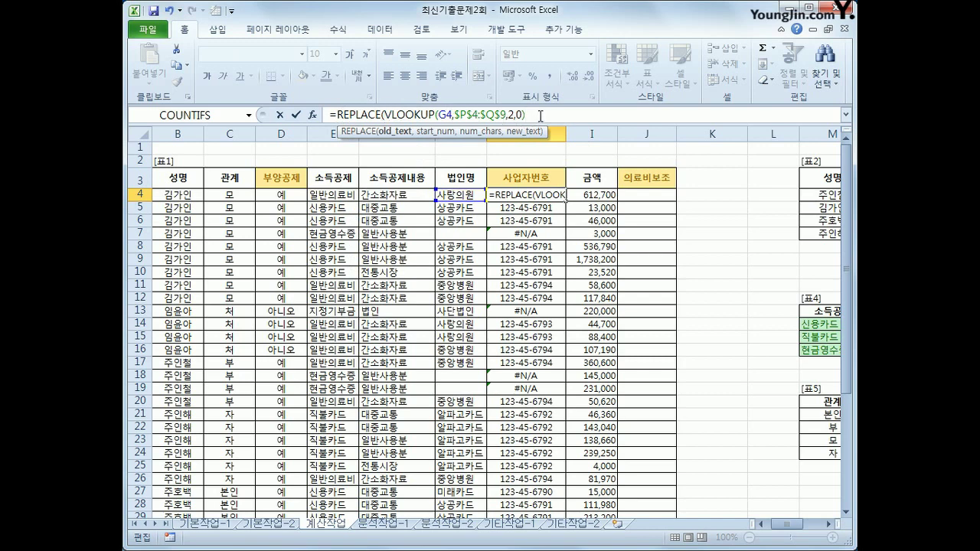
pyautogui.write(',')
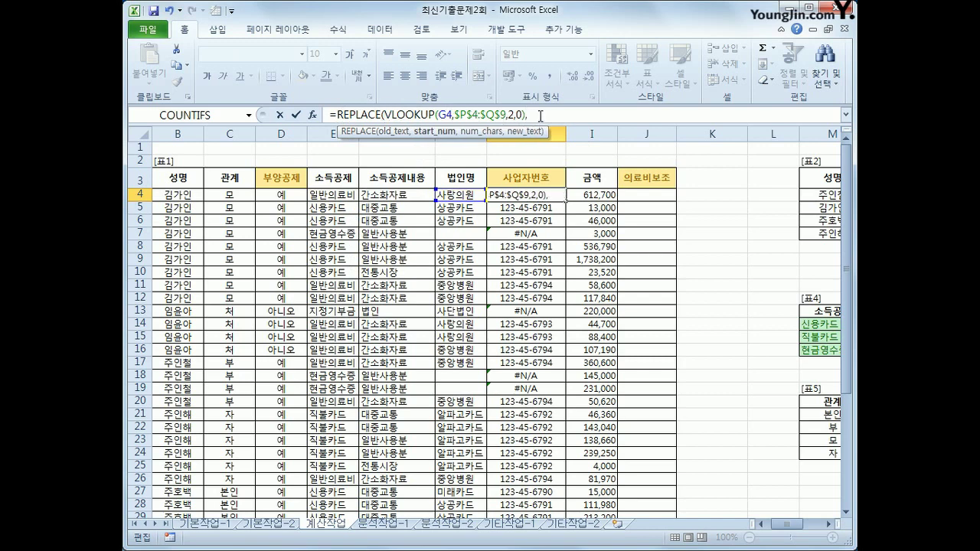
pyautogui.write('5,2')
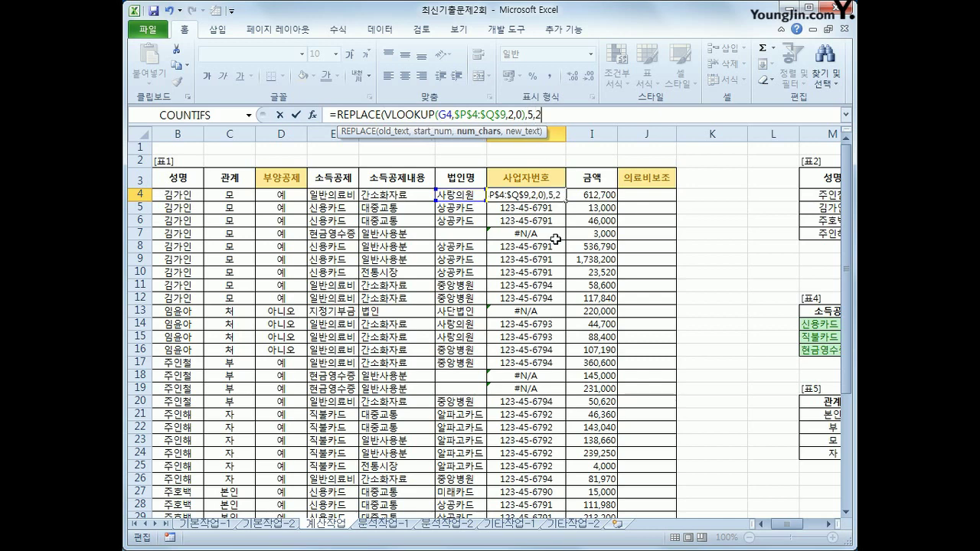
# Step: Start the new_text argument of H4's REPLACE with an opening quotation mark and the special character ○
pyautogui.write(',"')
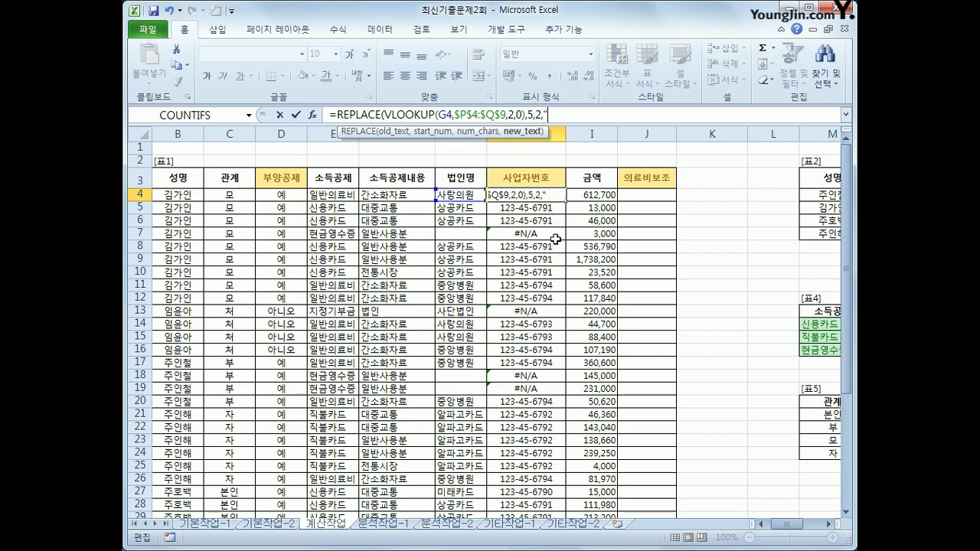
pyautogui.write('a')
pyautogui.press('BackSpace')
pyautogui.press('Hangul')
pyautogui.write('ㅁ')
pyautogui.press('Hangul_Hanja')
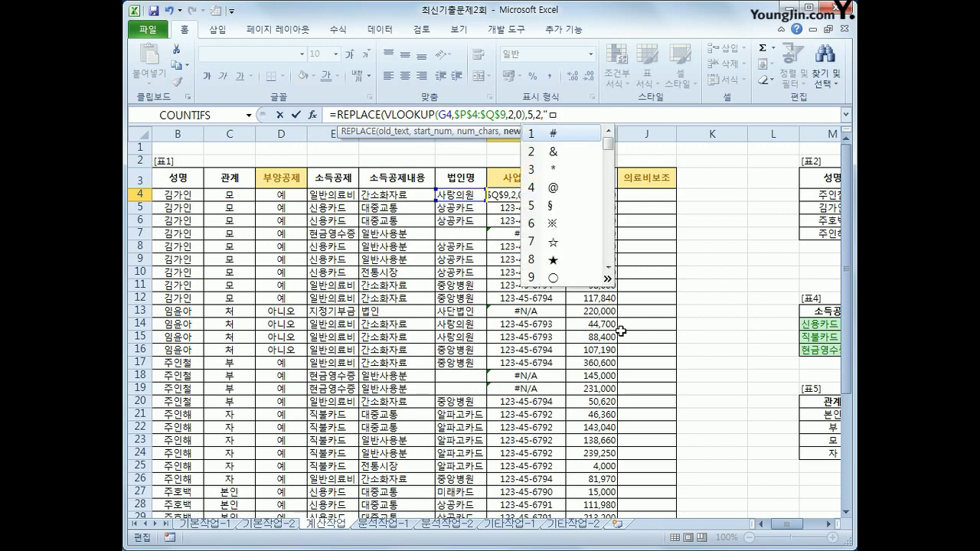
pyautogui.click(609, 281)
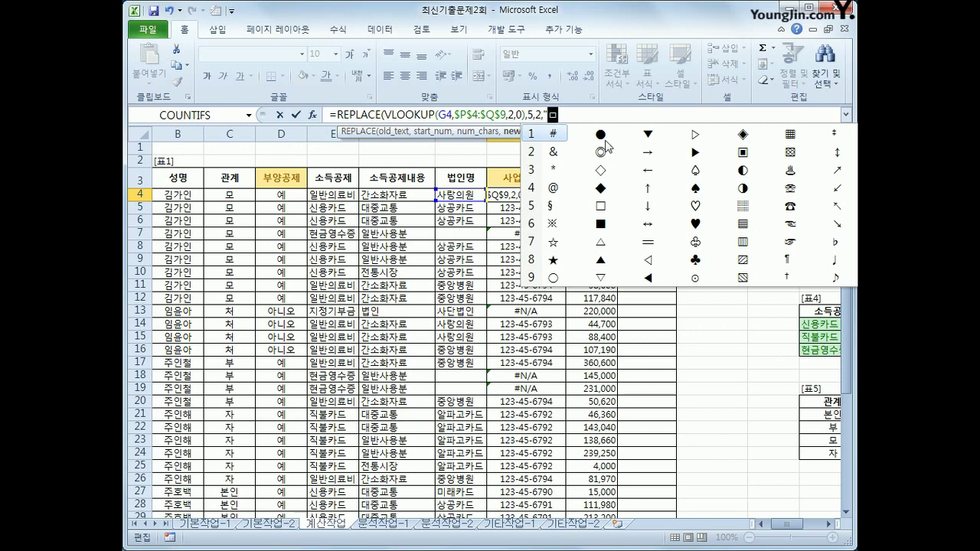
pyautogui.click(556, 278)
# Step: Add the special character ● after ○, close the text and the REPLACE function, and enter H4's formula
pyautogui.write('ㅁ')
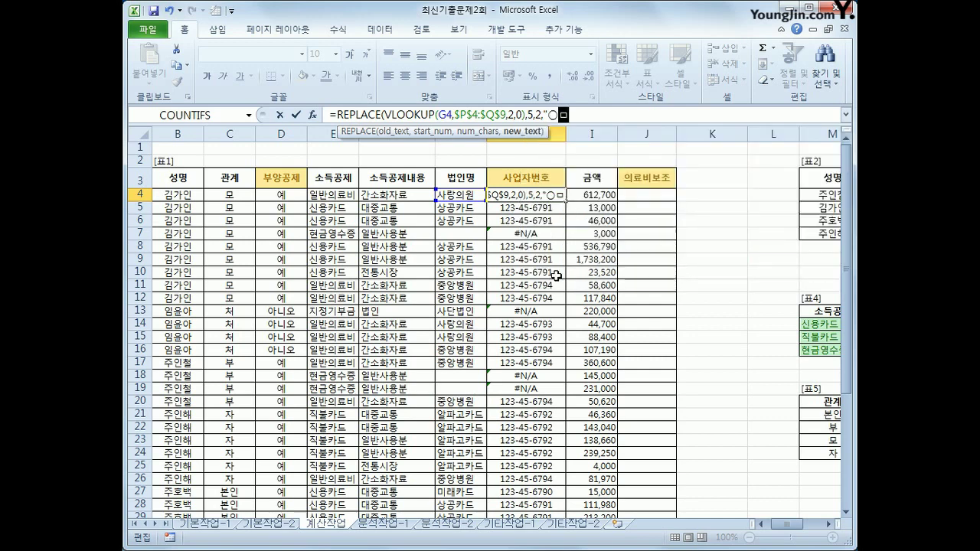
pyautogui.press('Hangul_Hanja')
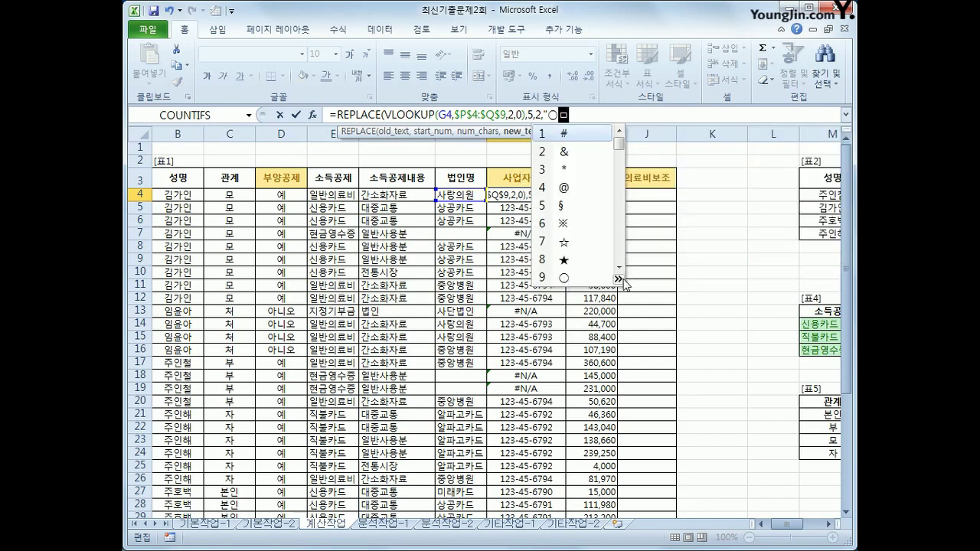
pyautogui.click(617, 278)
pyautogui.click(603, 127)
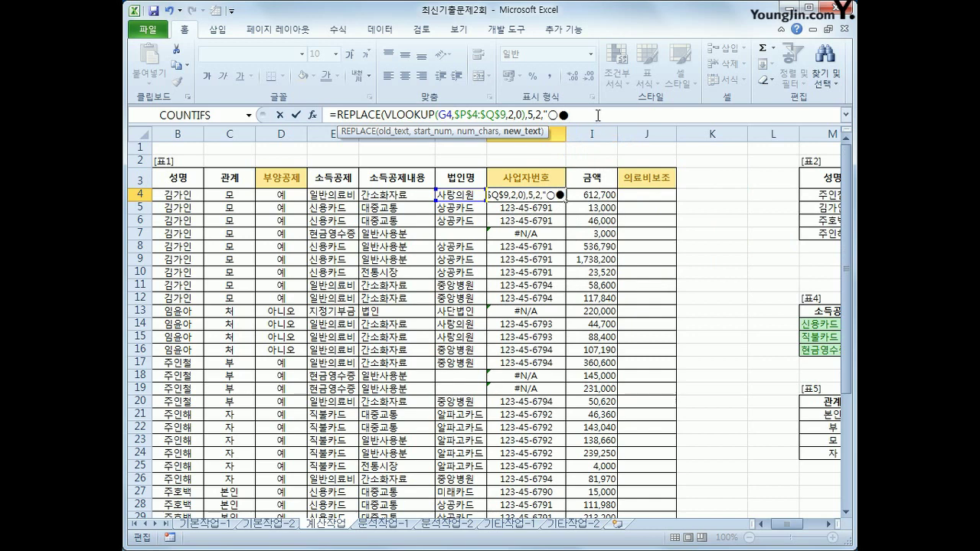
pyautogui.write('")')
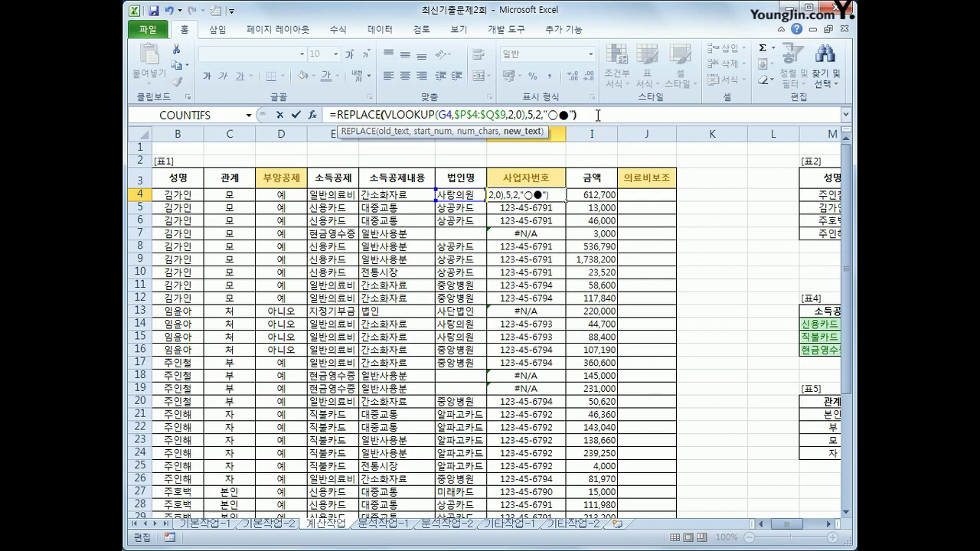
pyautogui.press('Return')
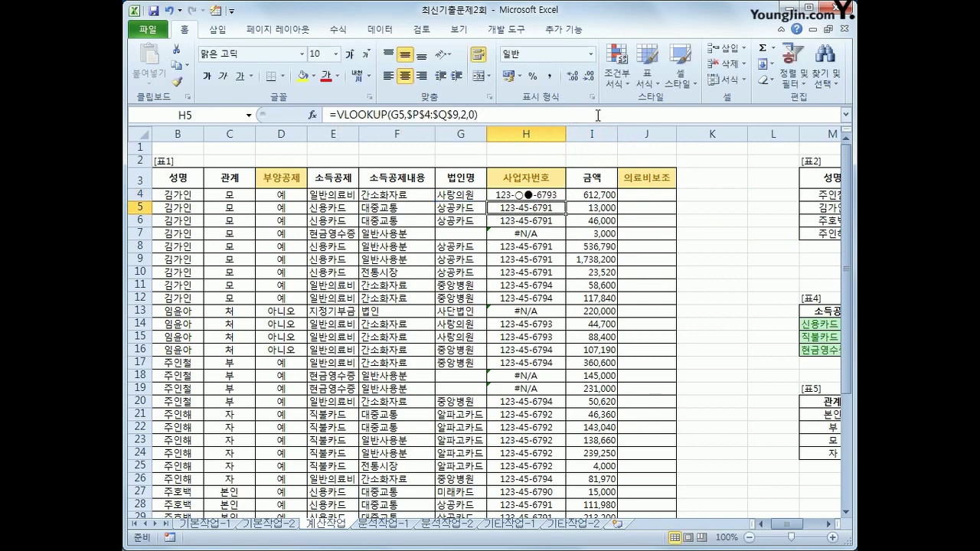
# Step: Fill H4's REPLACE formula down the 사업자번호 column and inspect cells H7 and H13
pyautogui.click(524, 198)
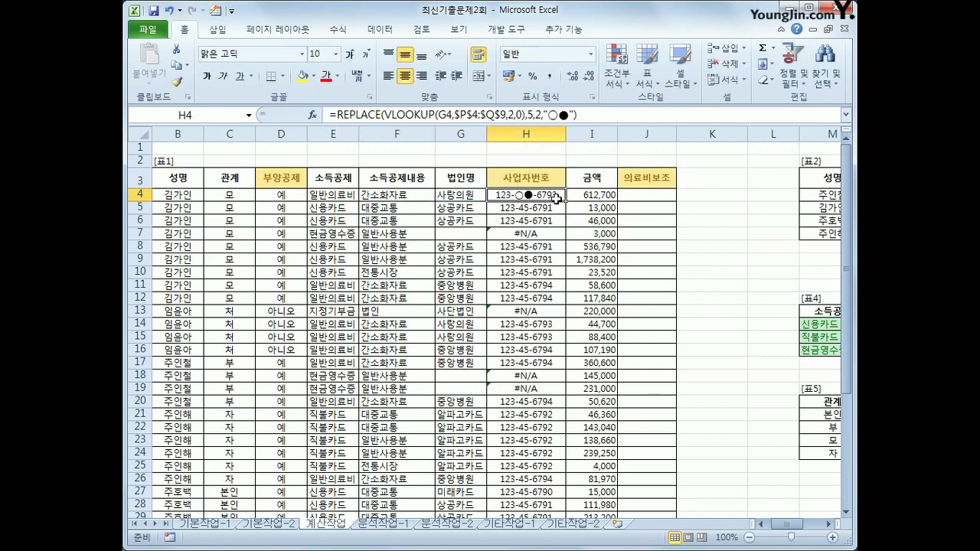
pyautogui.moveTo(567, 202); pyautogui.dragTo(567, 201)
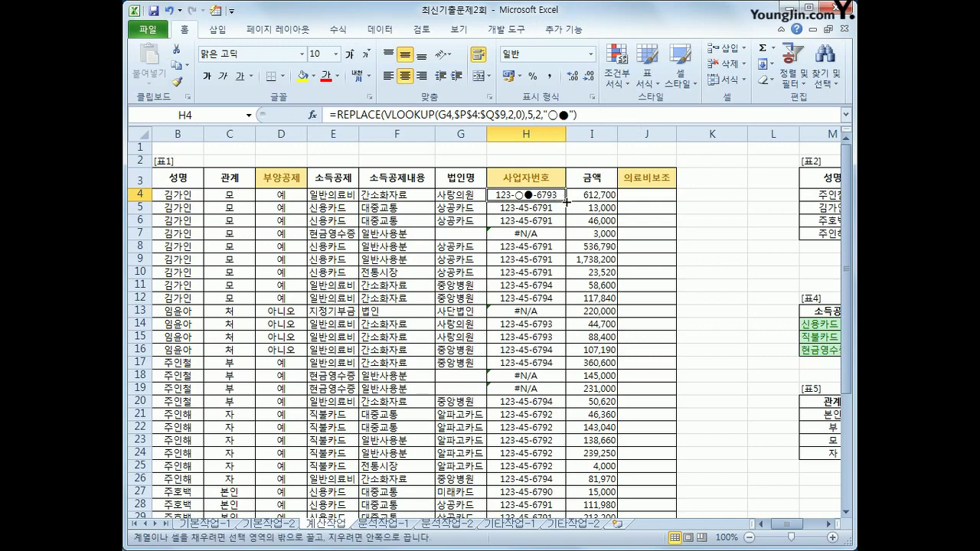
pyautogui.doubleClick(567, 202)
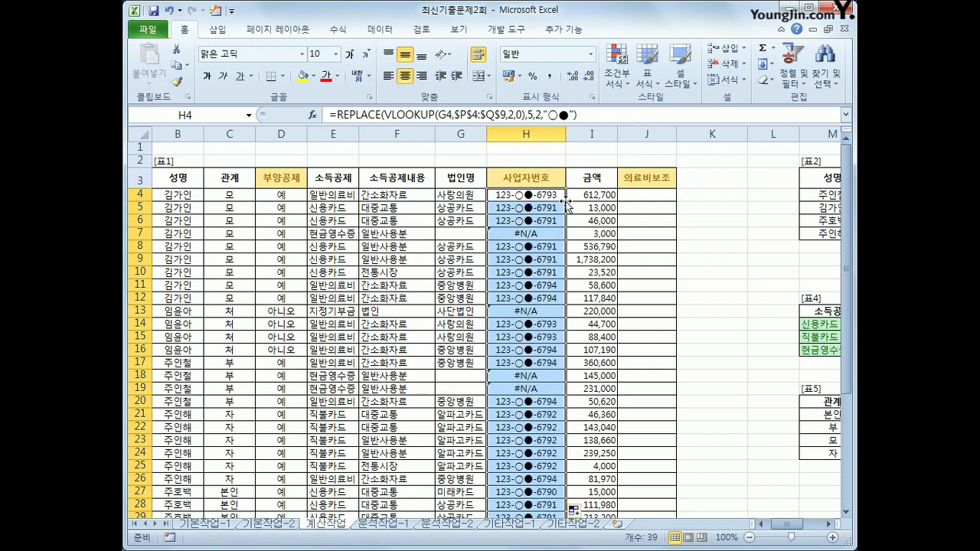
pyautogui.click(562, 203)
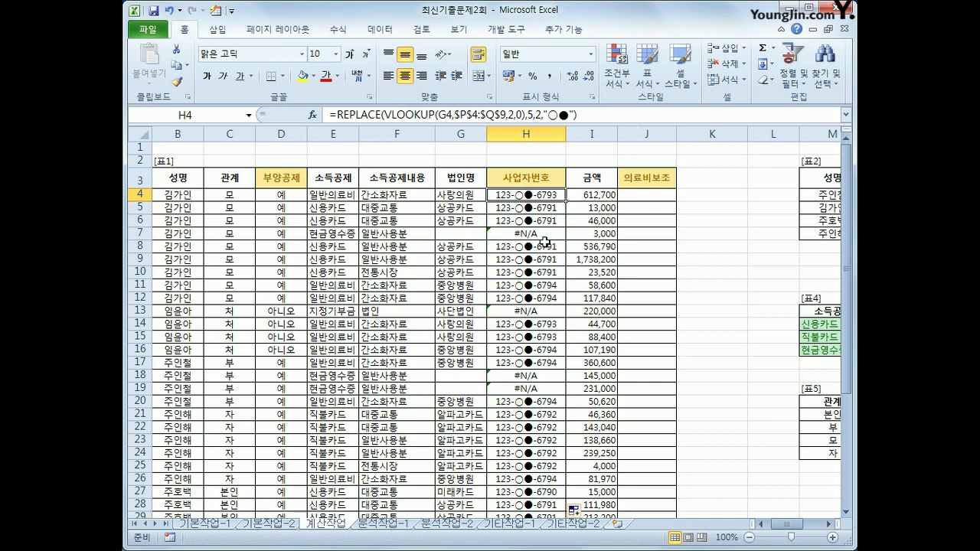
pyautogui.click(546, 238)
pyautogui.click(547, 308)
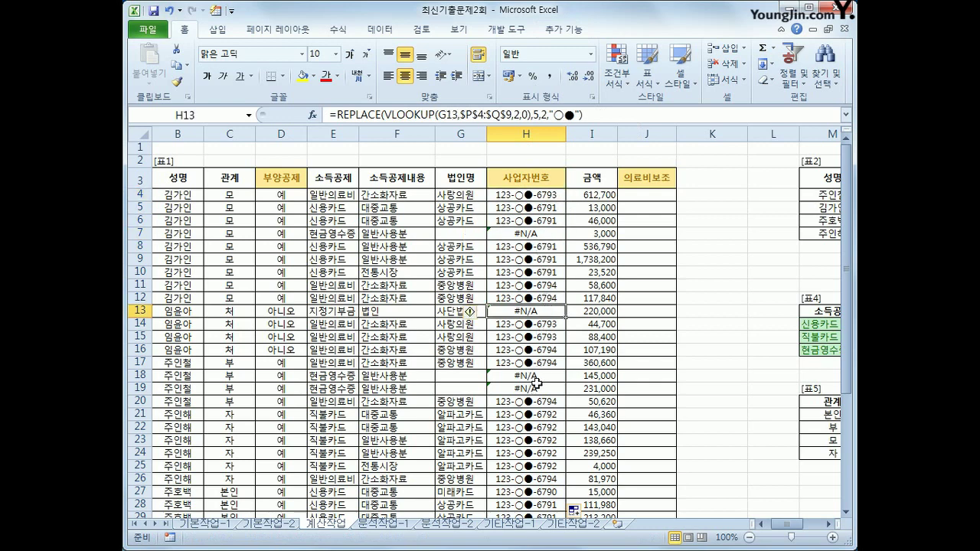
# Step: Wrap H4's REPLACE formula in IFERROR with an empty string "" as value_if_error and enter it
pyautogui.click(547, 198)
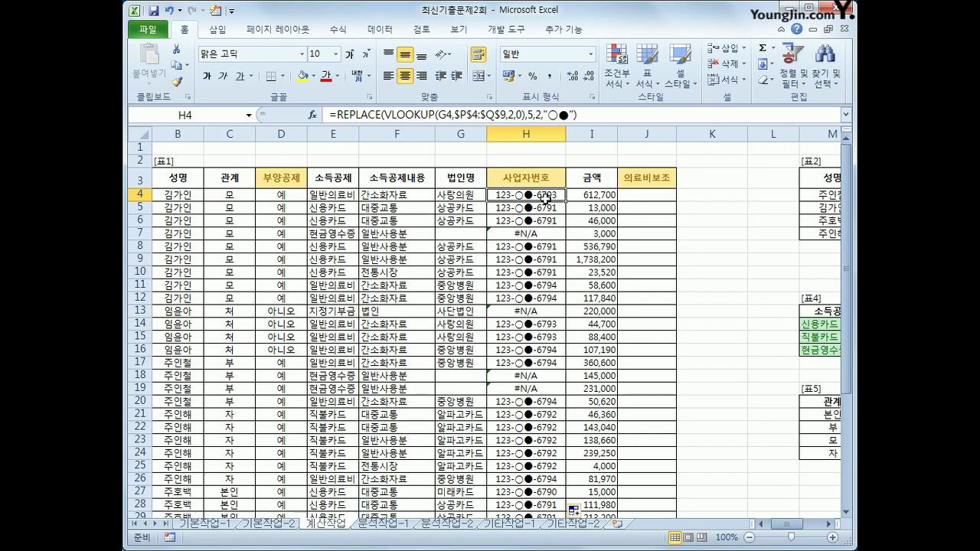
pyautogui.click(333, 114)
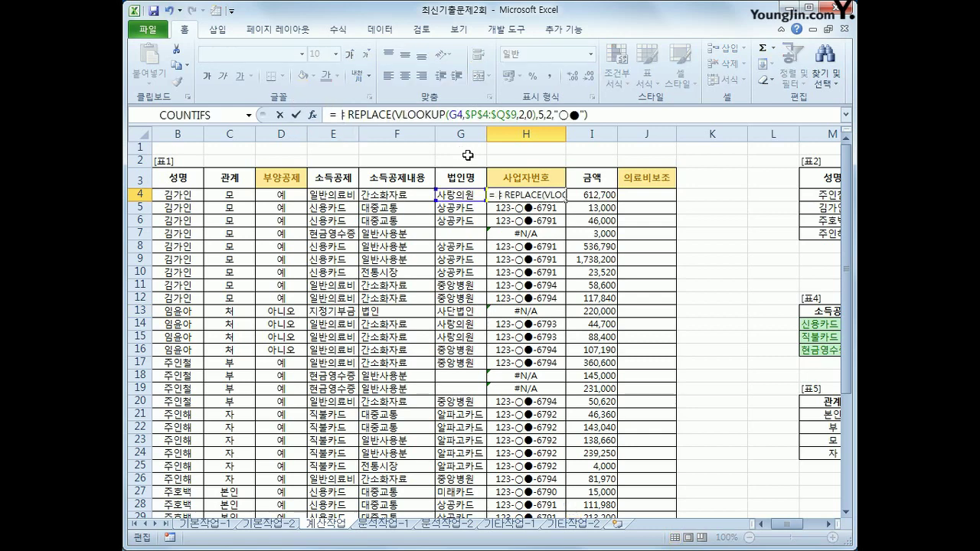
pyautogui.write('ife')
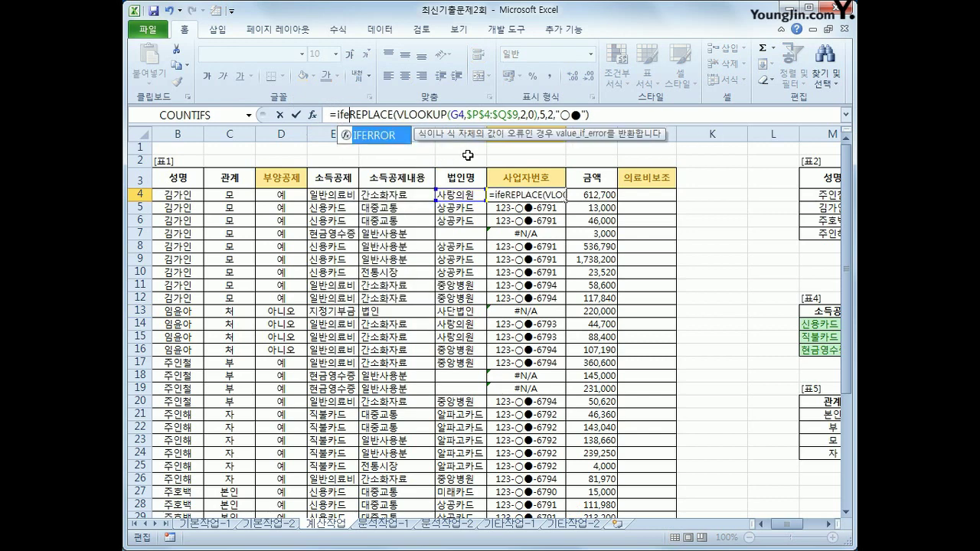
pyautogui.press('Tab')
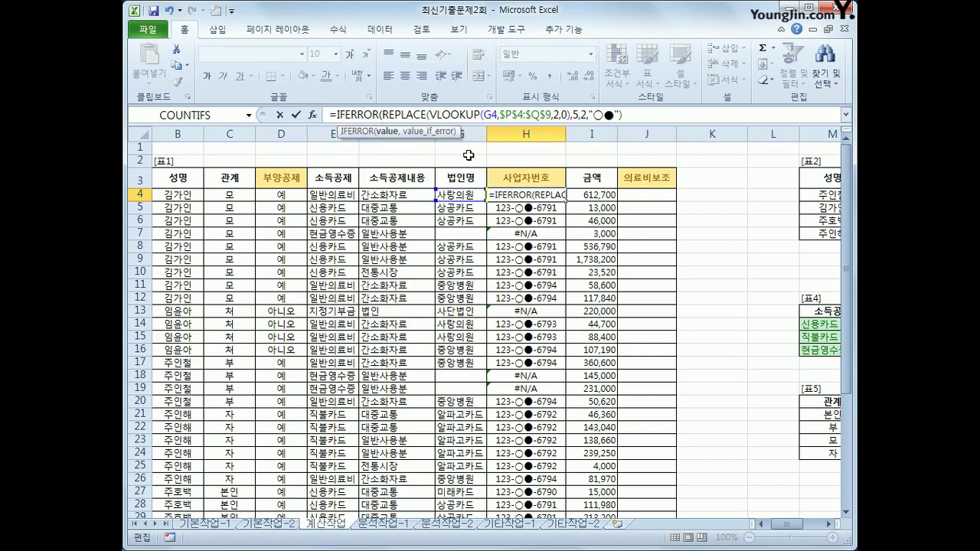
pyautogui.click(628, 113)
pyautogui.write(',"')
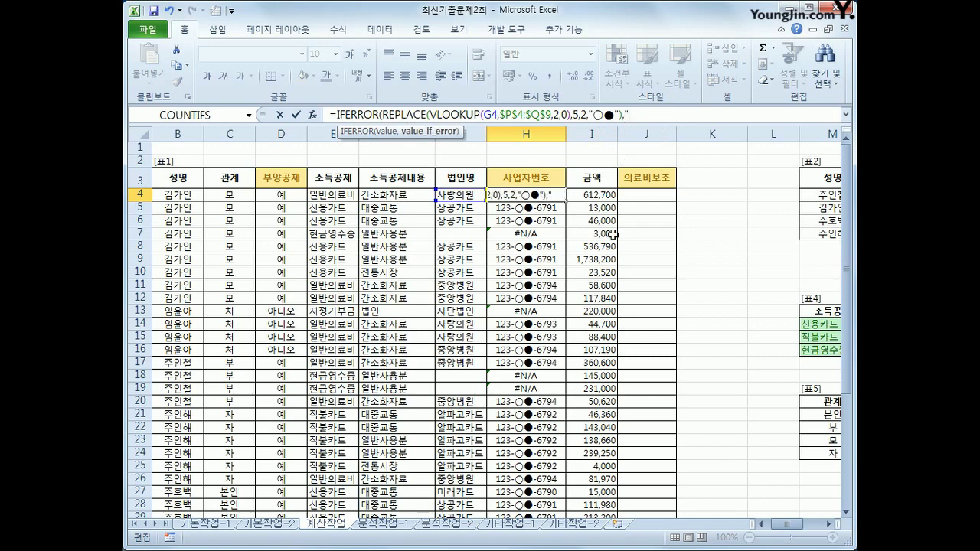
pyautogui.write('")')
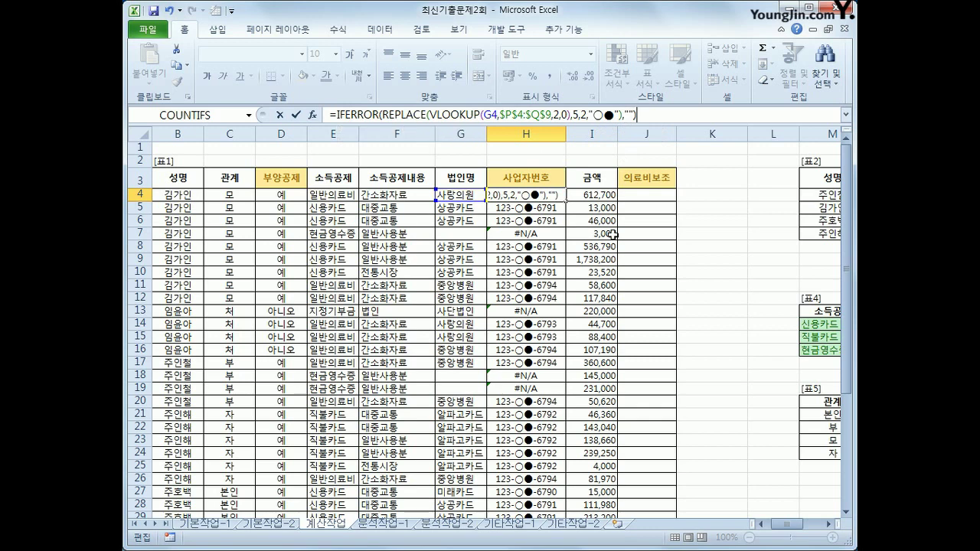
pyautogui.press('Return')
# Step: Fill H4's IFERROR formula down the whole 사업자번호 column and check the results
pyautogui.click(553, 195)
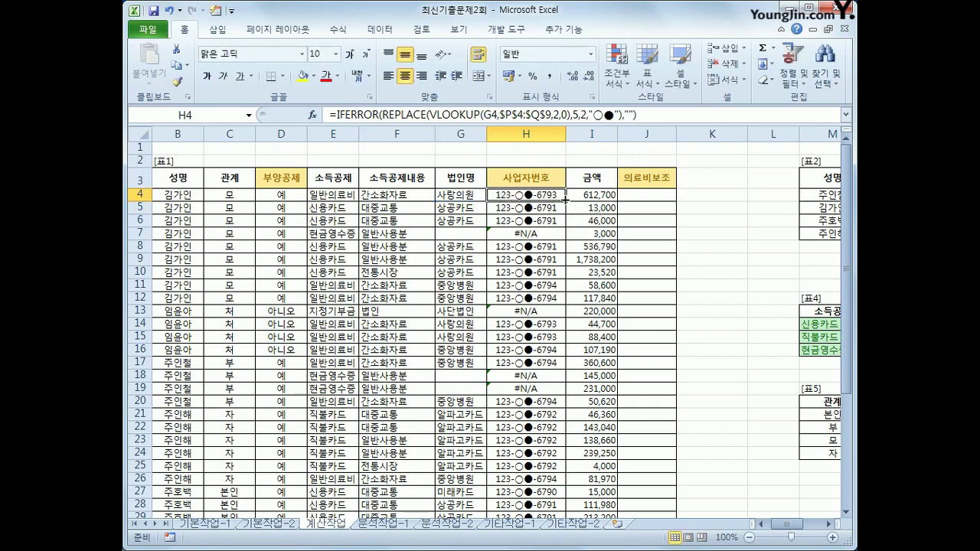
pyautogui.doubleClick(566, 201)
pyautogui.scroll(-7, 563, 307)
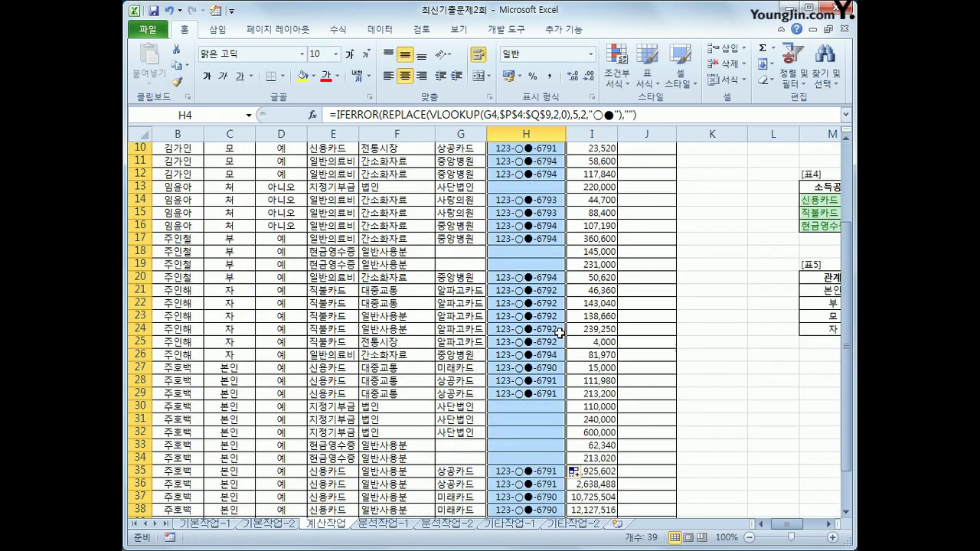
pyautogui.scroll(3, 560, 332)
pyautogui.scroll(4, 561, 332)
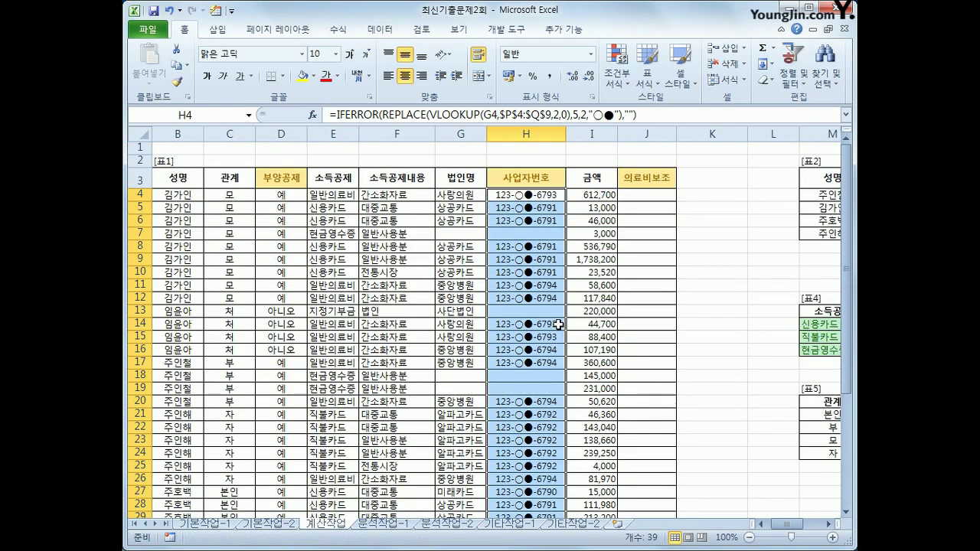
pyautogui.click(537, 195)
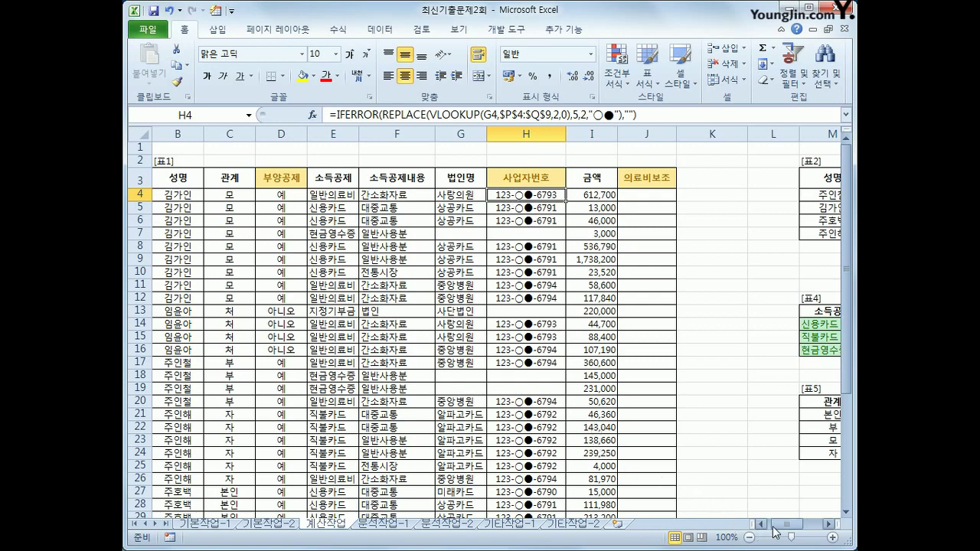
# Step: Start cell N14's formula in 표4 with =SUM(IF(( and the absolute 소득공제 range $E$4:$E$42
pyautogui.moveTo(775, 533); pyautogui.dragTo(792, 534)
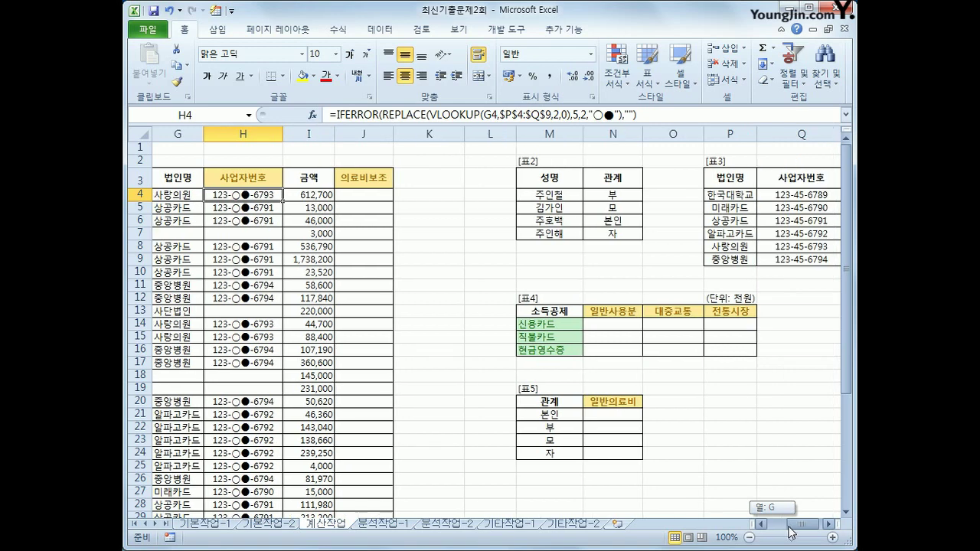
pyautogui.moveTo(792, 533); pyautogui.dragTo(791, 534)
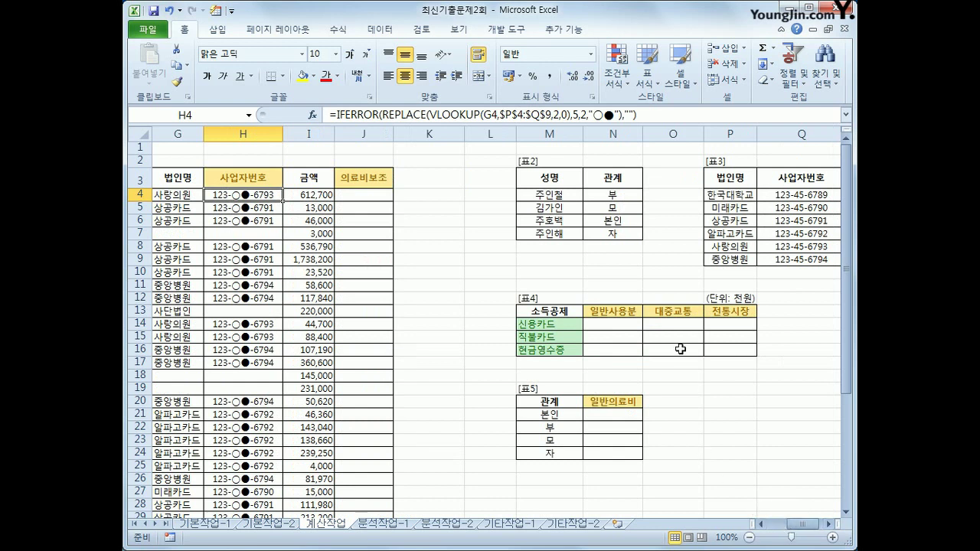
pyautogui.click(626, 327)
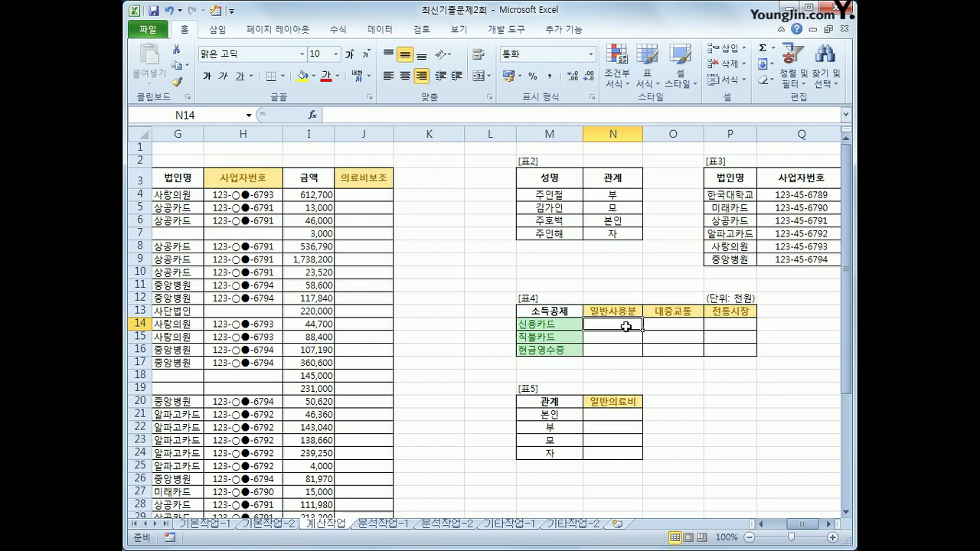
pyautogui.write('=sum(')
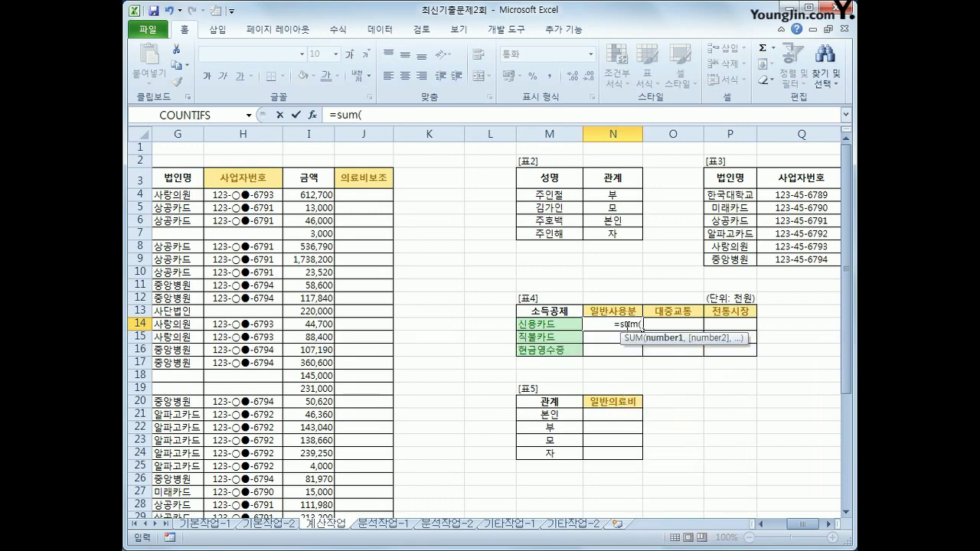
pyautogui.write('if(')
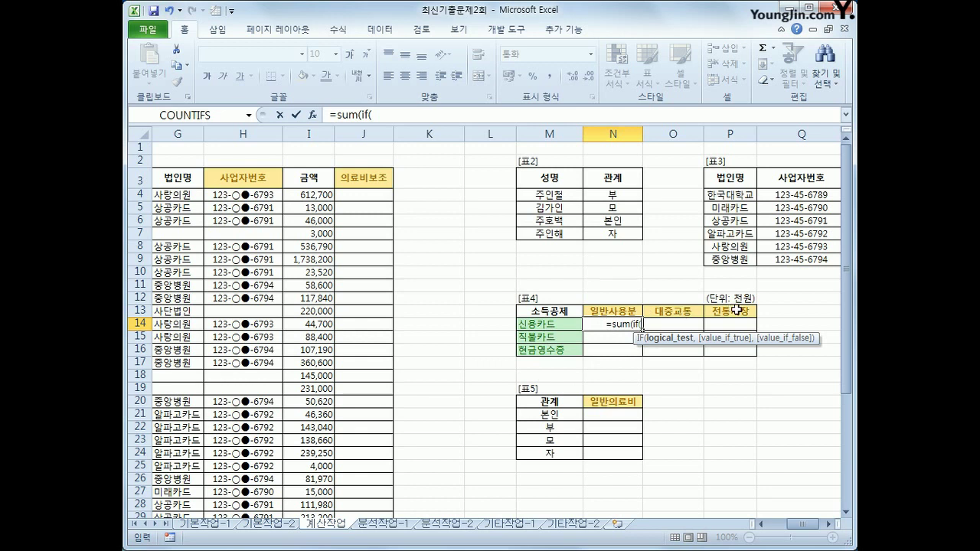
pyautogui.write('(')
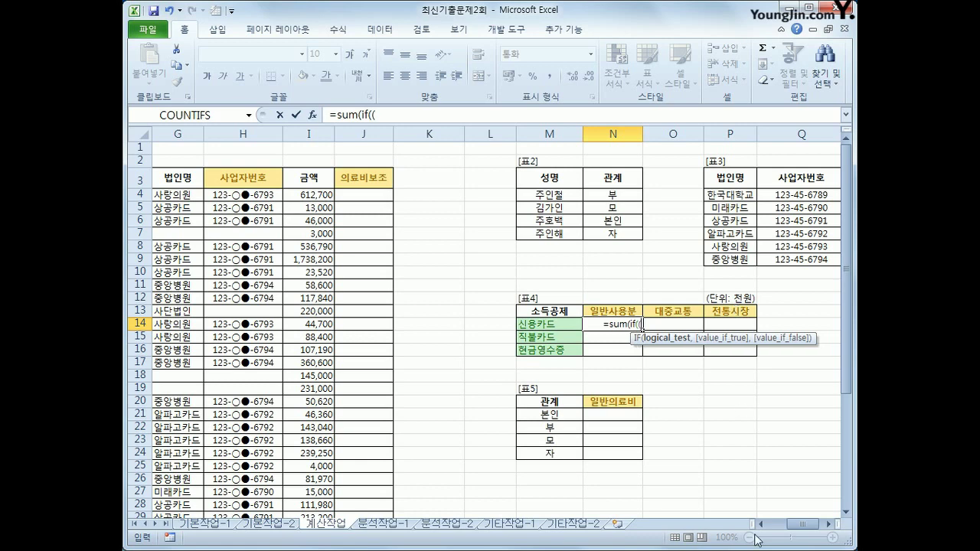
pyautogui.moveTo(796, 524); pyautogui.dragTo(772, 524)
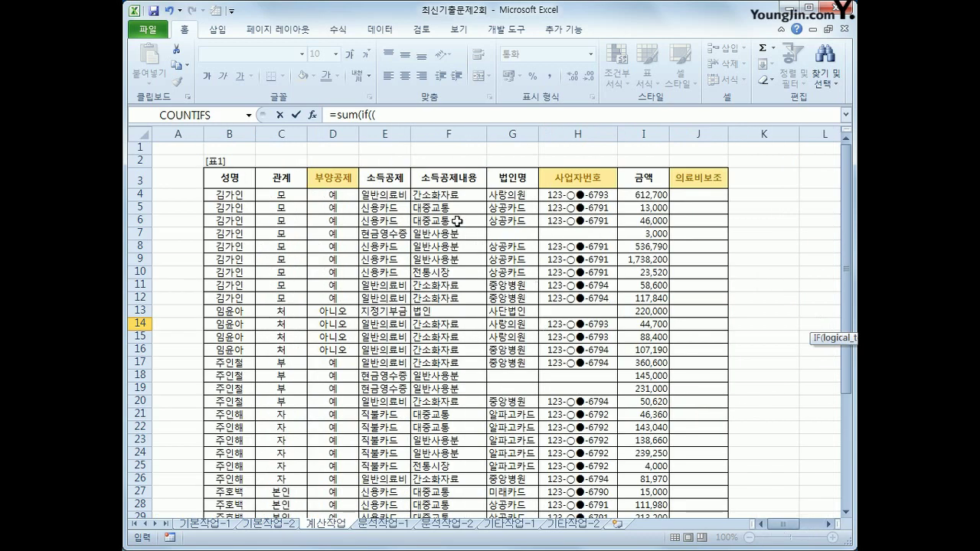
pyautogui.moveTo(394, 196); pyautogui.dragTo(387, 501)
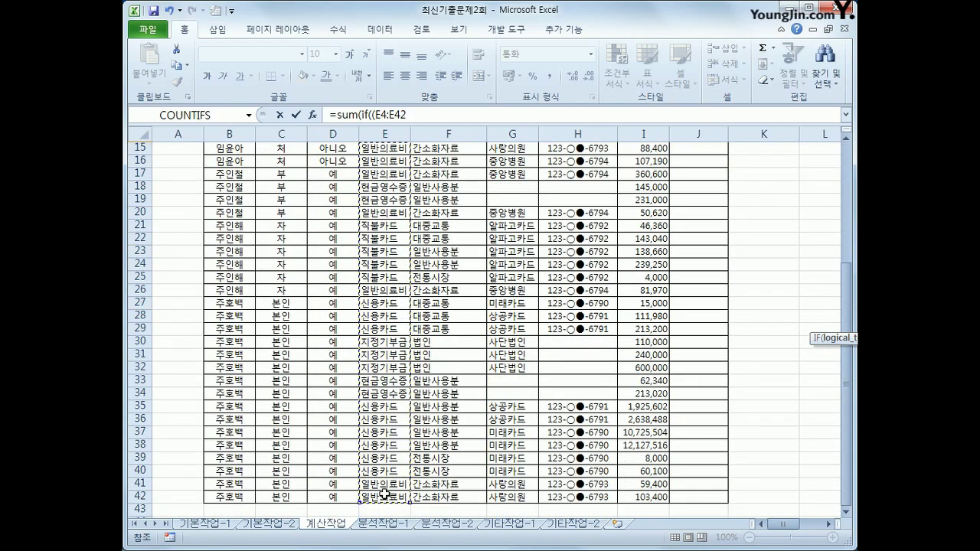
pyautogui.press('F4')
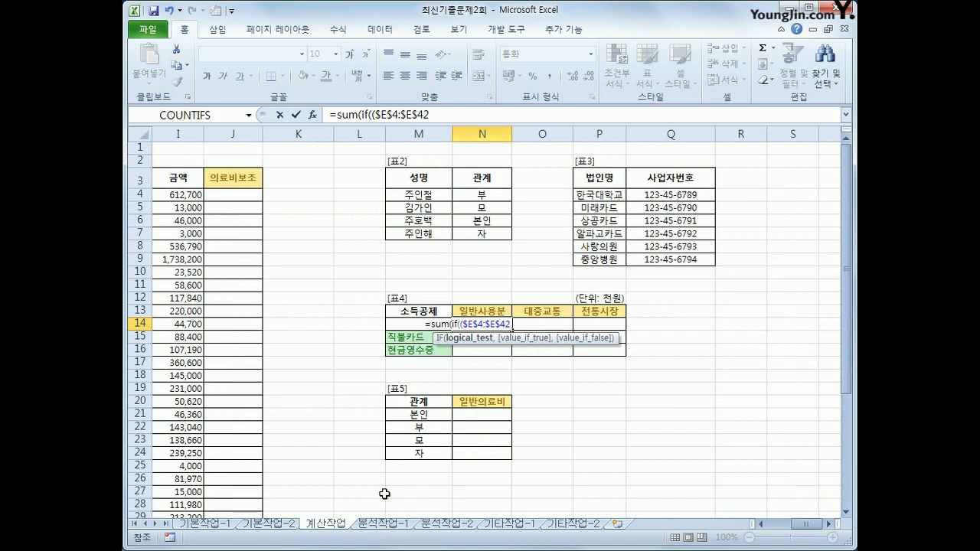
# Step: Compare the 소득공제 range with $M14, keeping only the column absolute, and close the condition followed by a multiplication sign
pyautogui.write('=')
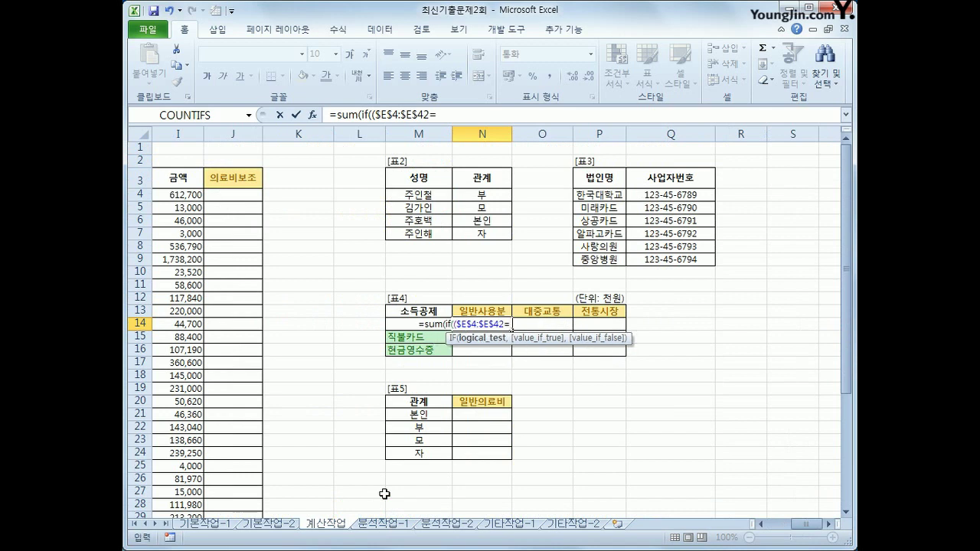
pyautogui.press('Left')
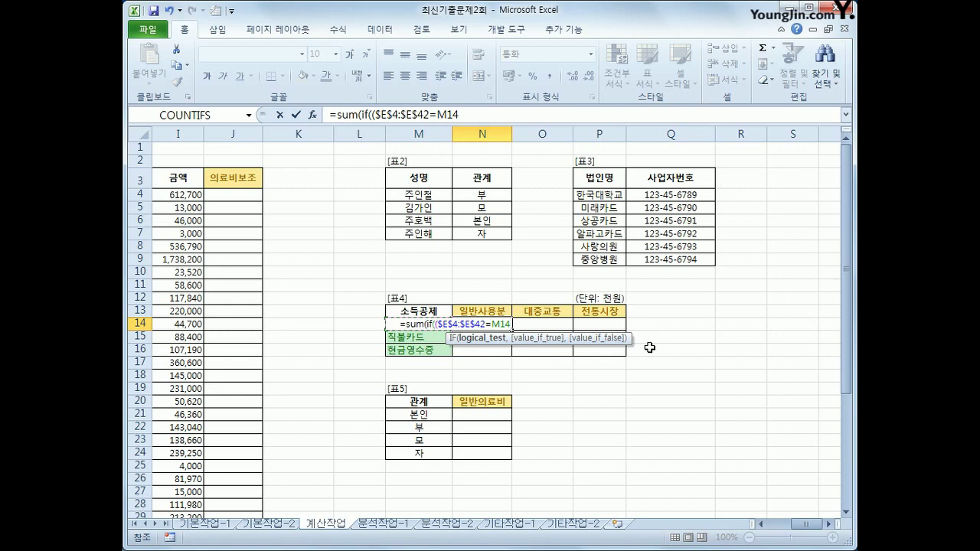
pyautogui.press('F4')
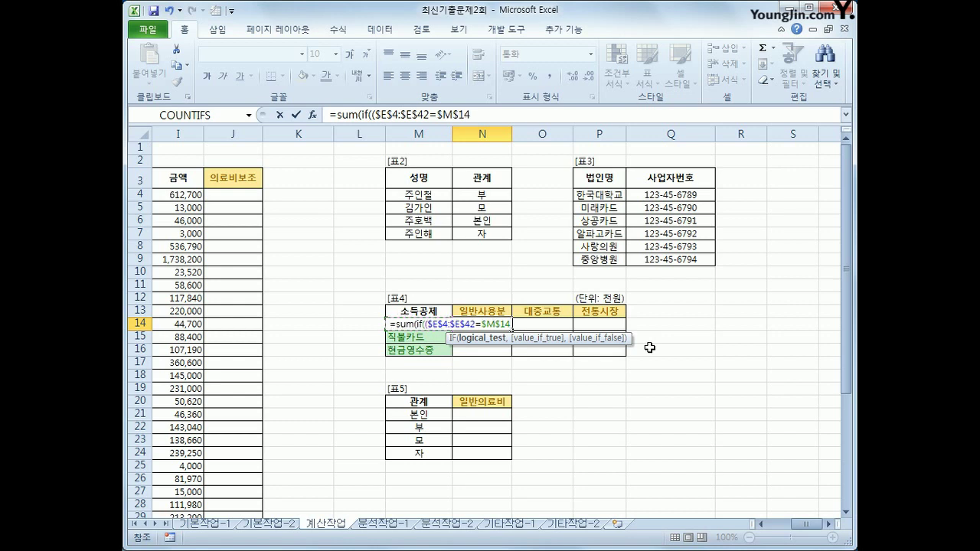
pyautogui.press('F4')
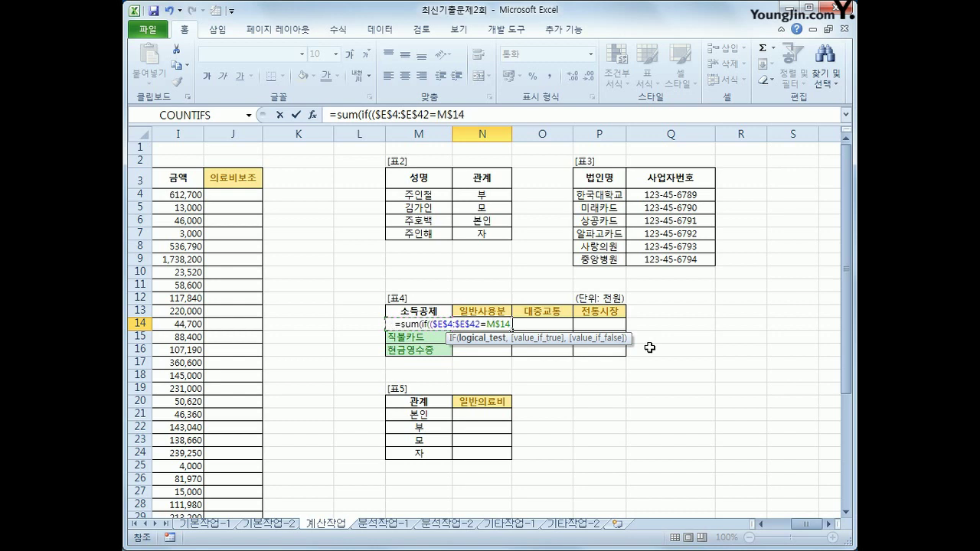
pyautogui.press('F4')
pyautogui.write(')*')
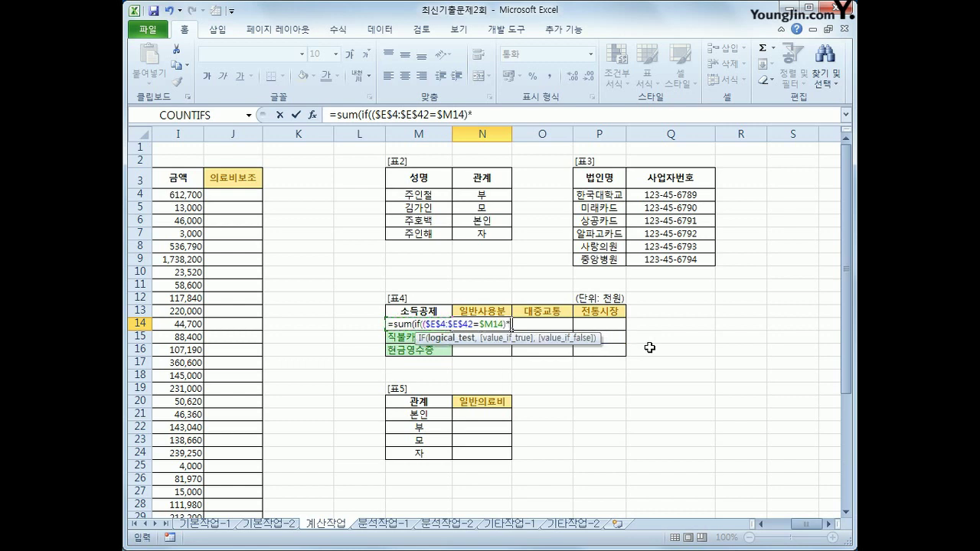
# Step: Open the second condition in N14's formula with the absolute 소득공제내용 range $F$4:$F$42
pyautogui.write('(')
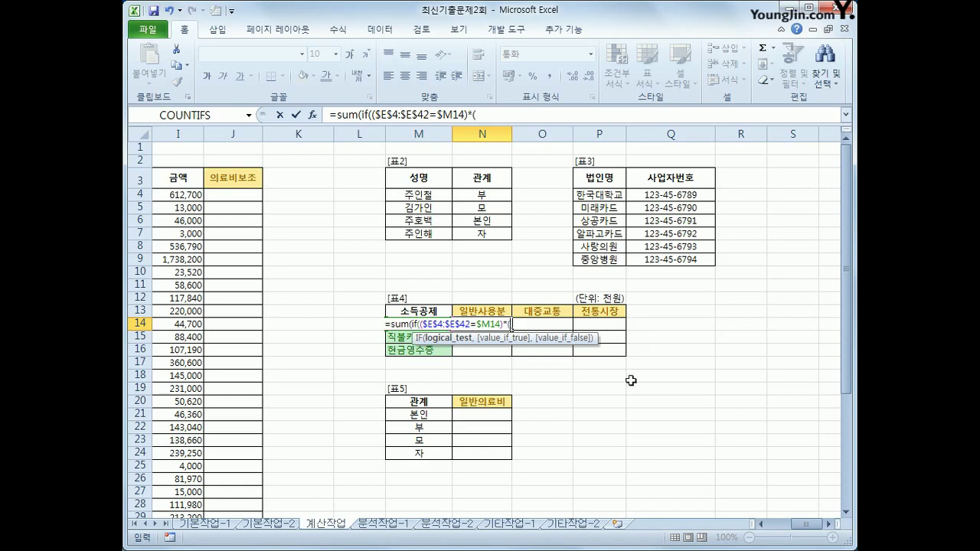
pyautogui.moveTo(811, 525); pyautogui.dragTo(785, 531)
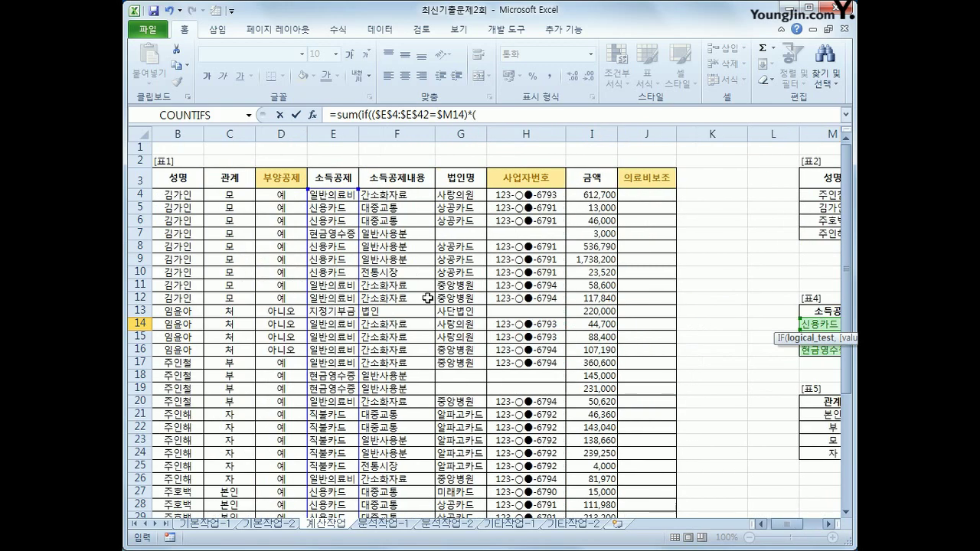
pyautogui.click(424, 197)
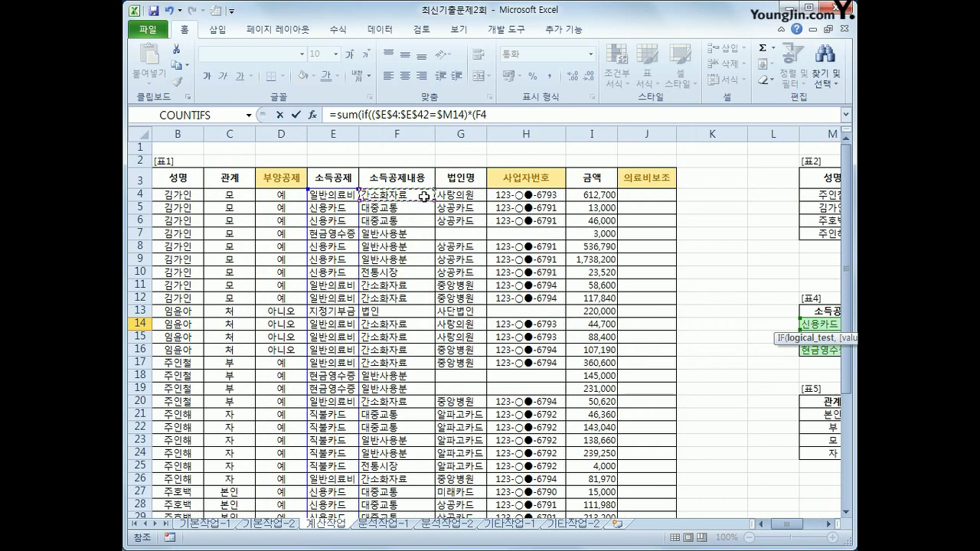
pyautogui.moveTo(424, 197); pyautogui.dragTo(399, 503)
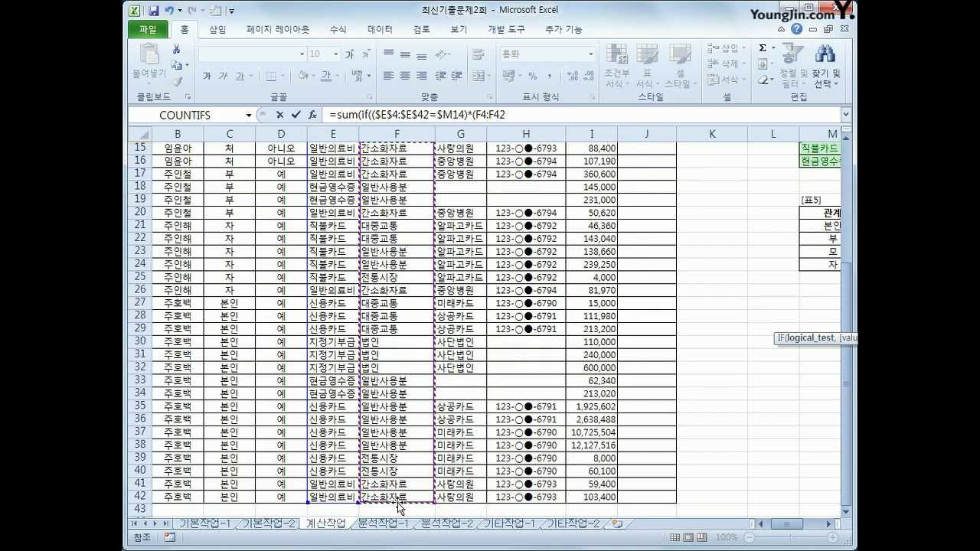
pyautogui.press('F4')
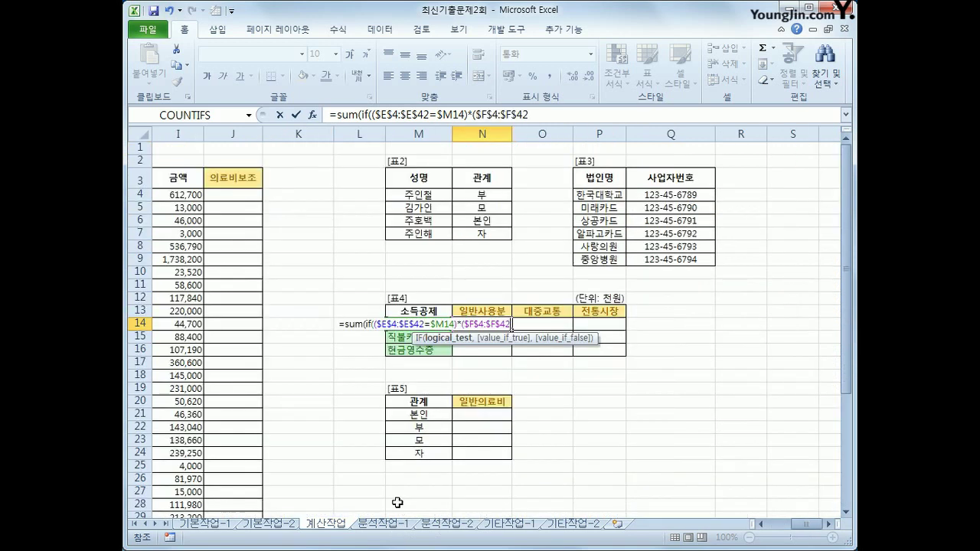
# Step: Compare the 소득공제내용 range with N$13, keeping only the row absolute, and close the second condition
pyautogui.write('=')
pyautogui.press('Up')
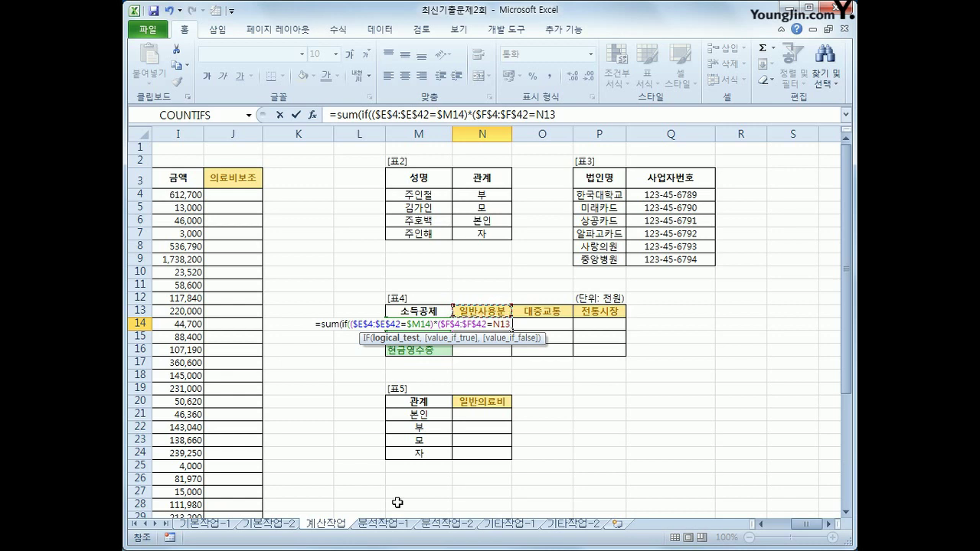
pyautogui.press('F4')
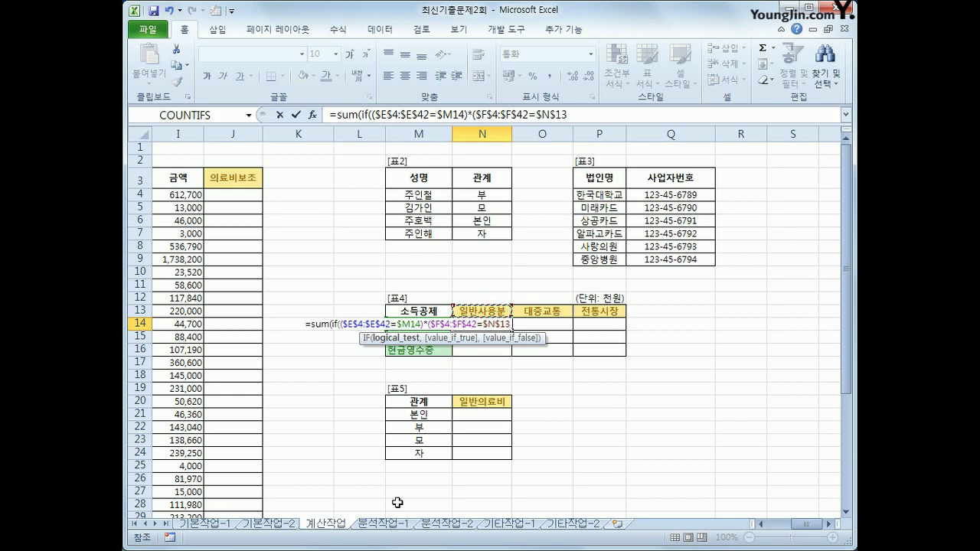
pyautogui.press('F4')
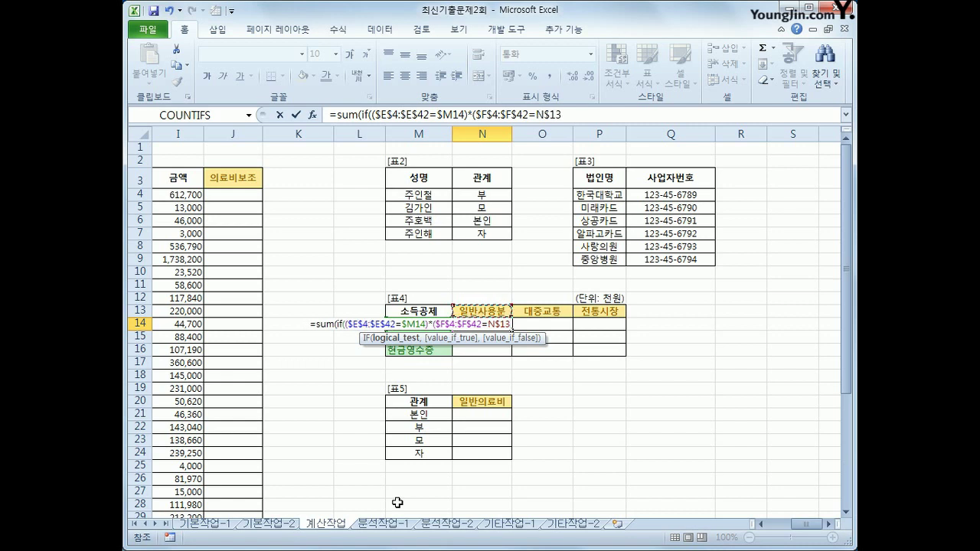
pyautogui.write(')')
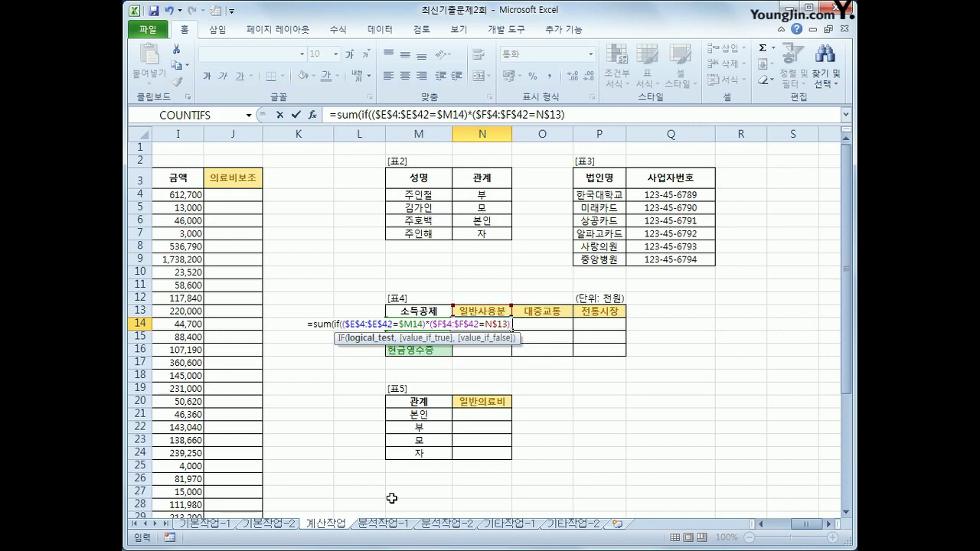
pyautogui.write('*')
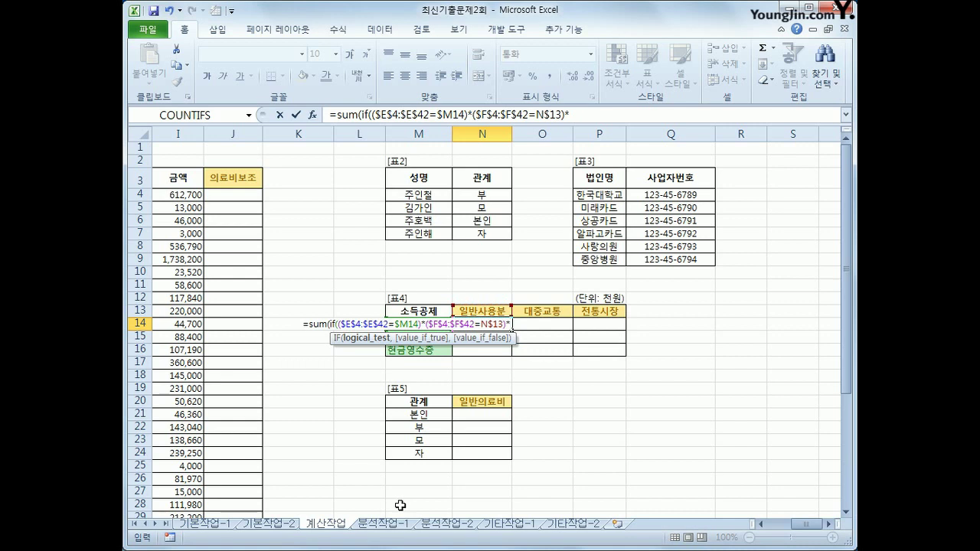
pyautogui.press('BackSpace')
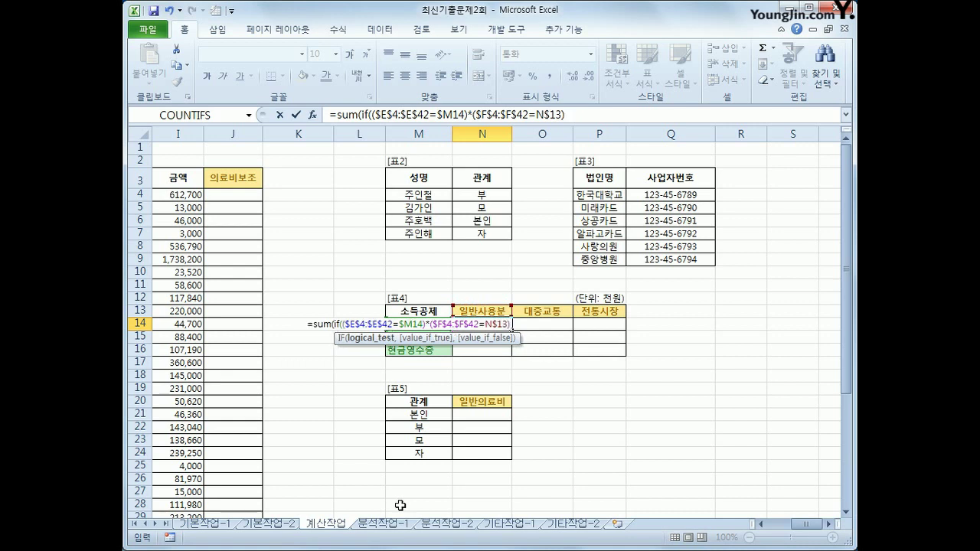
# Step: Add the absolute 금액 range $I$4:$I$42 as the IF function's value_if_true argument
pyautogui.write(',')
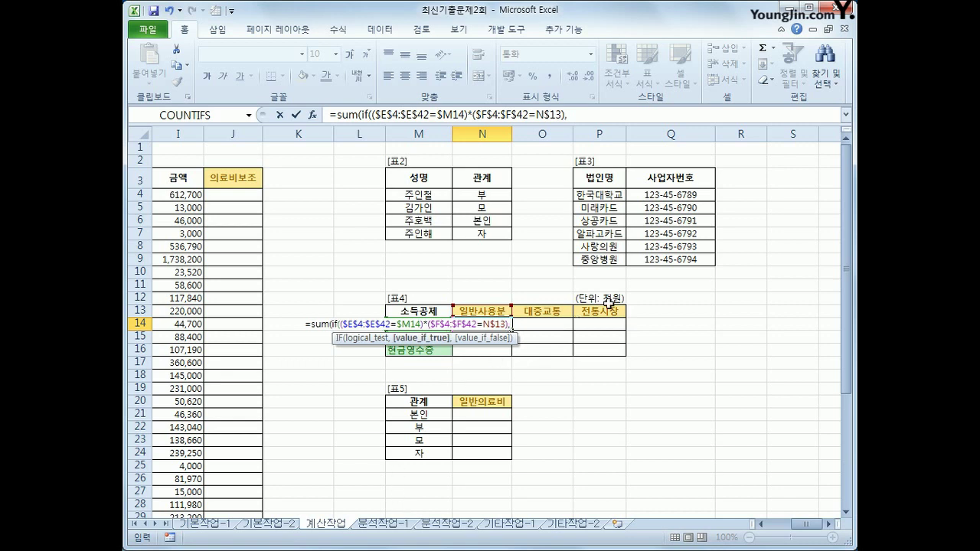
pyautogui.click(187, 196)
pyautogui.moveTo(187, 196); pyautogui.dragTo(206, 504)
pyautogui.moveTo(304, 545); pyautogui.dragTo(316, 492)
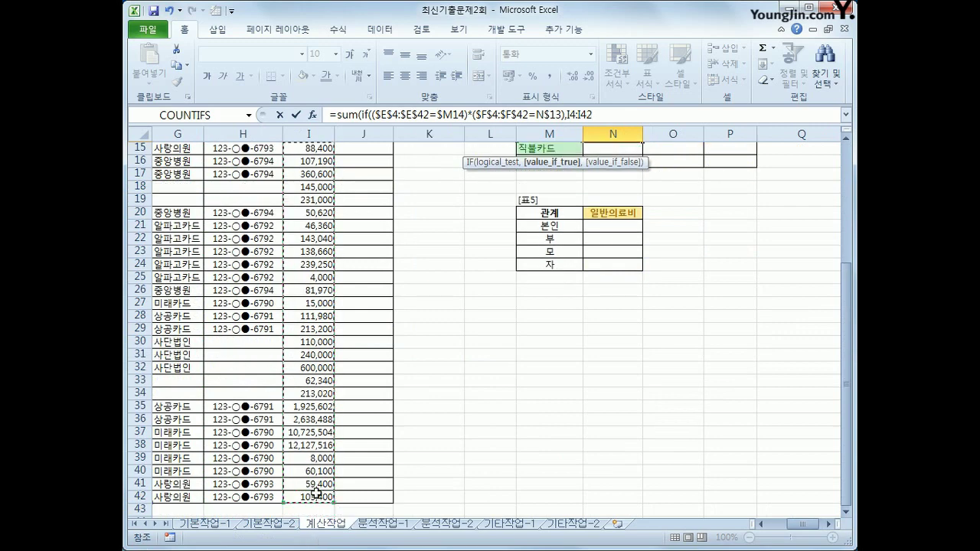
pyautogui.press('F4')
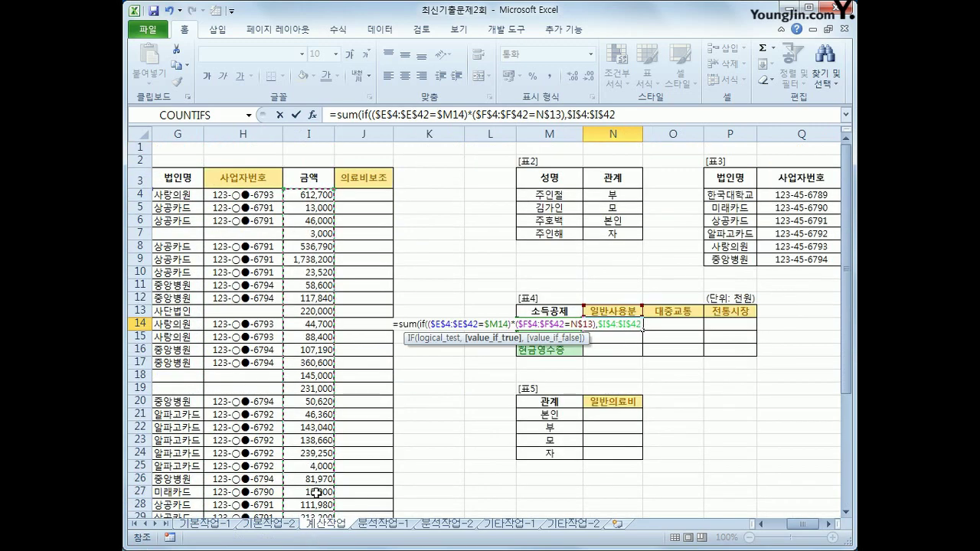
# Step: Close the IF and SUM functions, enter N14 as an array formula, and fill it across N14:P16
pyautogui.write(')')
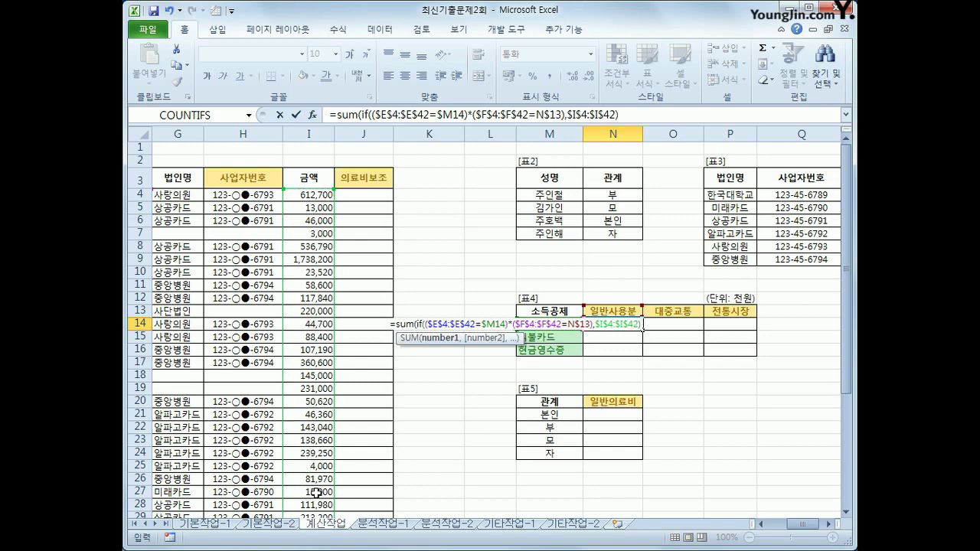
pyautogui.write(')')
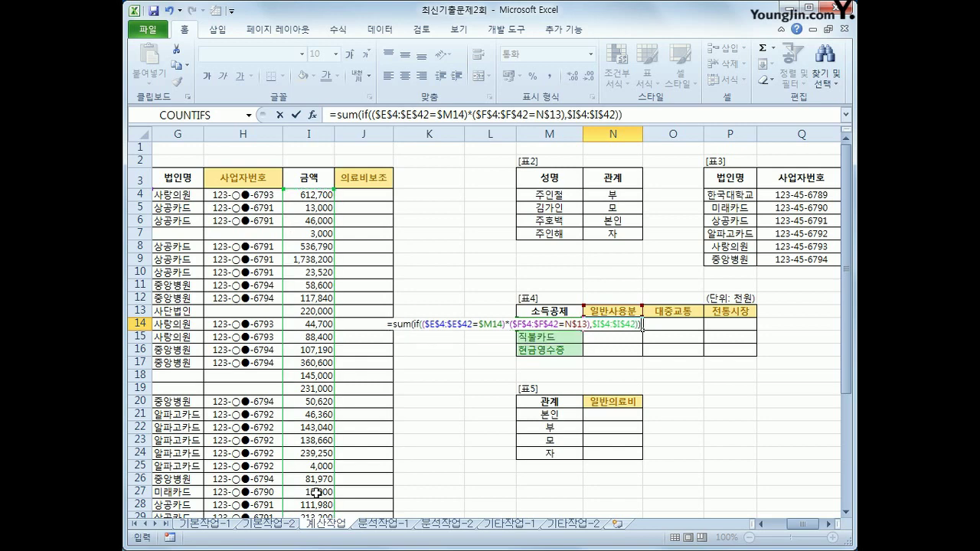
pyautogui.hotkey('ctrl', 'shift', 'Return')
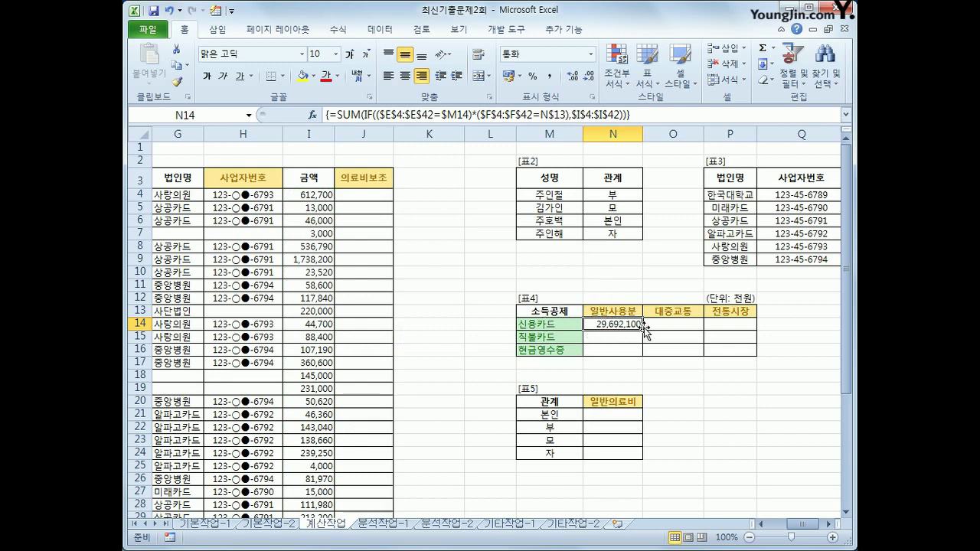
pyautogui.moveTo(645, 330); pyautogui.dragTo(755, 354)
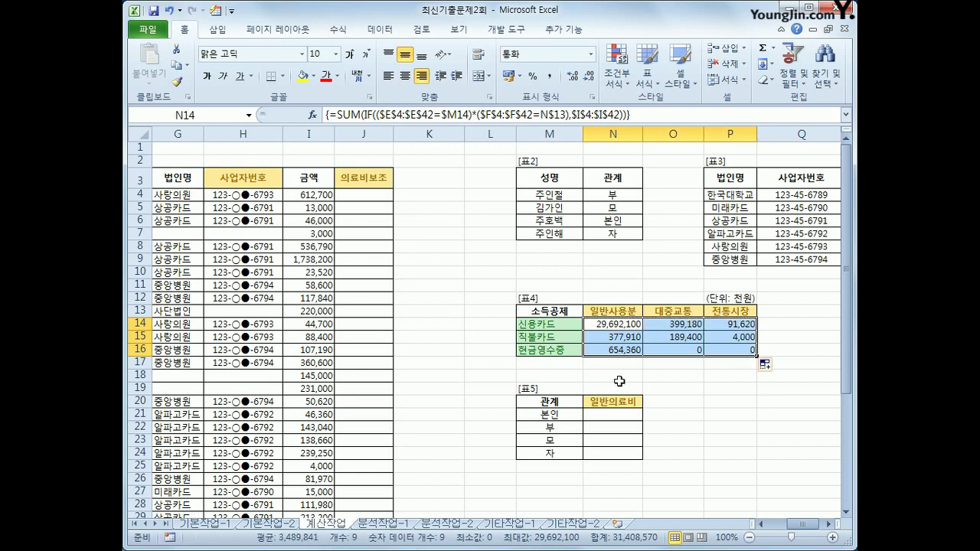
pyautogui.click(754, 300)
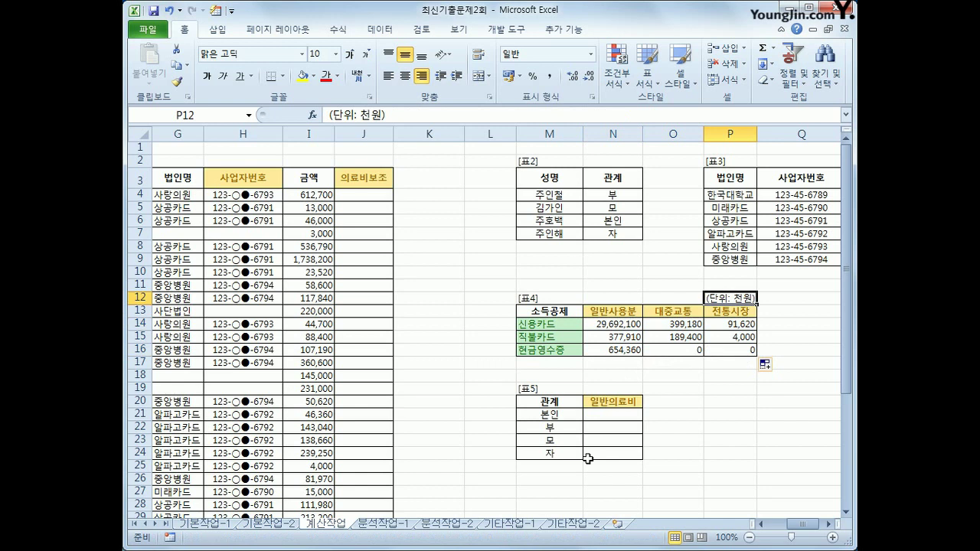
# Step: Wrap N14's SUM formula in a TEXT function with the thousands format "#,##0,"
pyautogui.click(607, 325)
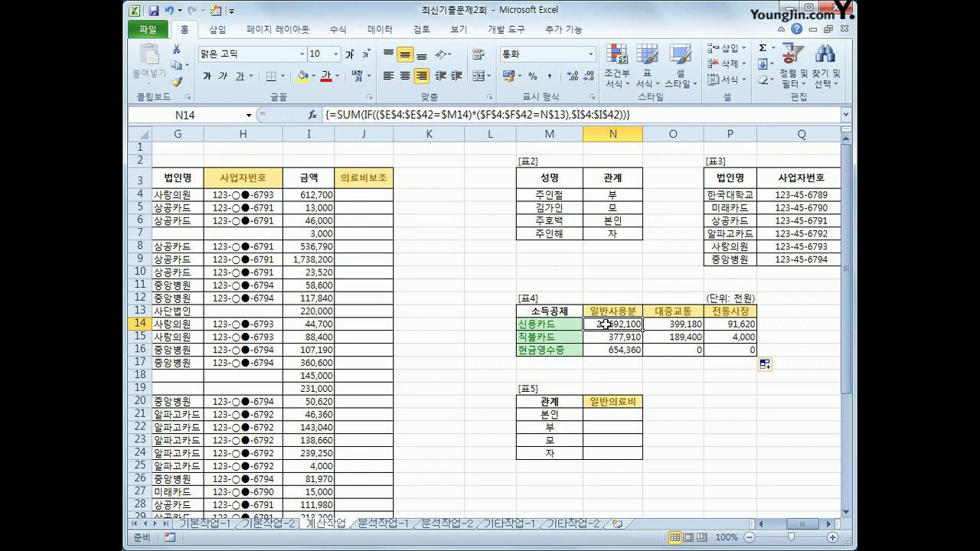
pyautogui.click(338, 115)
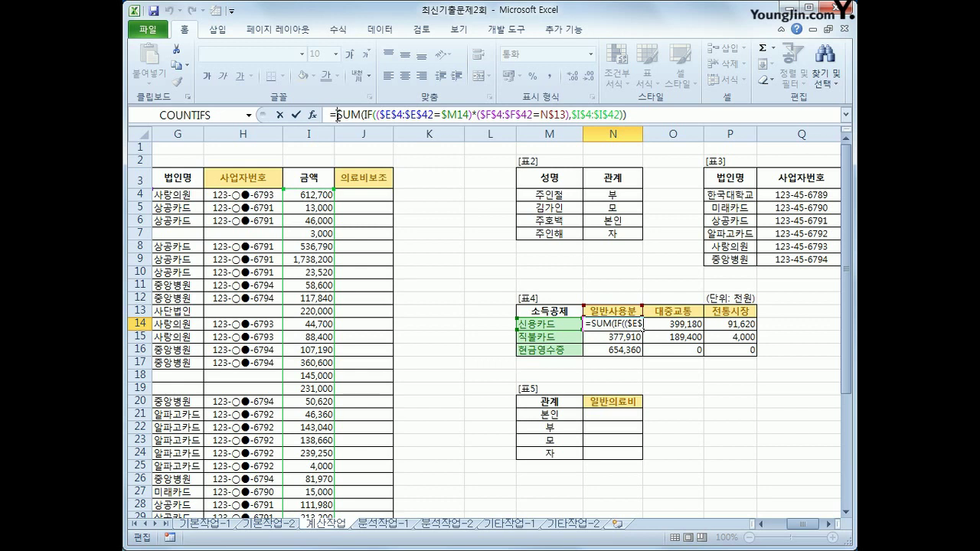
pyautogui.write('TEXT(')
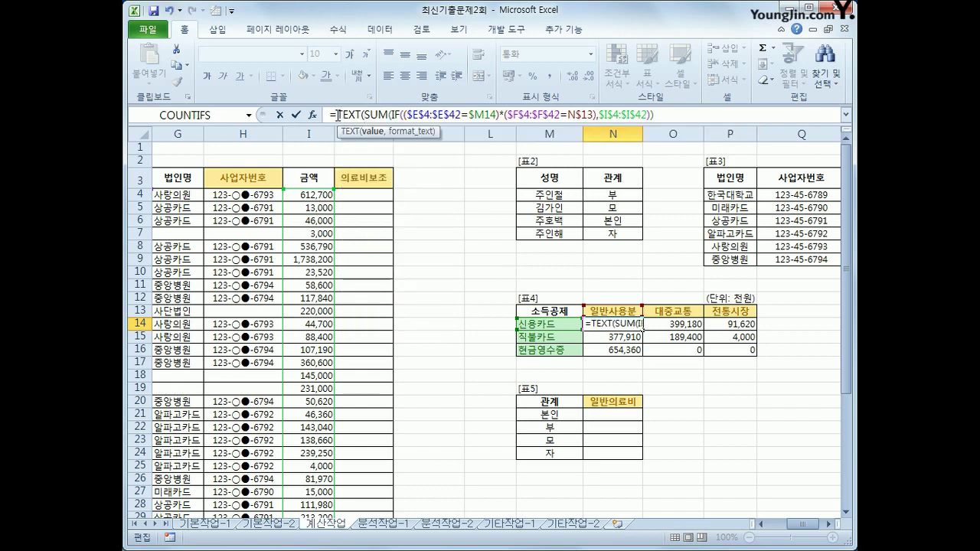
pyautogui.click(649, 114)
pyautogui.write('),"')
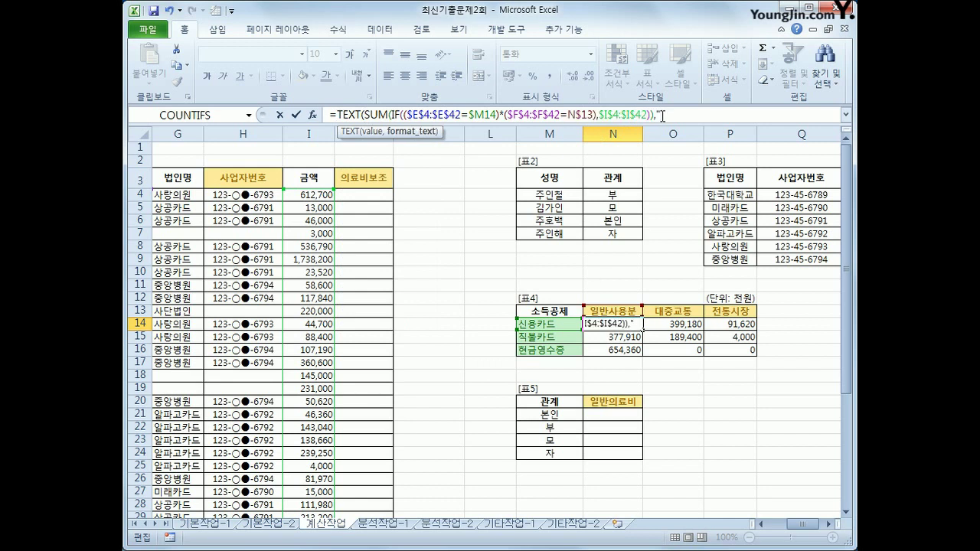
pyautogui.write('#,##0,")')
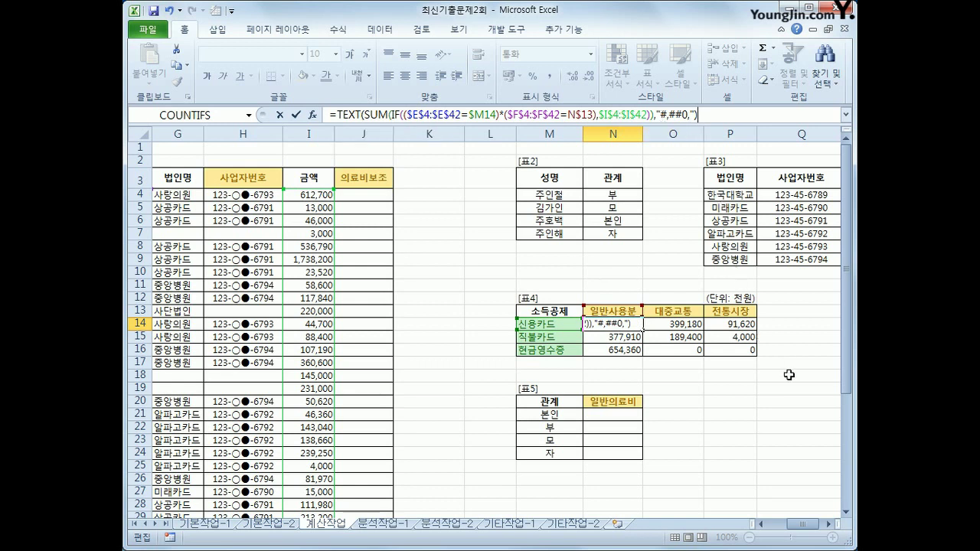
# Step: Enter N14's TEXT formula as an array formula and fill it across N14:P16
pyautogui.hotkey('ctrl', 'shift', 'Return')
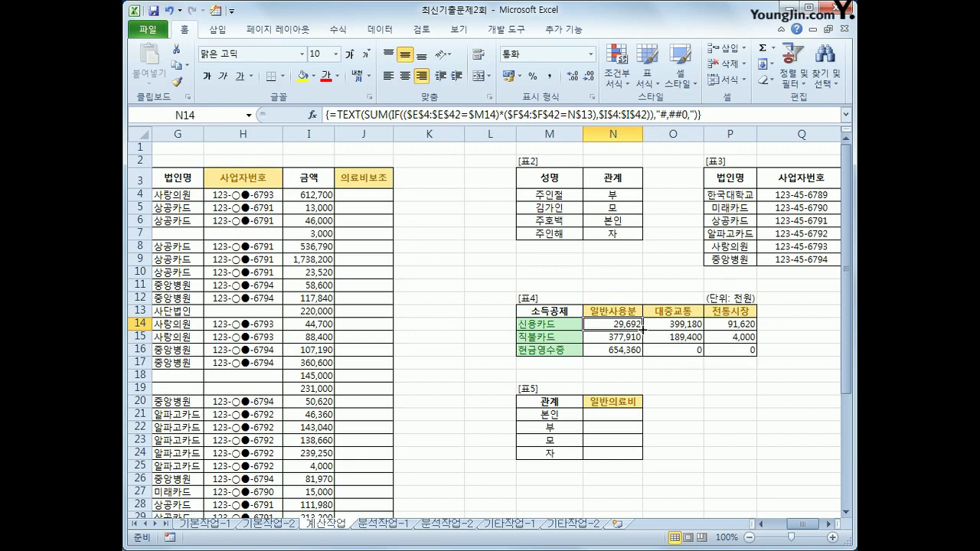
pyautogui.moveTo(642, 330); pyautogui.dragTo(638, 354)
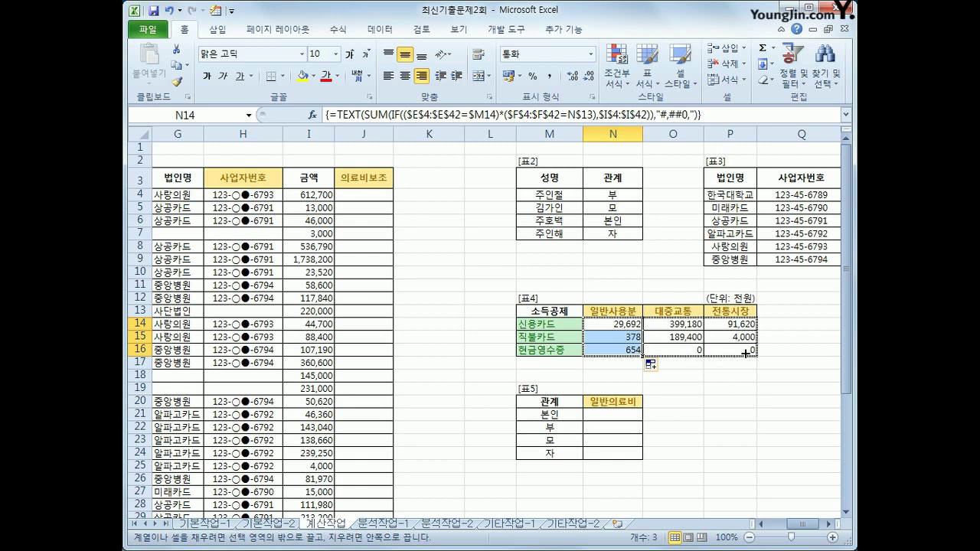
pyautogui.moveTo(745, 352); pyautogui.dragTo(744, 353)
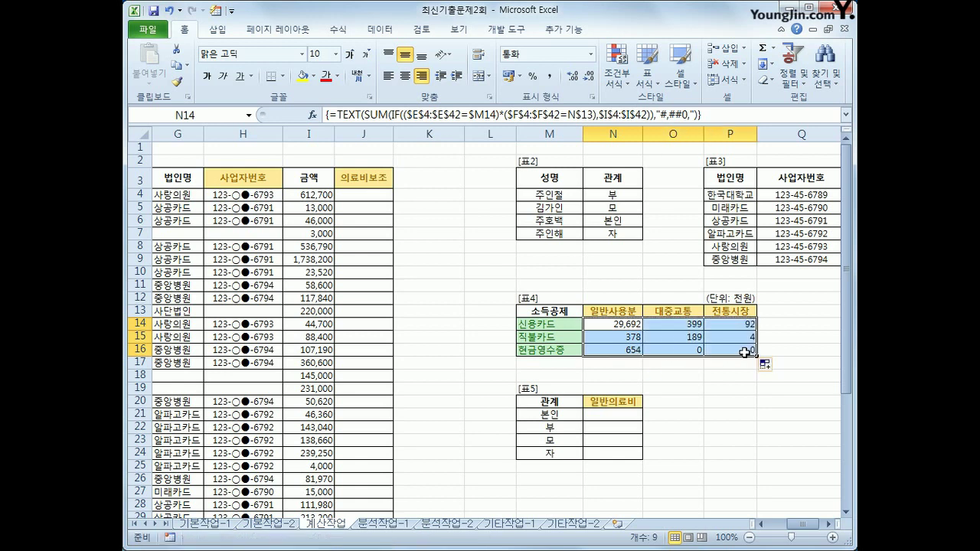
pyautogui.click(744, 353)
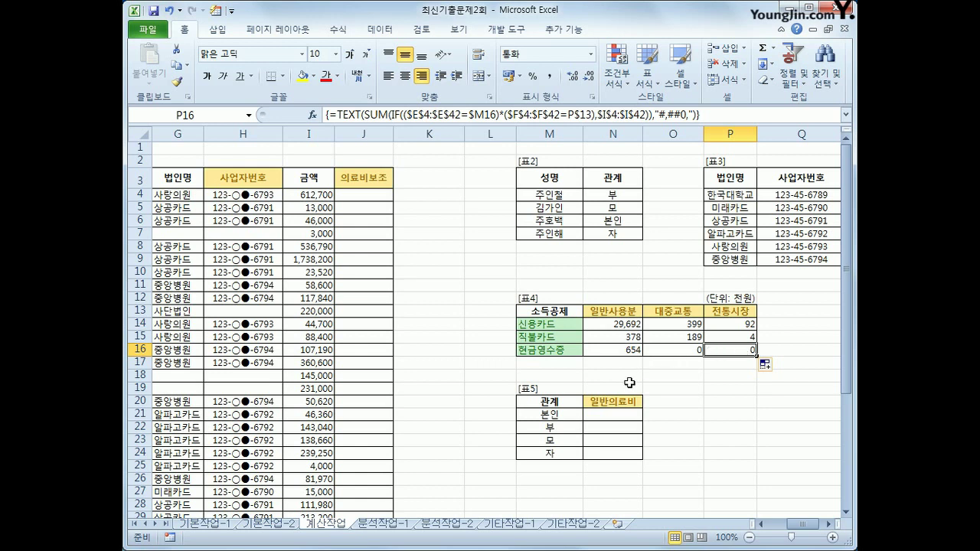
# Step: Start a LARGE formula with a nested IF function in N21, the 일반의료비 cell for 본인 in 표5
pyautogui.click(606, 416)
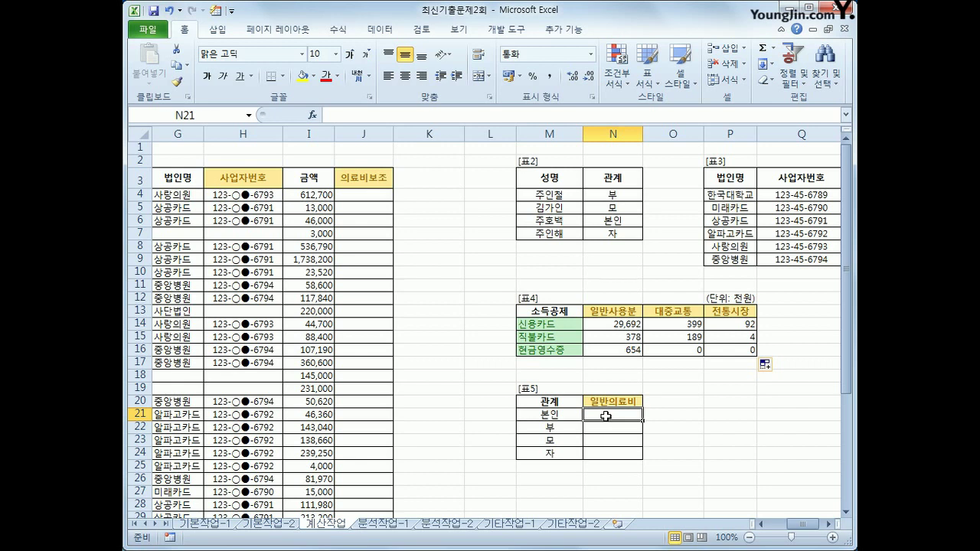
pyautogui.write('=la')
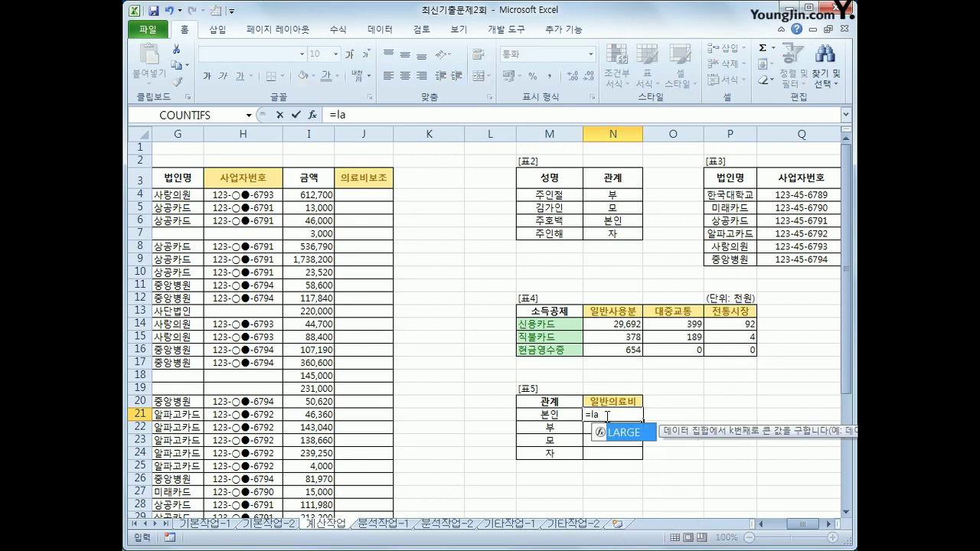
pyautogui.press('Tab')
pyautogui.write('if(')
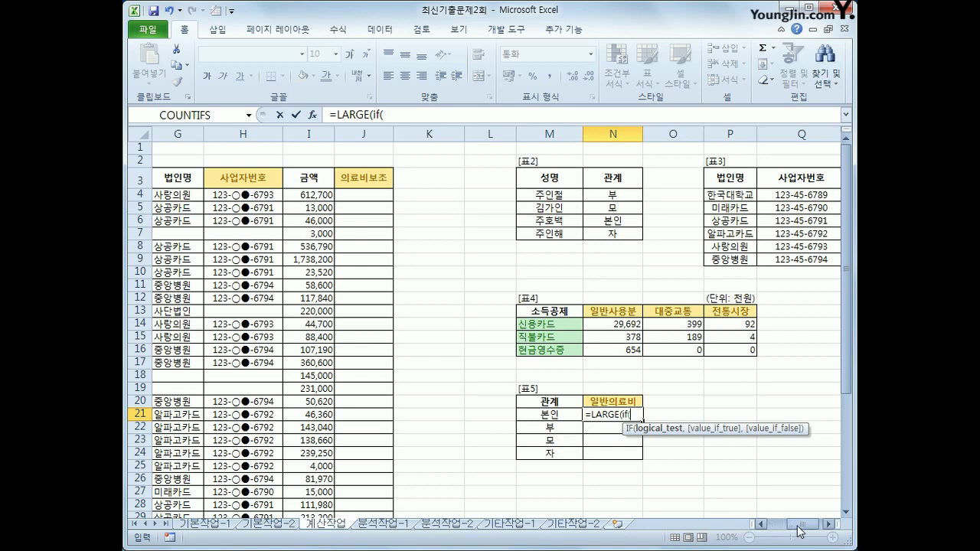
# Step: Add the first condition comparing the absolute 관계 range $C$4:$C$42 with M21, and close its parenthesis
pyautogui.moveTo(799, 527); pyautogui.dragTo(784, 525)
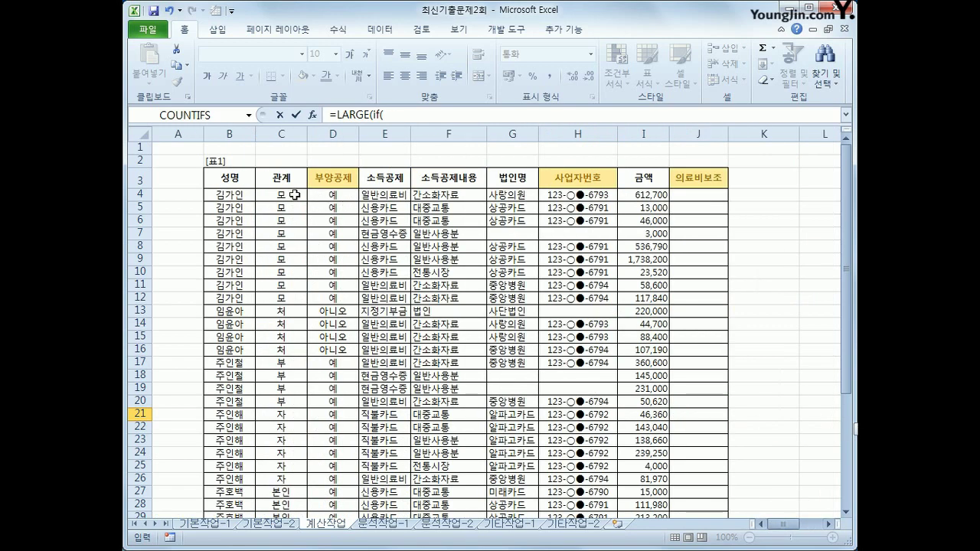
pyautogui.moveTo(295, 194); pyautogui.dragTo(291, 487)
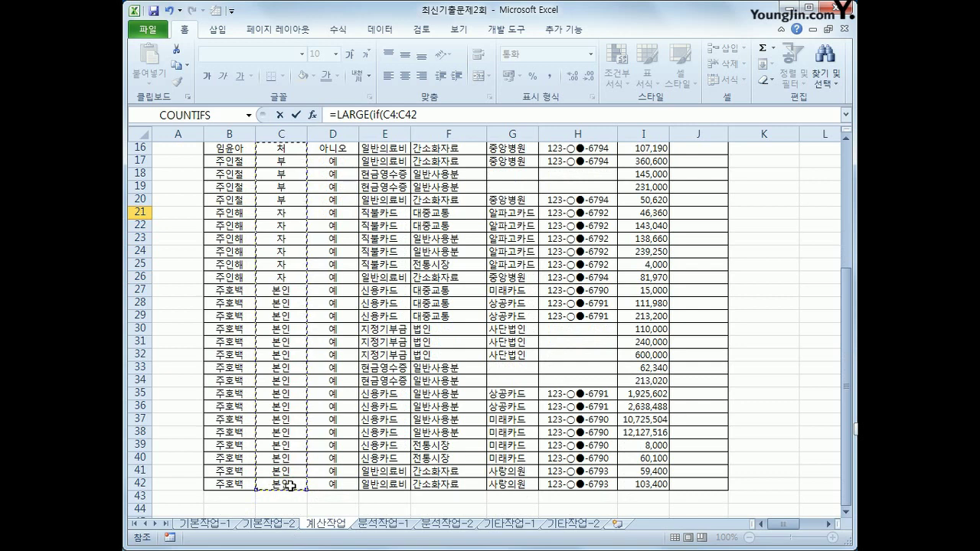
pyautogui.press('F4')
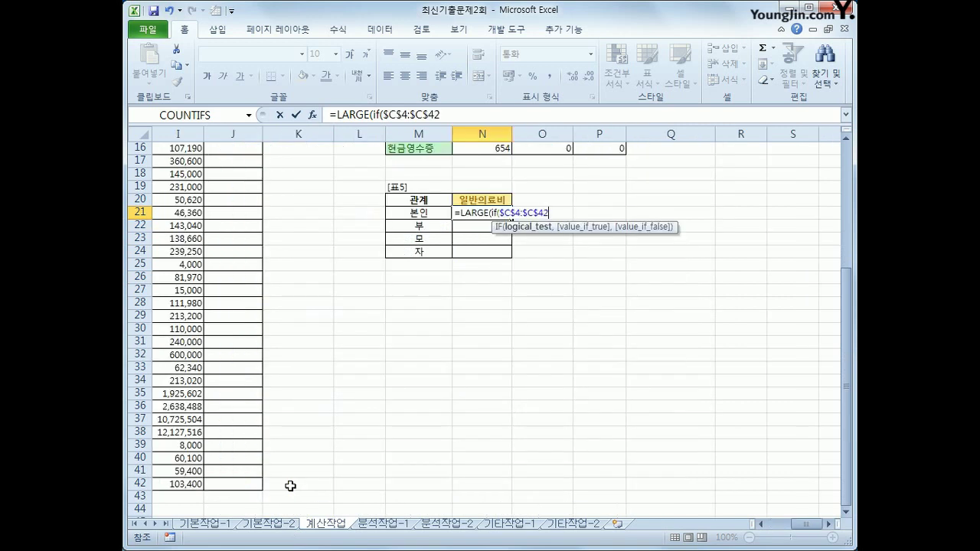
pyautogui.write('=')
pyautogui.press('Left')
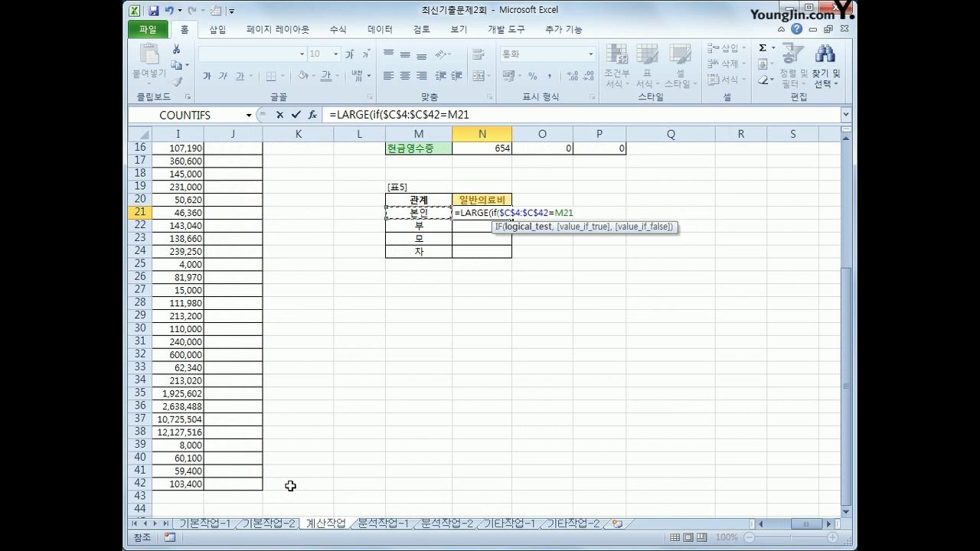
pyautogui.write(')')
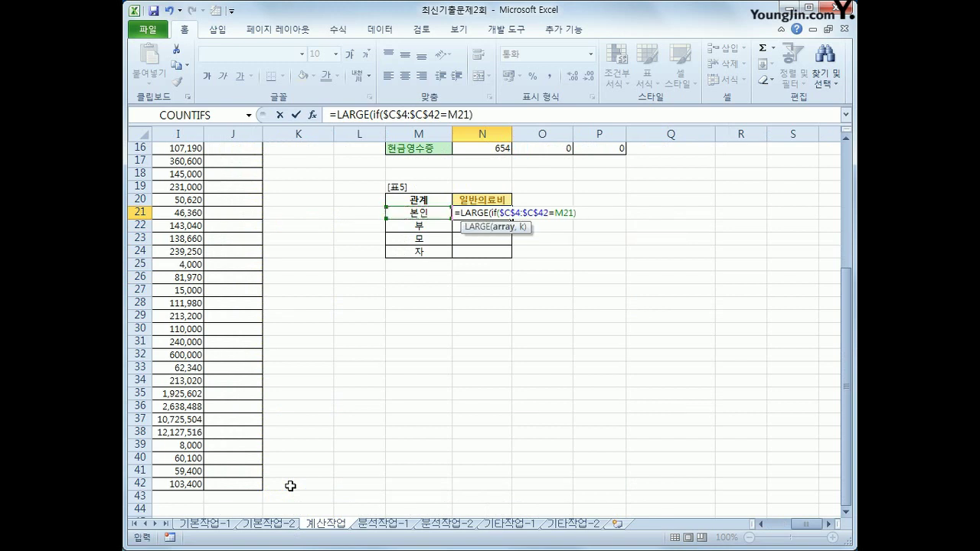
# Step: Multiply by a second condition that starts with the 소득공제 column from E4
pyautogui.write('*')
pyautogui.click(804, 527)
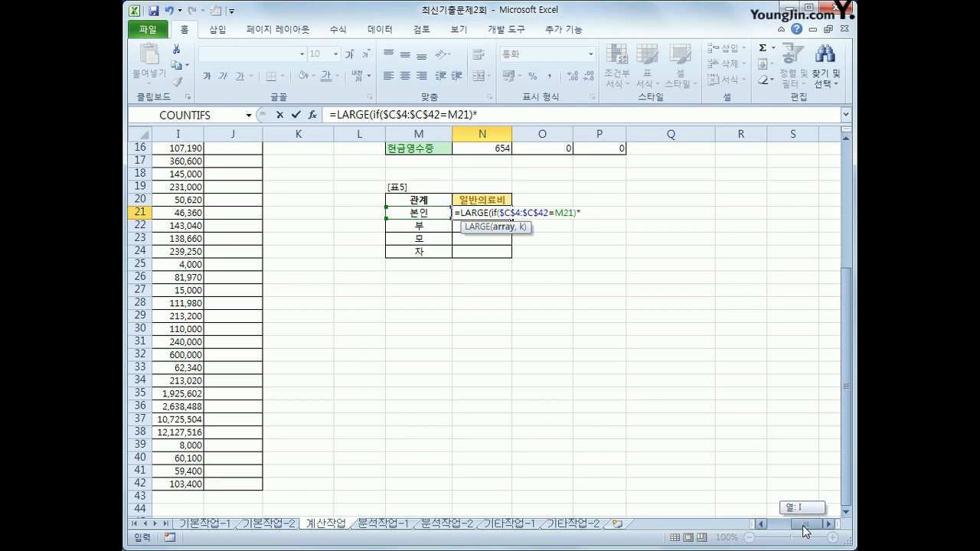
pyautogui.moveTo(804, 526); pyautogui.dragTo(782, 526)
pyautogui.scroll(5, 383, 344)
pyautogui.click(339, 195)
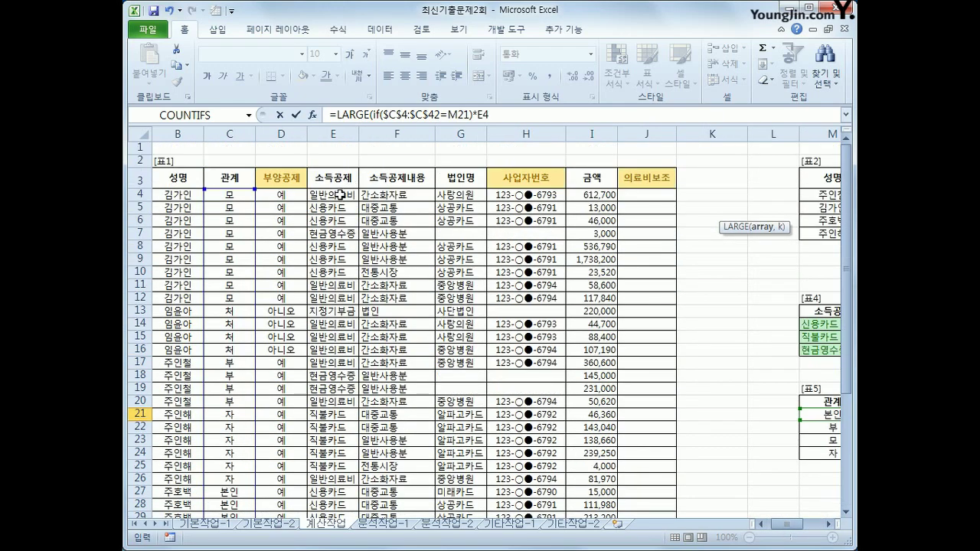
# Step: Extend N21's IF test with the second criterion ($E$4:$E$42=N$20), multiplied with the relationship criterion
pyautogui.moveTo(339, 195); pyautogui.dragTo(349, 496)
pyautogui.click(499, 114)
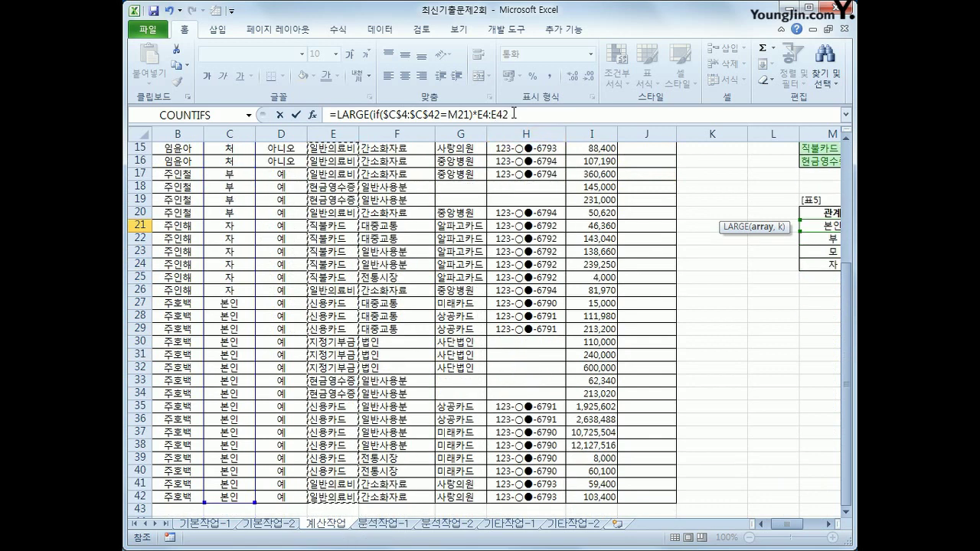
pyautogui.press('F4')
pyautogui.click(547, 113)
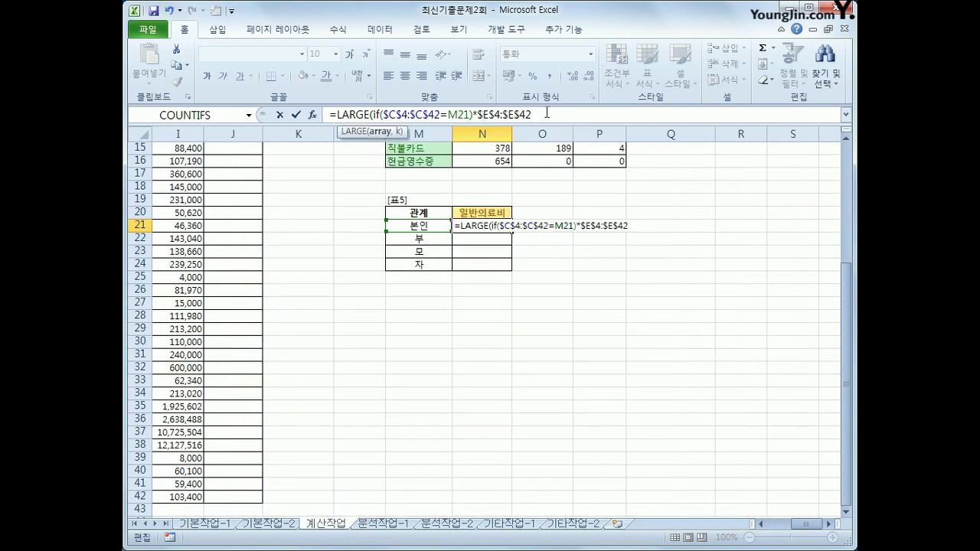
pyautogui.write('=')
pyautogui.click(483, 212)
pyautogui.press('F4')
pyautogui.press('F4')
pyautogui.click(477, 114)
pyautogui.write('(')
pyautogui.click(578, 115)
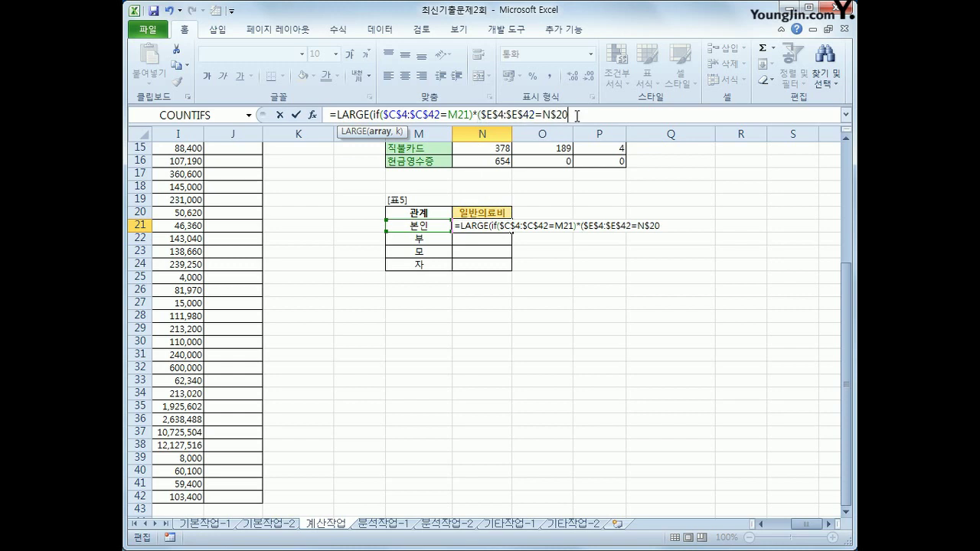
pyautogui.write('),')
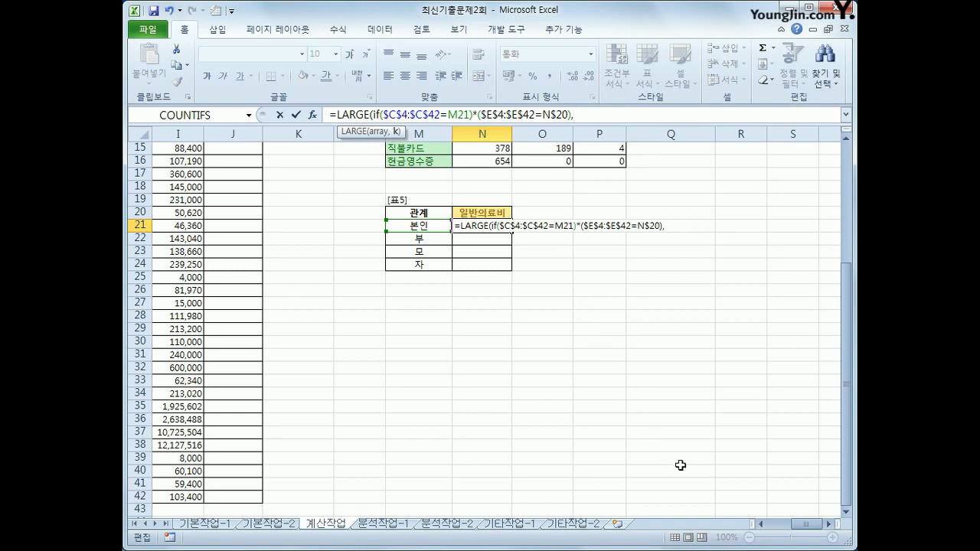
# Step: Complete the LARGE function in N21 with $I$4:$I$42 as the IF result and 1 as the k value
pyautogui.moveTo(801, 526); pyautogui.dragTo(781, 526)
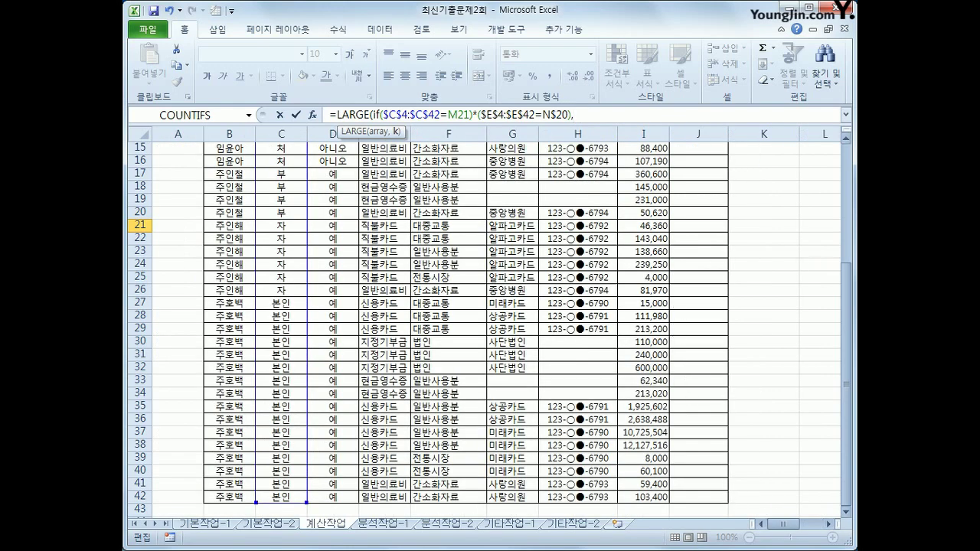
pyautogui.moveTo(844, 318); pyautogui.dragTo(844, 205)
pyautogui.click(657, 180)
pyautogui.moveTo(657, 181); pyautogui.dragTo(650, 498)
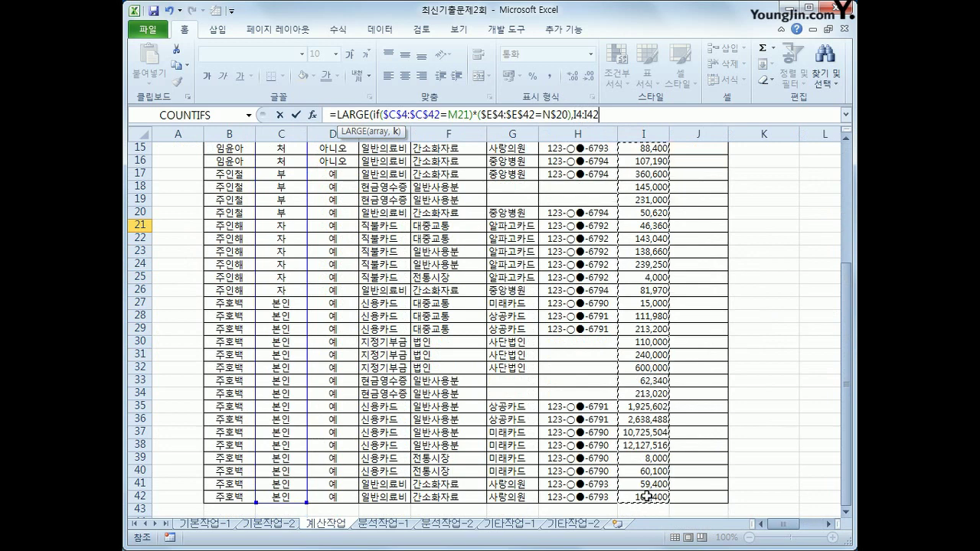
pyautogui.press('F4')
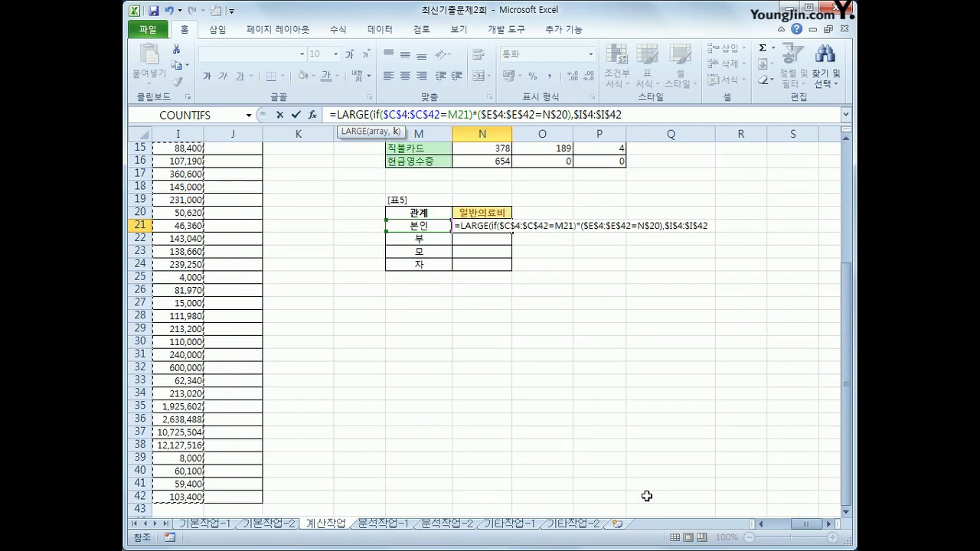
pyautogui.write(')')
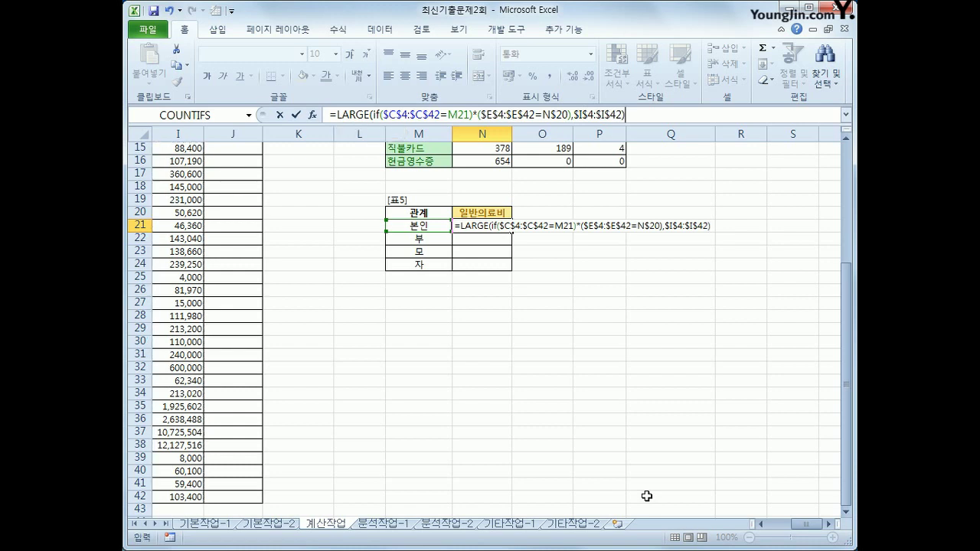
pyautogui.write(',')
pyautogui.write('1)')
# Step: Subtract a SMALL function that reuses a copy of LARGE's arguments, and try to enter N21 as an array formula
pyautogui.write('-')
pyautogui.moveTo(371, 115); pyautogui.dragTo(646, 116)
pyautogui.hotkey('ctrl', 'c')
pyautogui.click(646, 116)
pyautogui.hotkey('ctrl', 'v')
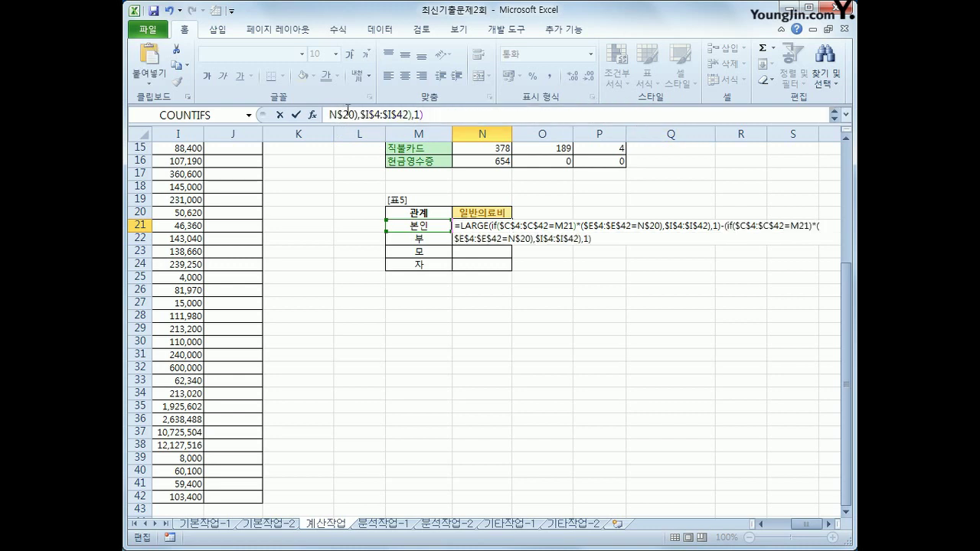
pyautogui.click(846, 114)
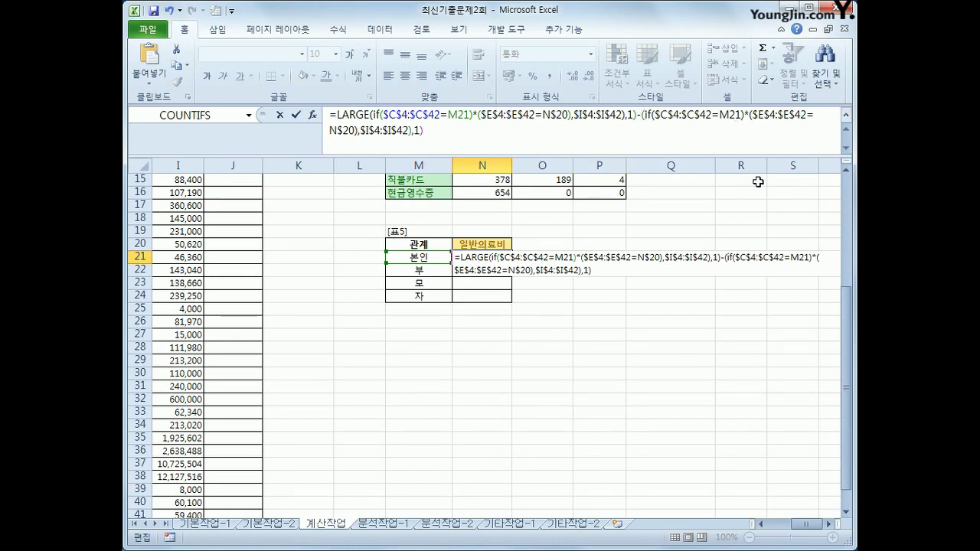
pyautogui.write('SMALL')
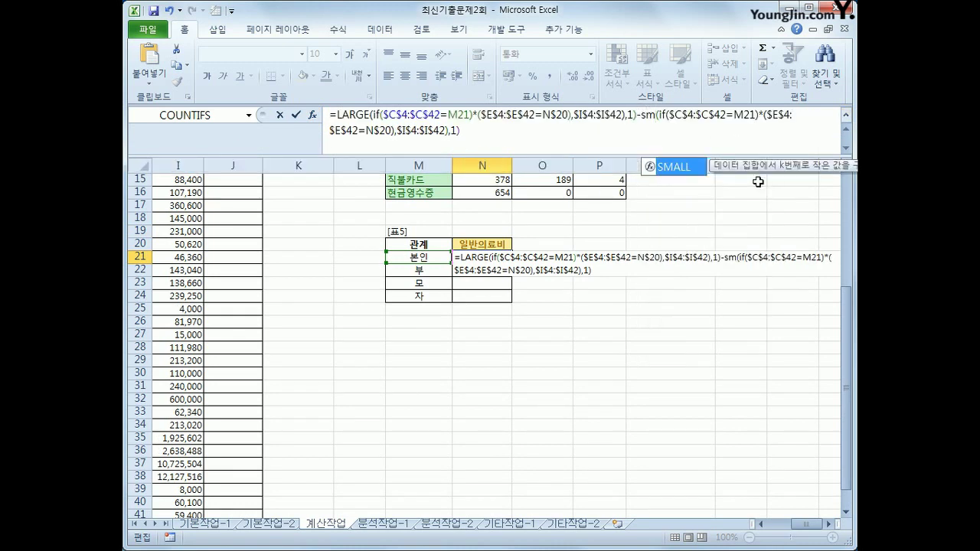
pyautogui.click(589, 136)
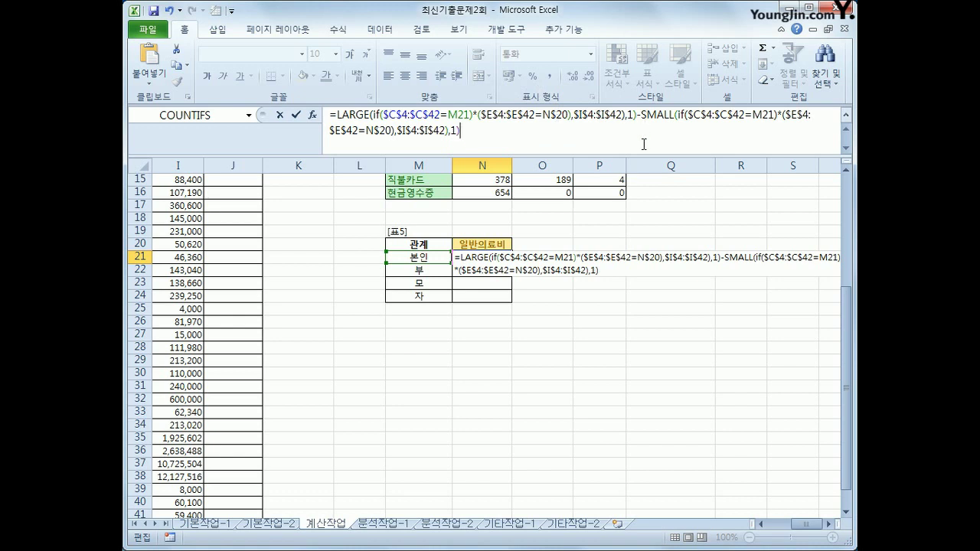
pyautogui.hotkey('ctrl', 'shift', 'Return')
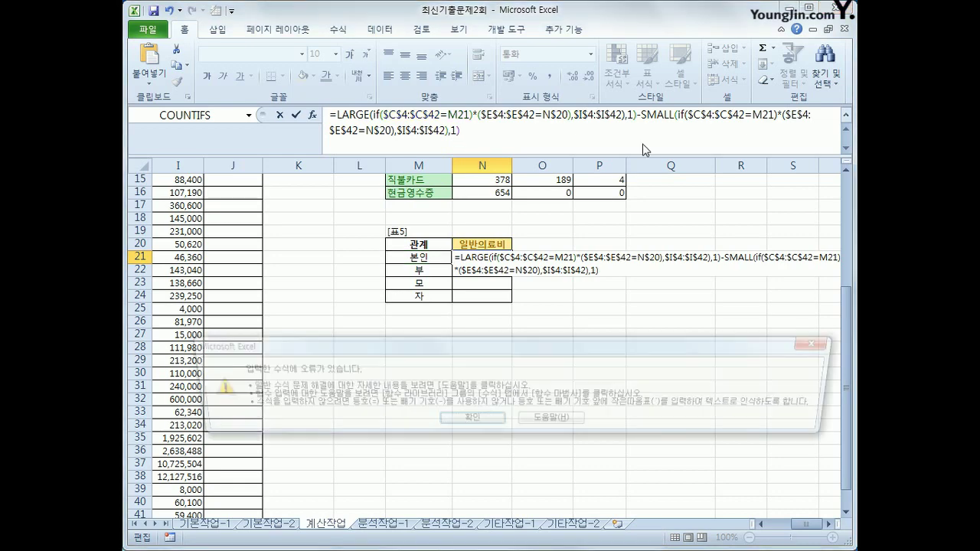
pyautogui.click(454, 423)
# Step: Insert the missing opening parenthesis before $C$4:$C$42=M21 in the IF inside LARGE
pyautogui.click(474, 116)
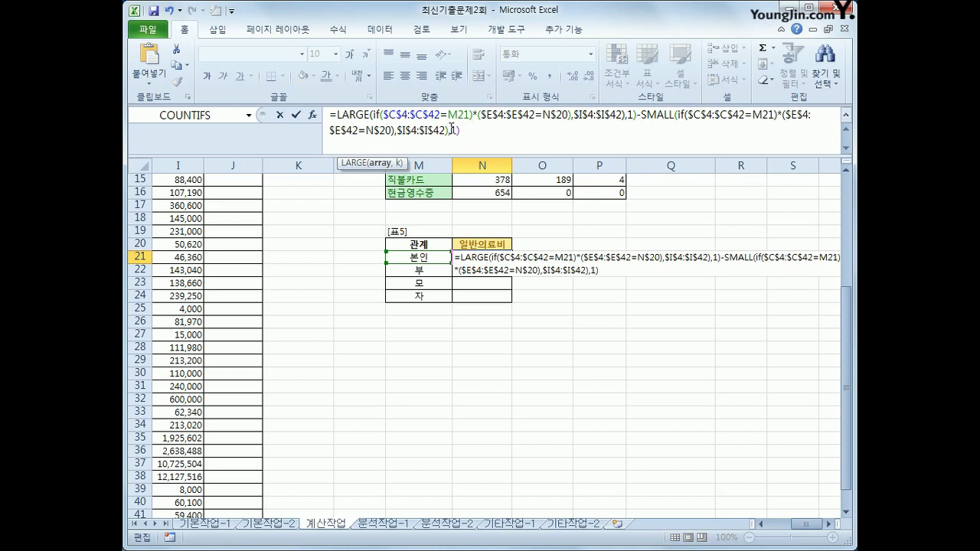
pyautogui.click(383, 115)
pyautogui.moveTo(383, 115); pyautogui.dragTo(400, 116)
pyautogui.hotkey('ctrl', 'End')
pyautogui.click(381, 115)
pyautogui.write('(')
pyautogui.press('BackSpace')
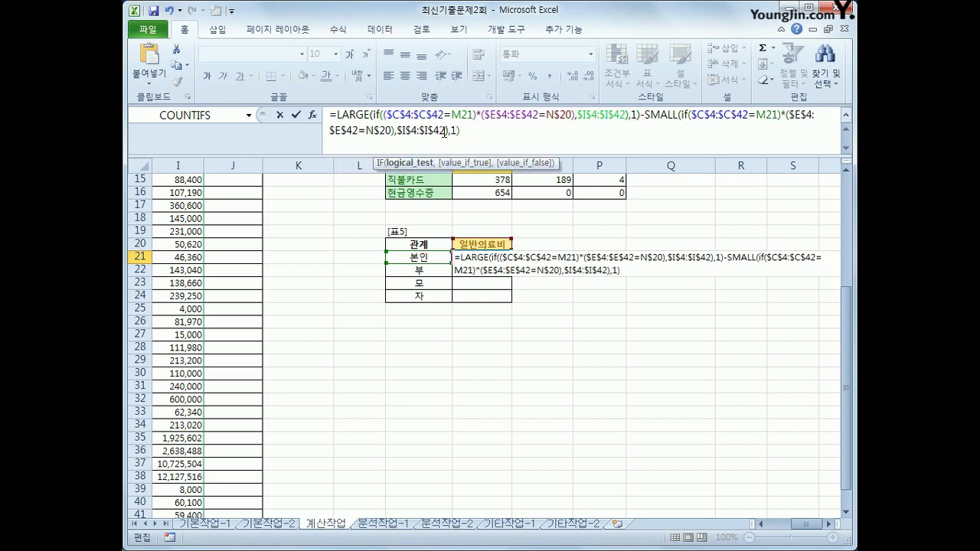
pyautogui.moveTo(383, 115); pyautogui.dragTo(576, 116)
pyautogui.click(626, 115)
pyautogui.click(640, 115)
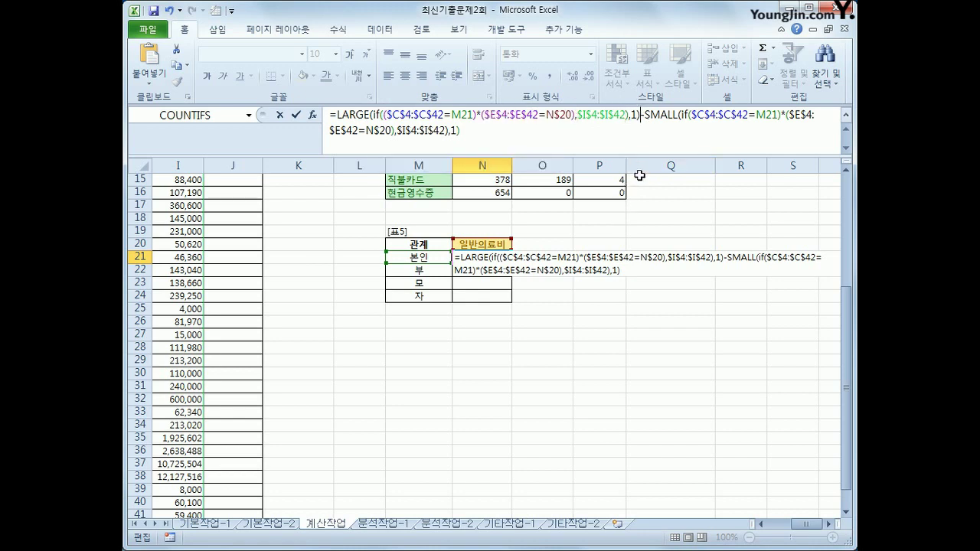
# Step: Insert the same missing parenthesis in SMALL's IF, then enter N21 as an array formula and fill it down to N24
pyautogui.click(693, 121)
pyautogui.write('(')
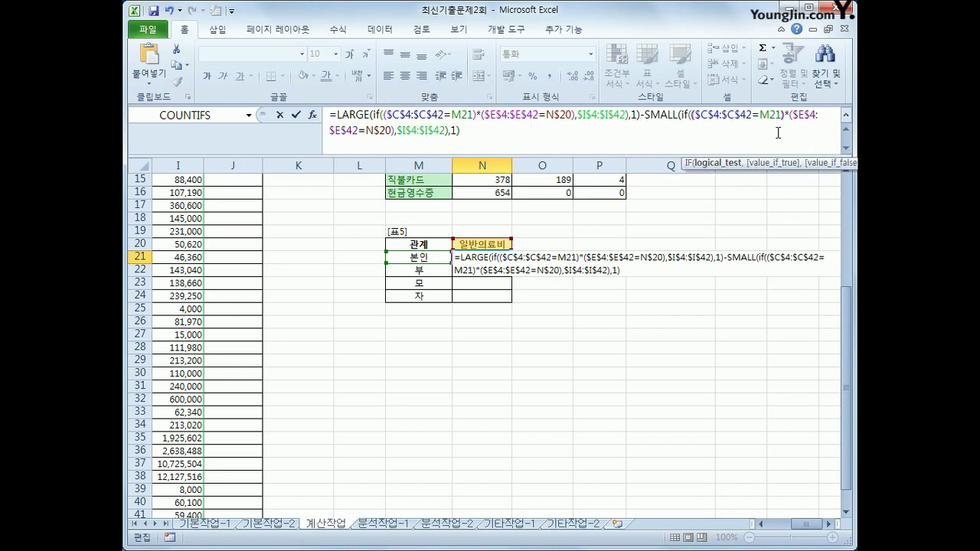
pyautogui.click(599, 133)
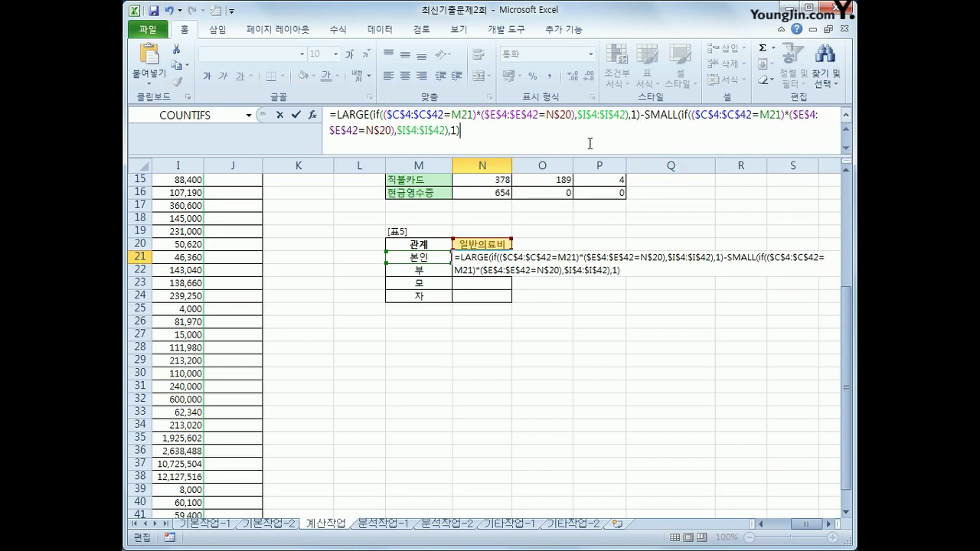
pyautogui.hotkey('ctrl', 'shift', 'Return')
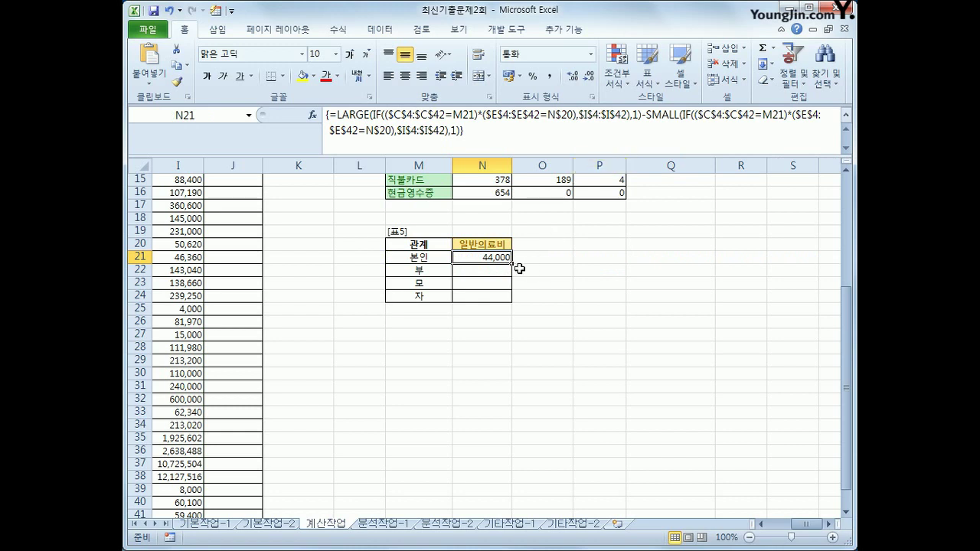
pyautogui.moveTo(512, 263); pyautogui.dragTo(506, 304)
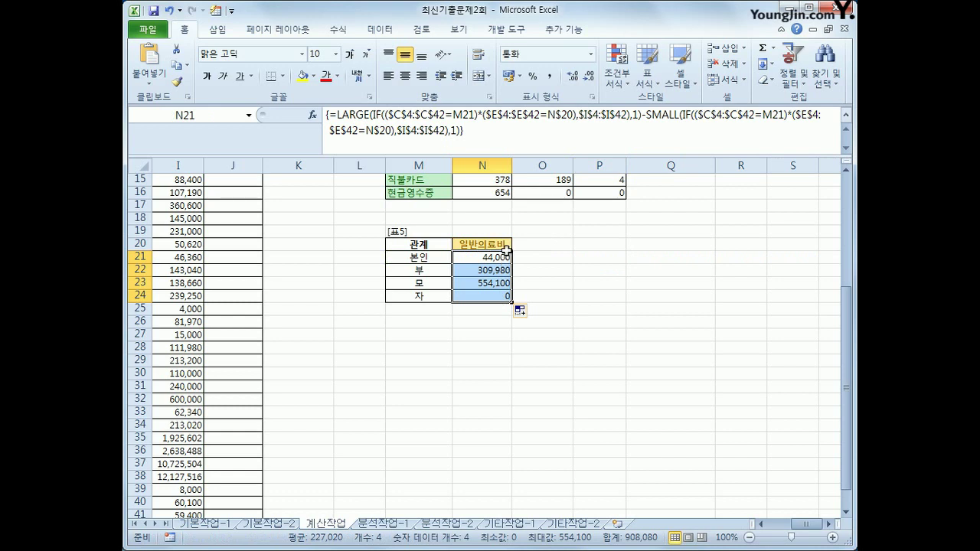
# Step: Review the grouped criteria inside the LARGE function's IF in N21's array formula
pyautogui.moveTo(385, 115); pyautogui.dragTo(576, 115)
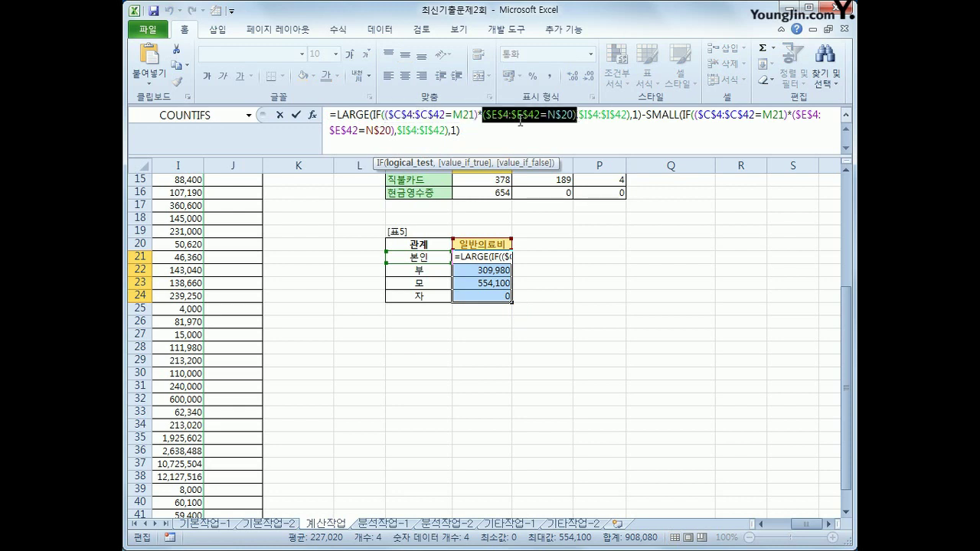
pyautogui.click(383, 115)
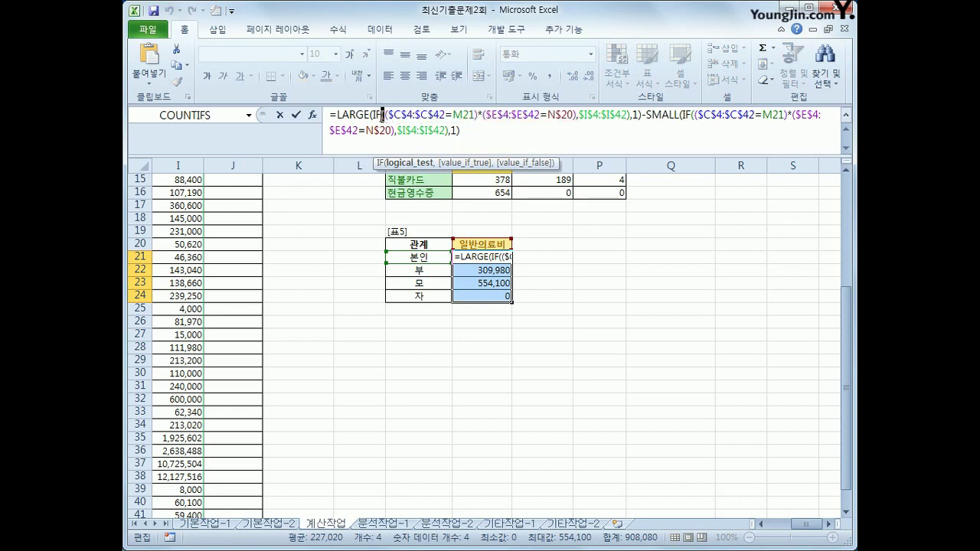
pyautogui.click(565, 127)
pyautogui.hotkey('ctrl', 'shift', 'Return')
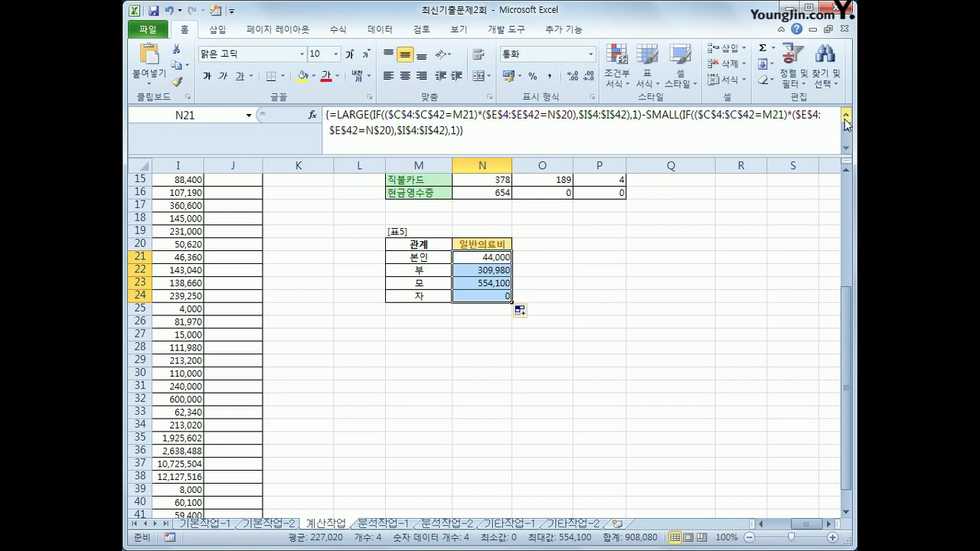
pyautogui.click(846, 115)
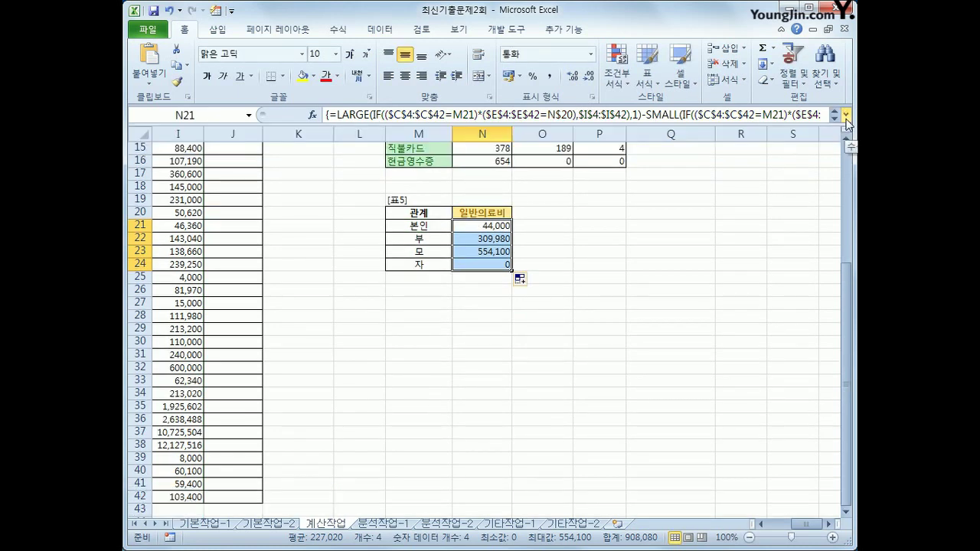
# Step: Select J4 under 의료비보조, open the Visual Basic editor and insert a new module into the workbook's project
pyautogui.click(600, 248)
pyautogui.click(766, 523)
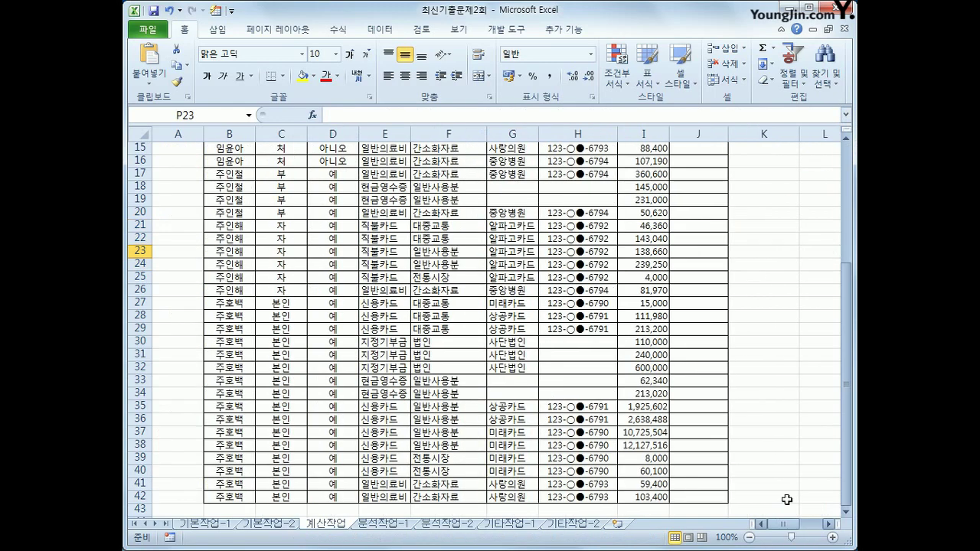
pyautogui.scroll(5, 787, 499)
pyautogui.click(711, 194)
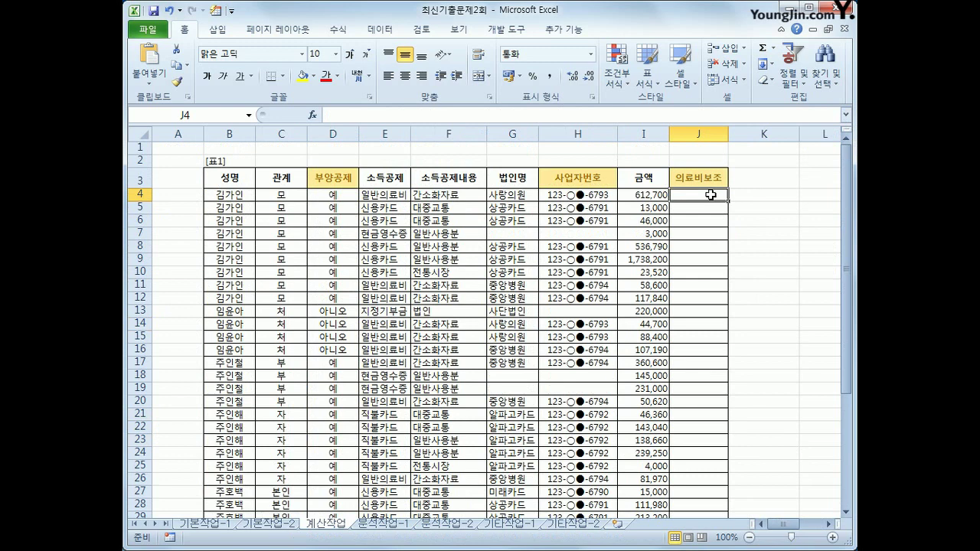
pyautogui.click(507, 29)
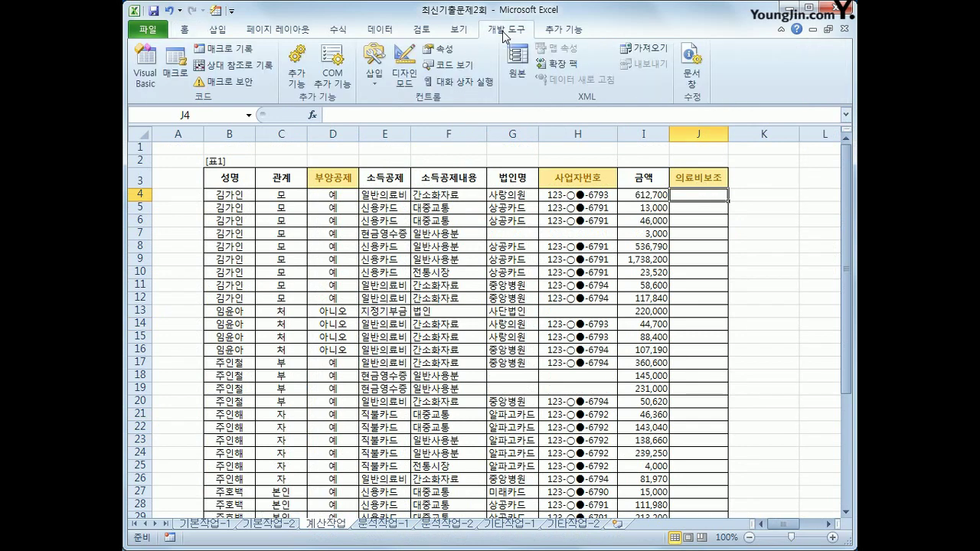
pyautogui.click(150, 69)
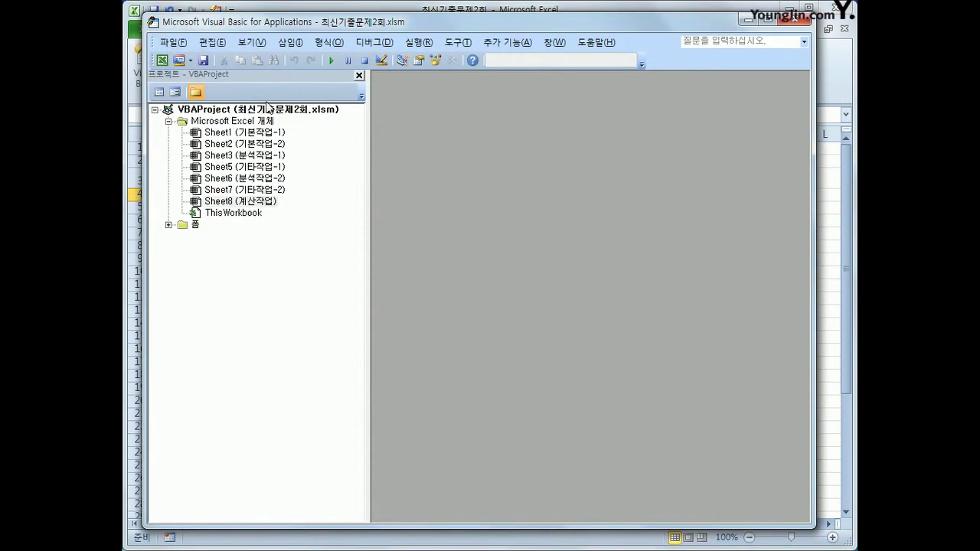
pyautogui.click(286, 46)
pyautogui.click(306, 91)
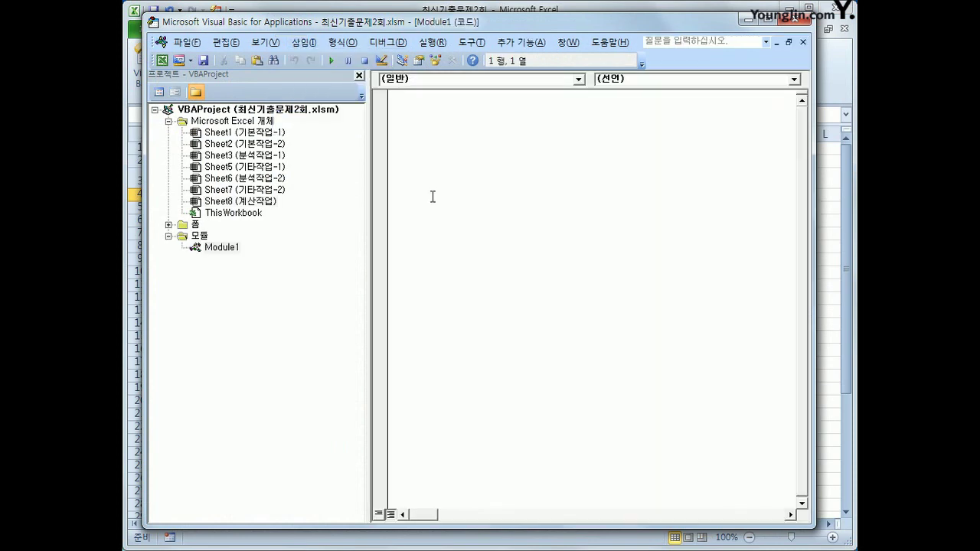
# Step: Declare the public function fn의료비보조 with the arguments 관계, 소득공제 and 금액 in the new module
pyautogui.write('public function fnㅇ')
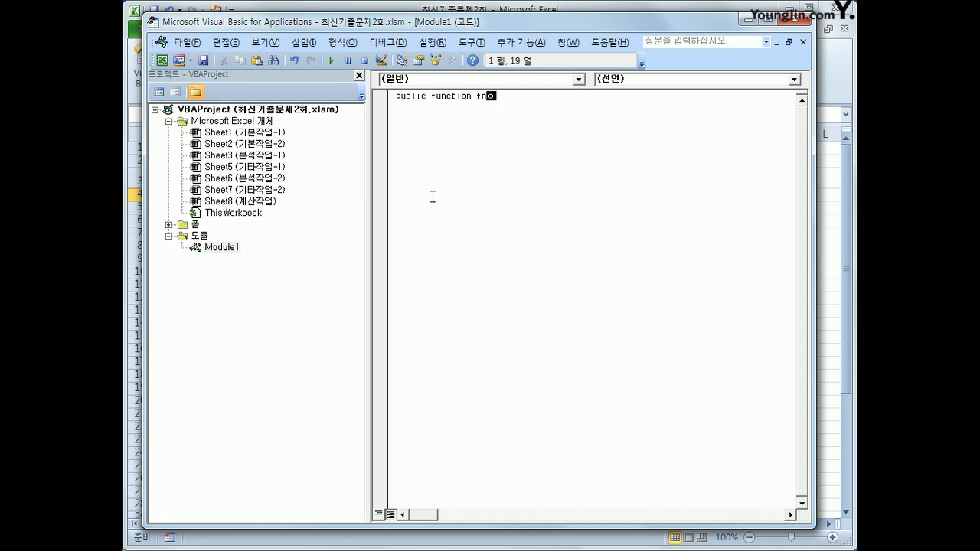
pyautogui.write('의로비')
pyautogui.write('보조(')
pyautogui.write('관계,')
pyautogui.write('소득공제,')
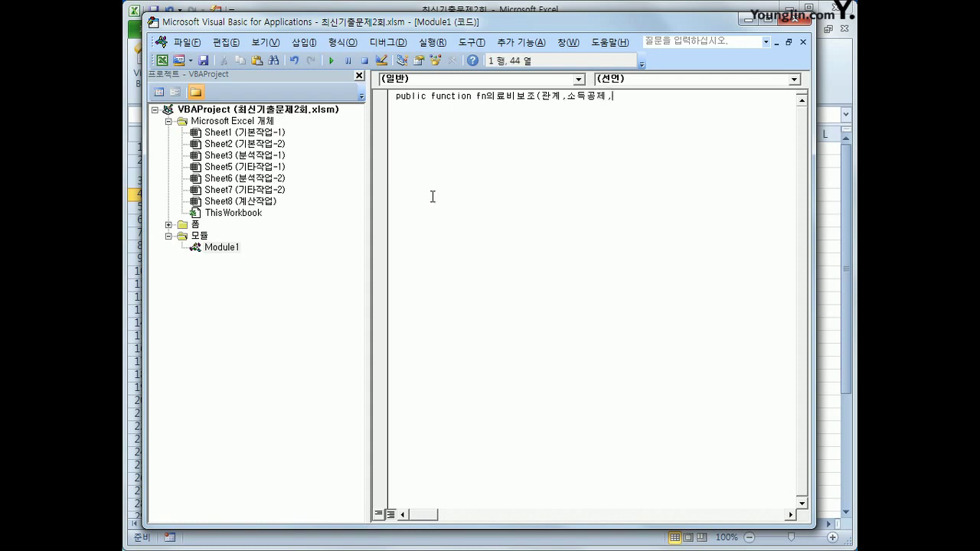
pyautogui.write('금액')
pyautogui.press('Return')
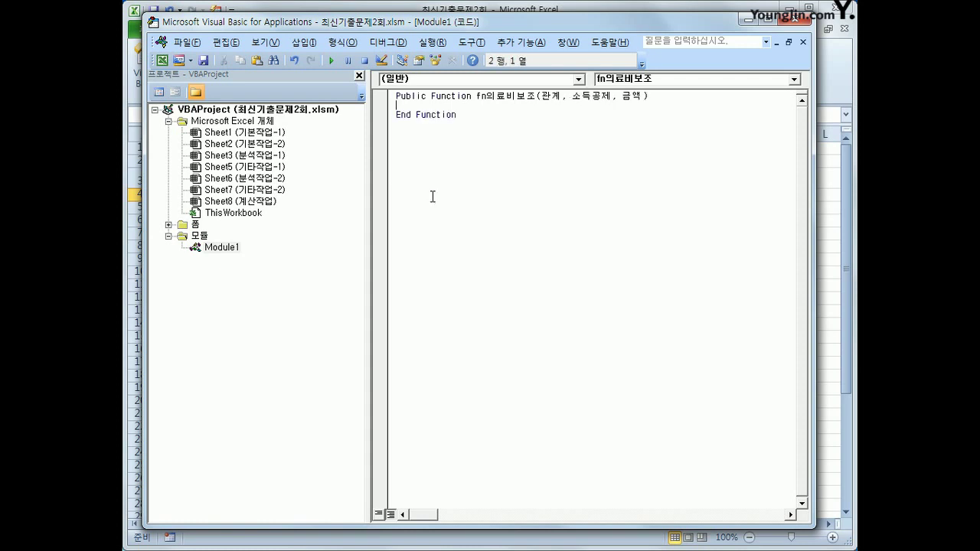
# Step: Add the indented condition line If 소득공제 = "일반의료비" Then inside the function
pyautogui.press('Tab')
pyautogui.write('ofo')
pyautogui.press('BackSpace')
pyautogui.press('BackSpace')
pyautogui.write('if 소득공제 ="일반의료비')
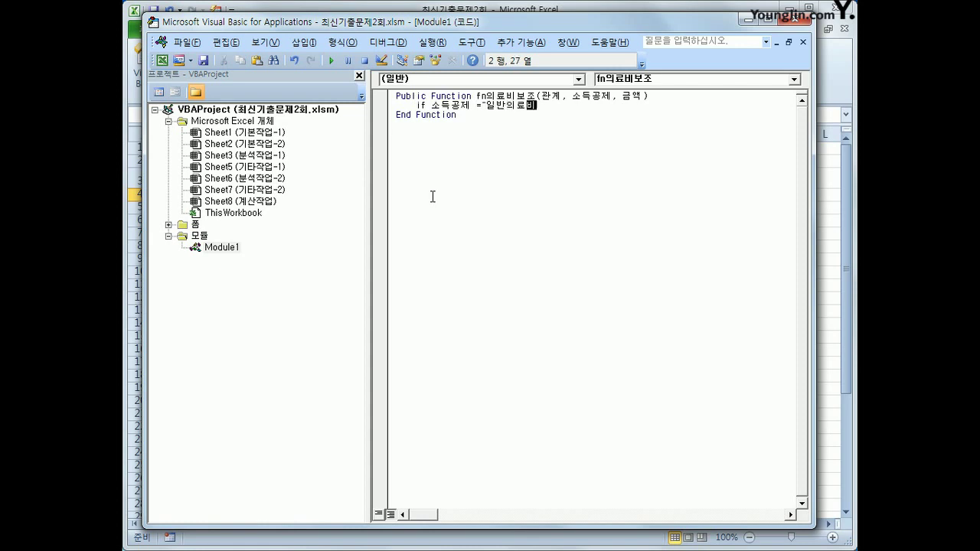
pyautogui.write('" te')
pyautogui.write('hen')
pyautogui.press('Return')
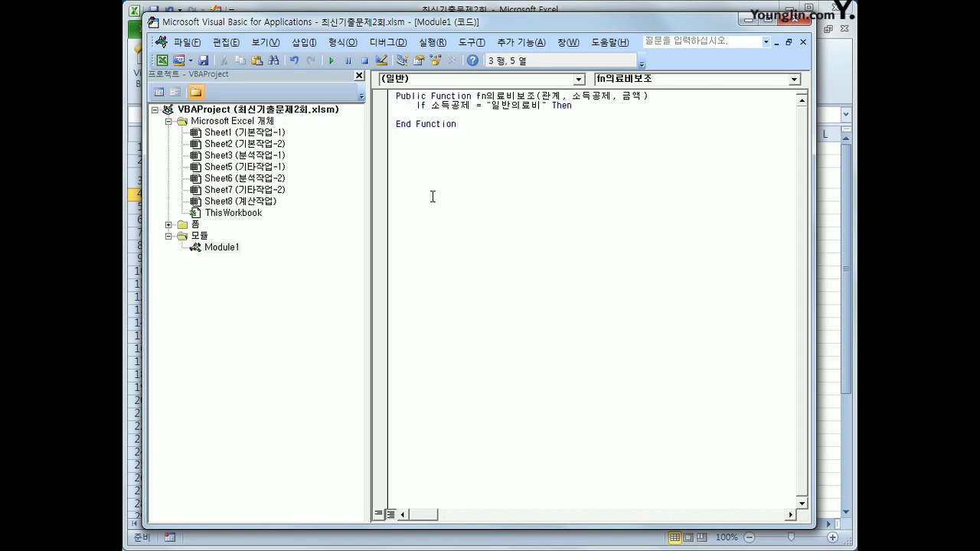
# Step: Add a nested If testing 관계 for "본인", "자" or "처" that assigns 금액 * 0.8 to fn의료비보조
pyautogui.press('Tab')
pyautogui.write('if 관계 ="본인" 이r 관계 =')
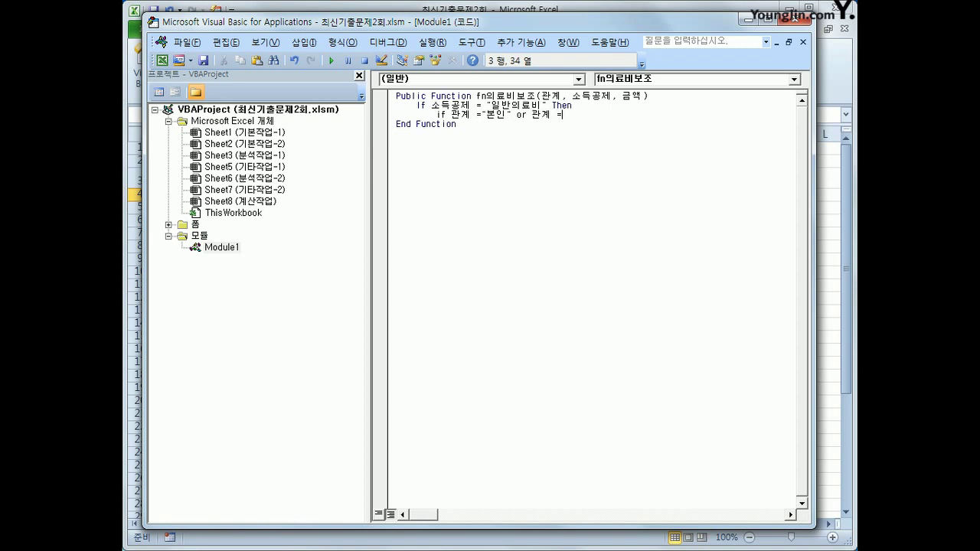
pyautogui.write('"자" or 관계 ="처" then')
pyautogui.press('Return')
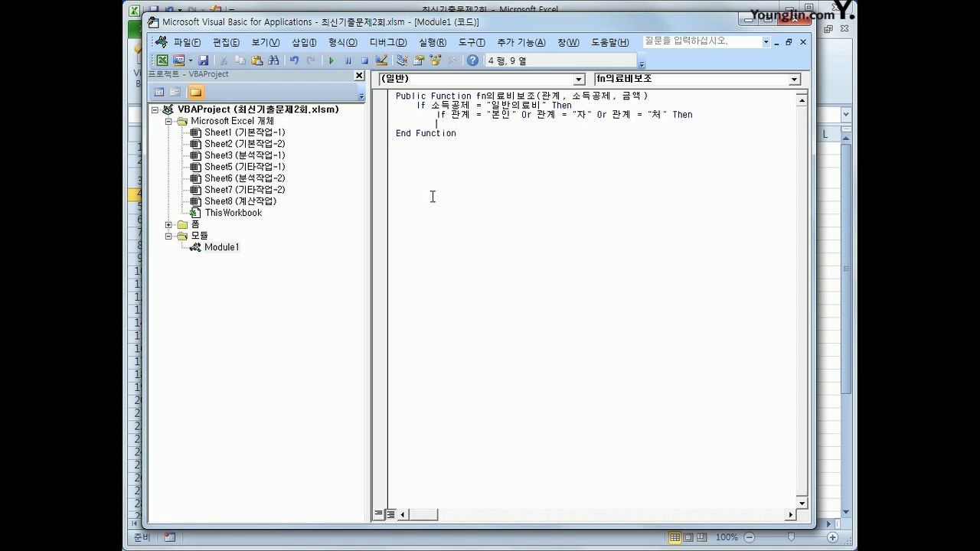
pyautogui.press('Tab')
pyautogui.write('fn의료비보조 = 금액 *')
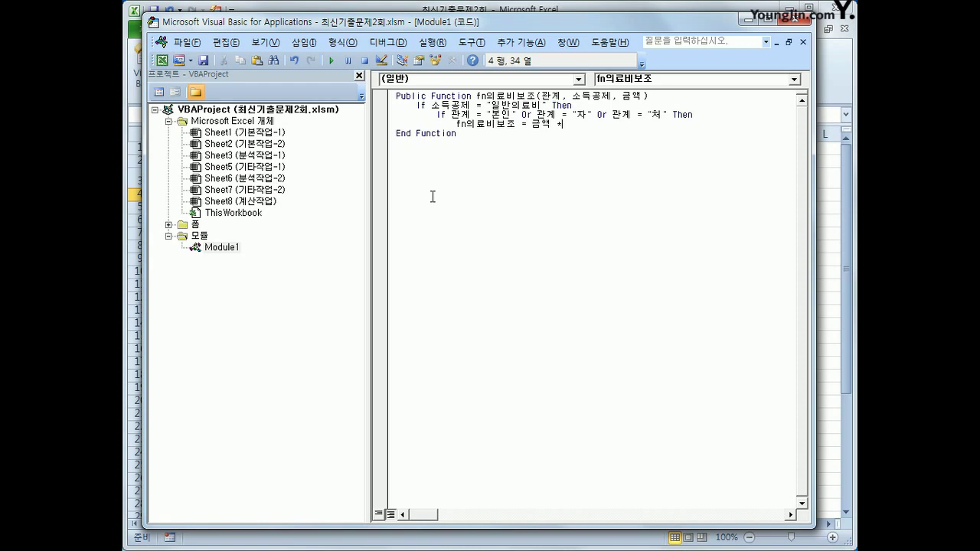
pyautogui.write('0.8')
pyautogui.press('Return')
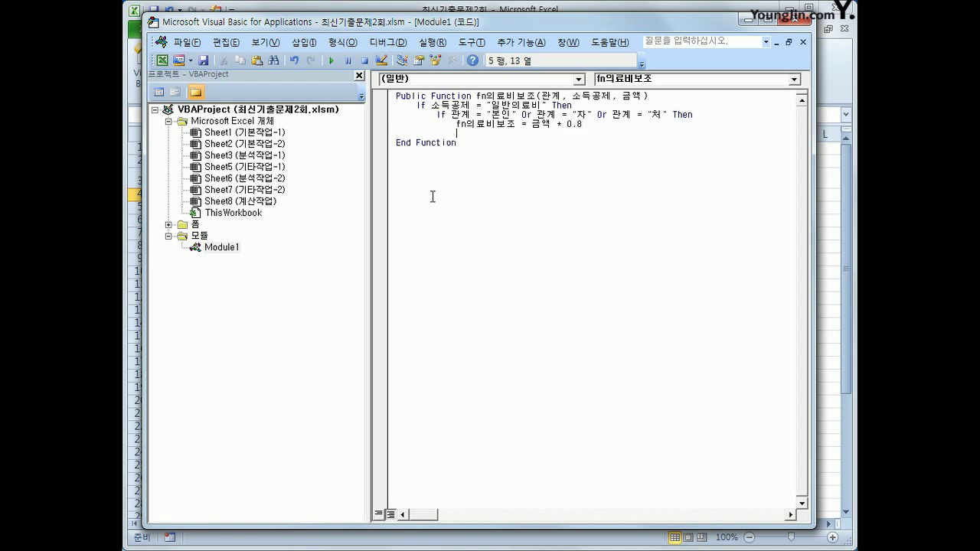
# Step: Add the inner Else branch assigning 금액 * 0.5 to fn의료비보조 and close the nested If with End If
pyautogui.press('BackSpace')
pyautogui.write('else')
pyautogui.press('Return')
pyautogui.press('Tab')
pyautogui.write('fn의')
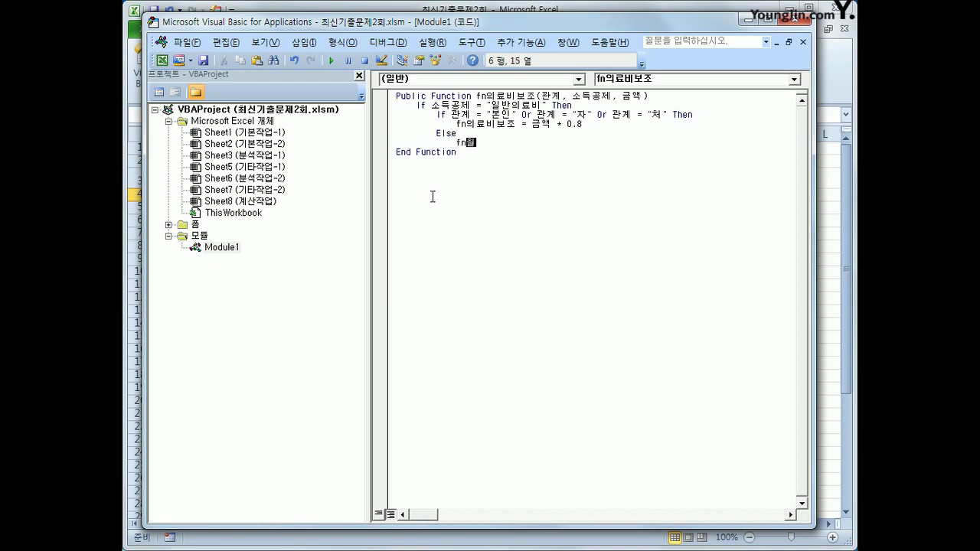
pyautogui.write('료비보조 = 금액 * 0.5')
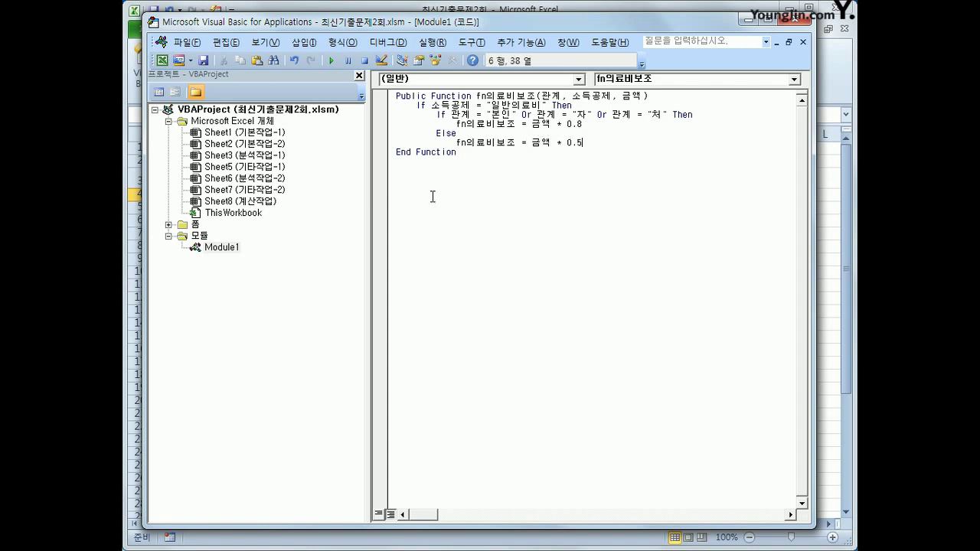
pyautogui.press('Return')
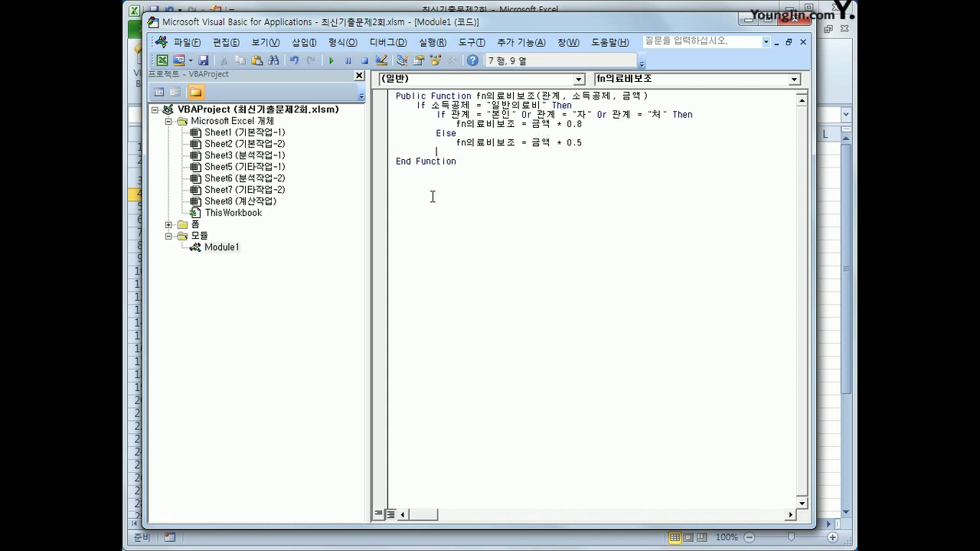
pyautogui.write('End If')
pyautogui.press('Return')
pyautogui.press('BackSpace')
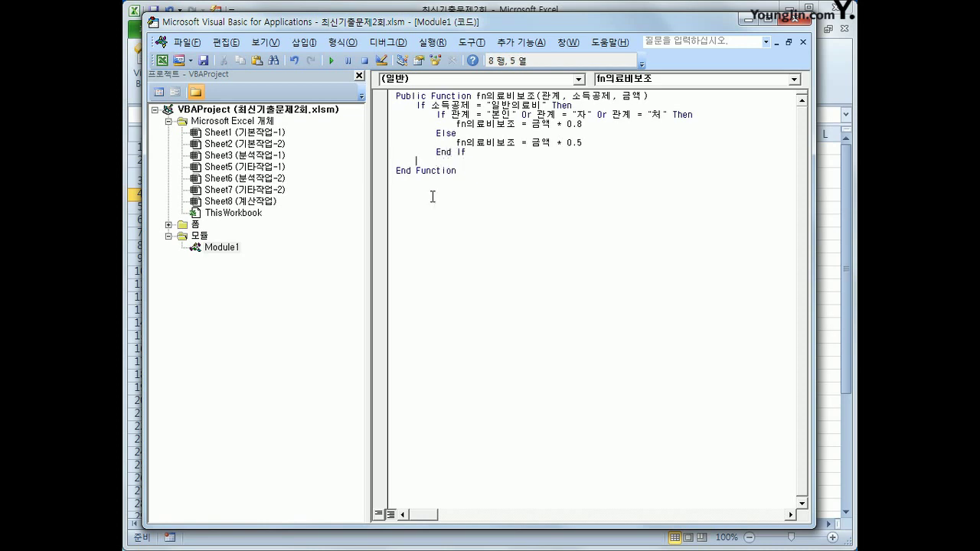
# Step: Add the outer Else branch setting fn의료비보조 = 0 and close the outer condition with End If
pyautogui.write('else')
pyautogui.press('Return')
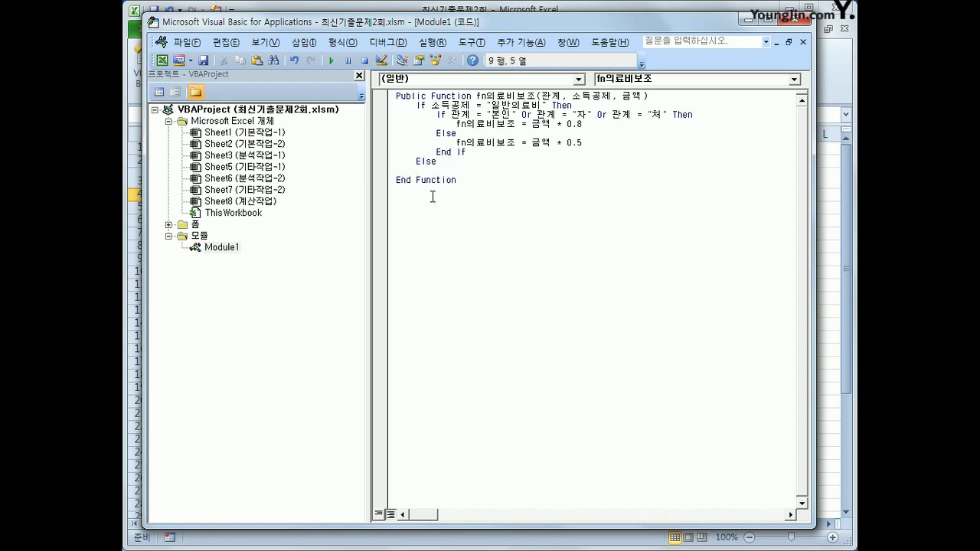
pyautogui.press('Tab')
pyautogui.write('fn')
pyautogui.press('BackSpace')
pyautogui.press('BackSpace')
pyautogui.press('Tab')
pyautogui.write('f')
pyautogui.write('n의료비보조 = 0')
pyautogui.press('Return')
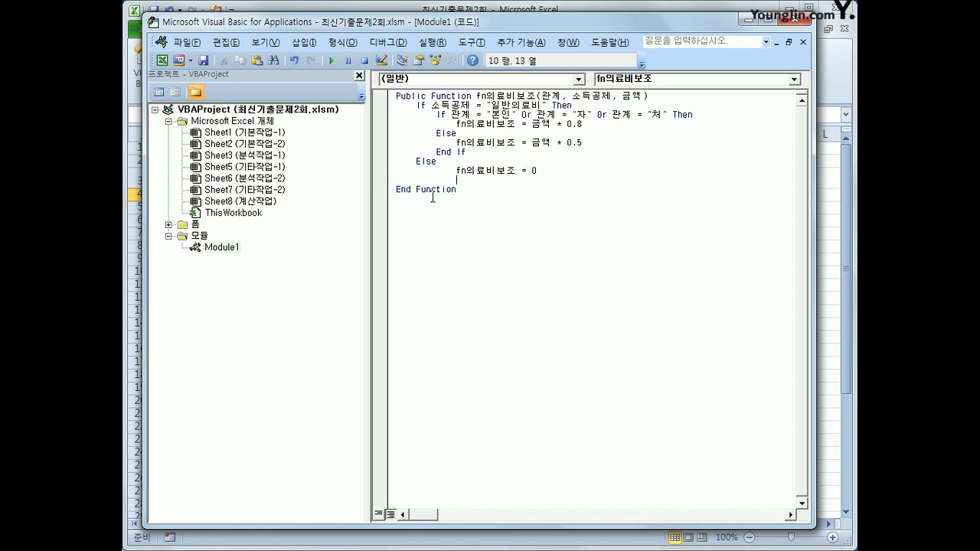
pyautogui.press('BackSpace')
pyautogui.write('end if')
pyautogui.press('Return')
# Step: Insert a blank line between the function declaration and the first If statement, then close the code editor
pyautogui.press('Up')
pyautogui.press('Up')
pyautogui.press('Up')
pyautogui.press('Up')
pyautogui.press('Up')
pyautogui.press('Up')
pyautogui.press('Up')
pyautogui.press('Up')
pyautogui.press('Up')
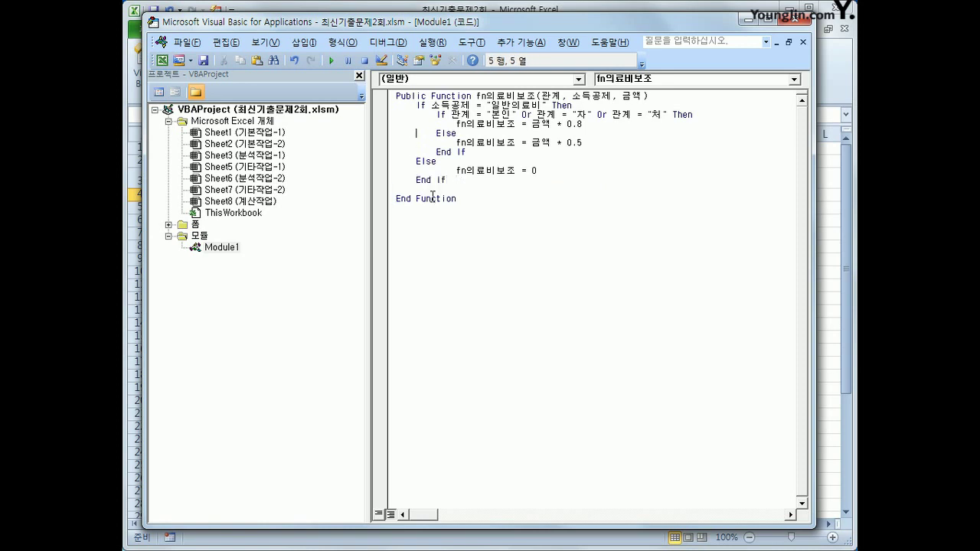
pyautogui.press('Return')
pyautogui.press('Down')
pyautogui.press('Down')
pyautogui.press('Down')
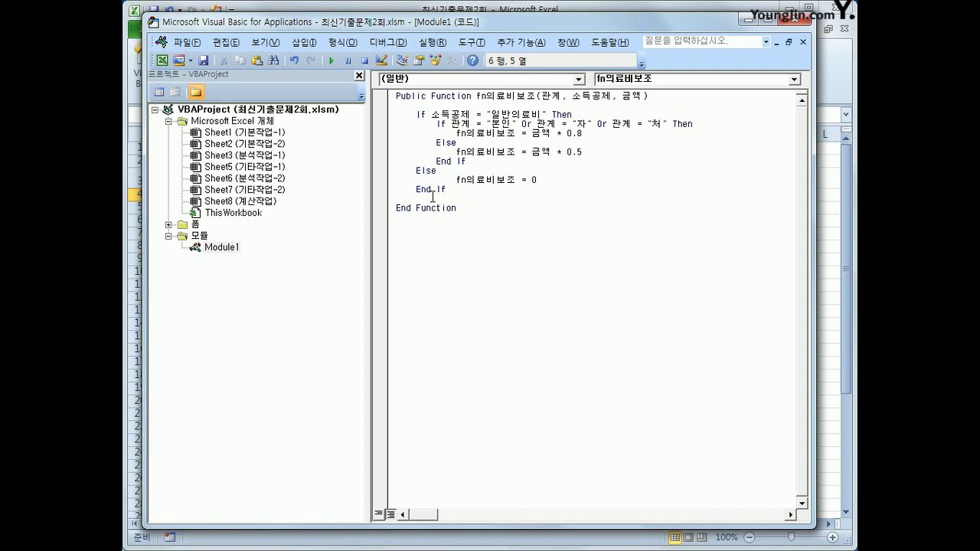
pyautogui.click(810, 23)
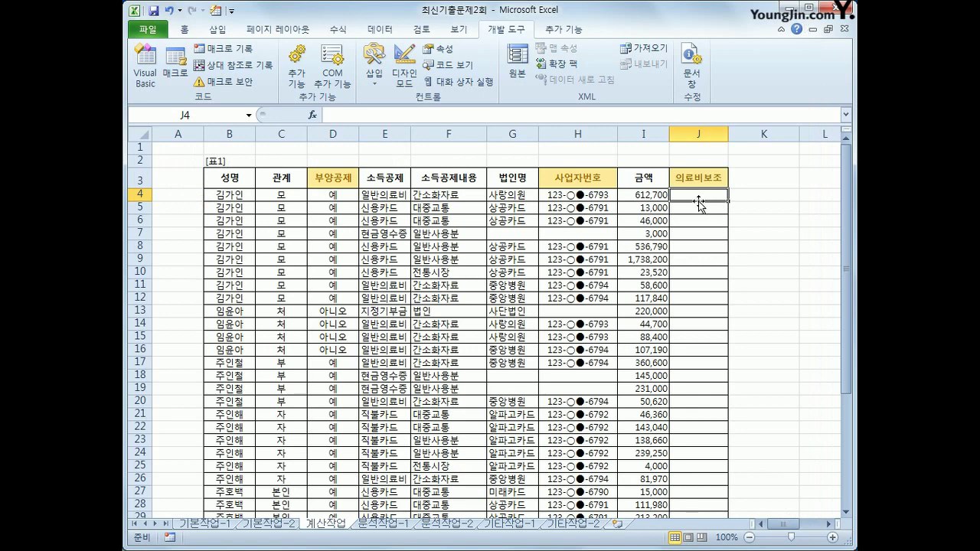
# Step: Insert the user-defined function fn의료비보조 in J4 with C4 as 관계, E4 as 소득공제 and I4 as 금액
pyautogui.click(315, 115)
pyautogui.click(419, 284)
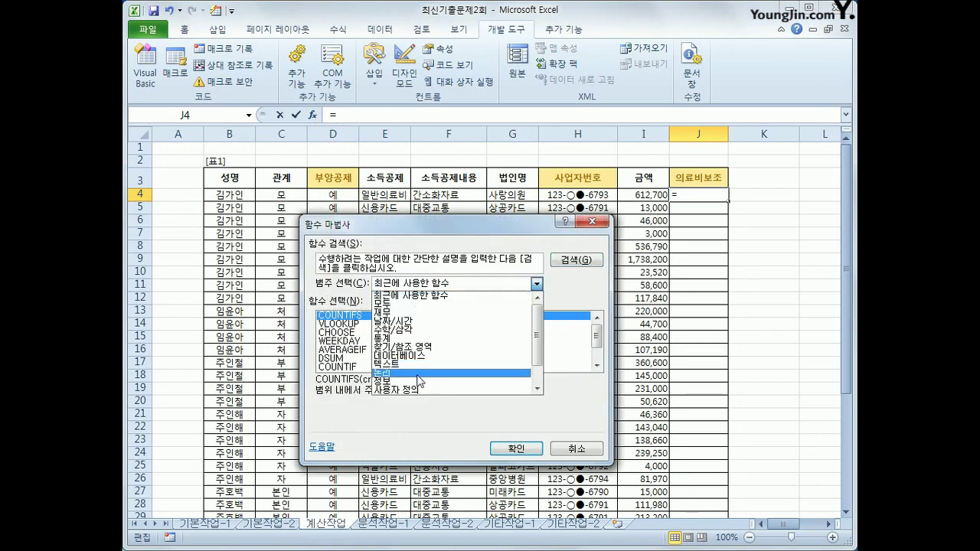
pyautogui.click(419, 396)
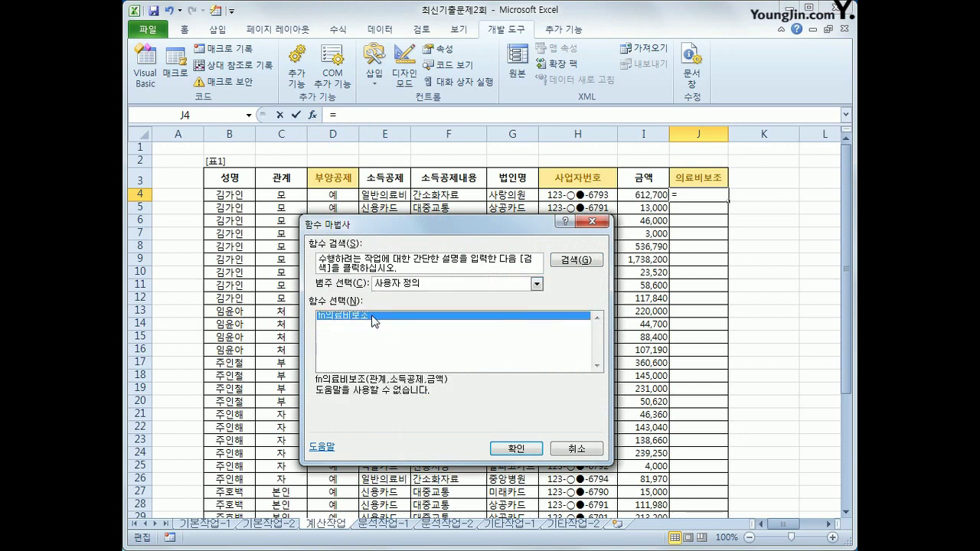
pyautogui.click(525, 448)
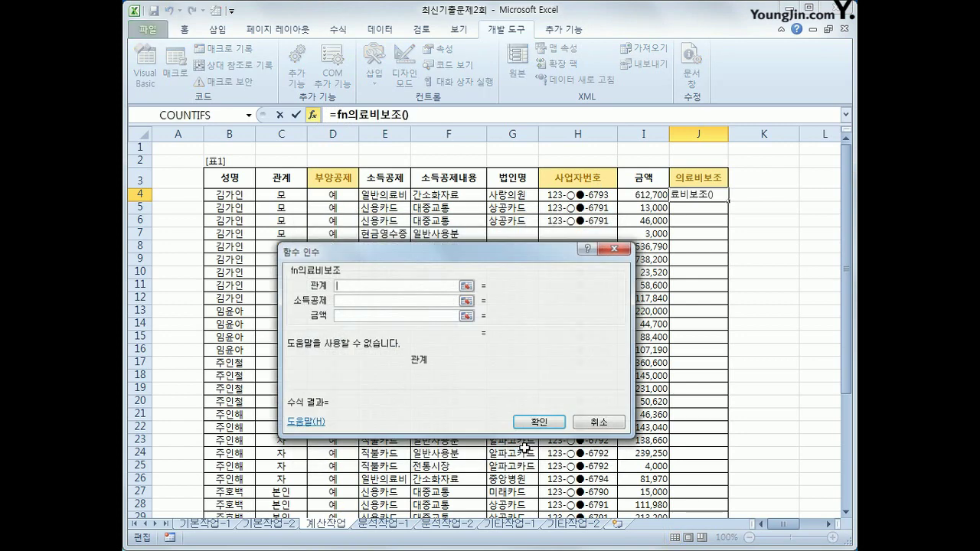
pyautogui.click(278, 196)
pyautogui.click(341, 304)
pyautogui.click(374, 193)
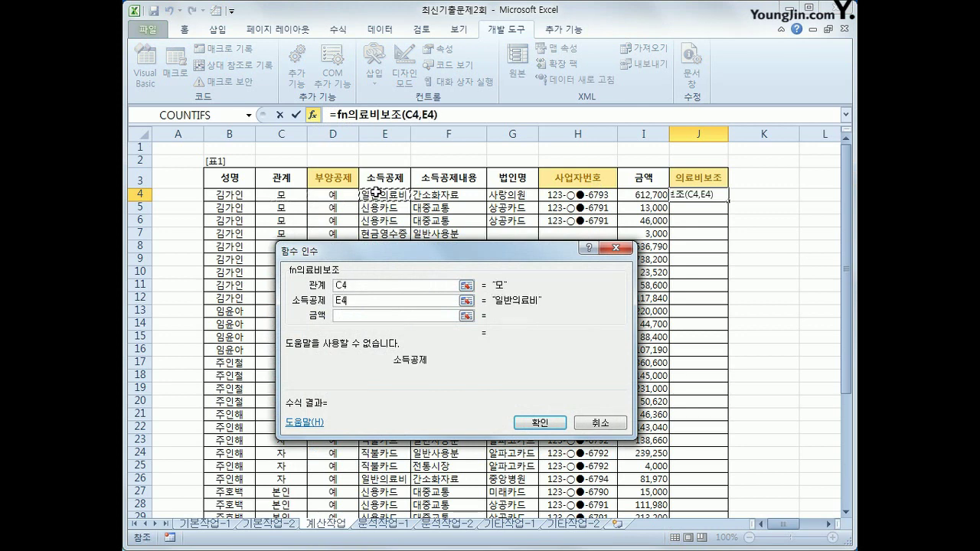
pyautogui.click(357, 316)
pyautogui.click(617, 194)
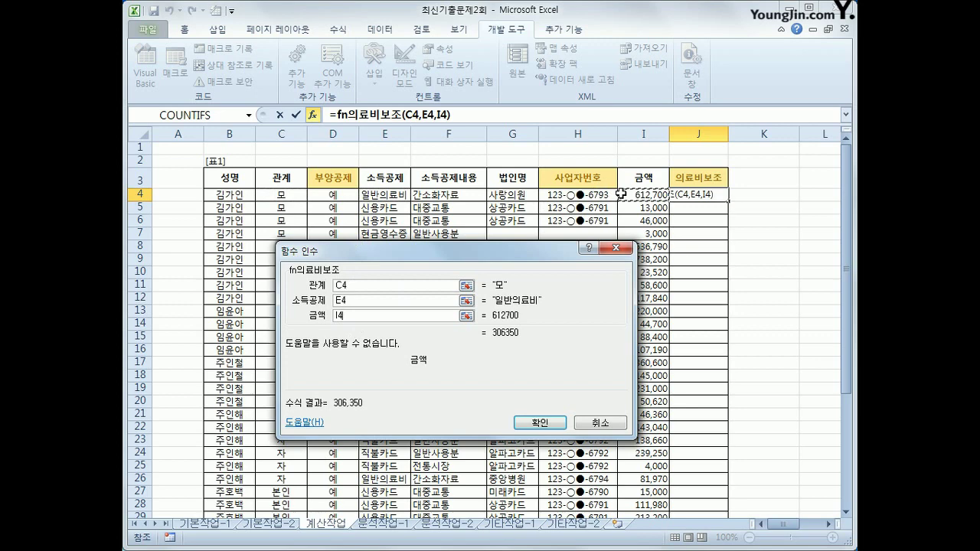
pyautogui.click(556, 422)
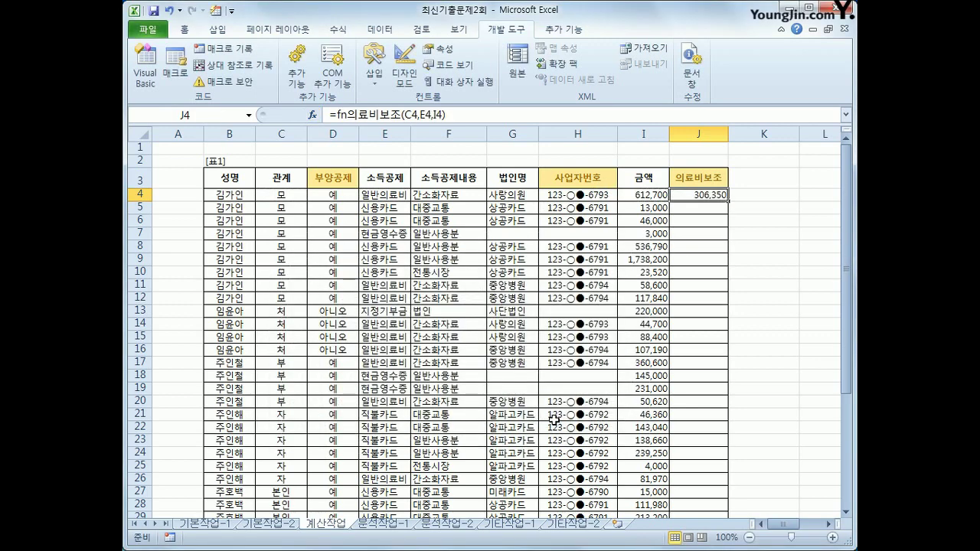
# Step: Fill the J4 formula down the 의료비보조 column to J42 and check the filled rows
pyautogui.moveTo(728, 200); pyautogui.dragTo(729, 202)
pyautogui.doubleClick(729, 203)
pyautogui.scroll(-6, 727, 270)
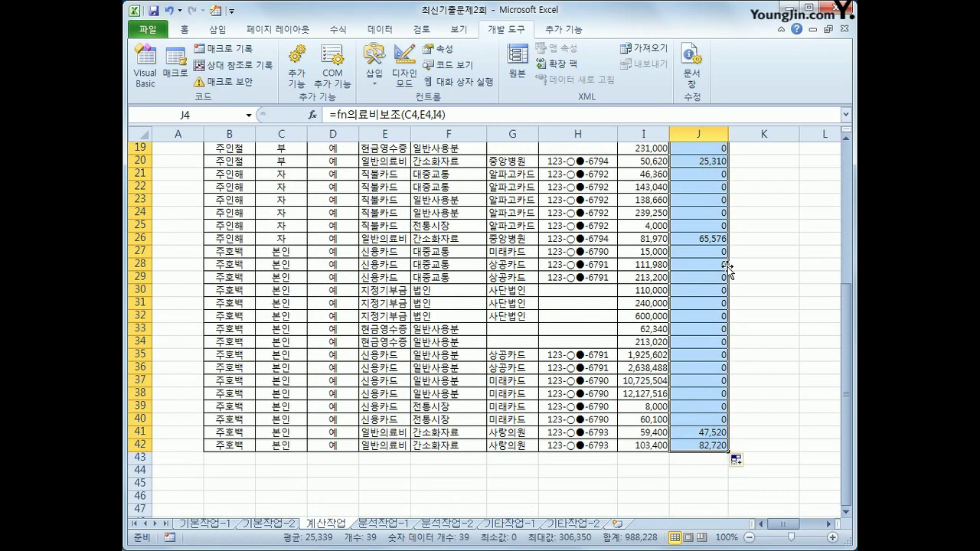
pyautogui.scroll(6, 728, 270)
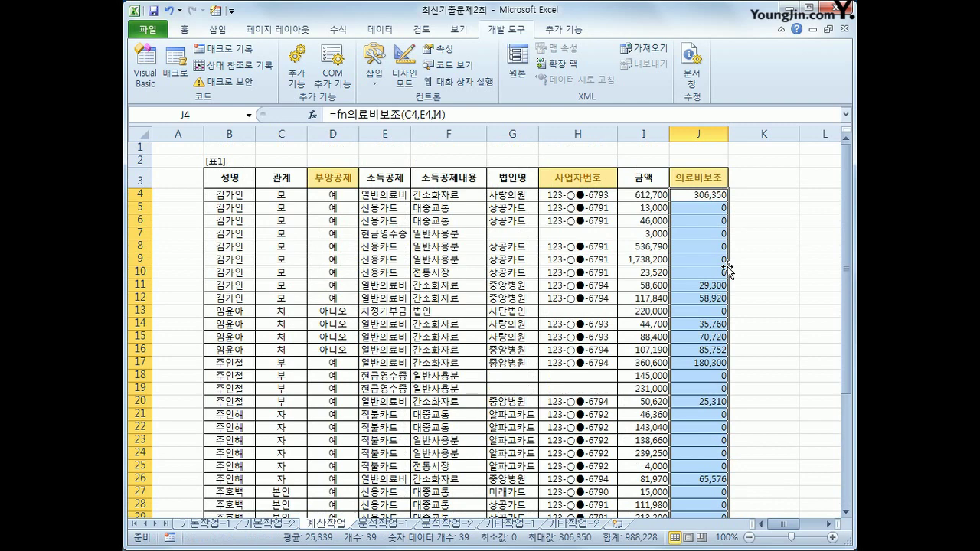
# Step: On the 분석작업-1 sheet, create a pivot table from $B$2:$J$90 placed at L2 of the existing worksheet
pyautogui.click(390, 524)
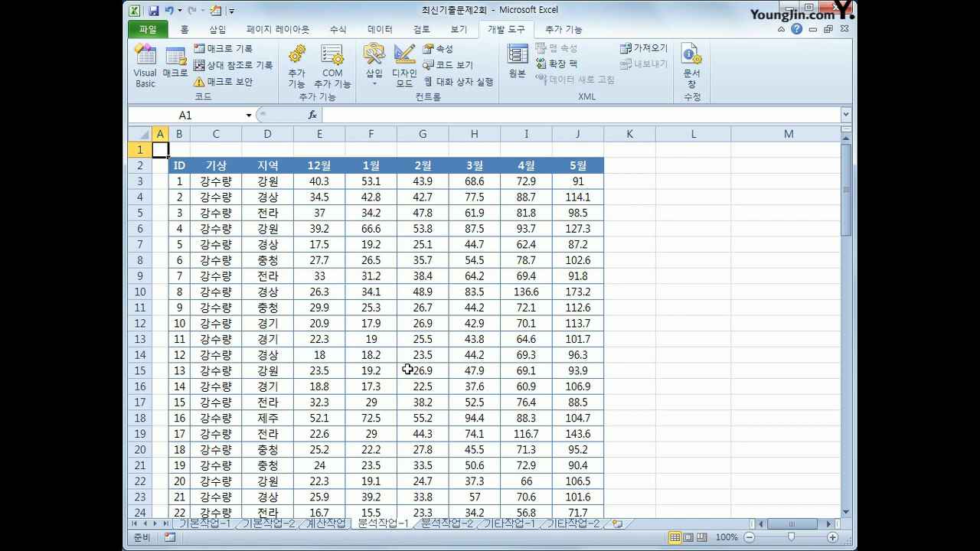
pyautogui.click(203, 195)
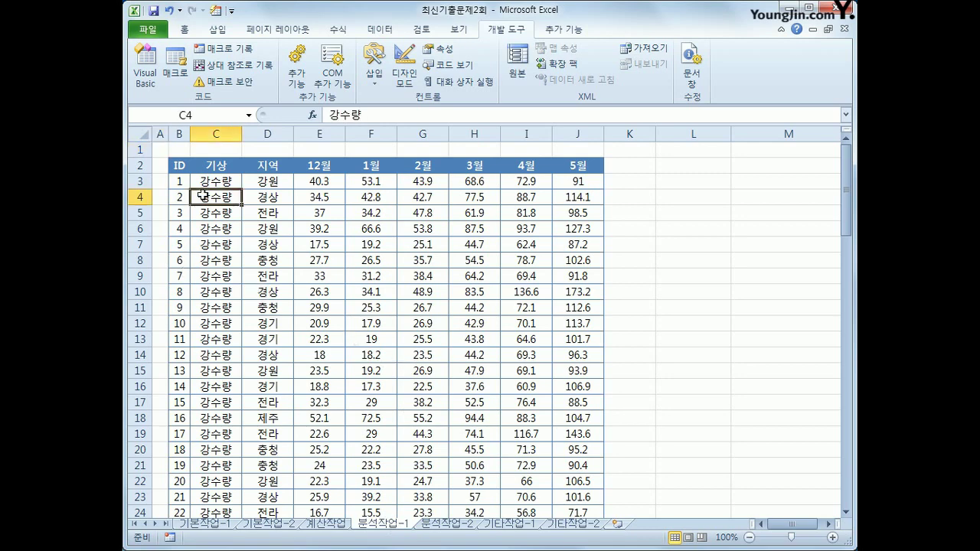
pyautogui.click(217, 29)
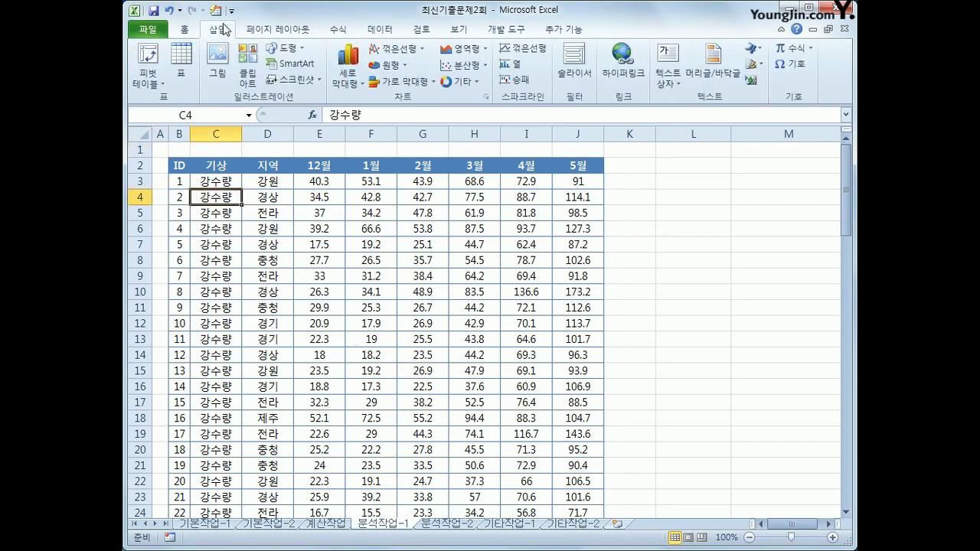
pyautogui.click(148, 54)
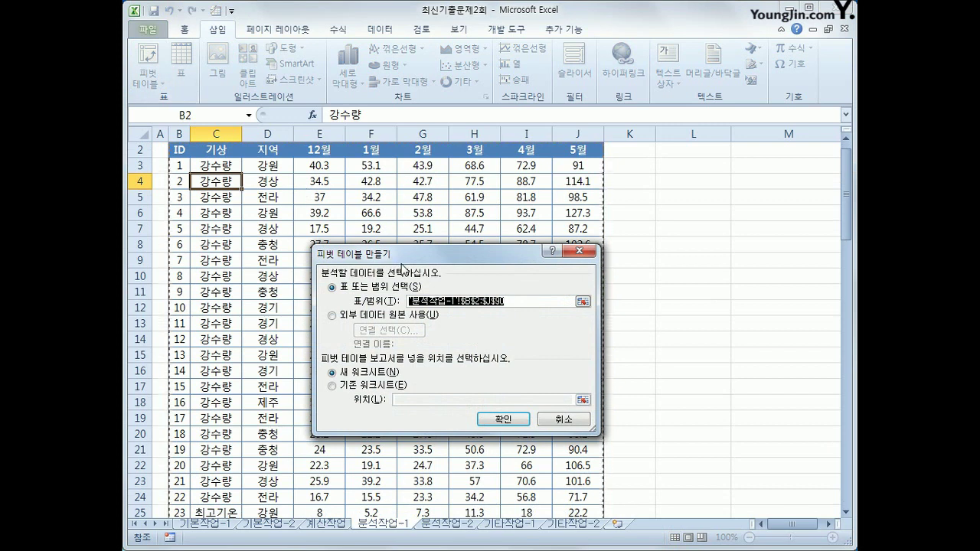
pyautogui.click(400, 386)
pyautogui.click(399, 399)
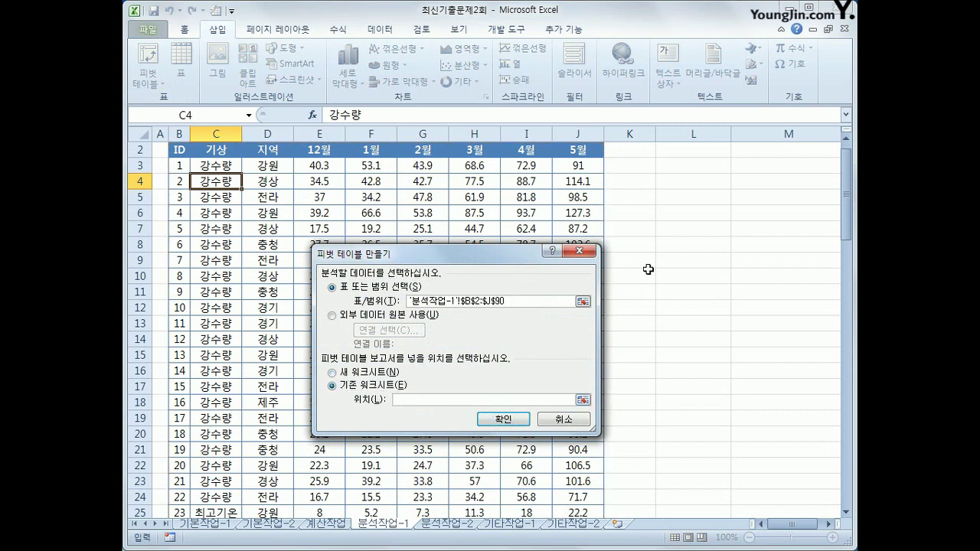
pyautogui.click(681, 153)
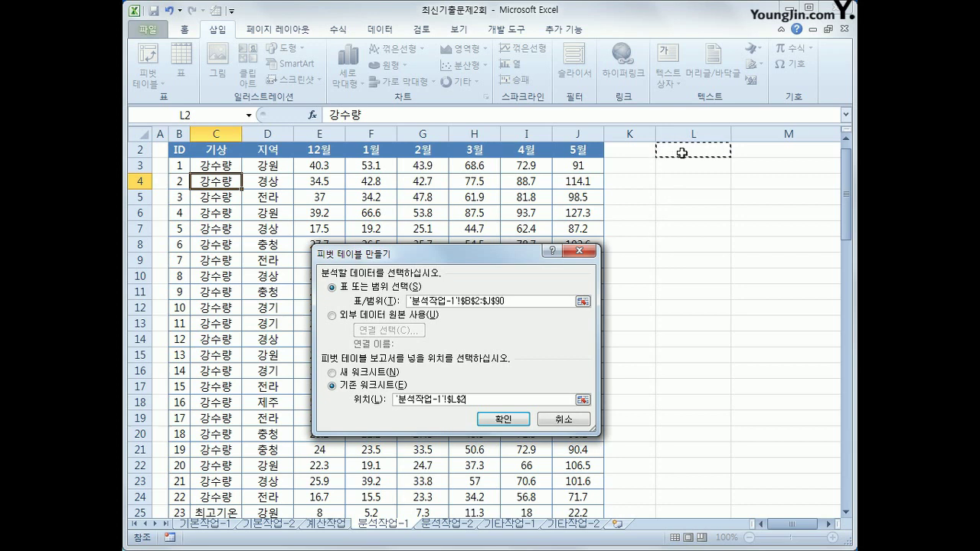
pyautogui.click(502, 420)
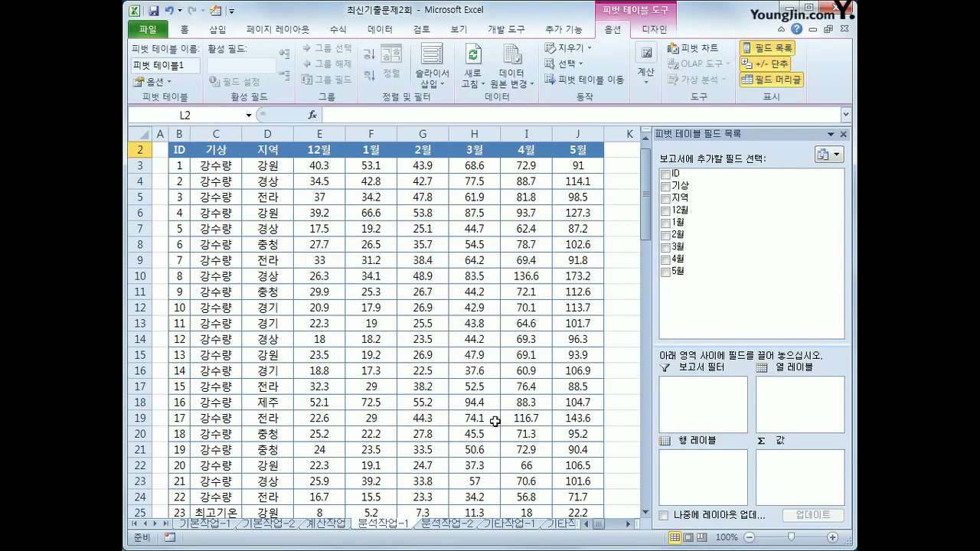
# Step: Start a new calculated field for the pivot table at L2 and name it 겨울기상
pyautogui.click(629, 525)
pyautogui.click(629, 525)
pyautogui.click(629, 524)
pyautogui.click(629, 525)
pyautogui.click(629, 525)
pyautogui.click(629, 525)
pyautogui.click(628, 525)
pyautogui.click(628, 525)
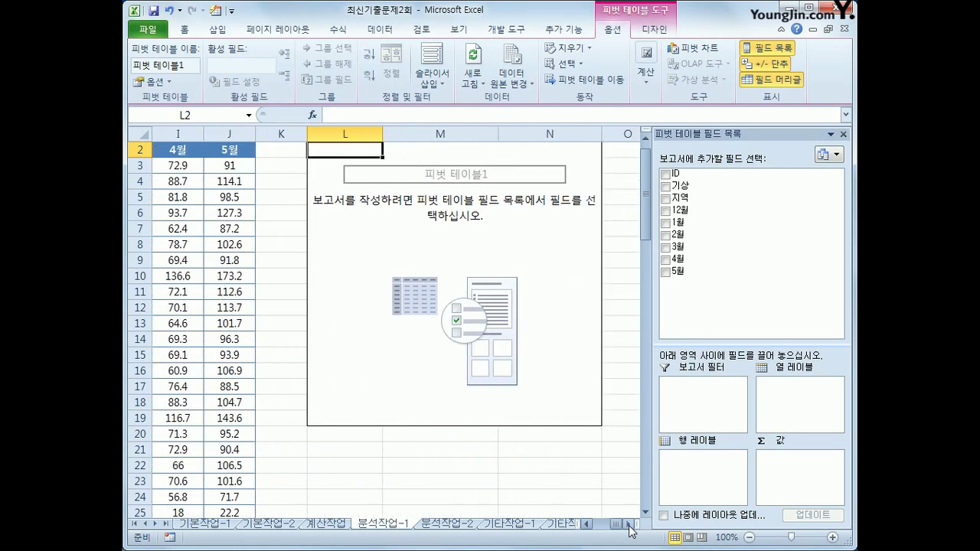
pyautogui.scroll(1, 619, 505)
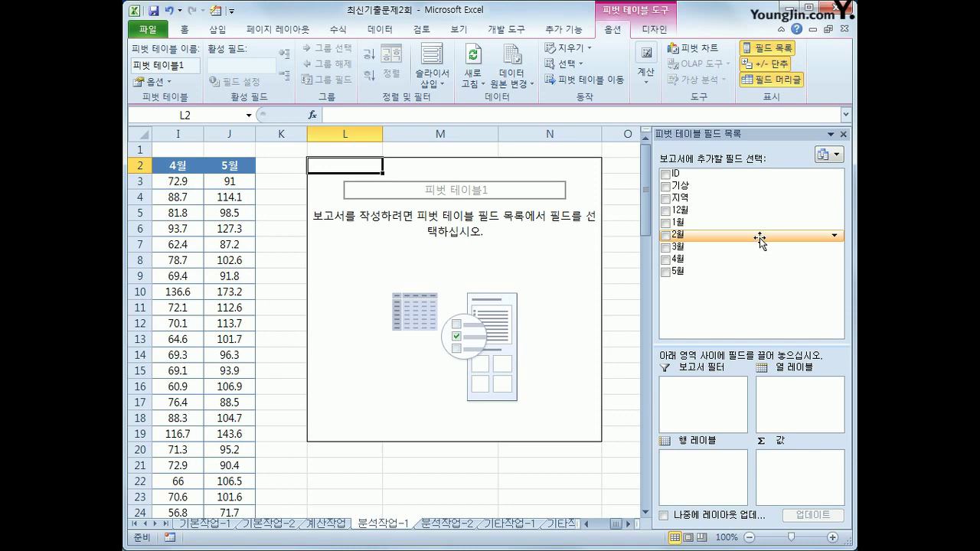
pyautogui.click(647, 82)
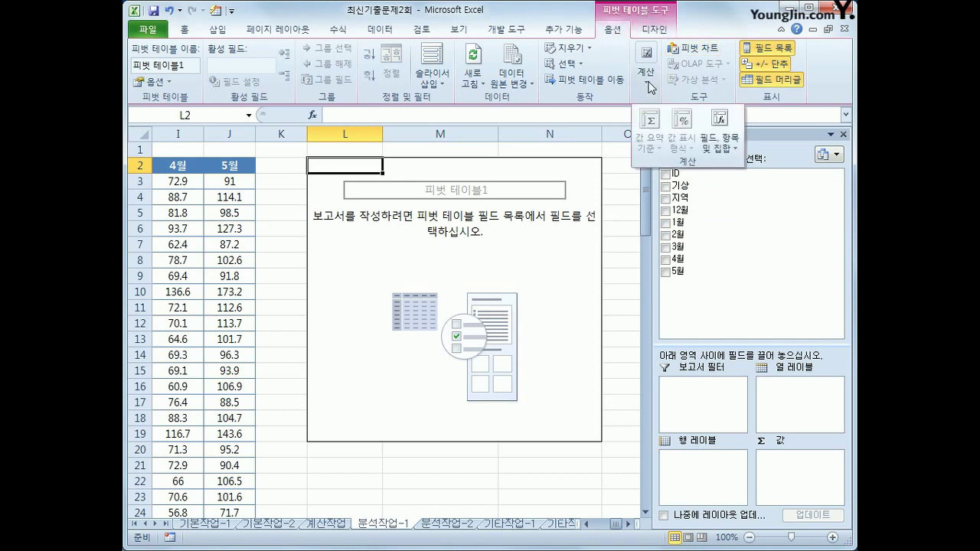
pyautogui.click(718, 146)
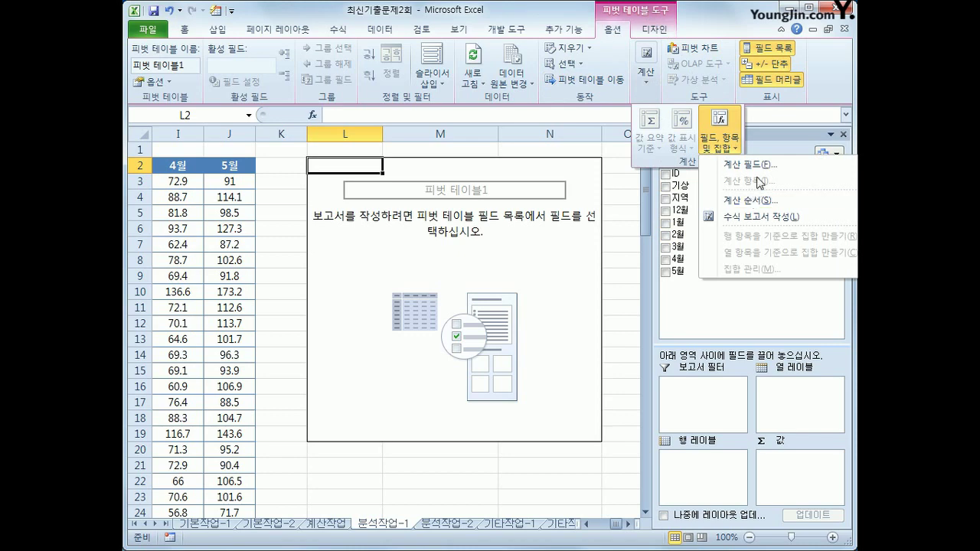
pyautogui.click(749, 165)
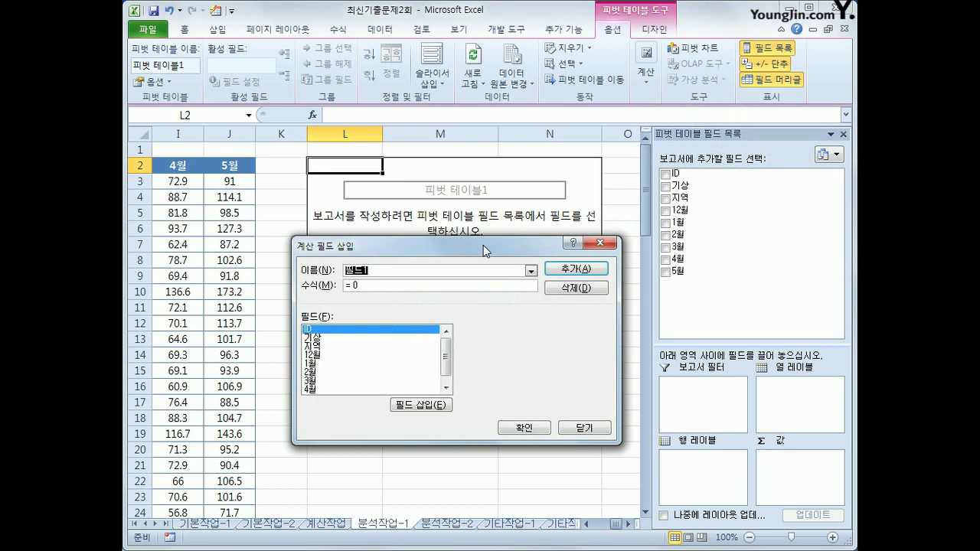
pyautogui.write('계')
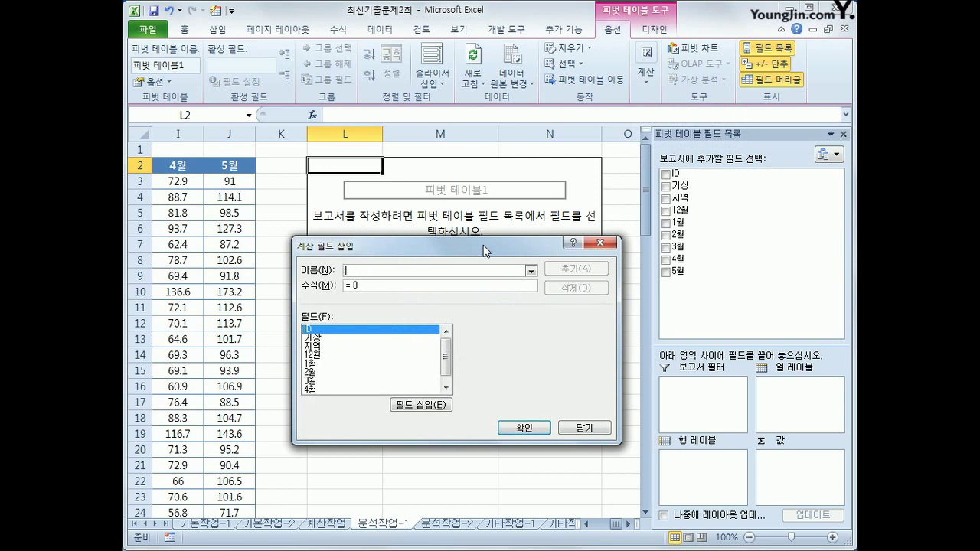
pyautogui.write('울기상')
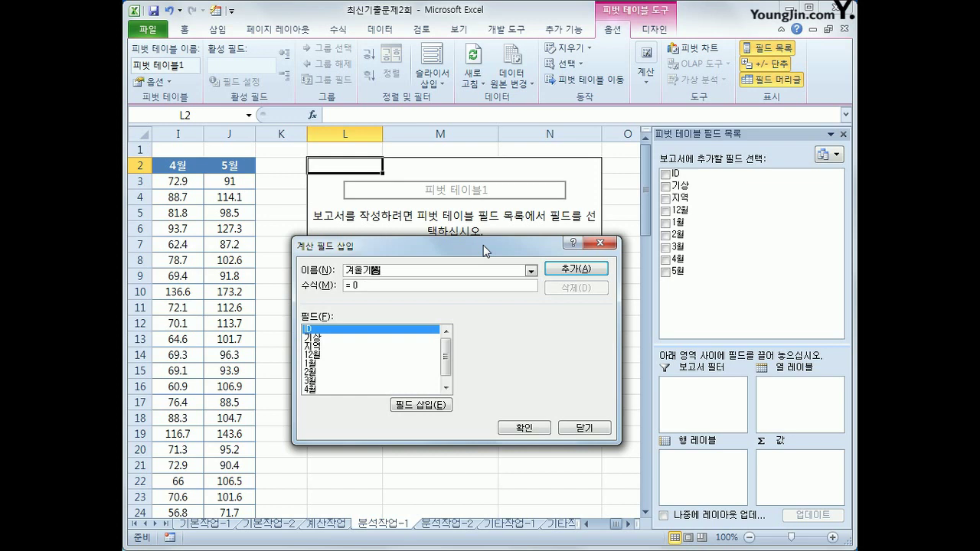
# Step: Give the 겨울기상 calculated field the formula ='12월'+'1월'+'2월' and add it to the pivot table
pyautogui.press('Tab')
pyautogui.write('=')
pyautogui.doubleClick(368, 356)
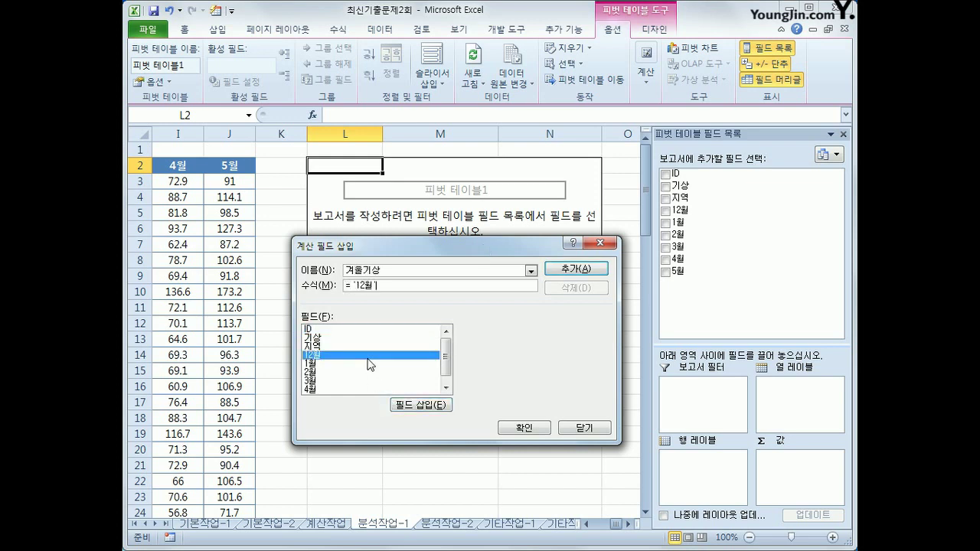
pyautogui.write('+')
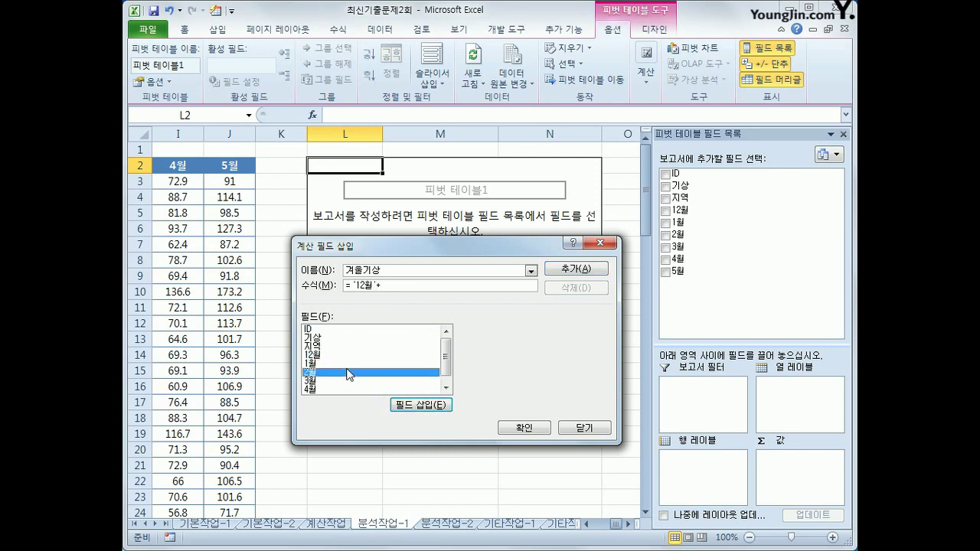
pyautogui.doubleClick(348, 365)
pyautogui.write('+')
pyautogui.doubleClick(340, 373)
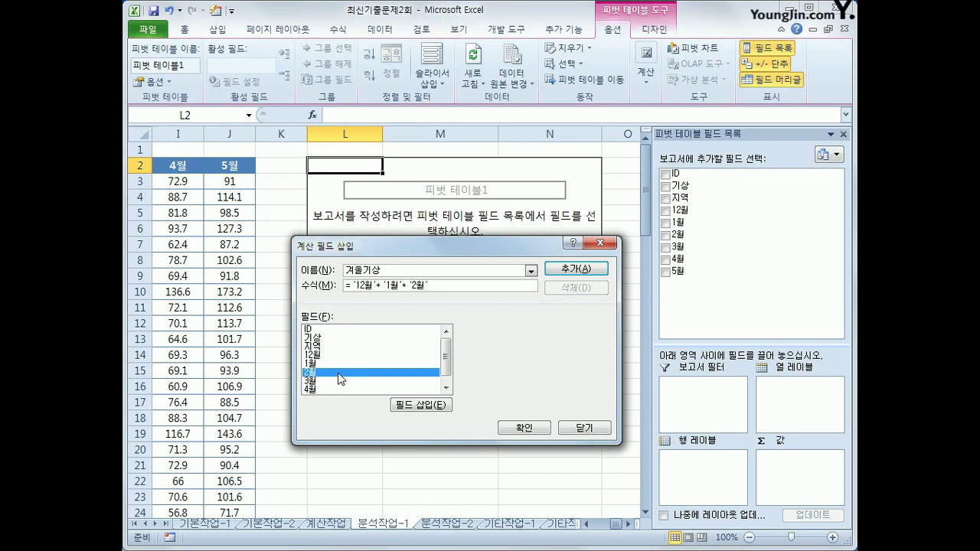
pyautogui.click(576, 269)
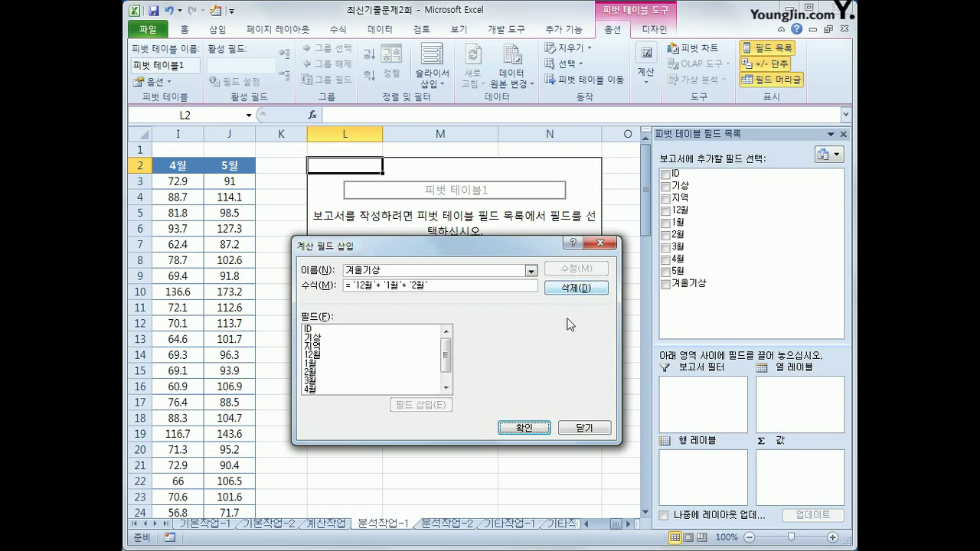
pyautogui.click(580, 430)
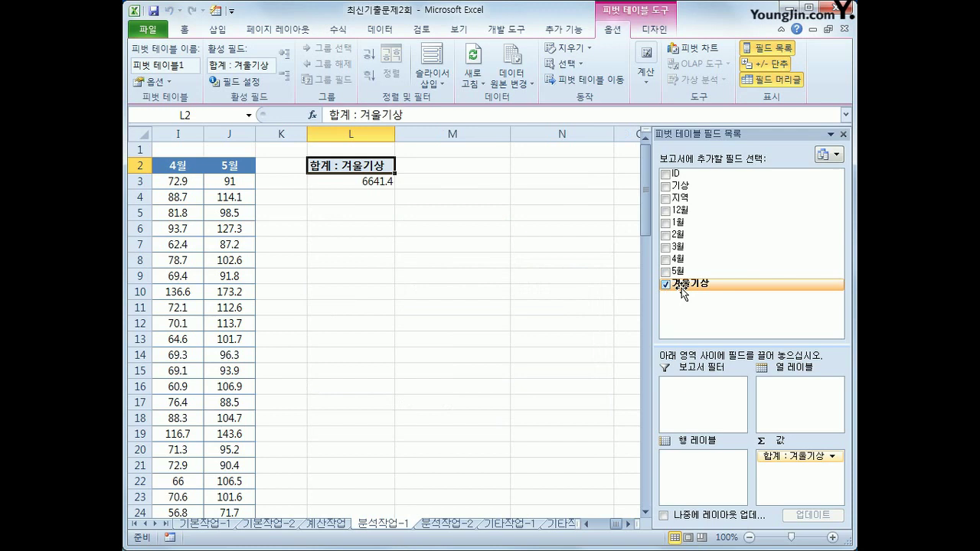
# Step: Add a second calculated field named 봄기상 with the formula ='3월'+'4월'+'5월' to the pivot table
pyautogui.click(646, 77)
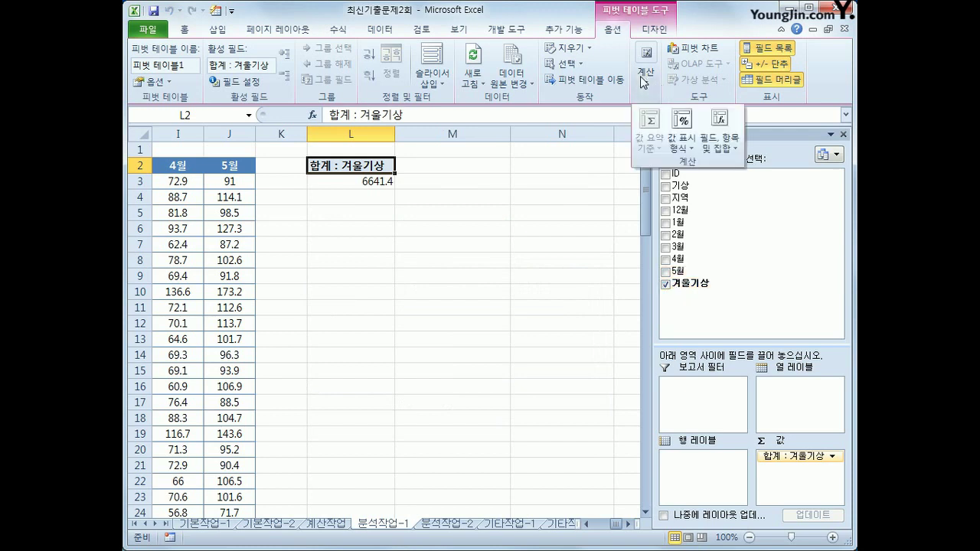
pyautogui.click(712, 149)
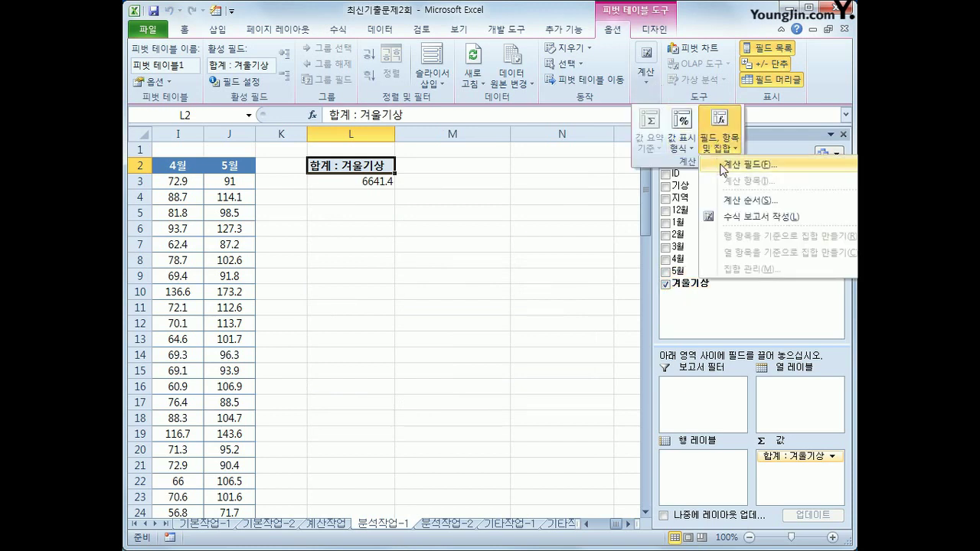
pyautogui.click(723, 170)
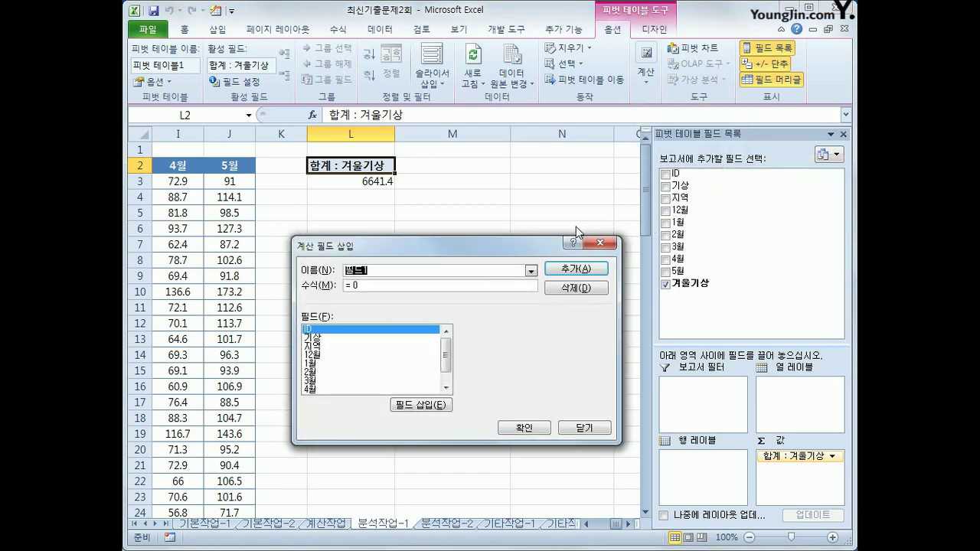
pyautogui.write('봄기상')
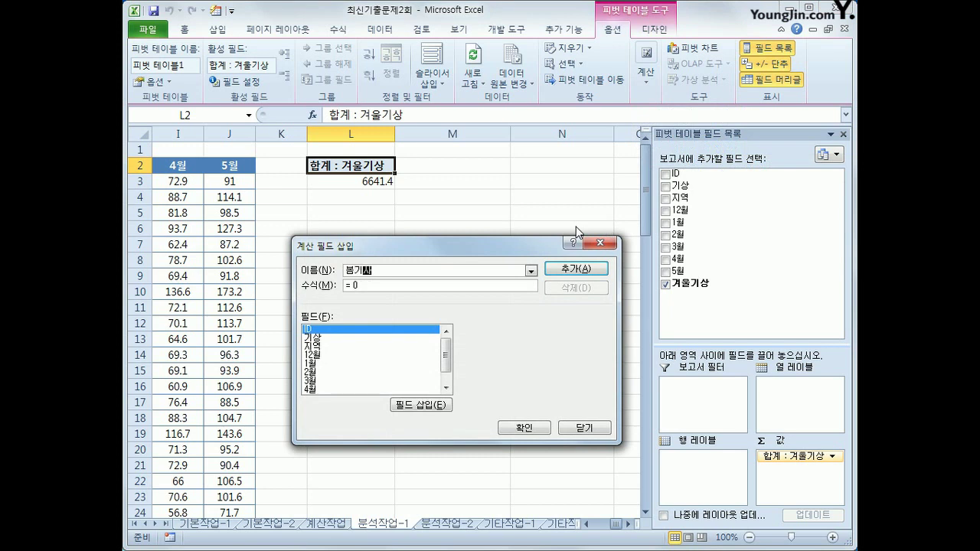
pyautogui.press('Tab')
pyautogui.write('=')
pyautogui.doubleClick(353, 380)
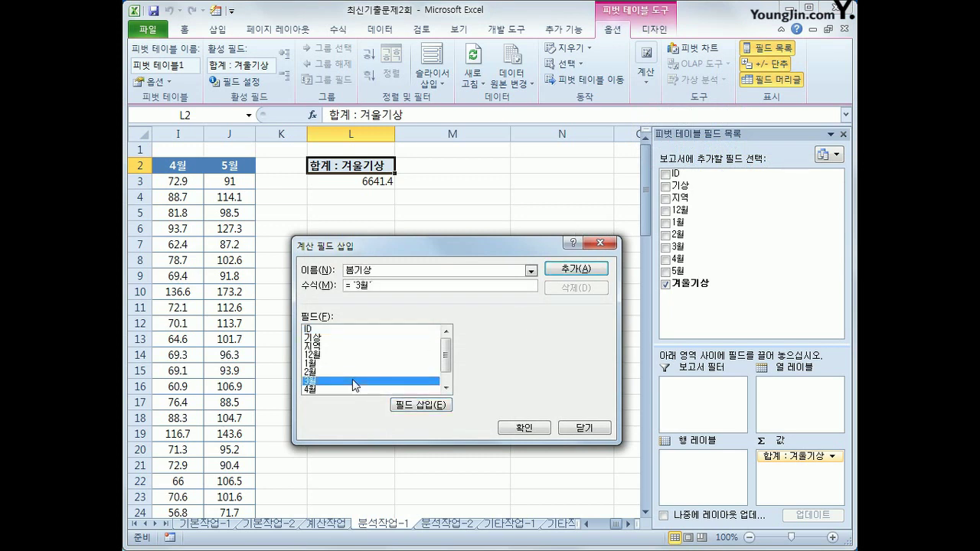
pyautogui.write('+')
pyautogui.doubleClick(348, 389)
pyautogui.write('+')
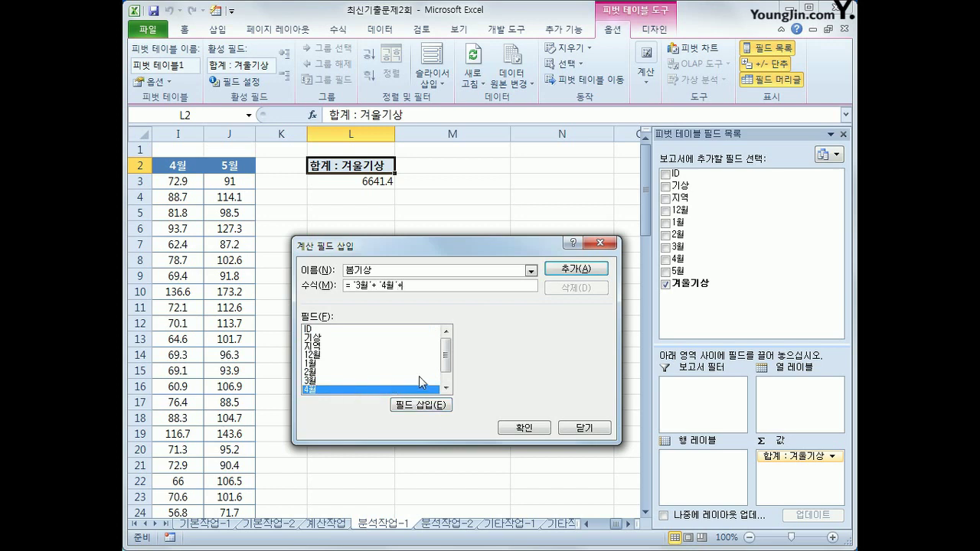
pyautogui.scroll(-1, 383, 387)
pyautogui.doubleClick(360, 381)
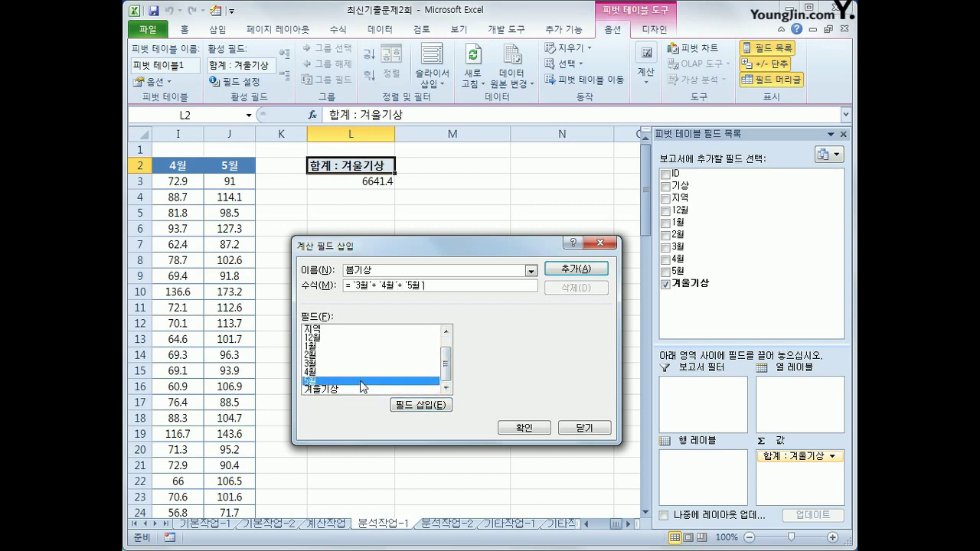
pyautogui.click(591, 269)
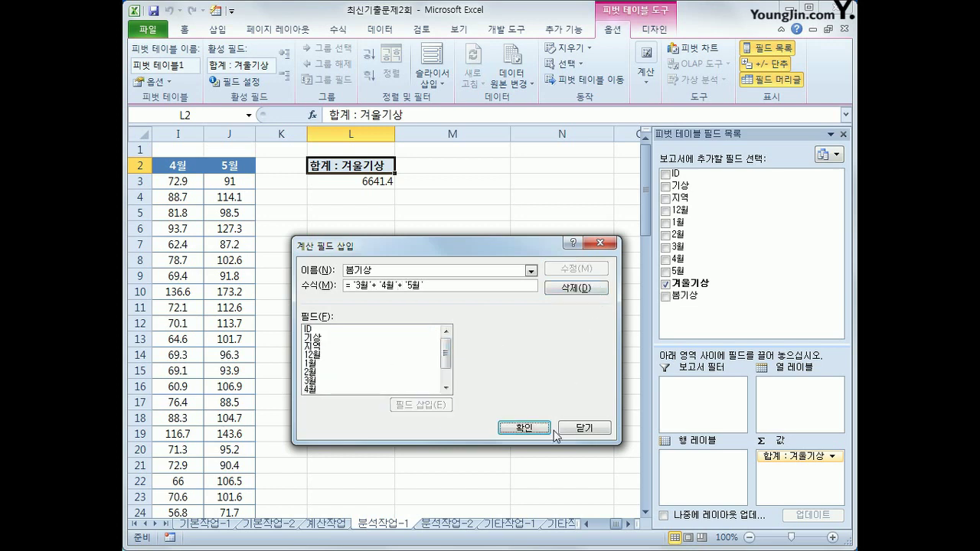
pyautogui.click(524, 428)
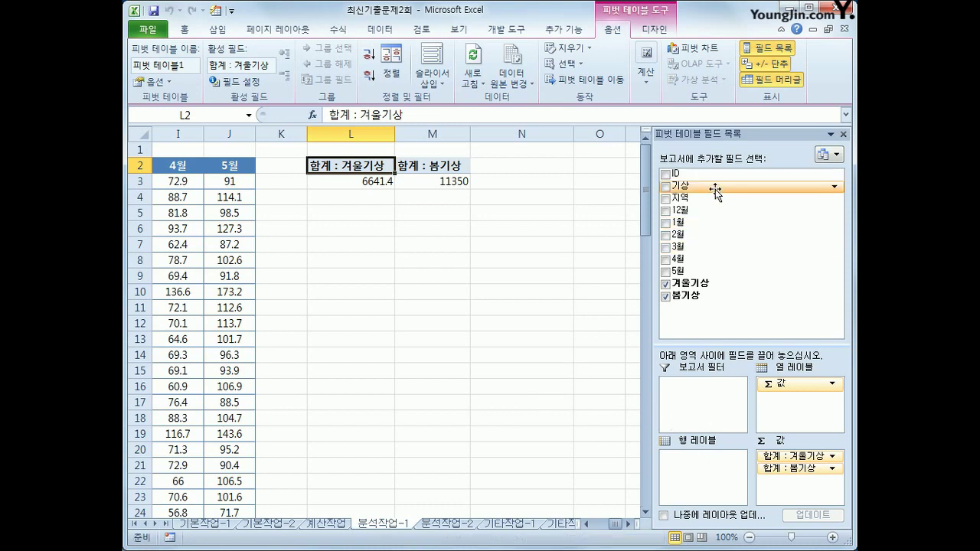
# Step: Place 지역 in the row labels and 기상 in the column labels of the pivot table
pyautogui.moveTo(679, 200); pyautogui.dragTo(697, 459)
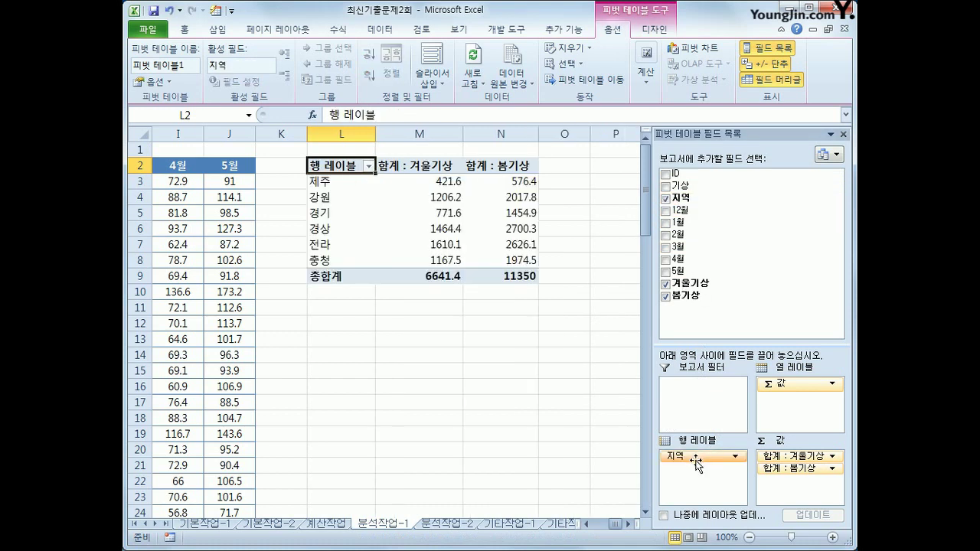
pyautogui.moveTo(701, 186); pyautogui.dragTo(779, 389)
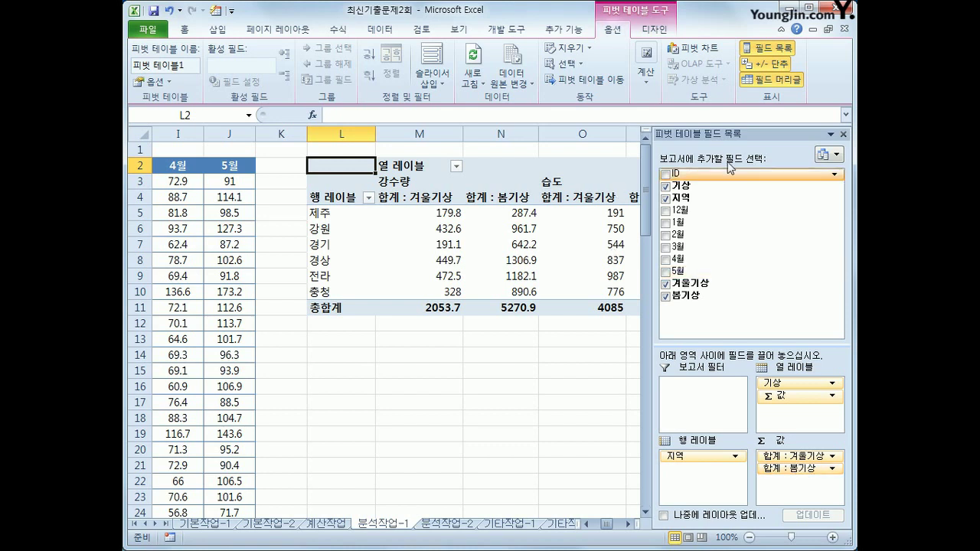
# Step: Change the pivot table's report layout to tabular form (테이블 형식으로 표시)
pyautogui.click(671, 30)
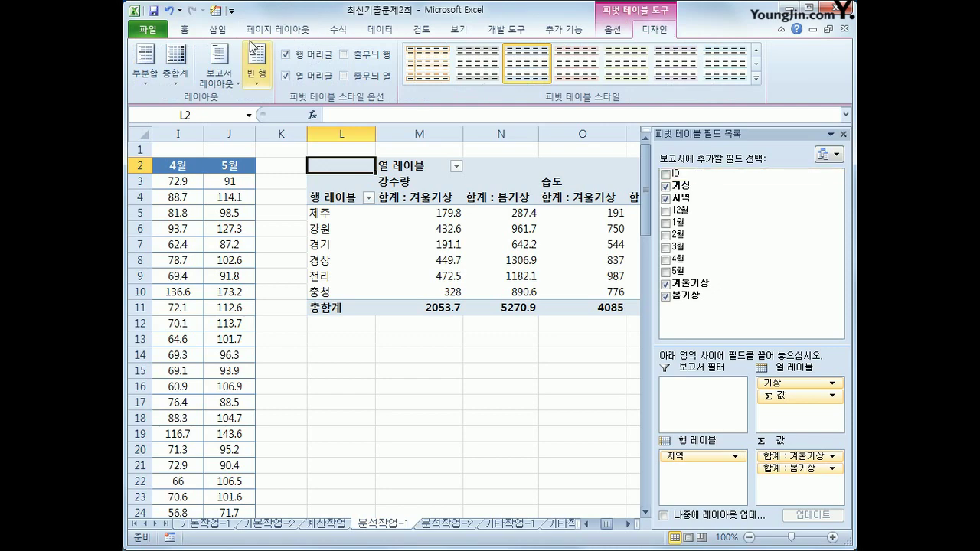
pyautogui.click(204, 78)
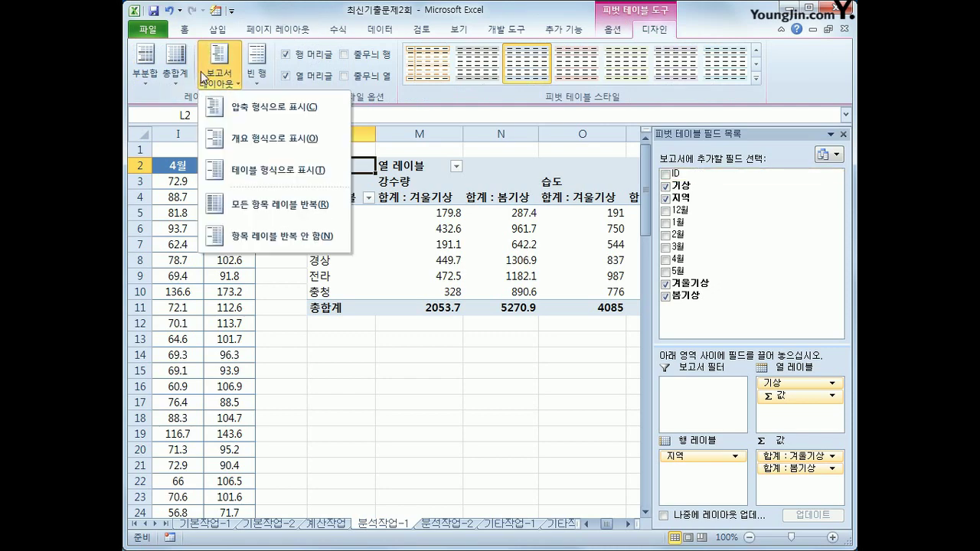
pyautogui.click(291, 170)
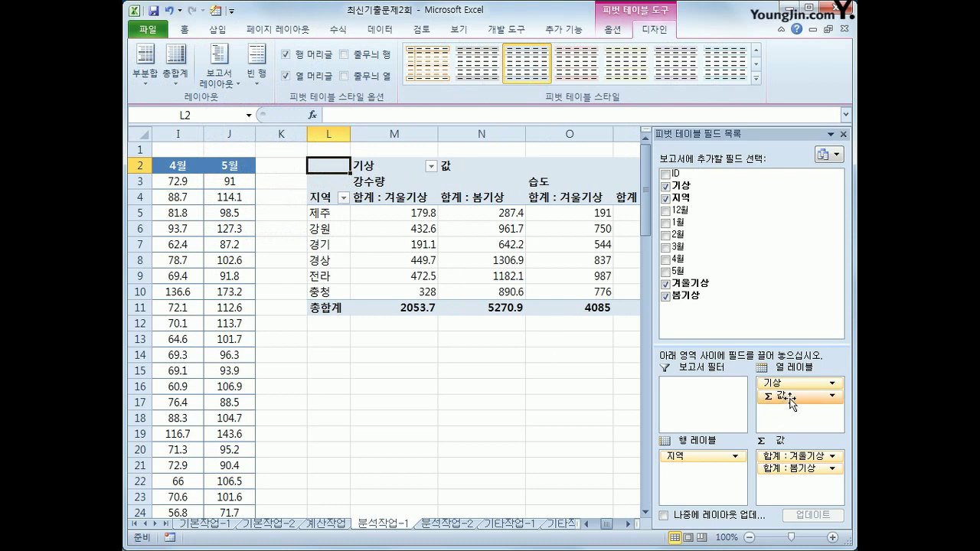
# Step: Move the Σ 값 field into the row labels below 지역 and show grand totals for columns only (열의 총합계만 설정)
pyautogui.moveTo(792, 402); pyautogui.dragTo(708, 483)
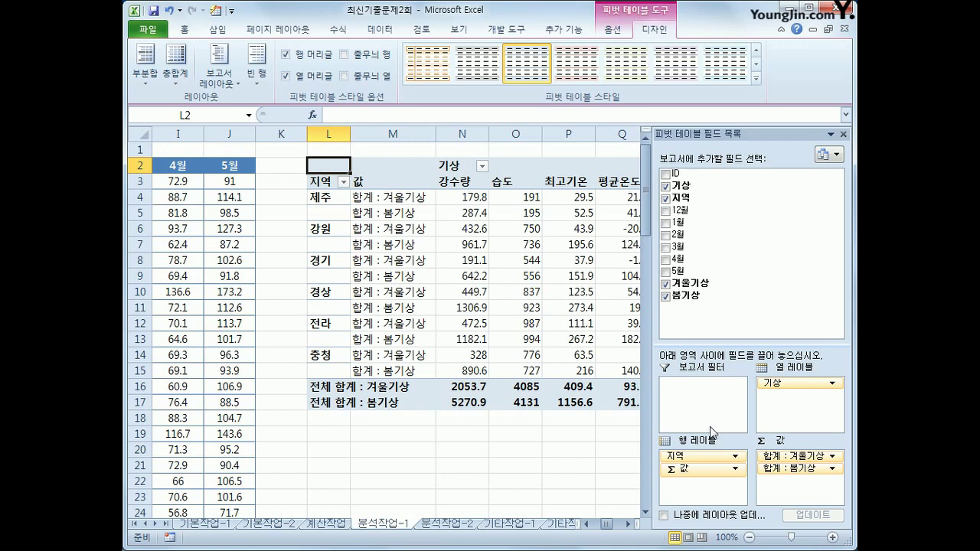
pyautogui.click(184, 80)
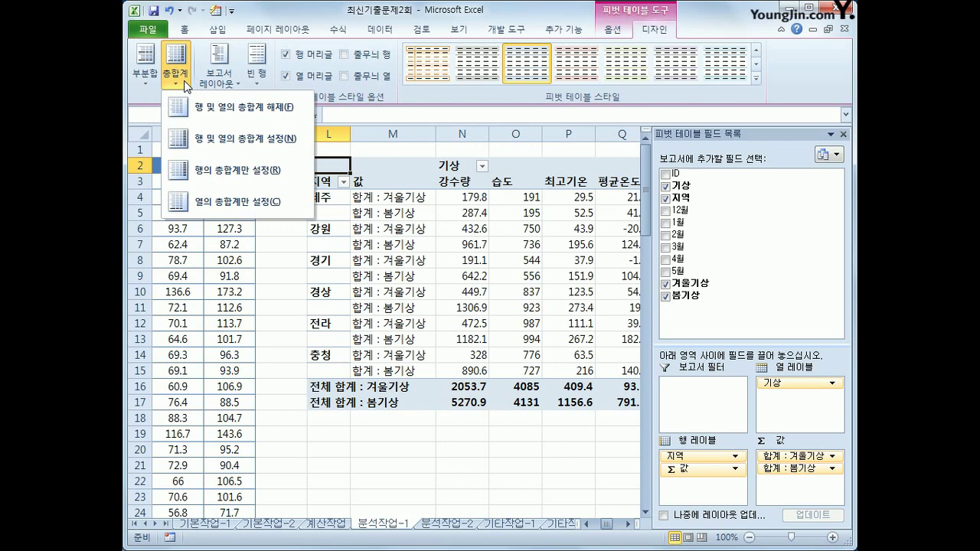
pyautogui.click(223, 215)
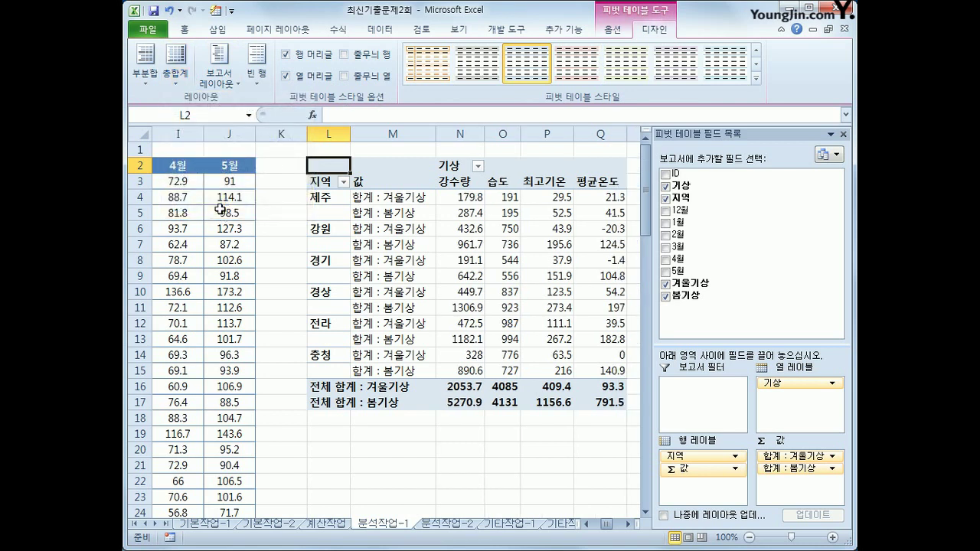
# Step: Apply the light gray pivot table style and turn on banded columns (줄무늬 열)
pyautogui.click(755, 79)
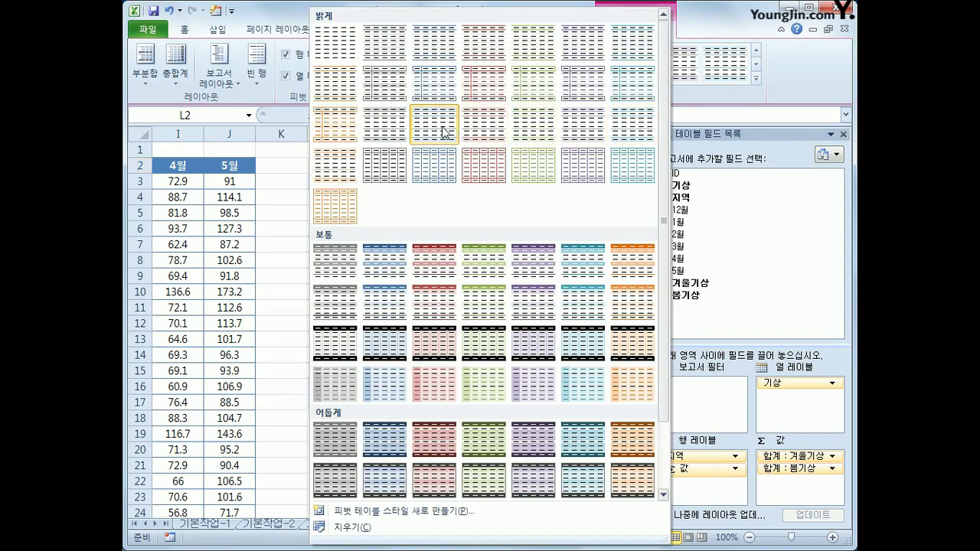
pyautogui.click(371, 138)
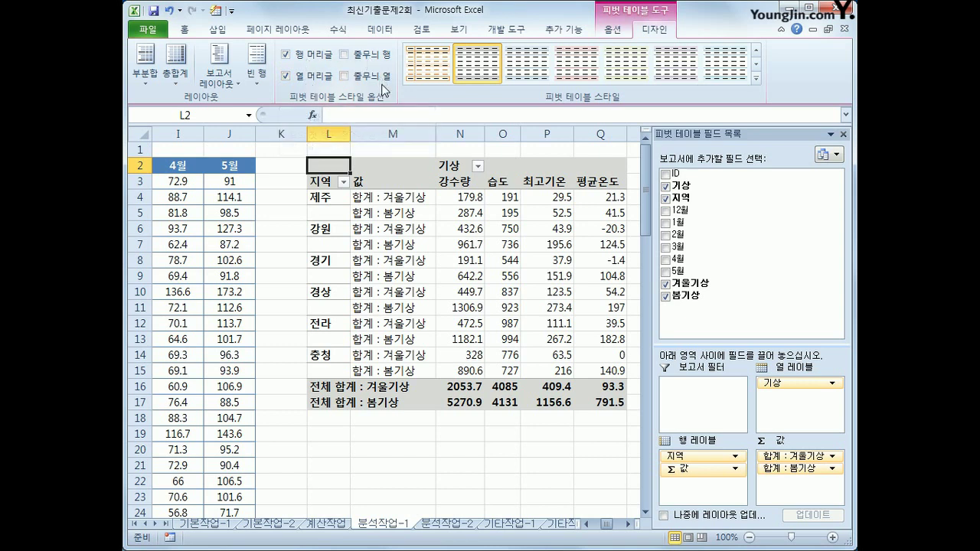
pyautogui.click(344, 75)
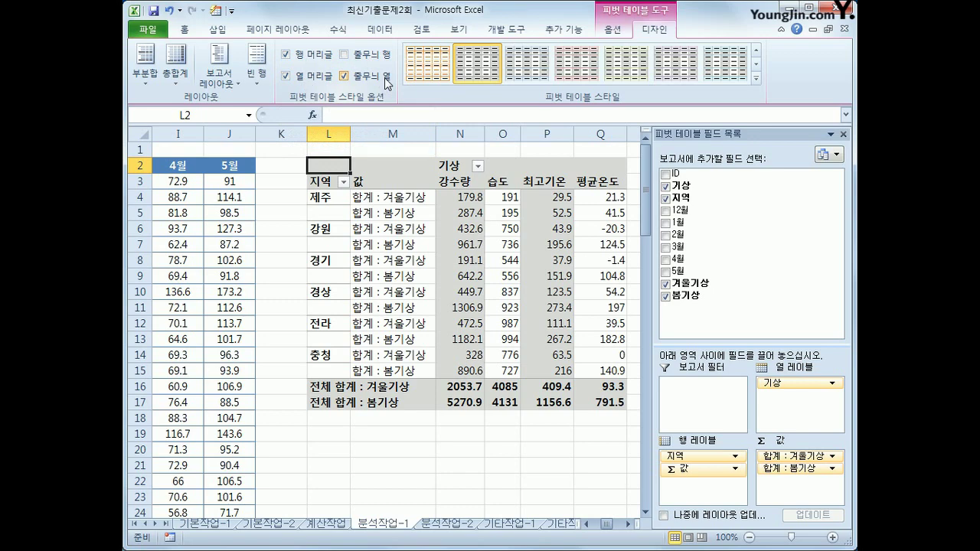
pyautogui.click(565, 462)
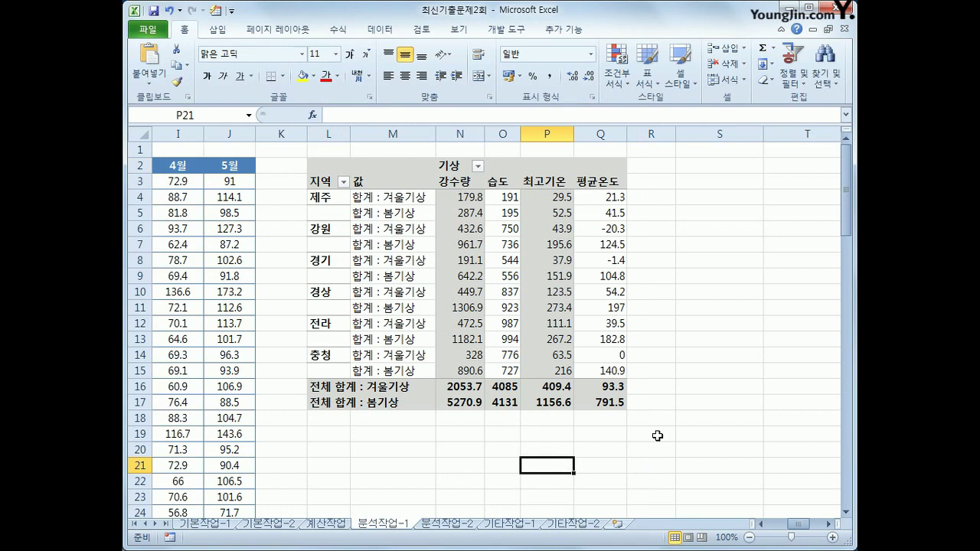
# Step: Start recording a macro named 지역부분합 on the 분석작업-2 sheet, stored in the current workbook (현재 통합 문서)
pyautogui.click(451, 523)
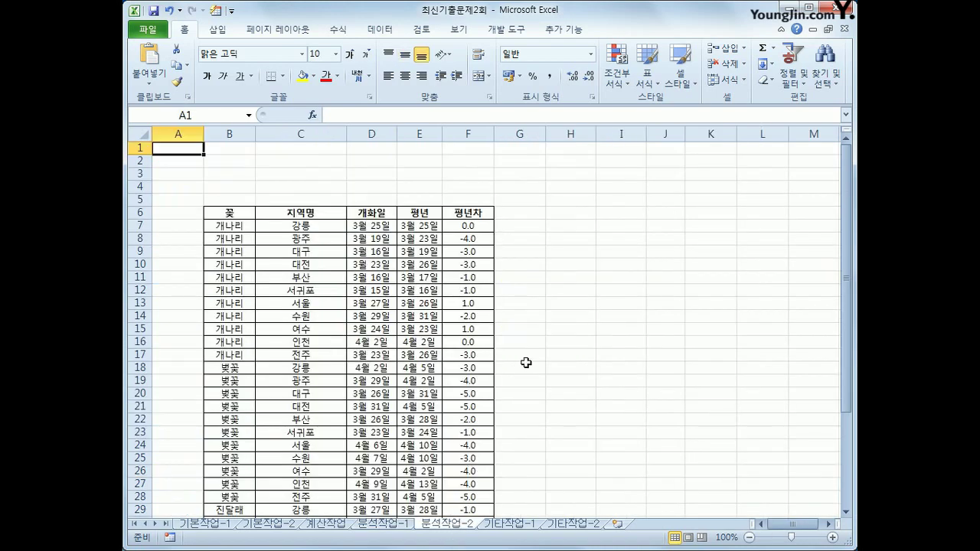
pyautogui.click(634, 190)
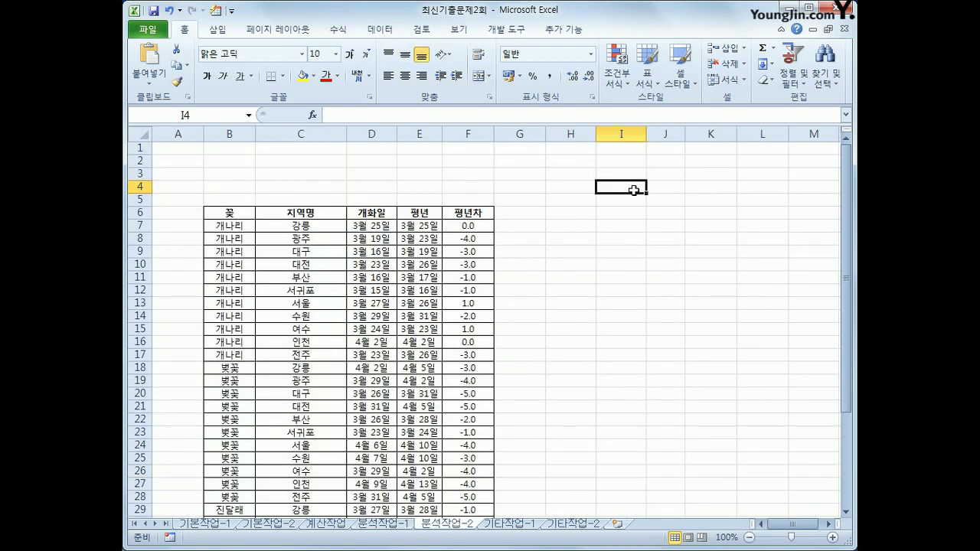
pyautogui.click(505, 31)
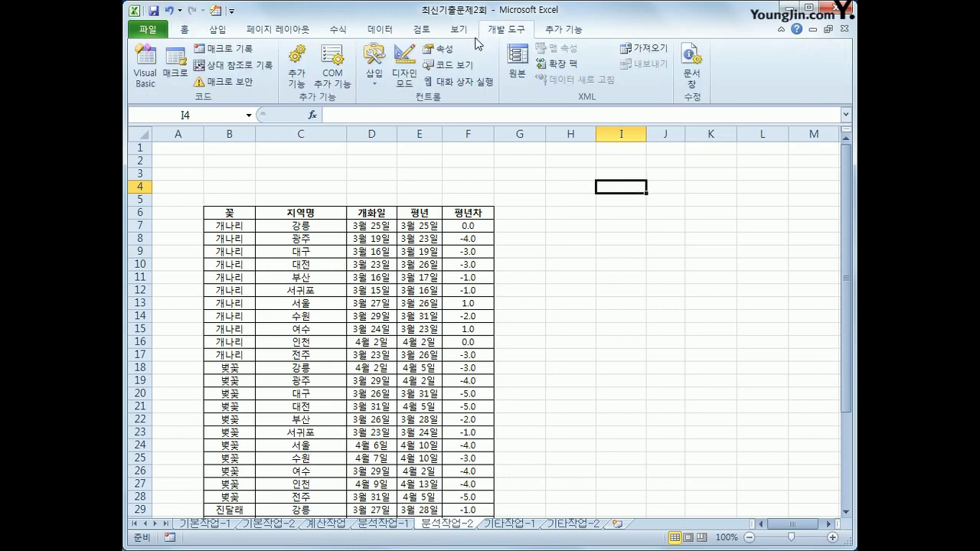
pyautogui.click(242, 51)
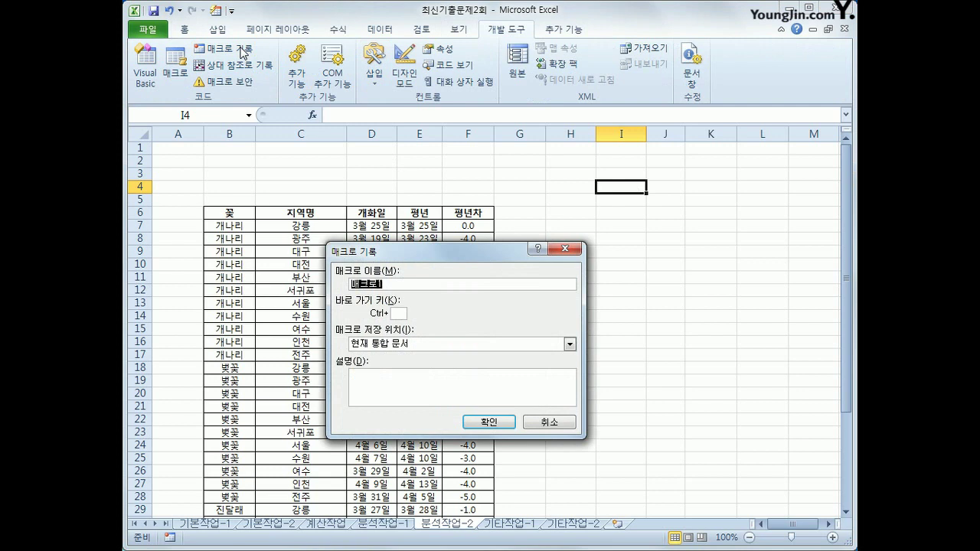
pyautogui.write('지역부분합')
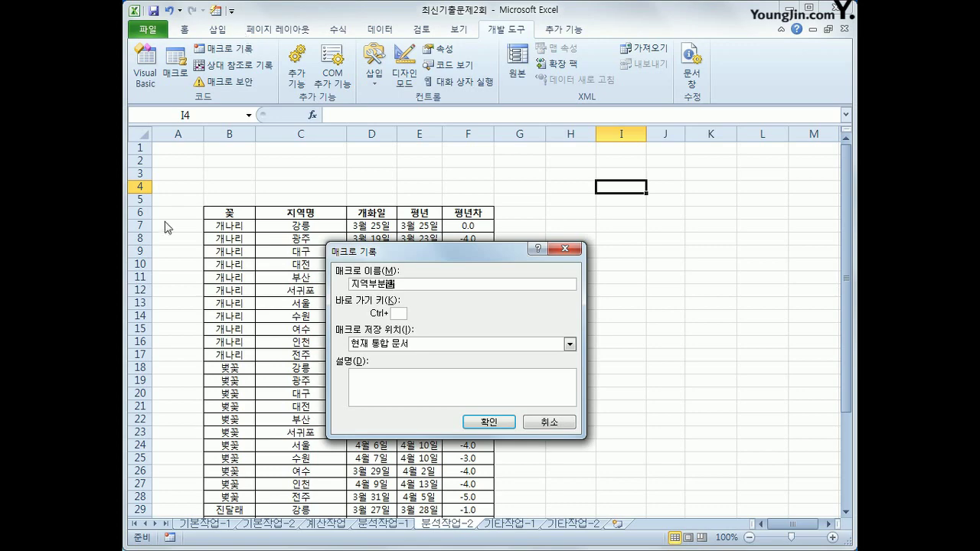
pyautogui.click(490, 422)
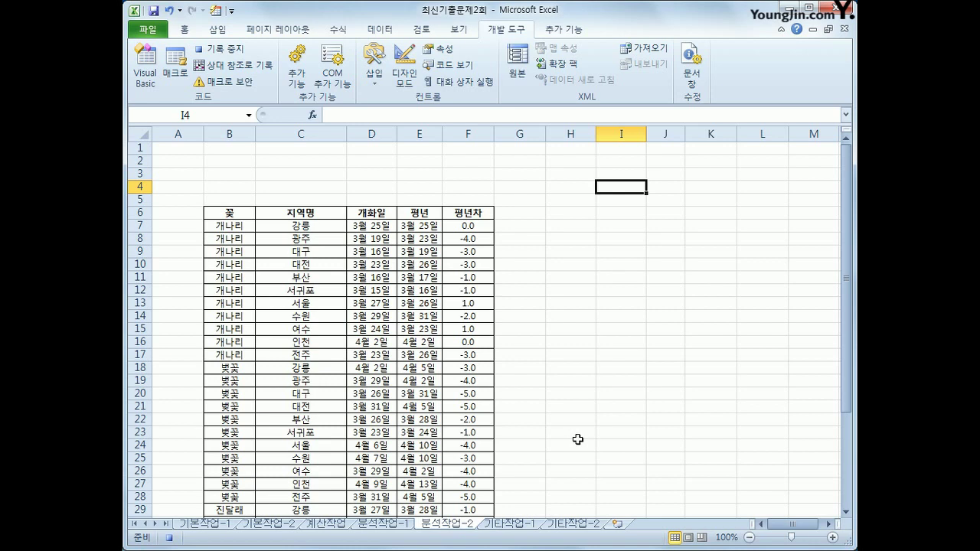
# Step: Start a custom sort of the flower table with 지역명 in ascending order (오름차순) as the primary key
pyautogui.click(319, 225)
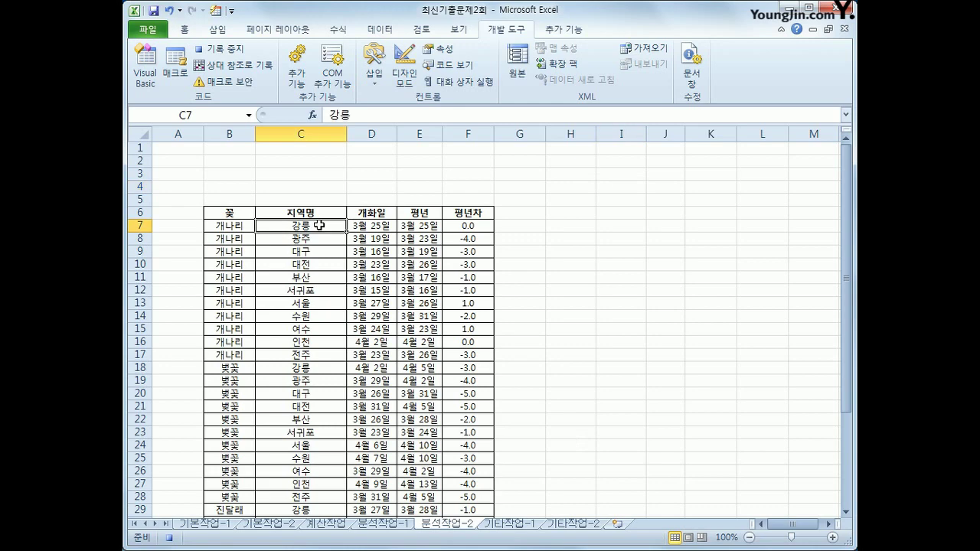
pyautogui.click(379, 32)
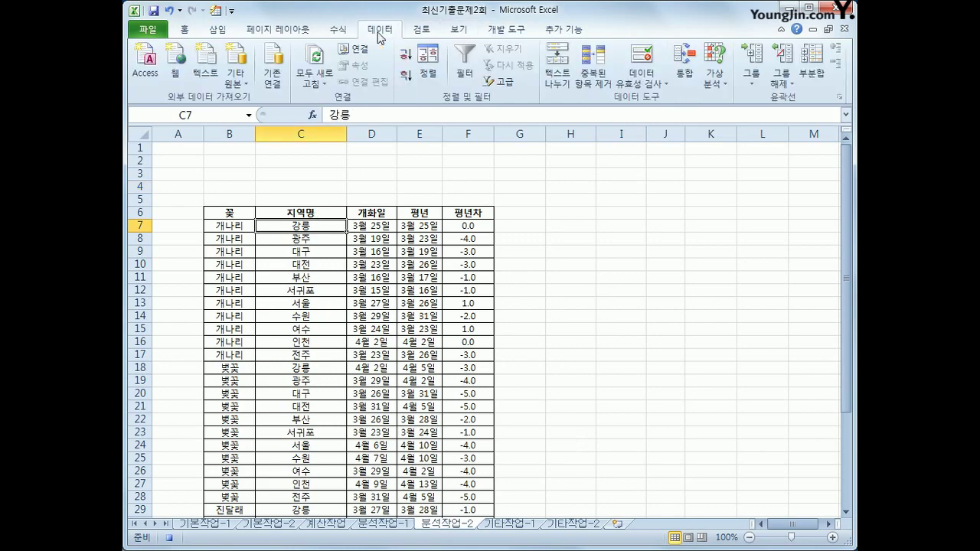
pyautogui.click(428, 65)
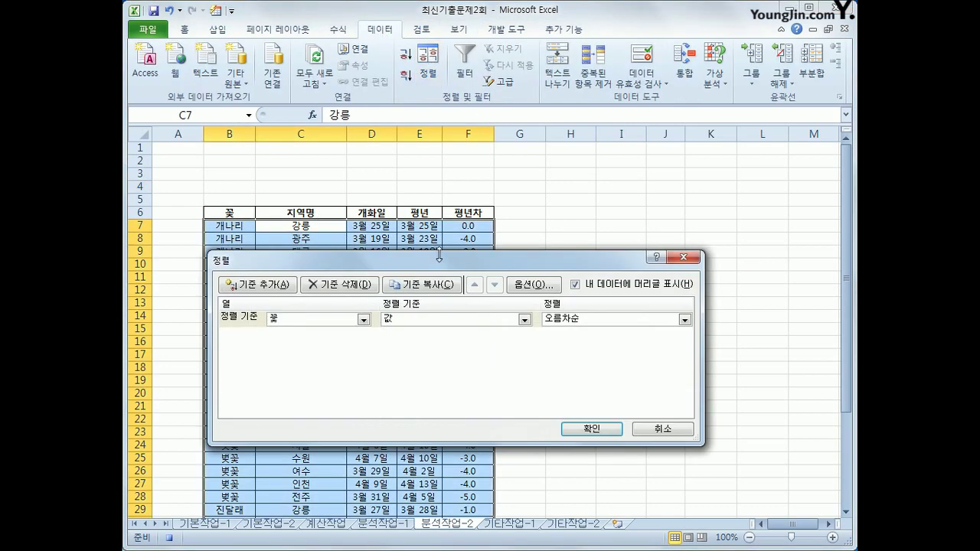
pyautogui.moveTo(495, 199); pyautogui.dragTo(514, 148)
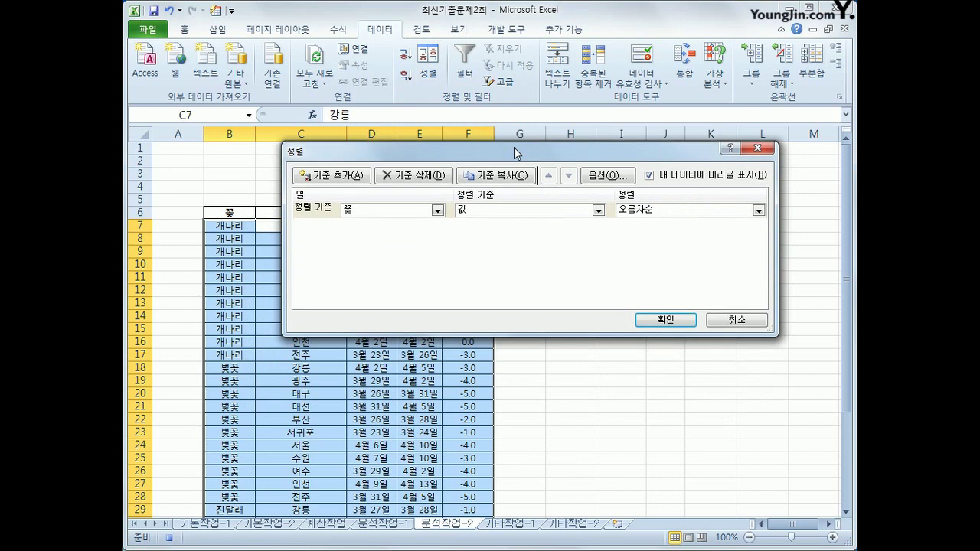
pyautogui.click(438, 210)
pyautogui.click(431, 238)
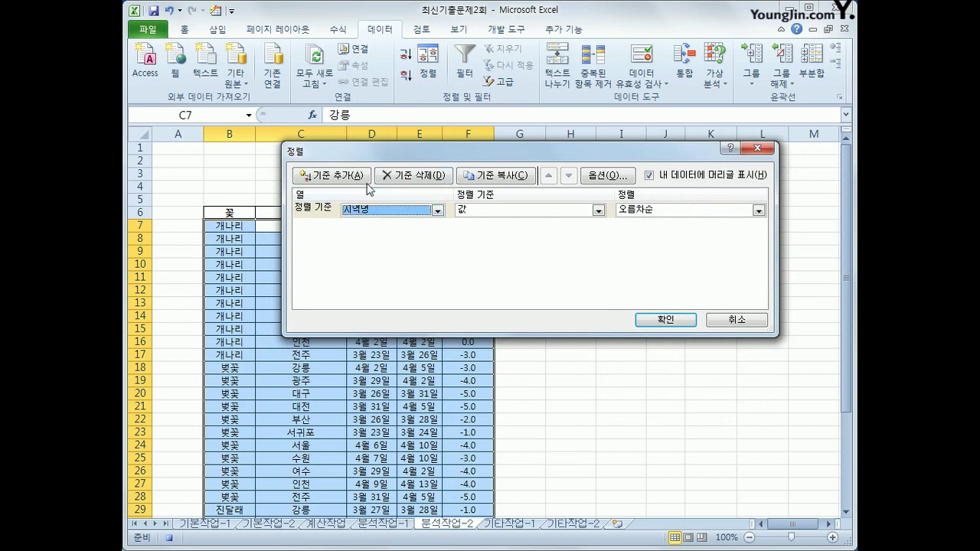
# Step: Add 개화일 in descending order (내림차순) as the second sort key and apply the sort
pyautogui.click(343, 176)
pyautogui.click(438, 227)
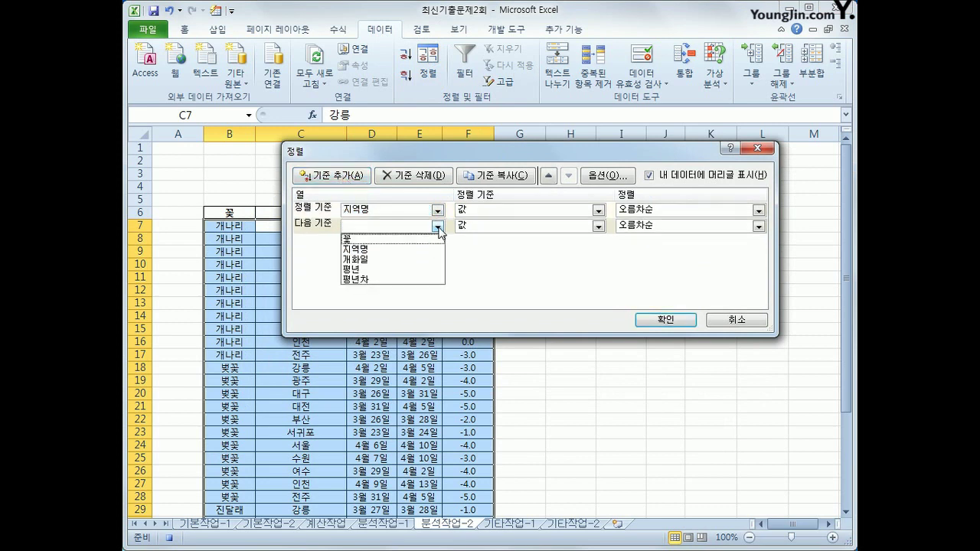
pyautogui.click(430, 260)
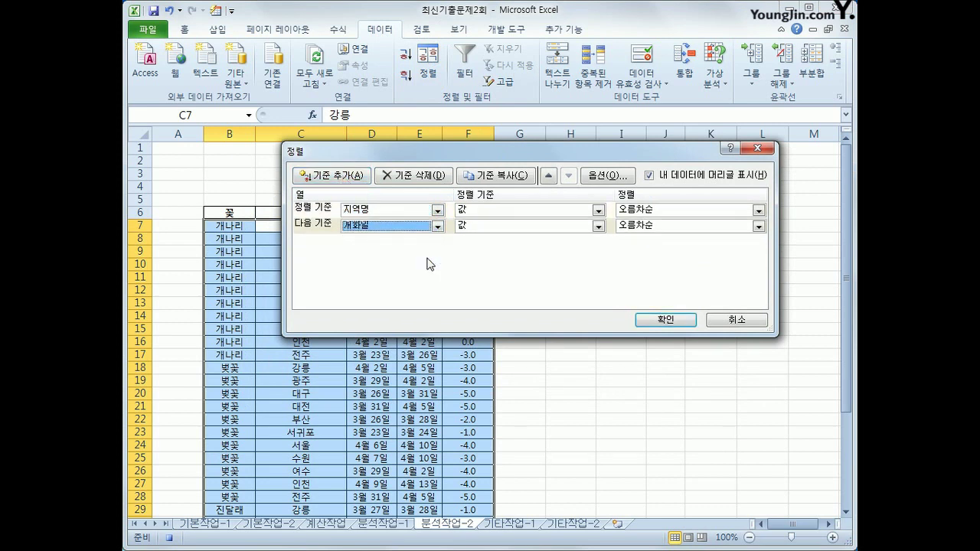
pyautogui.click(643, 228)
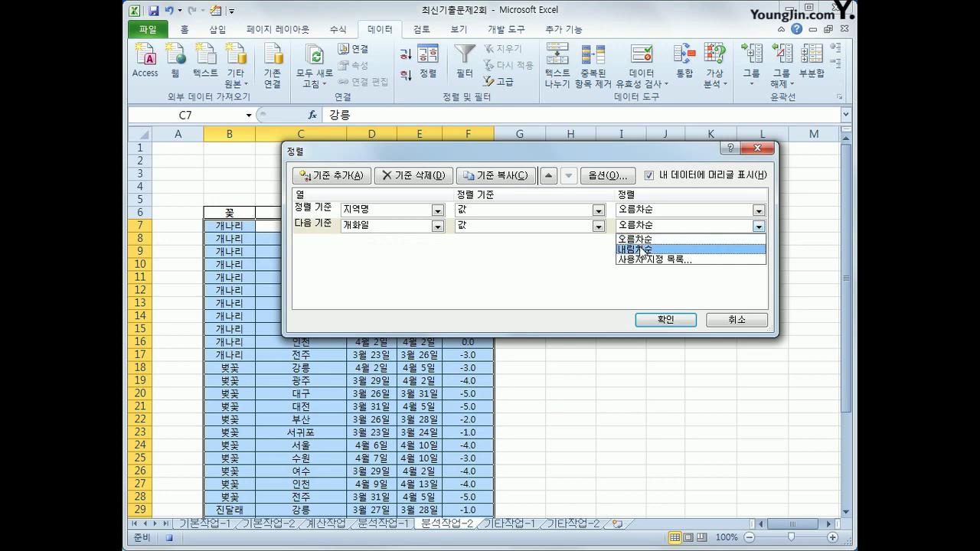
pyautogui.click(642, 250)
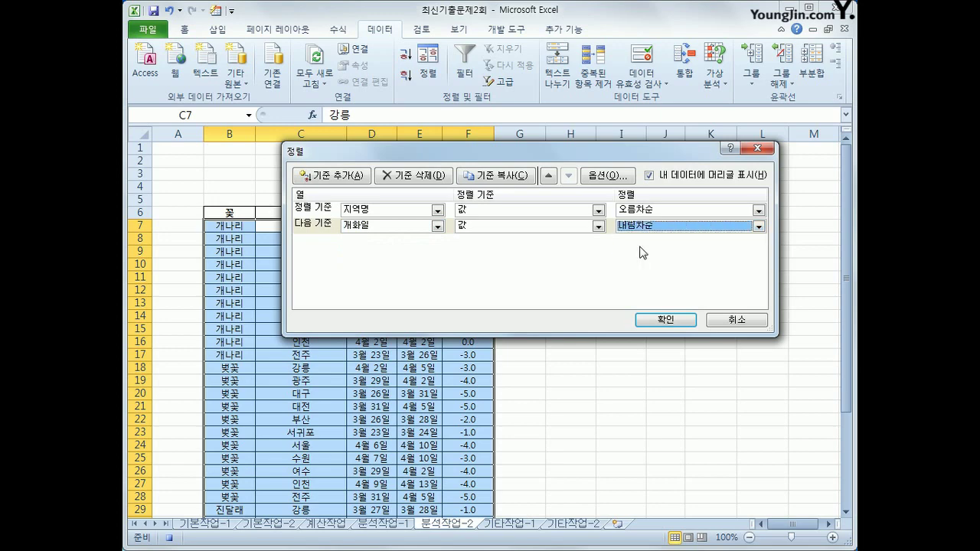
pyautogui.click(664, 321)
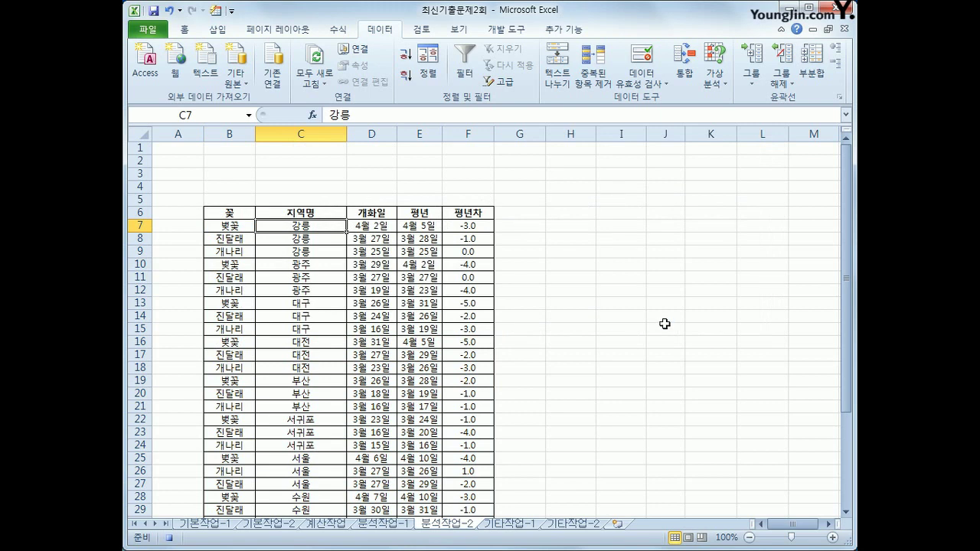
# Step: Add subtotals grouped by 지역명 that compute the average (평균) of 개화일, 평년 and 평년차
pyautogui.click(812, 69)
pyautogui.moveTo(503, 126); pyautogui.dragTo(683, 142)
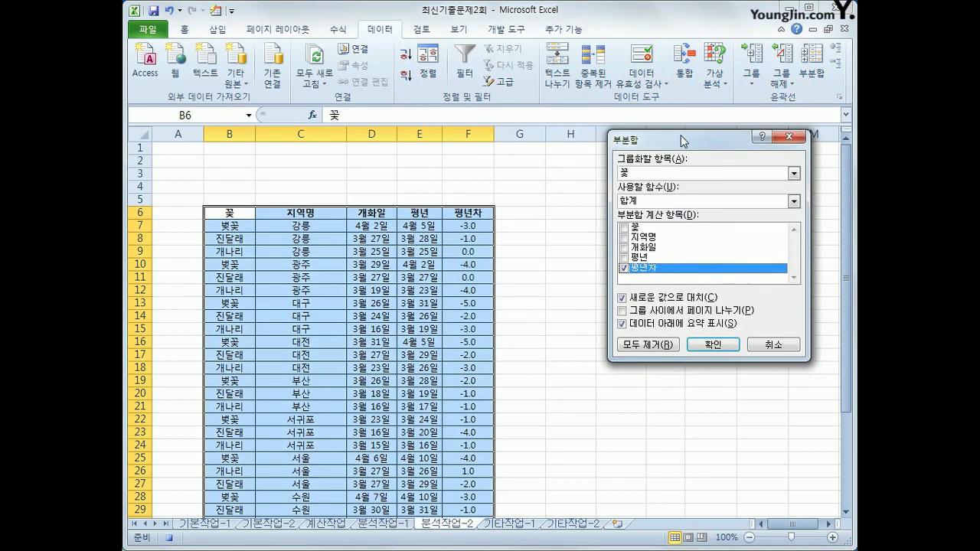
pyautogui.click(668, 175)
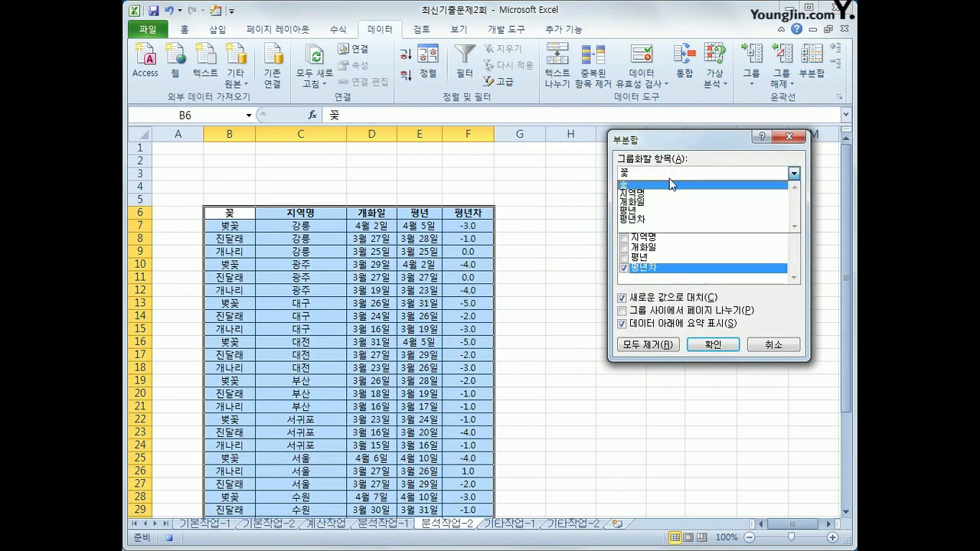
pyautogui.click(671, 195)
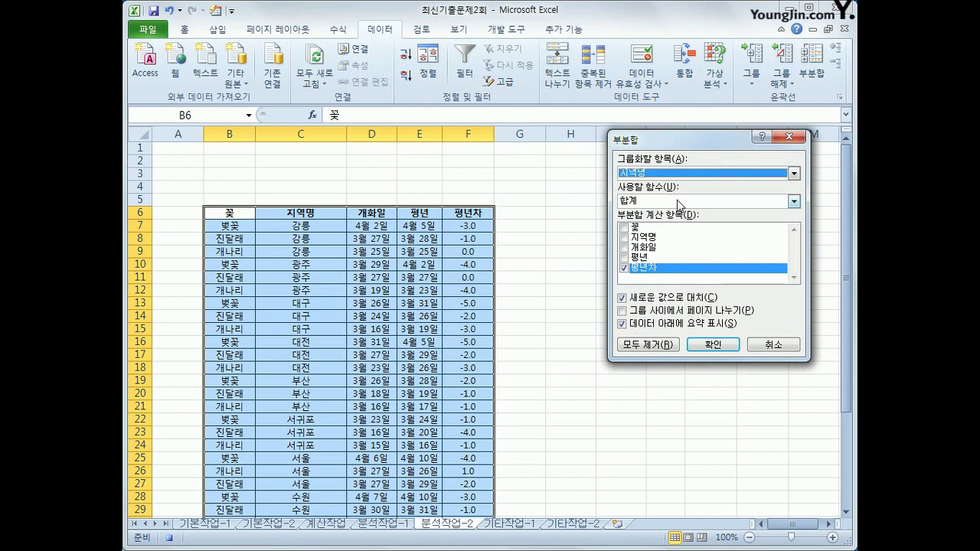
pyautogui.click(677, 200)
pyautogui.click(674, 233)
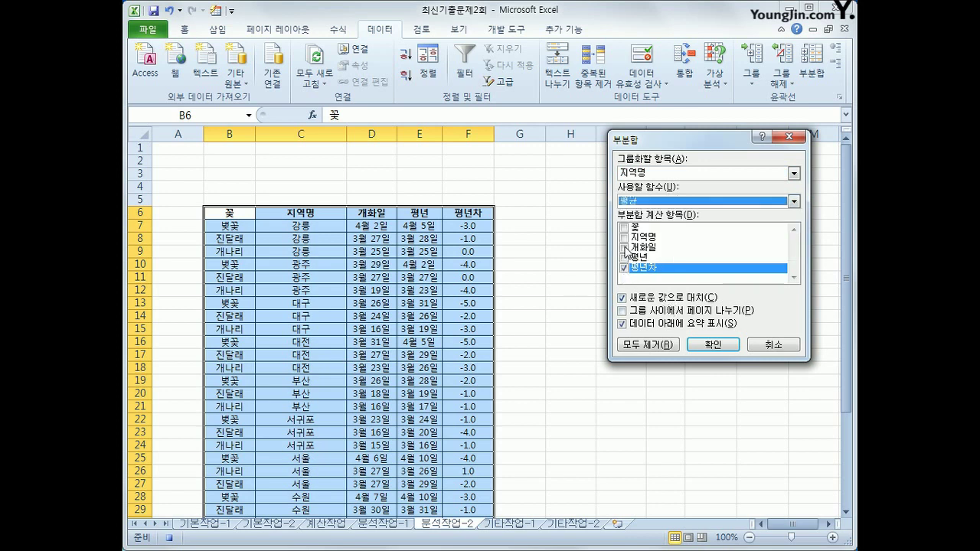
pyautogui.click(624, 247)
pyautogui.click(624, 258)
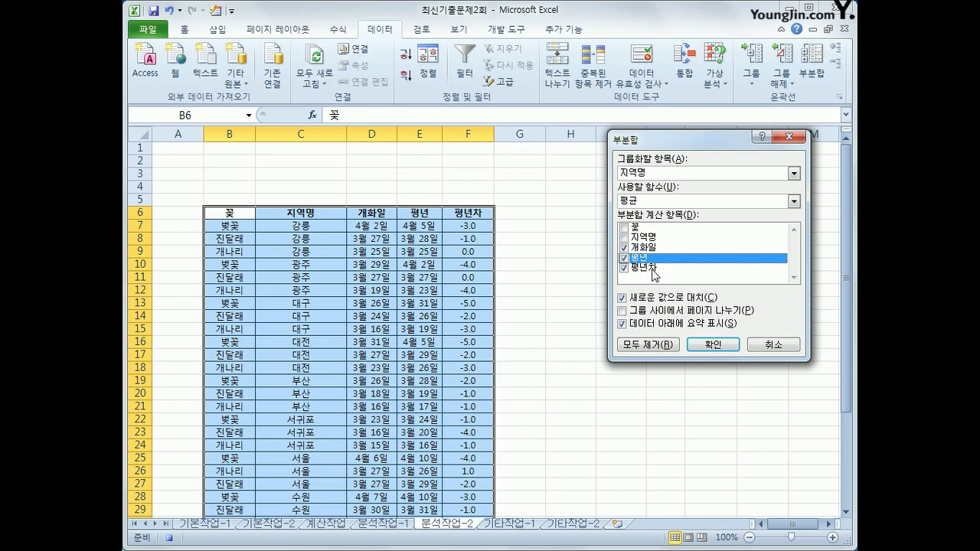
pyautogui.click(712, 344)
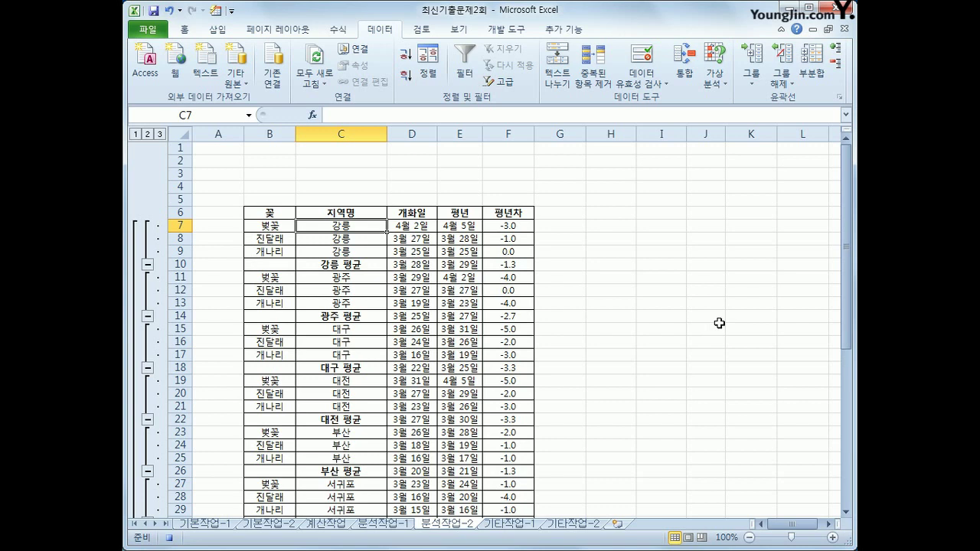
# Step: Stop recording the macro and deselect the table
pyautogui.click(507, 29)
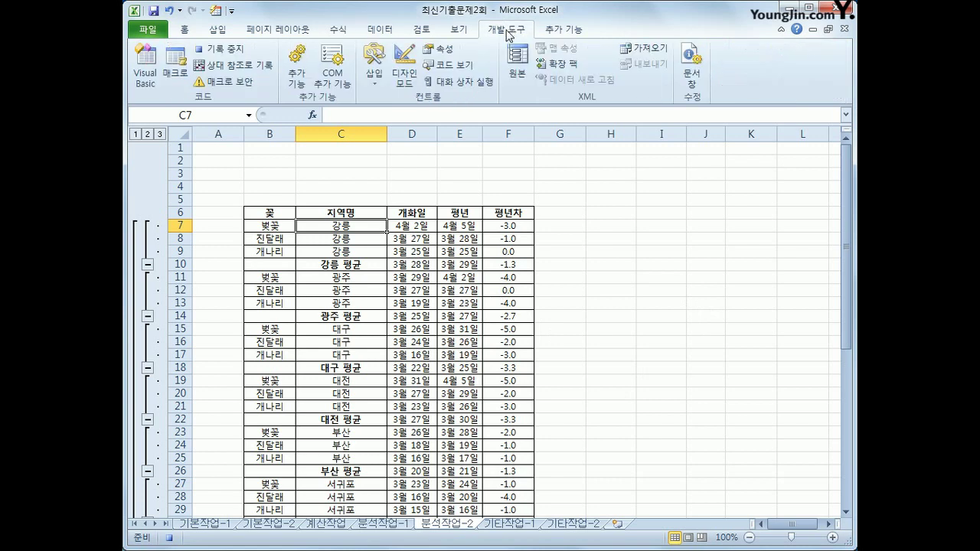
pyautogui.click(240, 55)
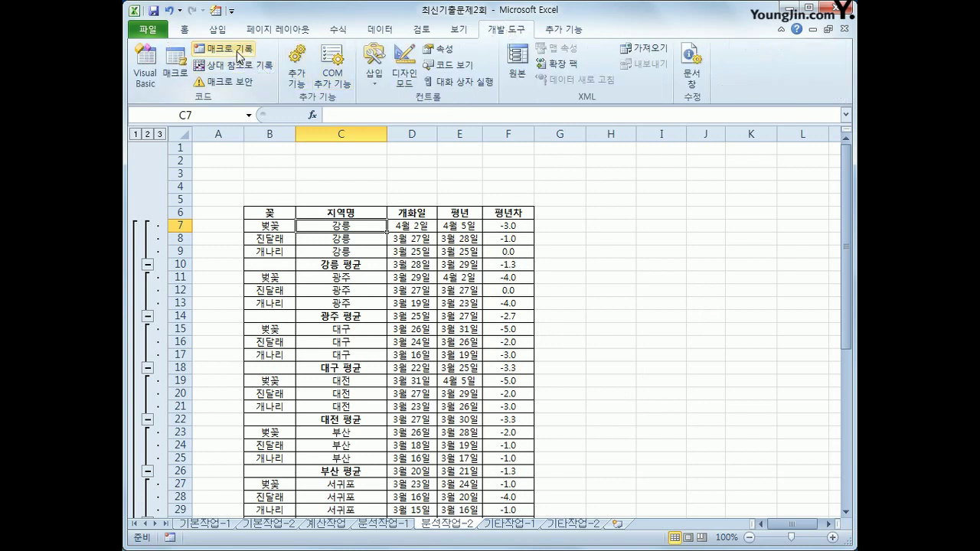
pyautogui.click(641, 326)
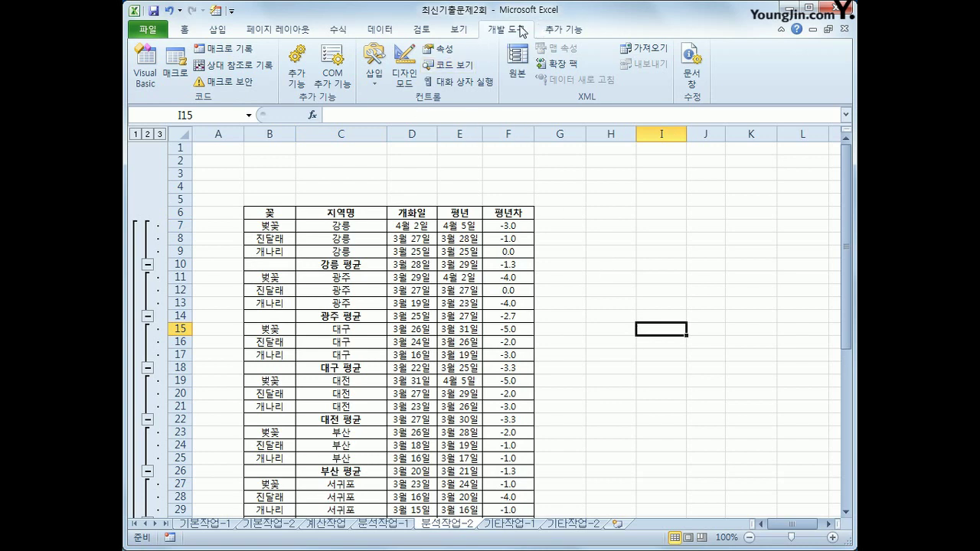
# Step: Insert a form control button over cells C2:D3 and assign the 지역부분합 macro to it
pyautogui.click(370, 83)
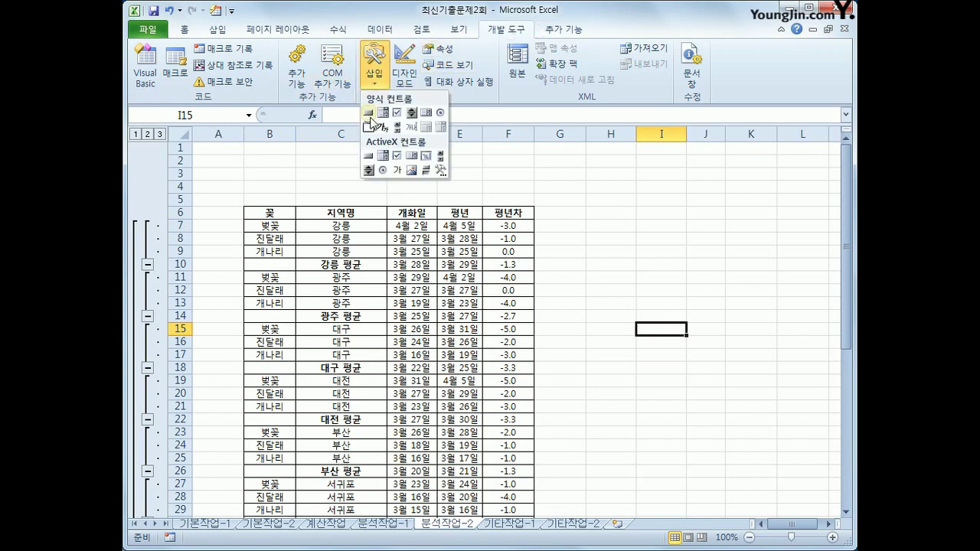
pyautogui.click(368, 113)
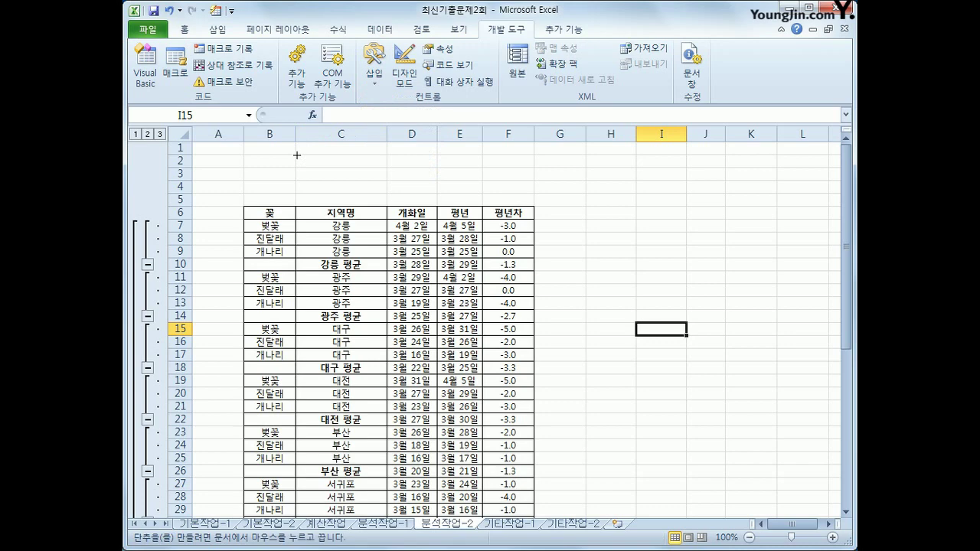
pyautogui.moveTo(297, 155); pyautogui.dragTo(427, 183)
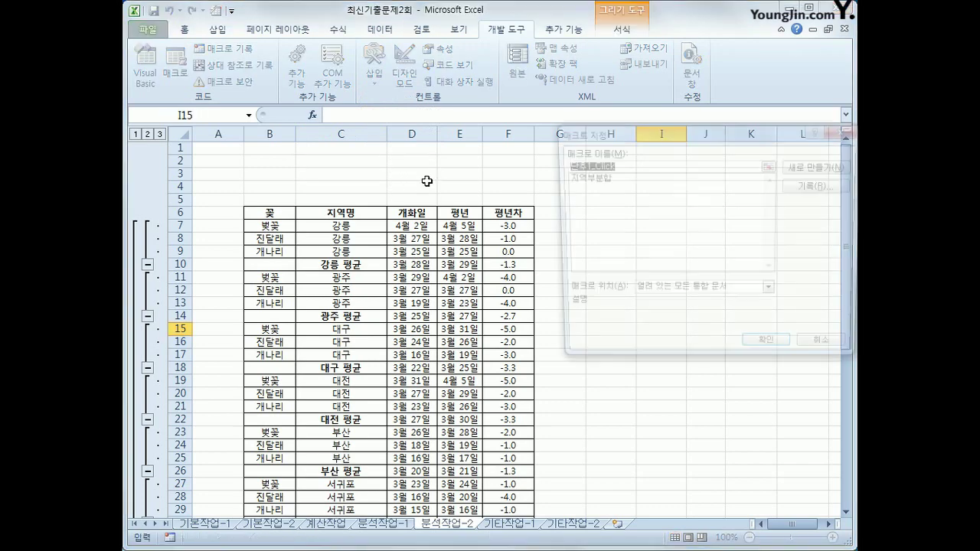
pyautogui.click(589, 179)
pyautogui.moveTo(605, 134); pyautogui.dragTo(554, 130)
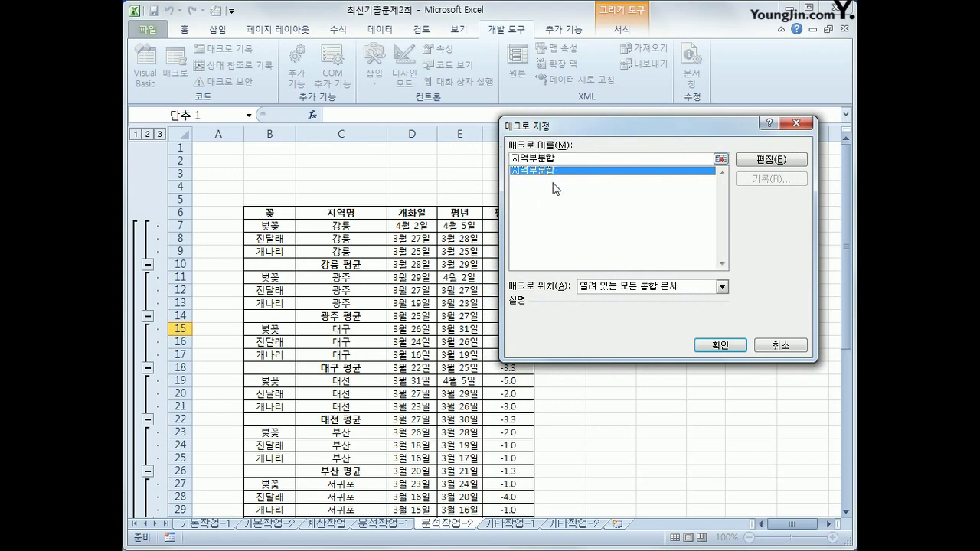
pyautogui.click(718, 345)
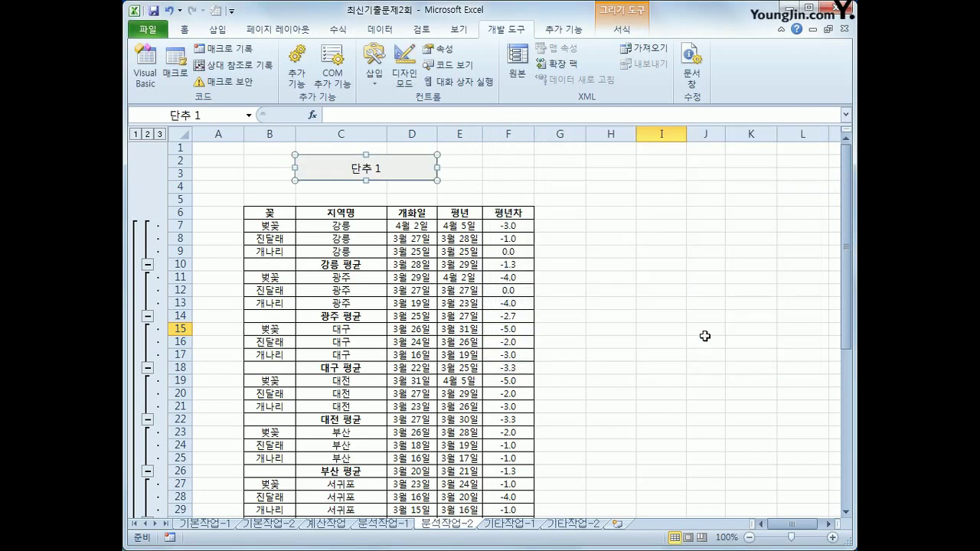
# Step: Label the new button 지역별 부분합
pyautogui.write('지역별')
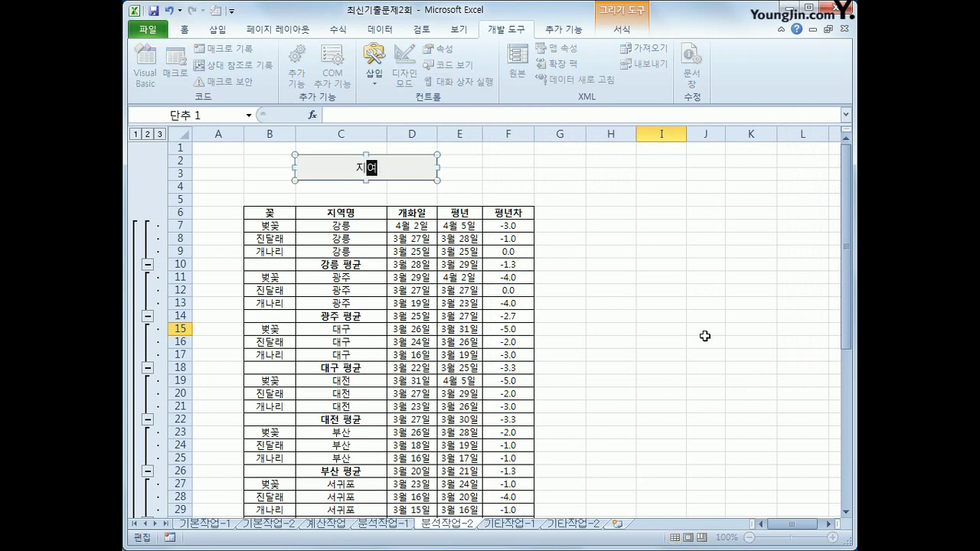
pyautogui.write(' 부분합')
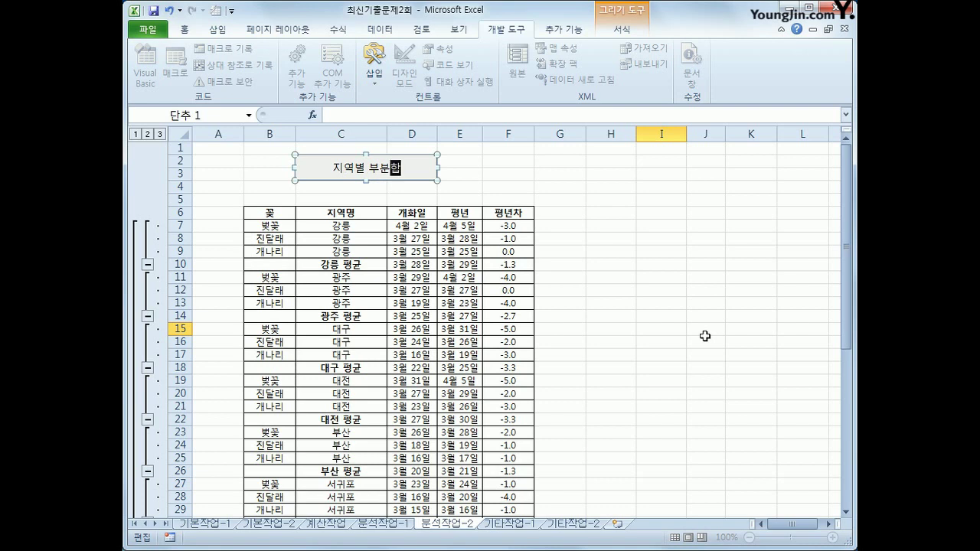
pyautogui.click(704, 336)
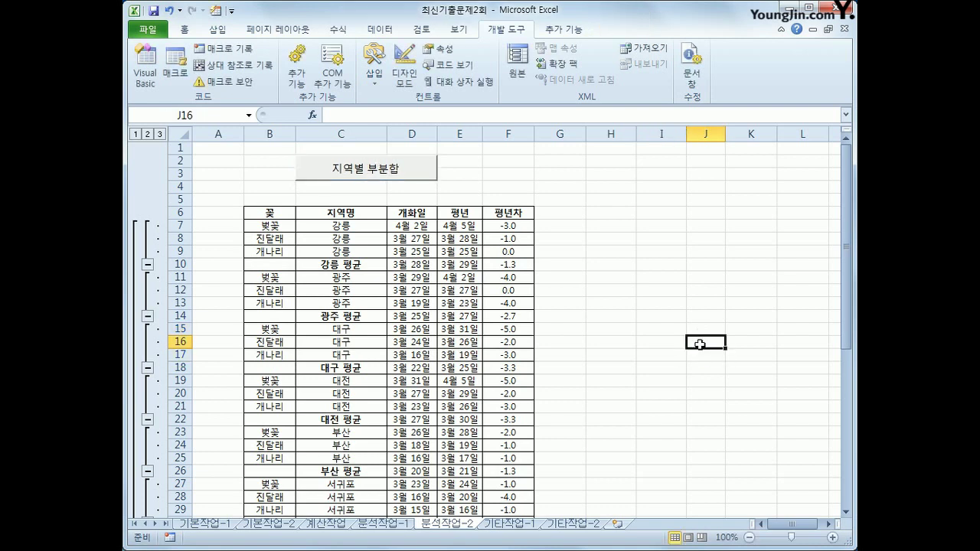
# Step: Remove all subtotals from the flower table and test the 지역부분합 macro by running the 지역별 부분합 button
pyautogui.click(372, 264)
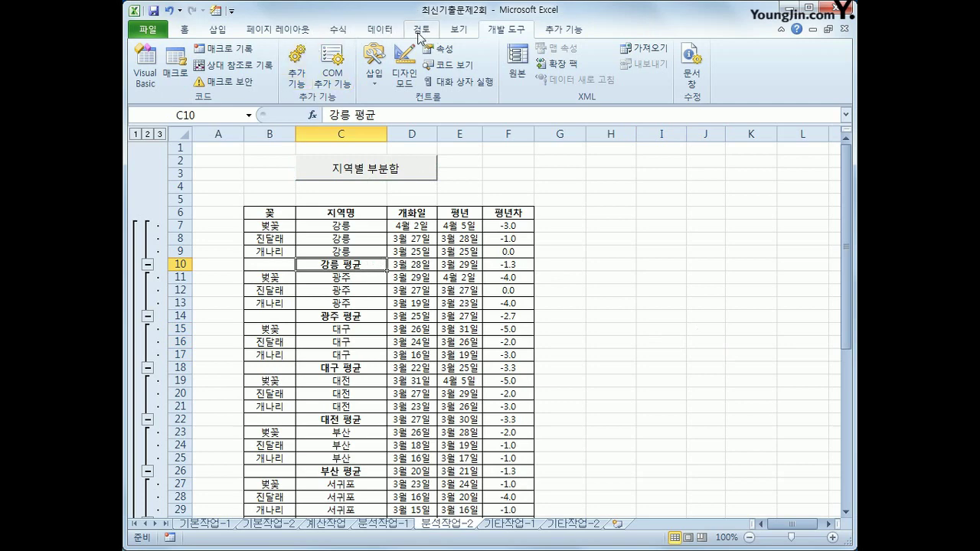
pyautogui.click(398, 30)
pyautogui.click(811, 65)
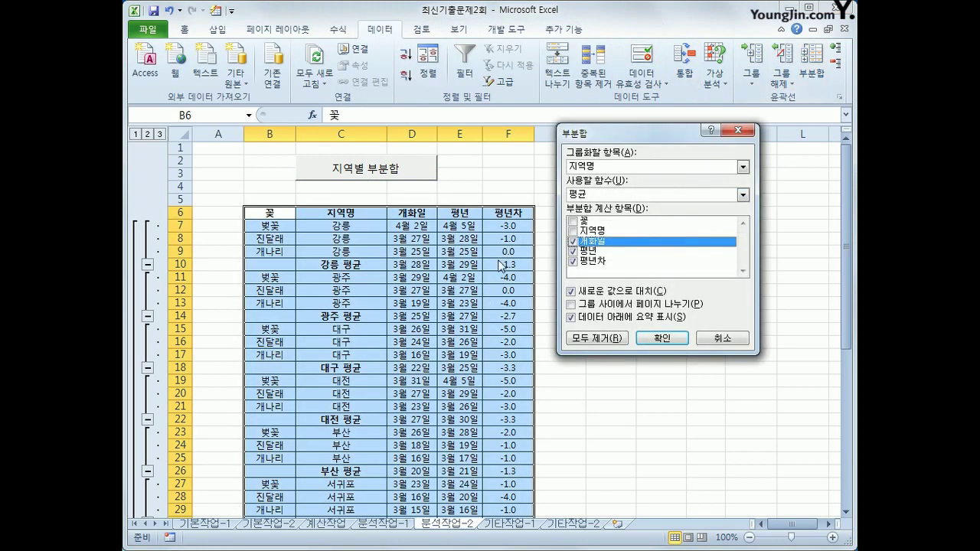
pyautogui.click(596, 338)
pyautogui.click(652, 328)
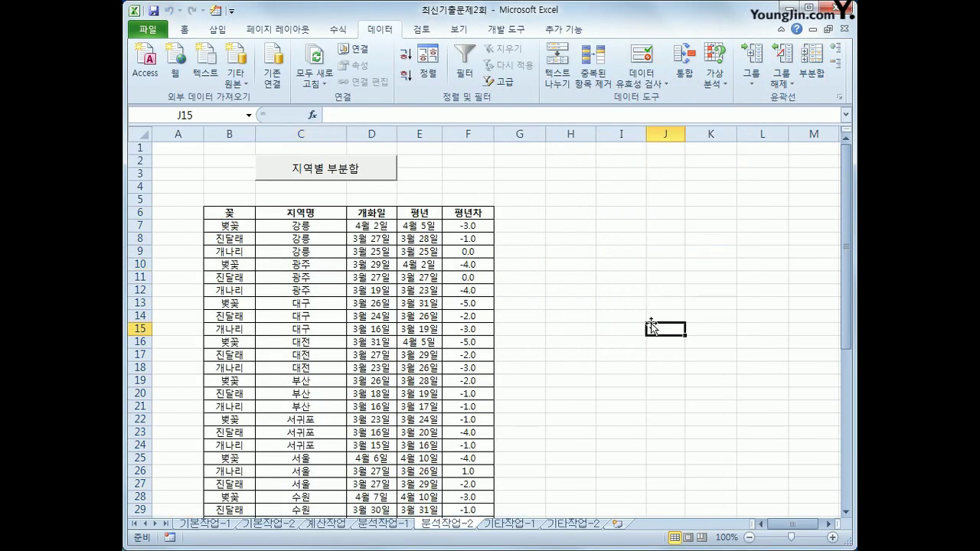
pyautogui.click(297, 172)
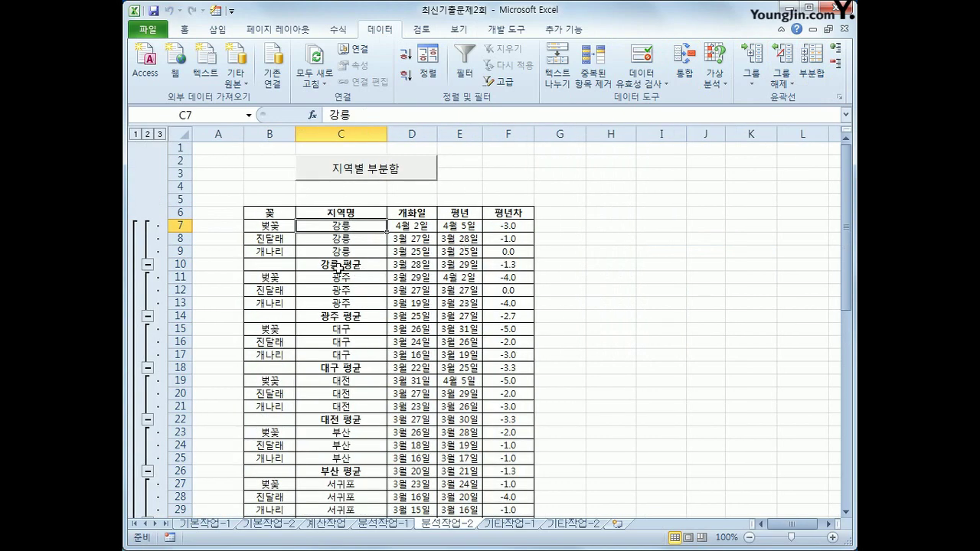
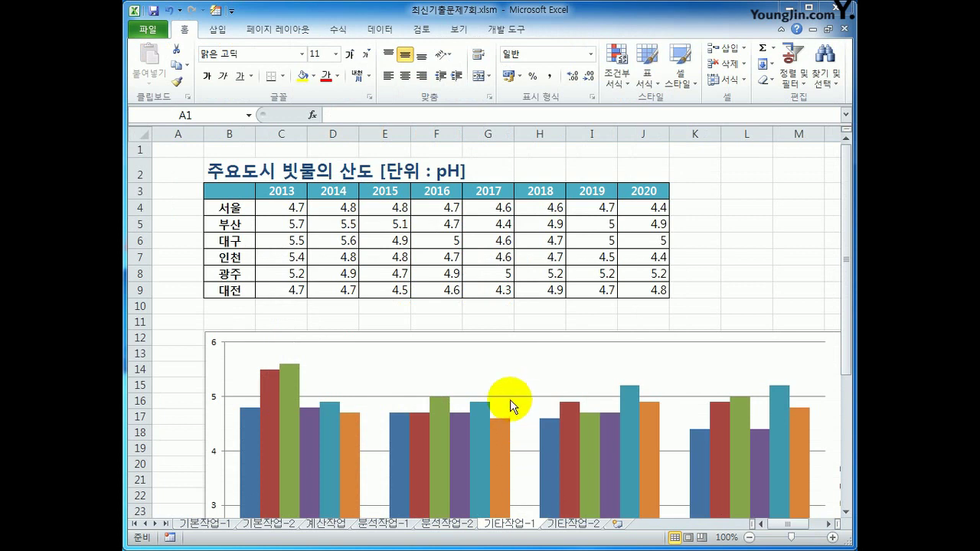
# Step: Examine the column chart and its source table of city rainwater acidity on the 기타작업-1 sheet of 최신기출문제7회.xlsm
pyautogui.click(494, 337)
pyautogui.scroll(-3, 497, 338)
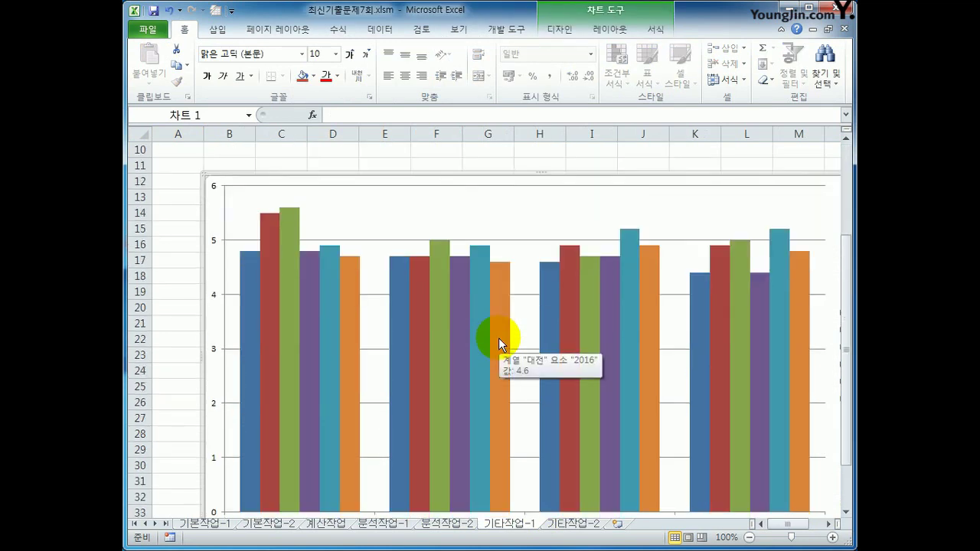
pyautogui.scroll(-2, 499, 338)
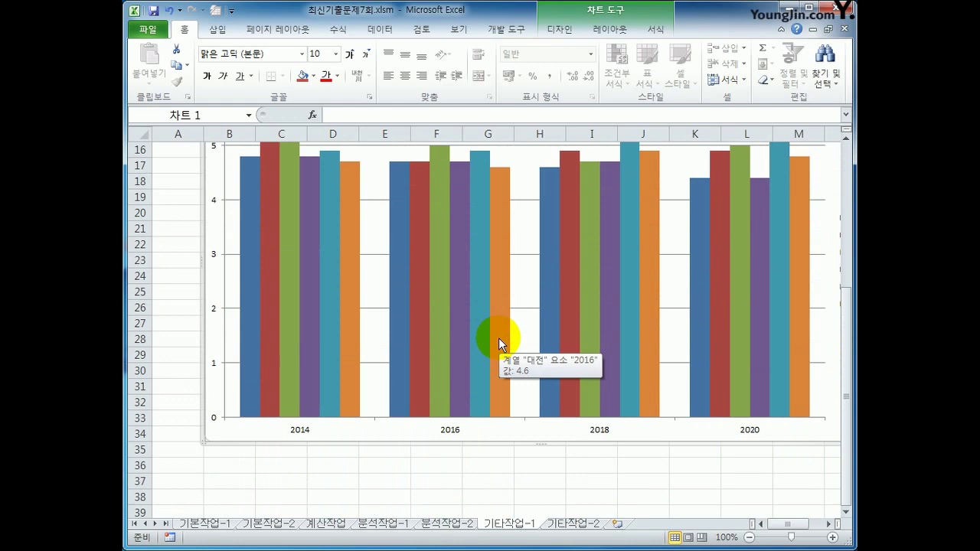
pyautogui.scroll(2, 498, 338)
pyautogui.scroll(3, 499, 338)
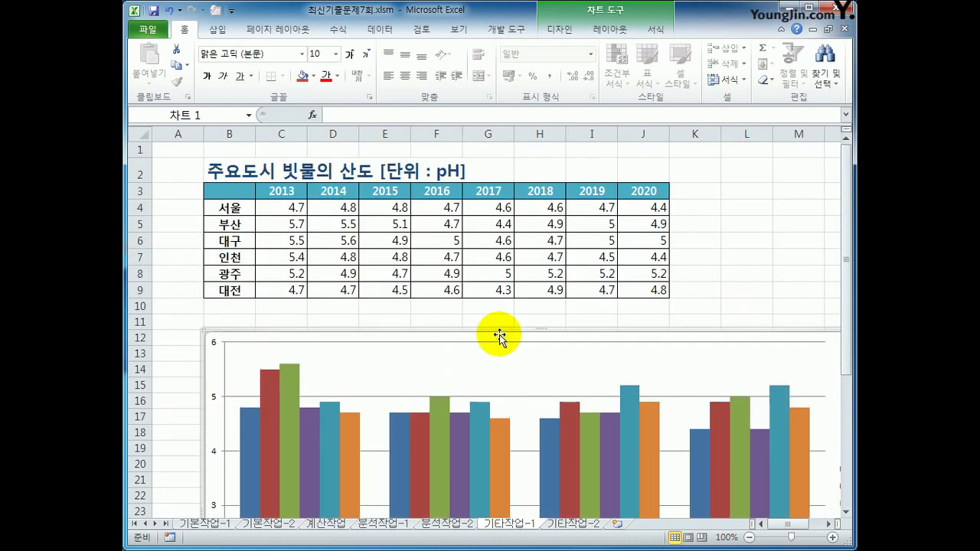
pyautogui.scroll(-6, 500, 338)
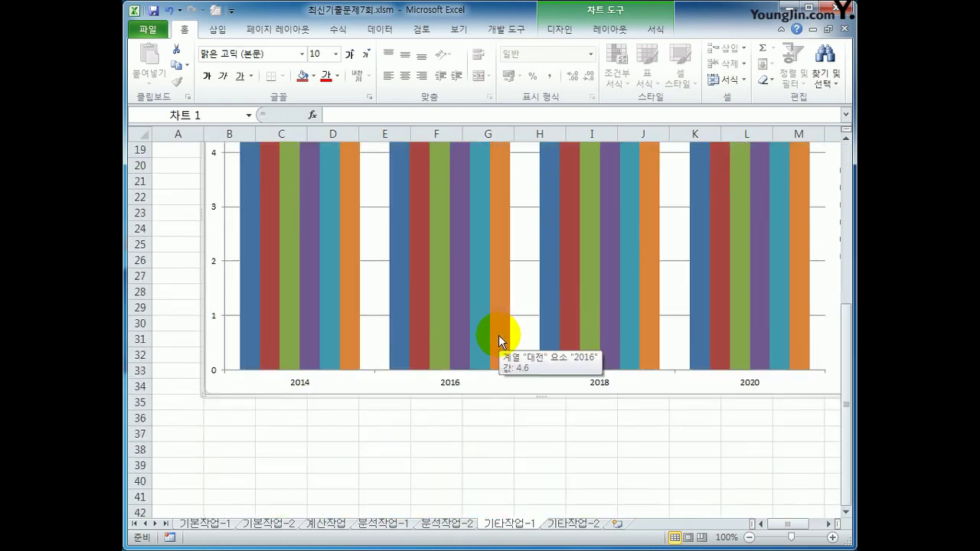
pyautogui.rightClick(497, 386)
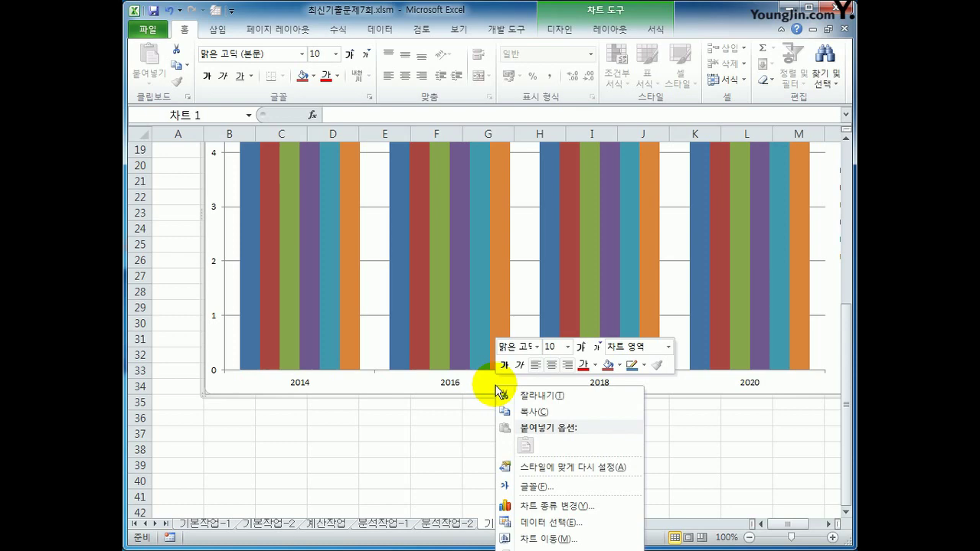
pyautogui.click(350, 382)
pyautogui.scroll(3, 376, 383)
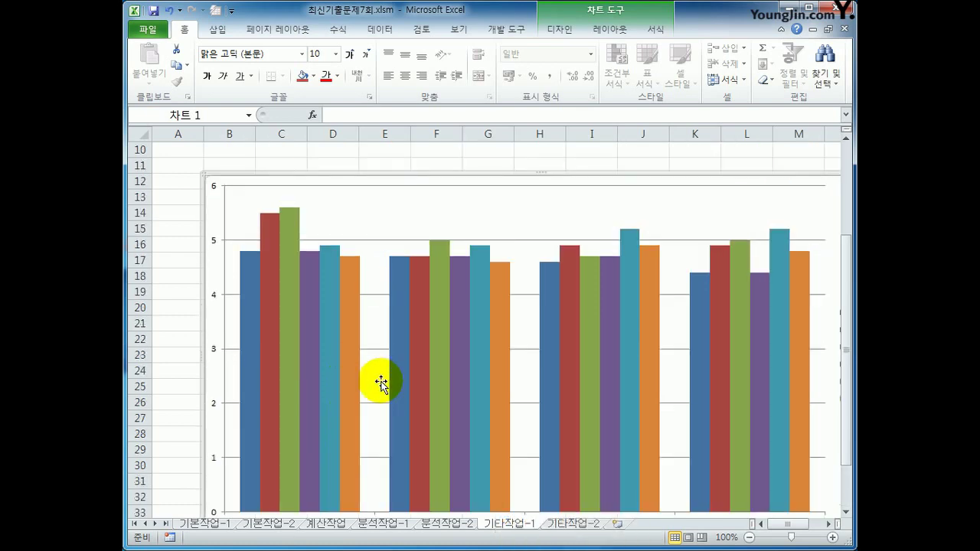
# Step: Open the chart's data source selection and remove the 인천 series from the legend entries
pyautogui.rightClick(406, 210)
pyautogui.click(464, 271)
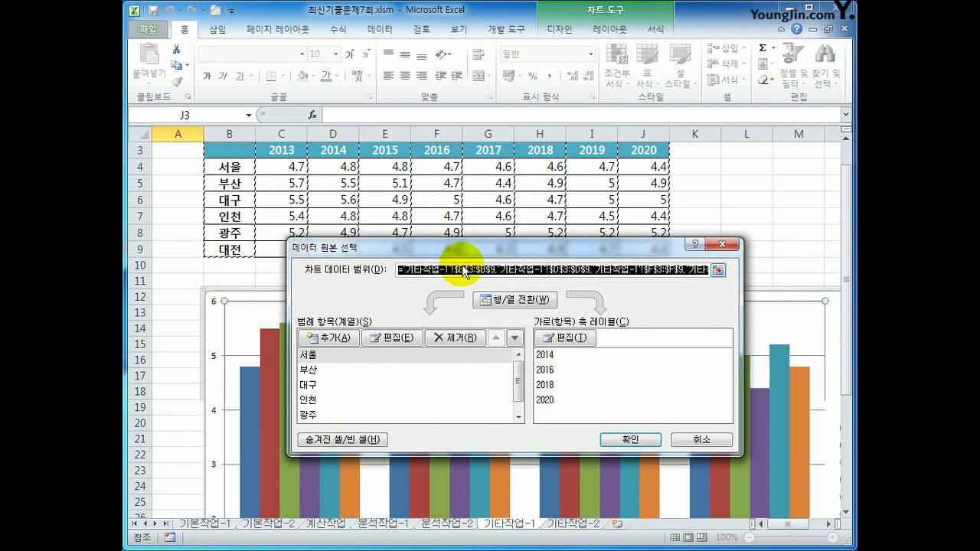
pyautogui.click(350, 358)
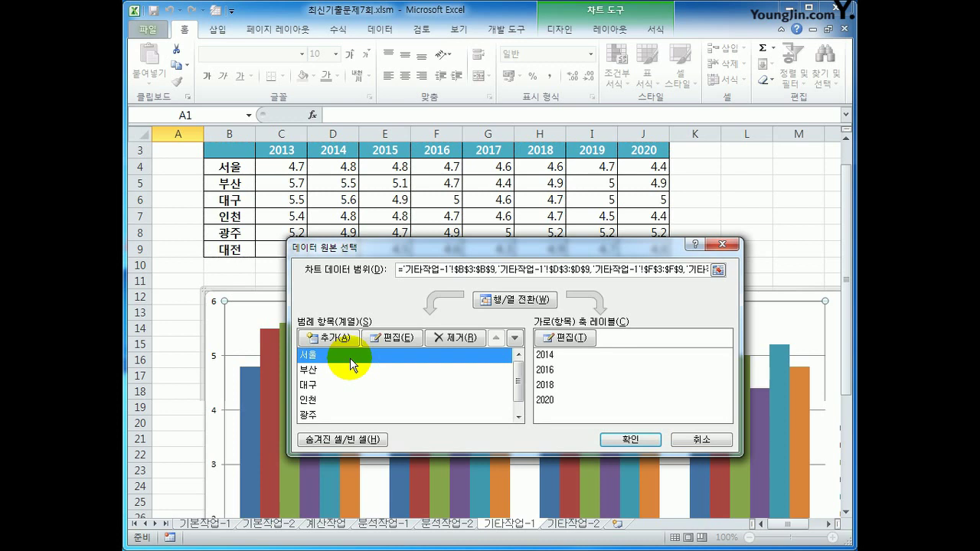
pyautogui.moveTo(520, 385); pyautogui.dragTo(518, 396)
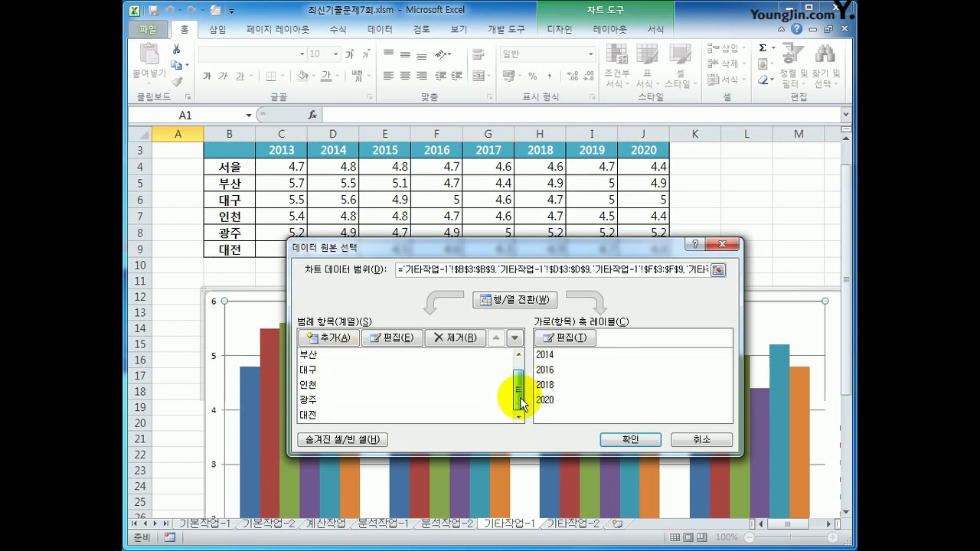
pyautogui.click(337, 415)
pyautogui.click(323, 370)
pyautogui.scroll(1, 323, 370)
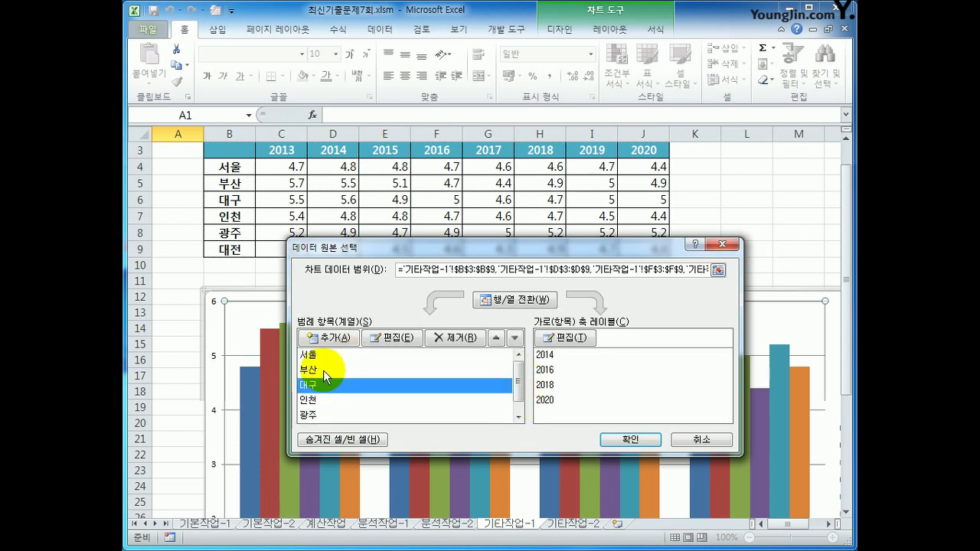
pyautogui.click(318, 352)
pyautogui.click(328, 371)
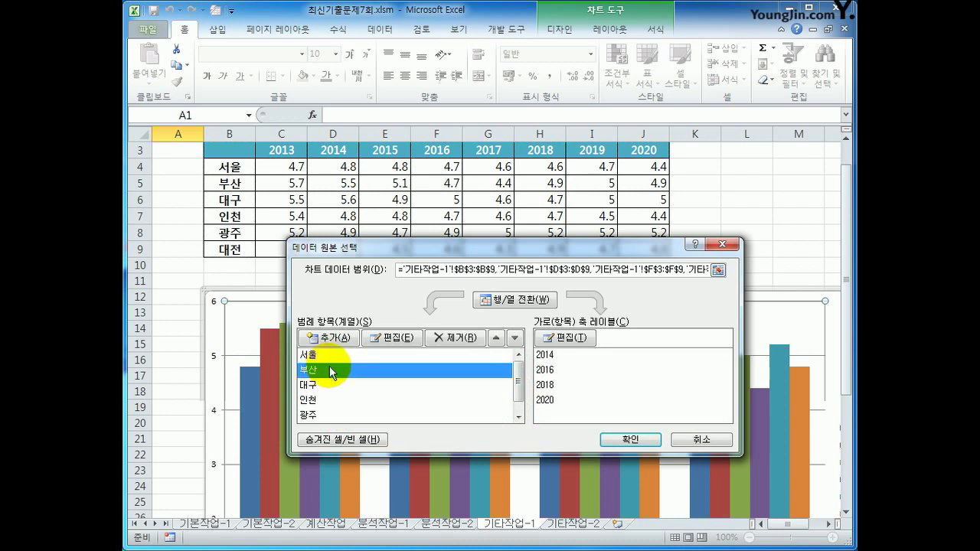
pyautogui.click(311, 403)
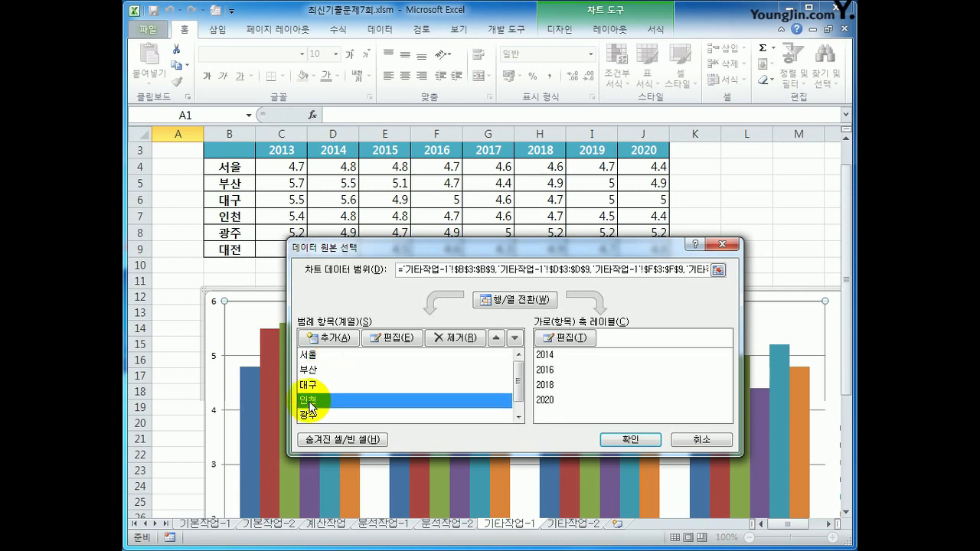
pyautogui.click(466, 340)
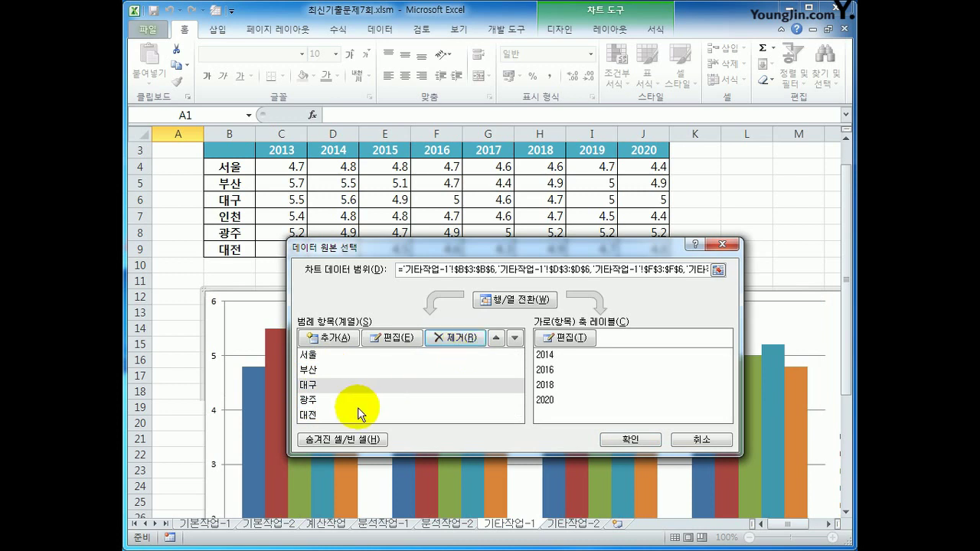
# Step: Remove the 광주 series from the chart's legend entries and apply the data source change
pyautogui.click(341, 402)
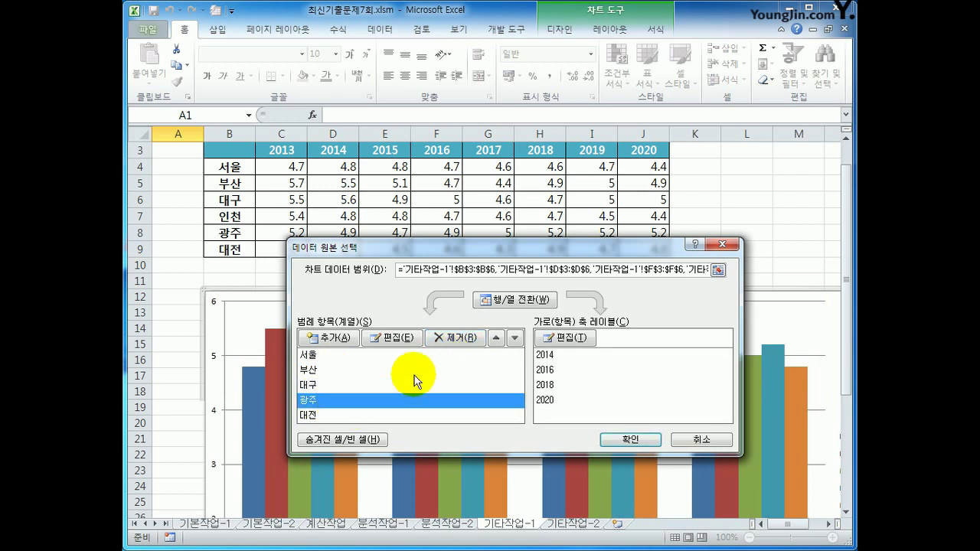
pyautogui.click(451, 338)
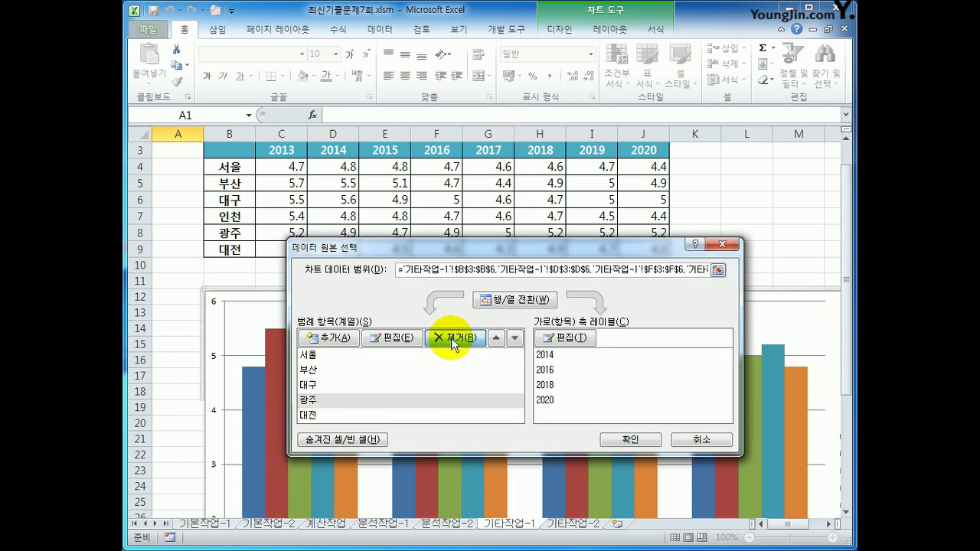
pyautogui.click(337, 356)
pyautogui.click(322, 402)
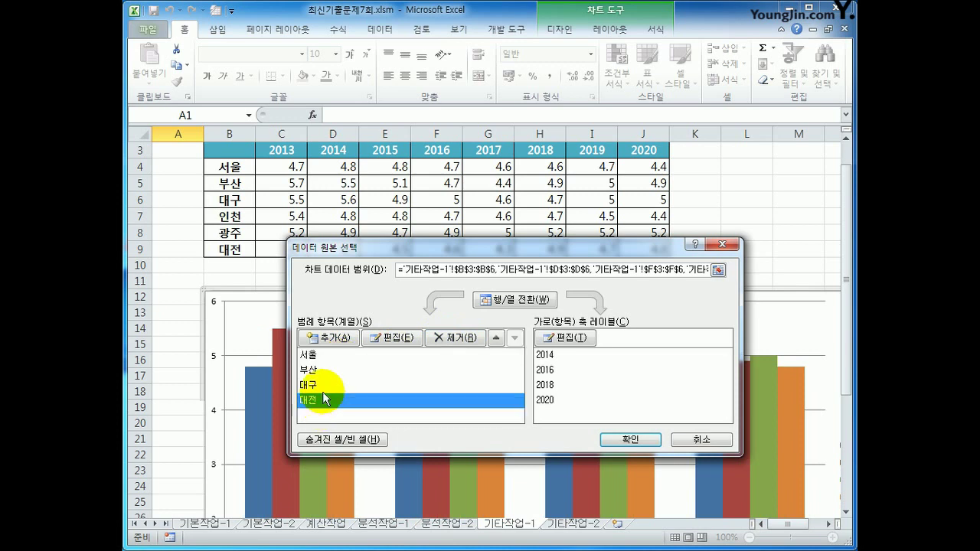
pyautogui.click(323, 386)
pyautogui.click(328, 372)
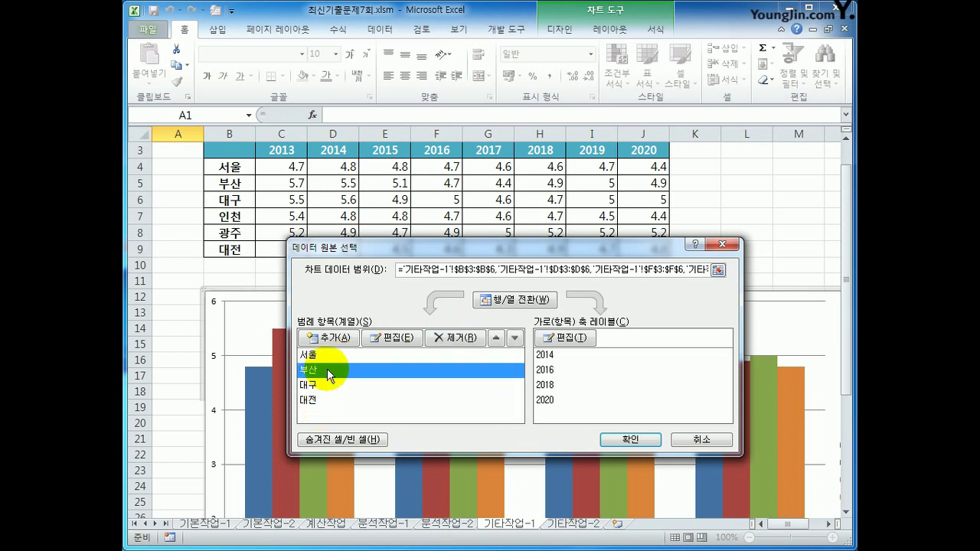
pyautogui.click(613, 441)
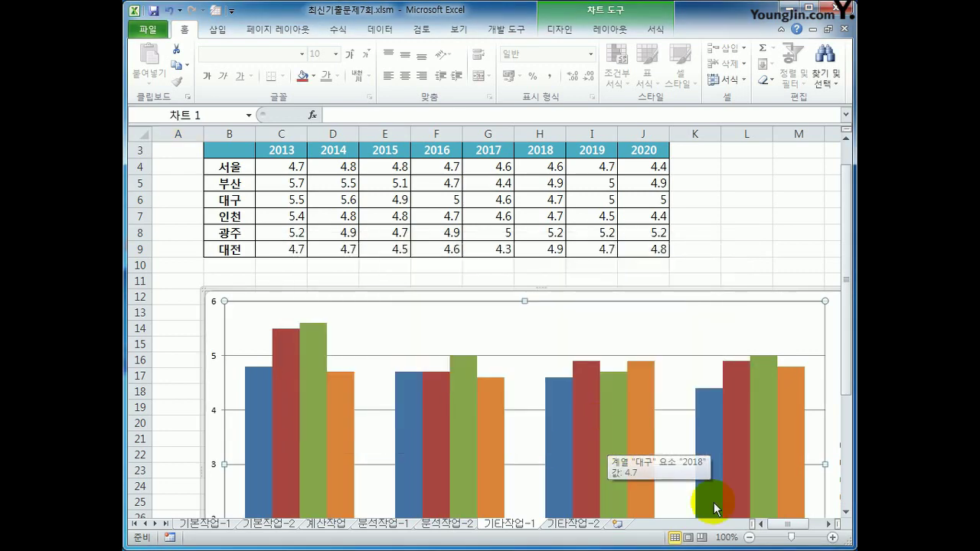
# Step: Change the whole chart to a line chart with markers (꺾은선형) and apply chart layout 레이아웃 3
pyautogui.click(749, 538)
pyautogui.click(750, 538)
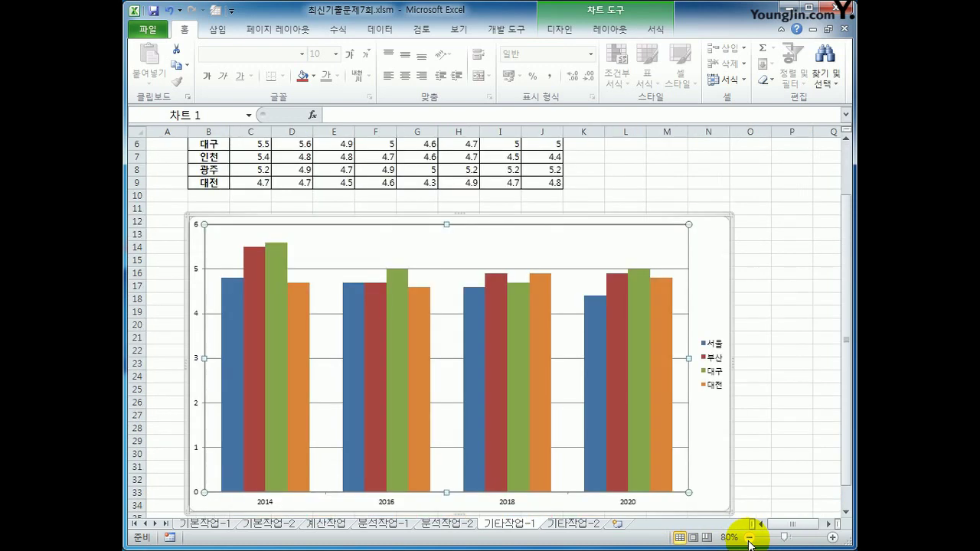
pyautogui.click(750, 538)
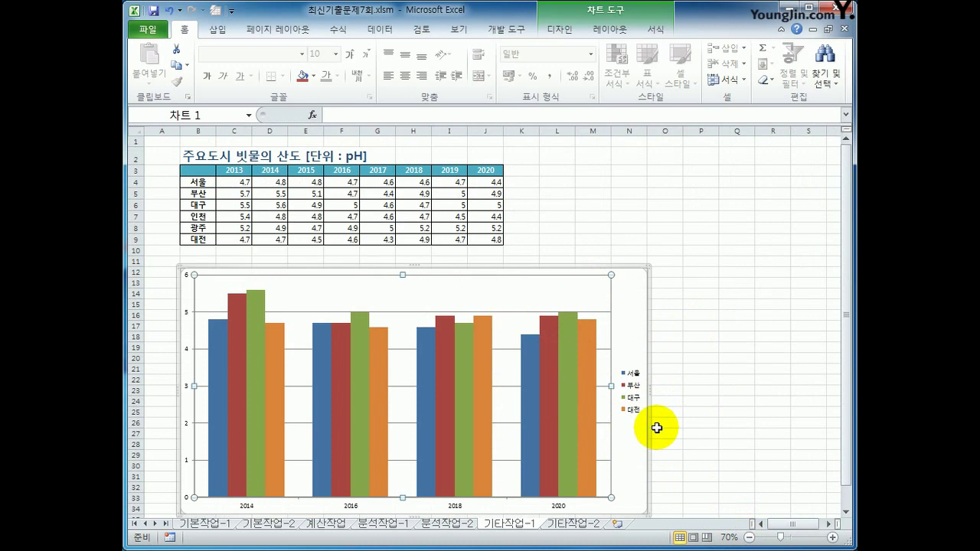
pyautogui.scroll(-1, 657, 428)
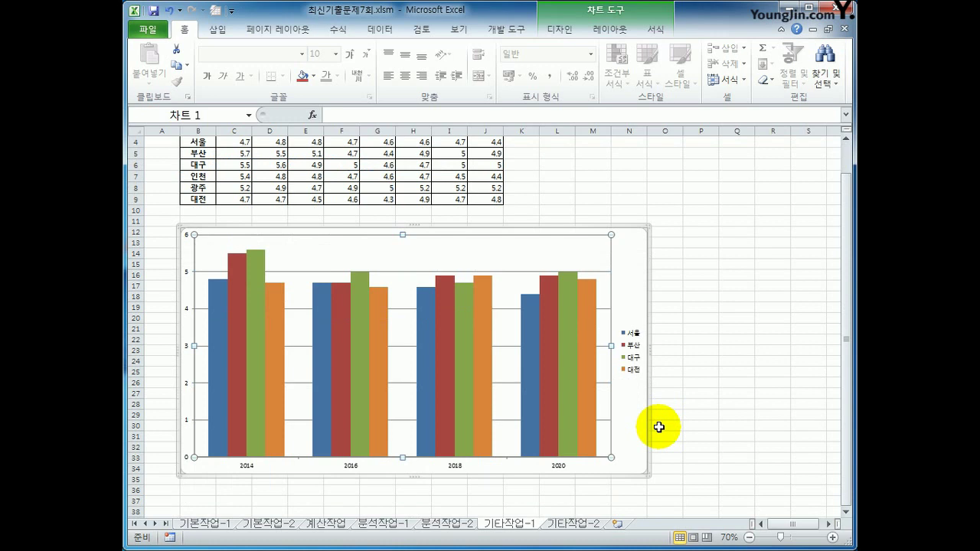
pyautogui.click(632, 271)
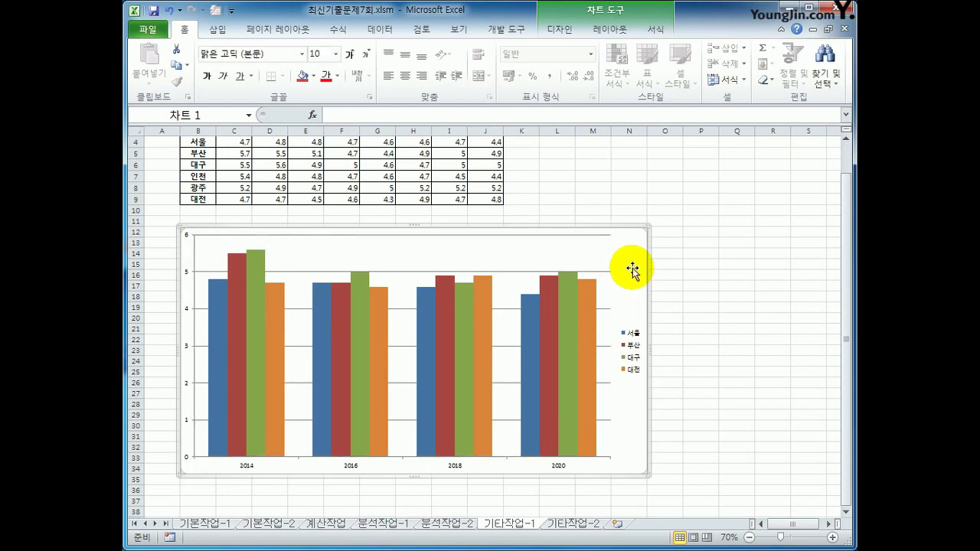
pyautogui.click(567, 32)
pyautogui.click(152, 60)
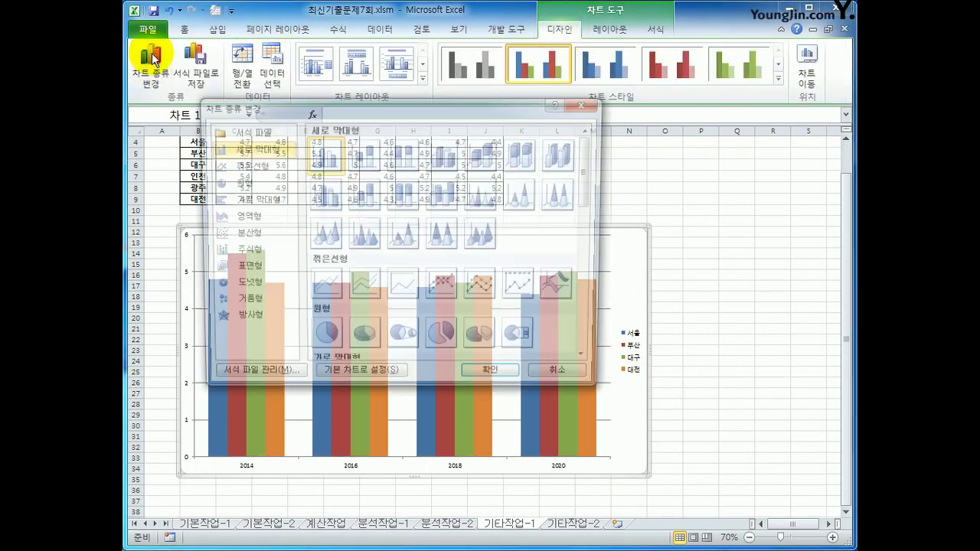
pyautogui.click(441, 292)
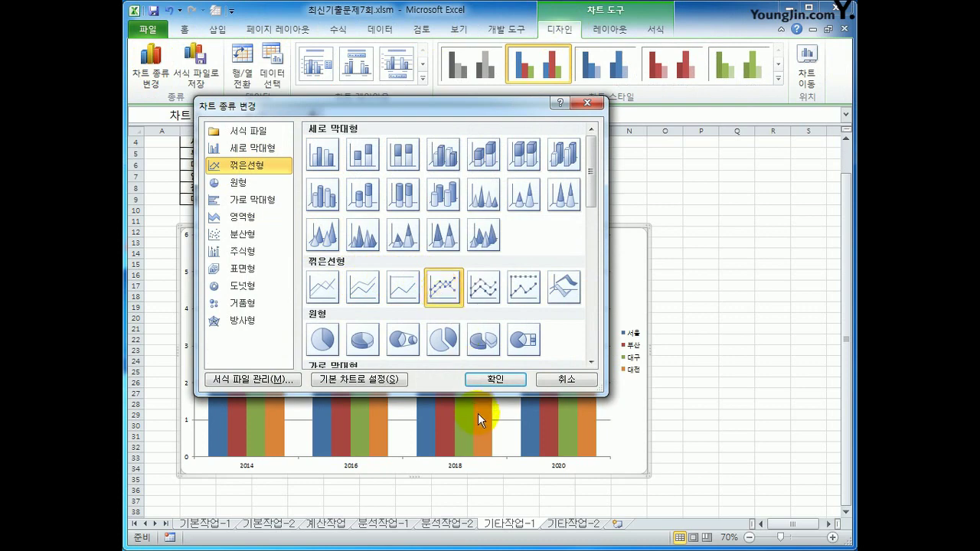
pyautogui.click(495, 379)
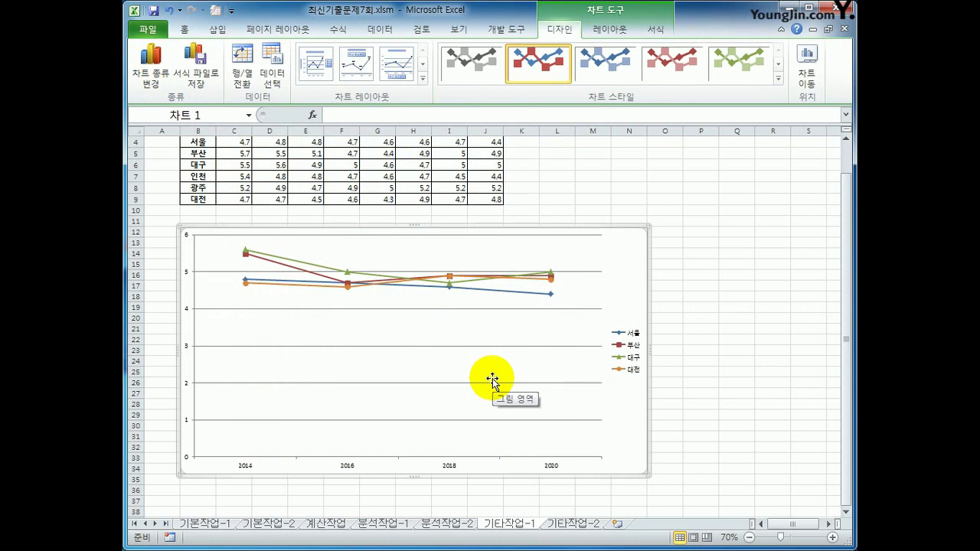
pyautogui.click(422, 75)
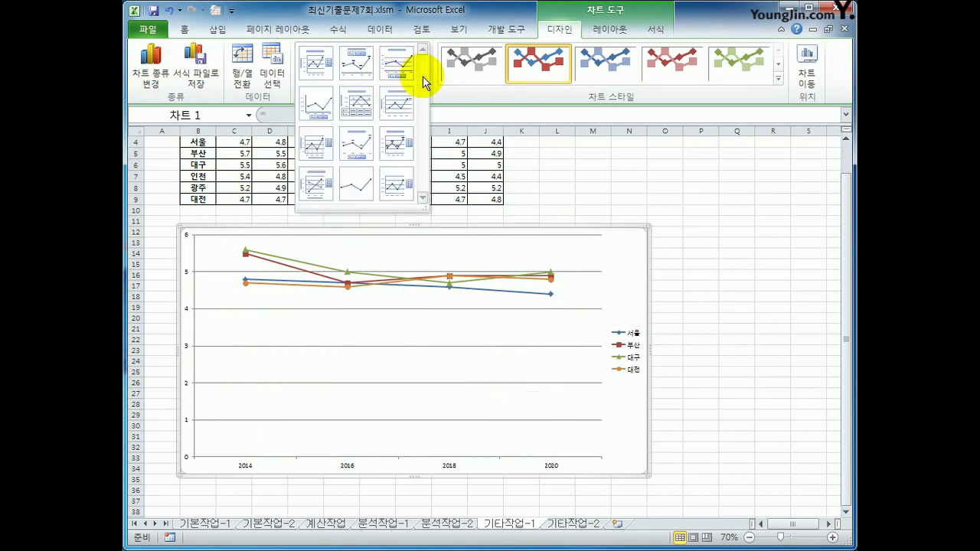
pyautogui.click(394, 76)
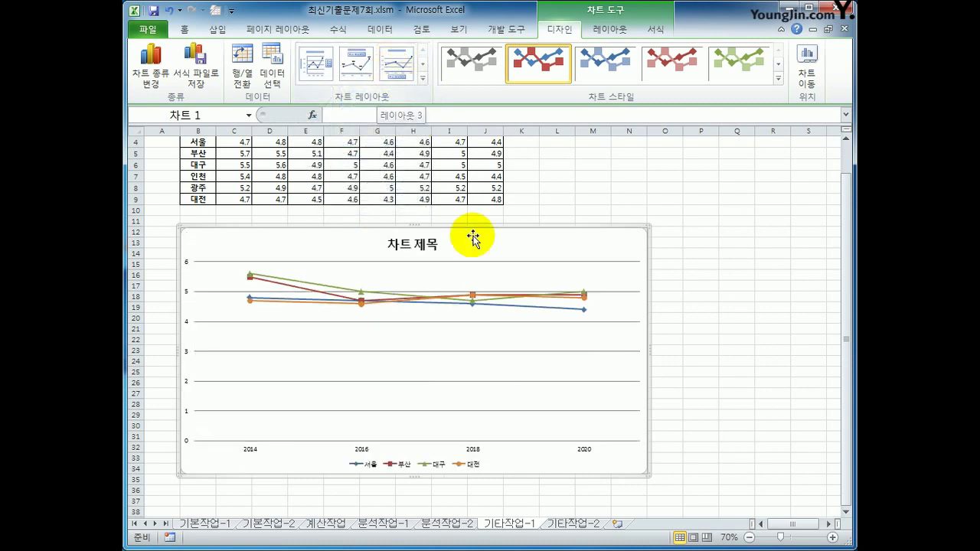
# Step: Link the chart title to cell B2 of the 기타작업-1 sheet with the formula ='기타작업-1'!$B$2
pyautogui.click(406, 245)
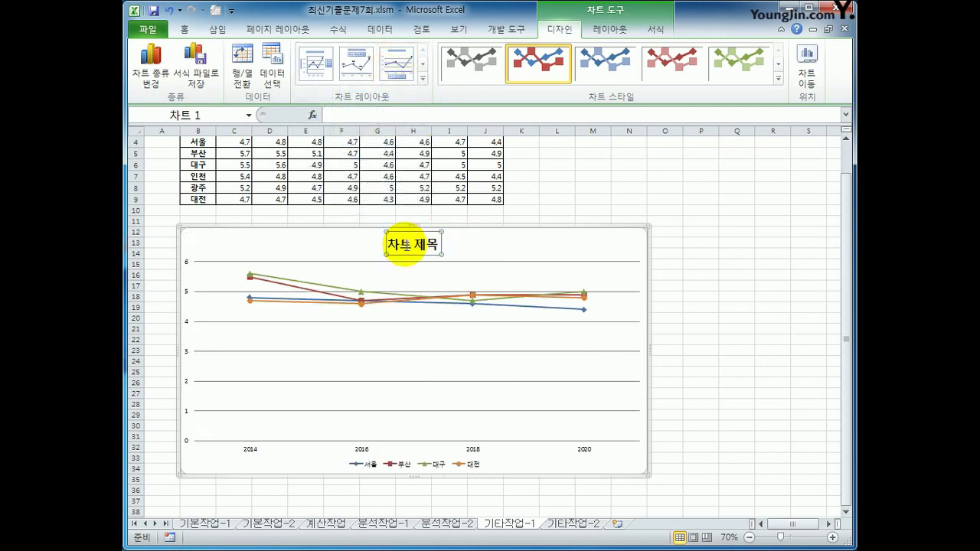
pyautogui.click(330, 114)
pyautogui.write('=')
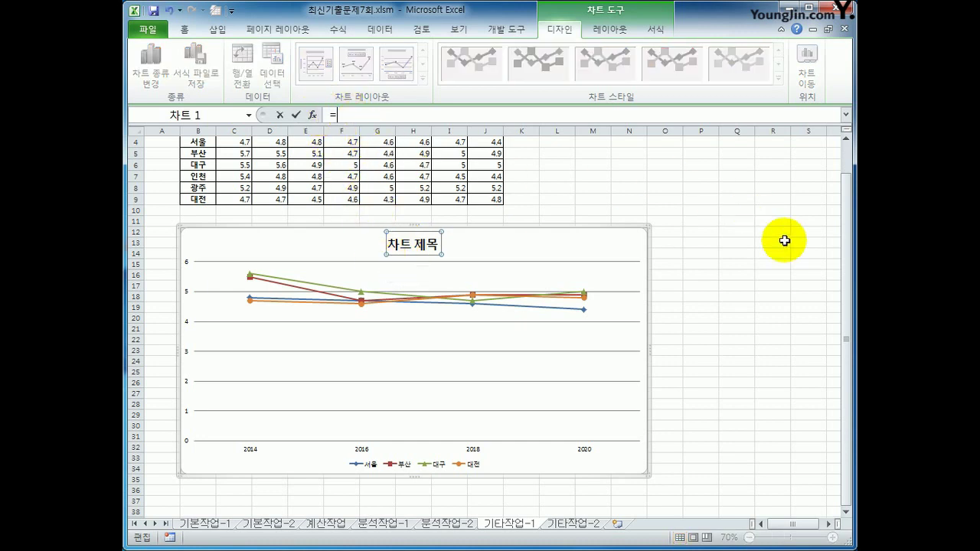
pyautogui.moveTo(845, 269); pyautogui.dragTo(846, 247)
pyautogui.click(199, 159)
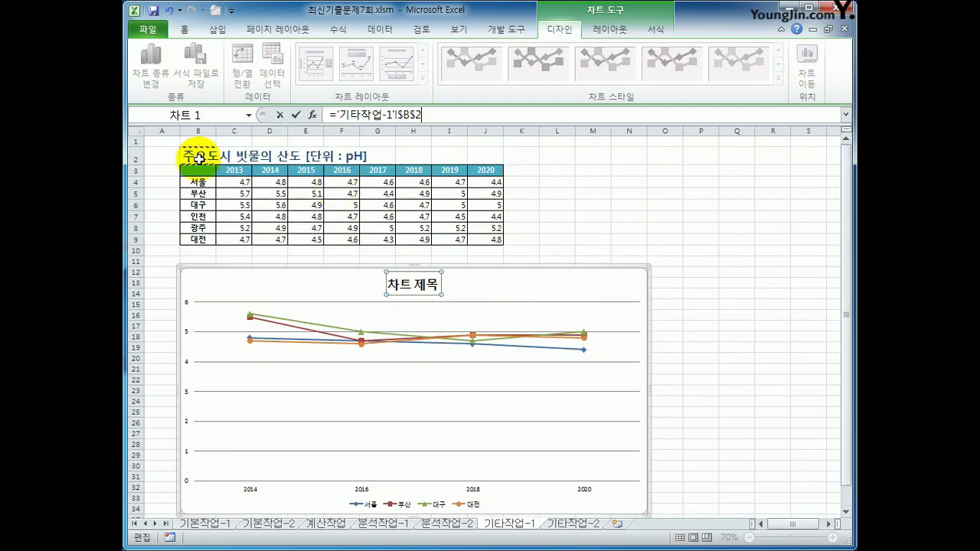
pyautogui.press('Return')
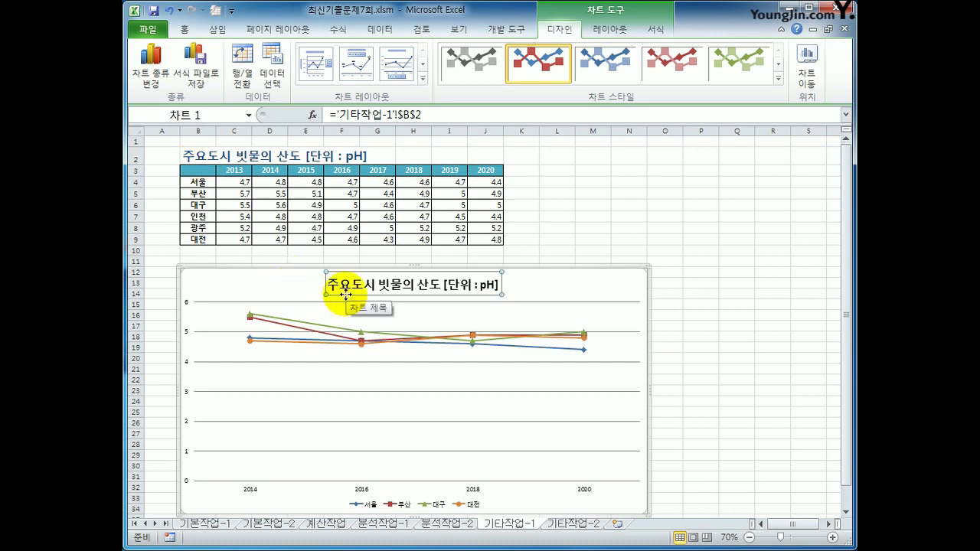
# Step: Set the font size of the whole chart area to 15
pyautogui.click(574, 287)
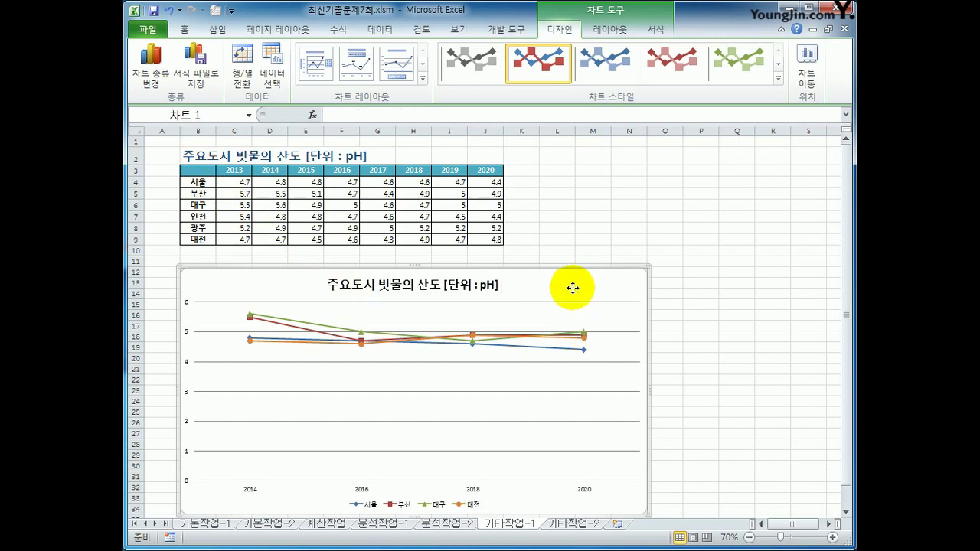
pyautogui.rightClick(573, 287)
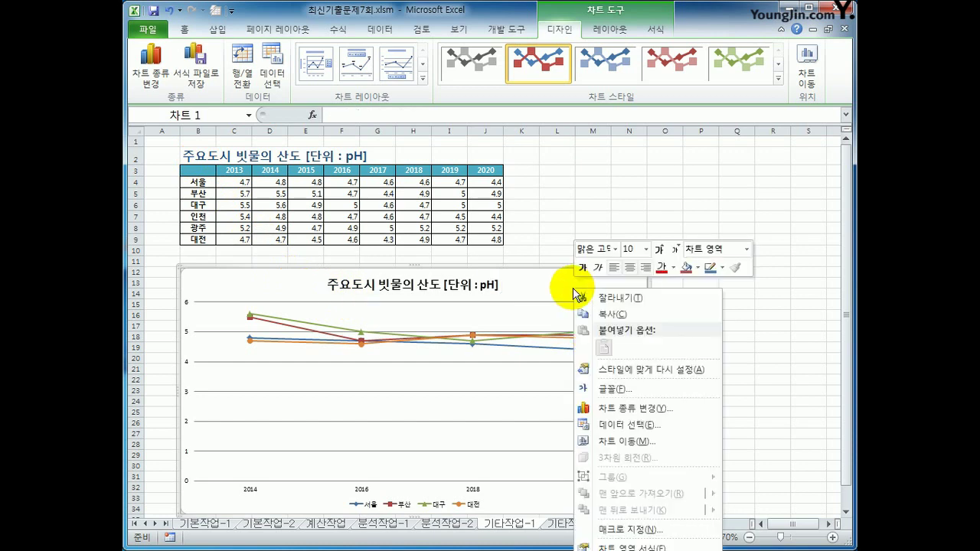
pyautogui.click(647, 252)
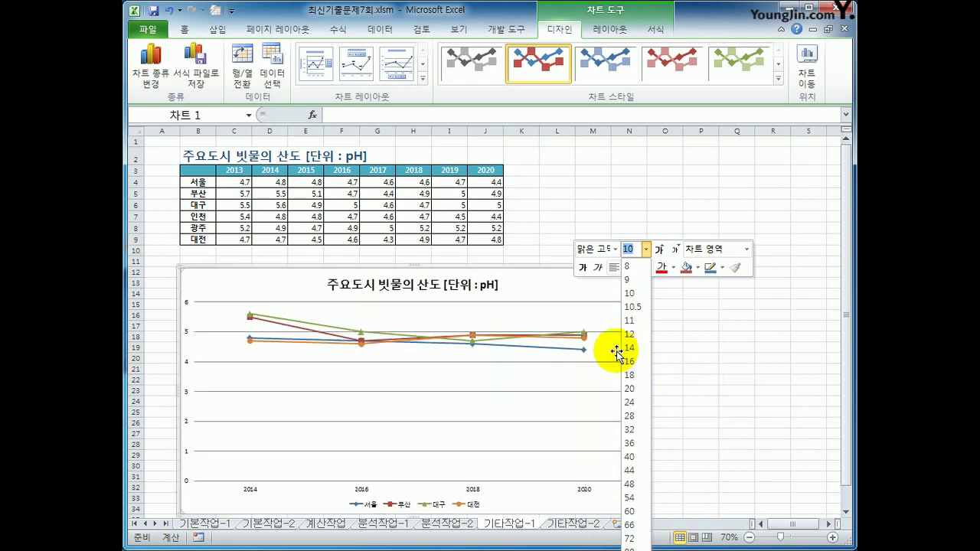
pyautogui.write('15')
pyautogui.press('Return')
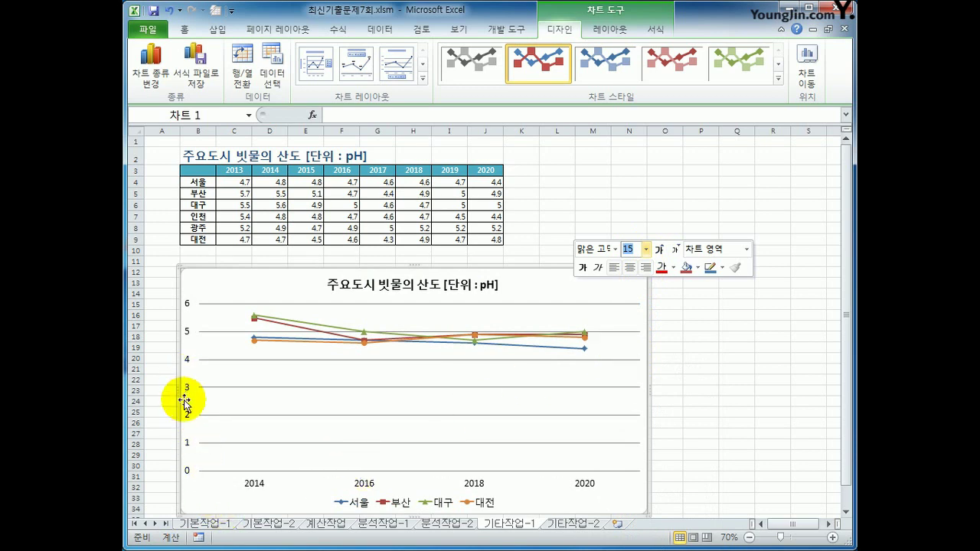
# Step: Open the vertical value axis formatting and fix the axis minimum at 4.2
pyautogui.click(189, 335)
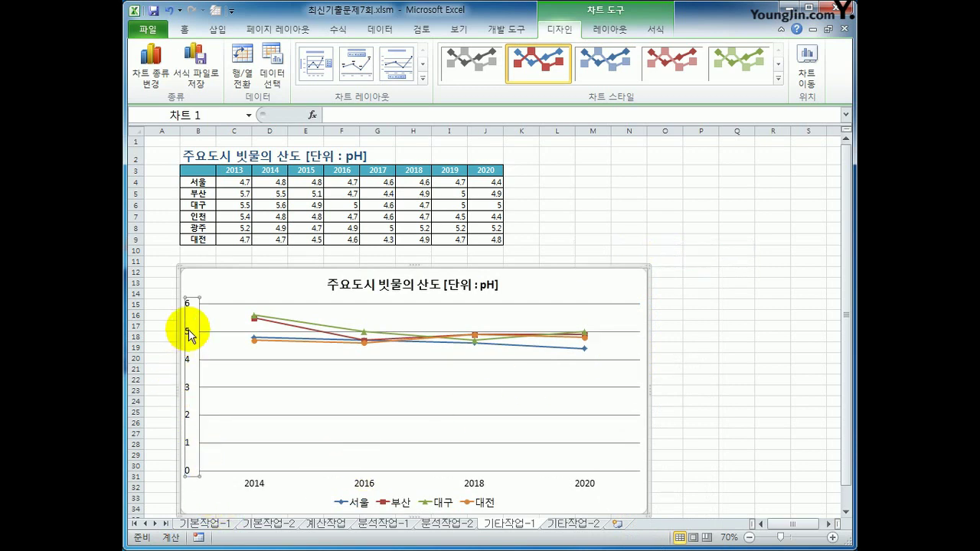
pyautogui.rightClick(189, 335)
pyautogui.click(280, 479)
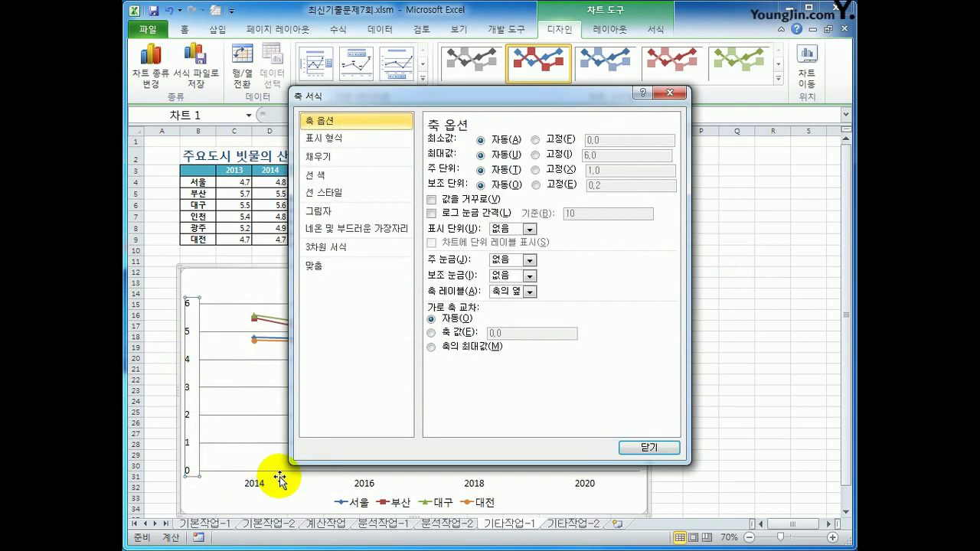
pyautogui.click(559, 141)
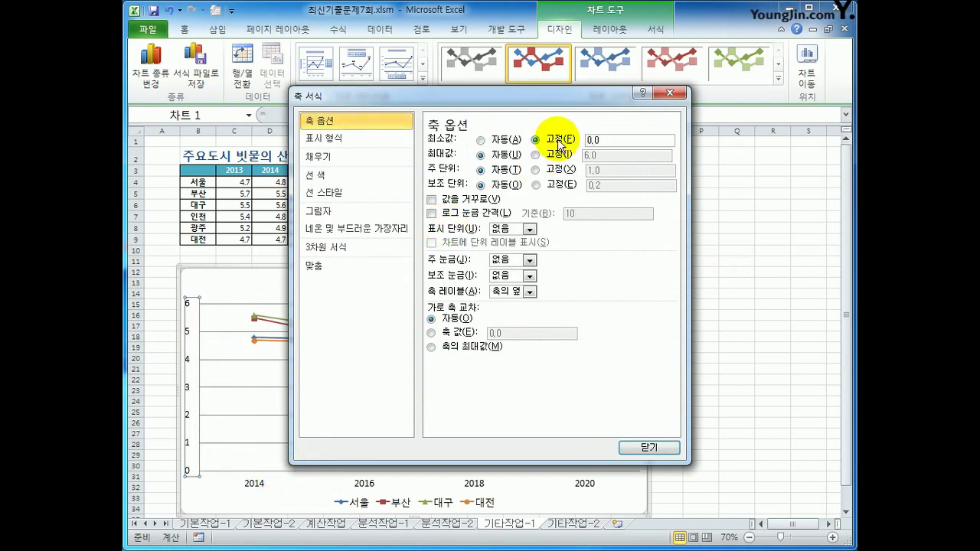
pyautogui.doubleClick(670, 140)
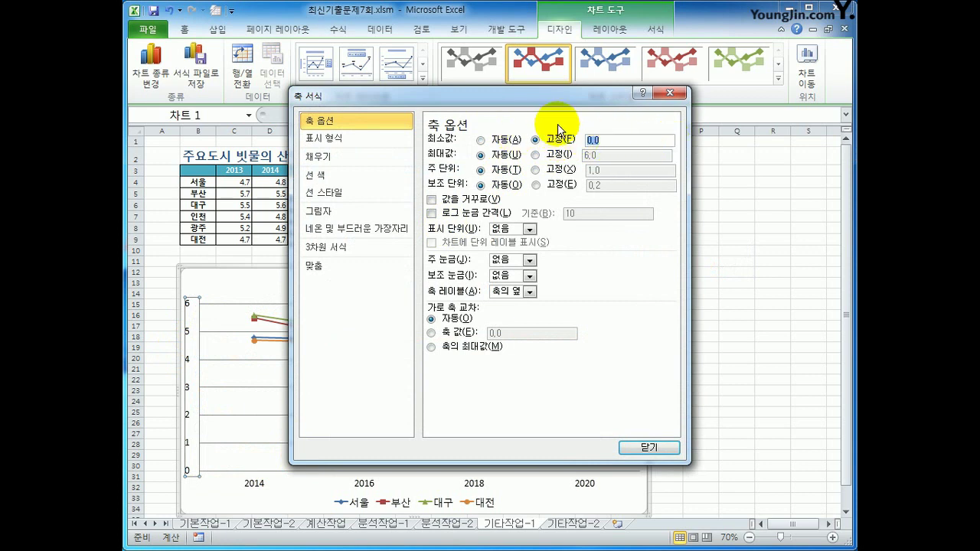
pyautogui.write('4,2')
# Step: Fix the value axis maximum at 5.8 and the major unit at 0.2, and close the axis formatting
pyautogui.click(536, 155)
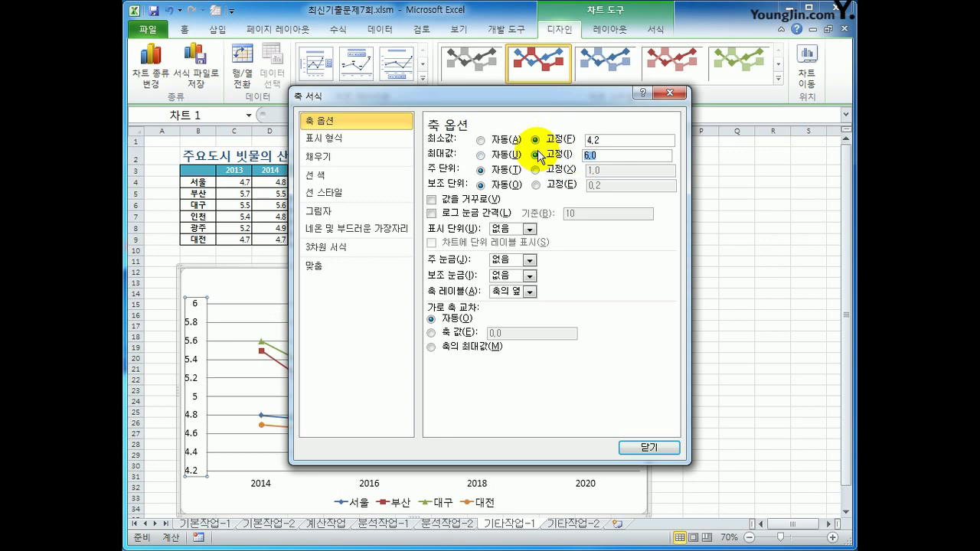
pyautogui.write('5,8')
pyautogui.click(549, 171)
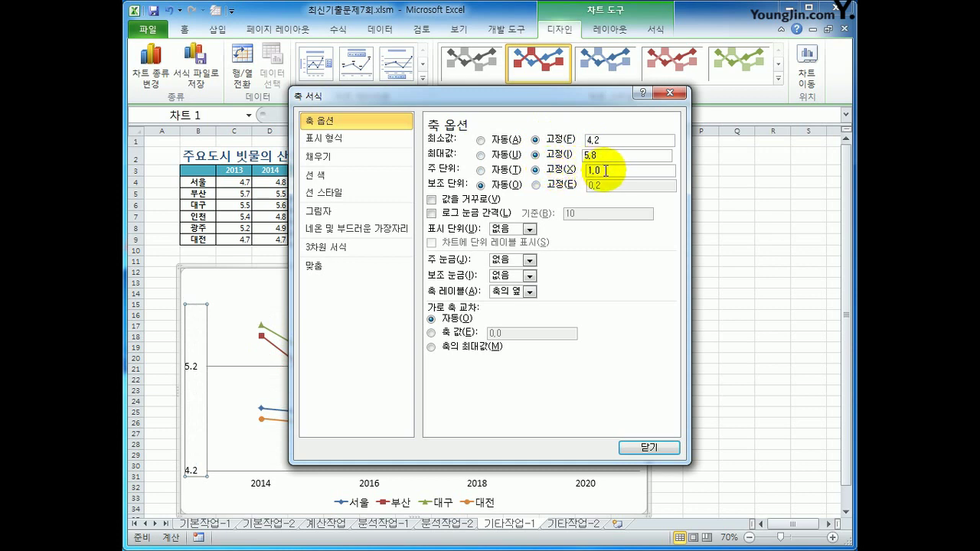
pyautogui.moveTo(605, 170); pyautogui.dragTo(576, 170)
pyautogui.write('0,2')
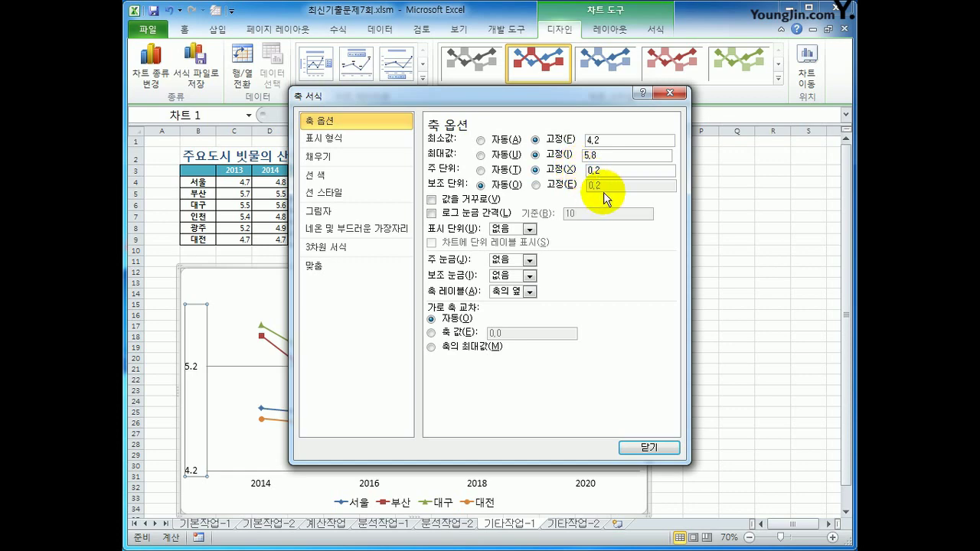
pyautogui.doubleClick(610, 156)
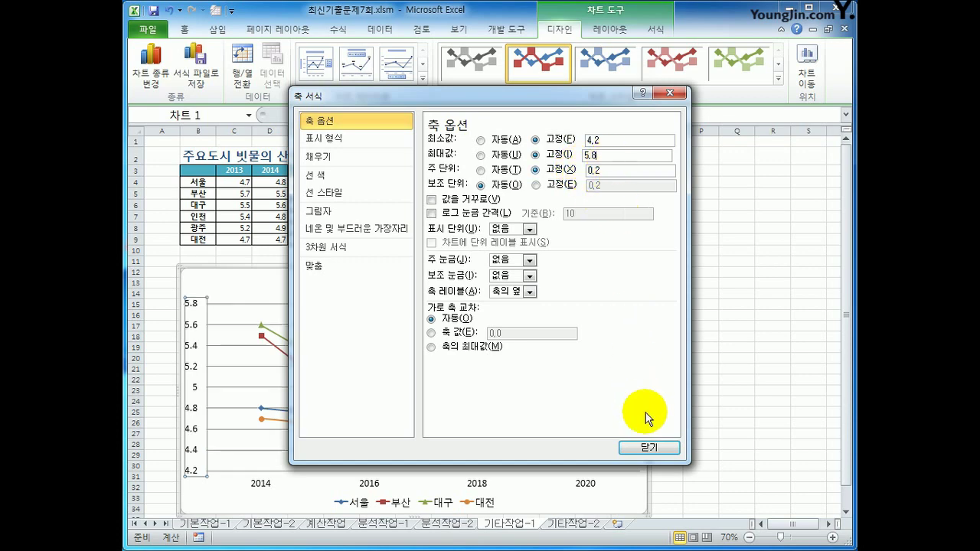
pyautogui.click(648, 448)
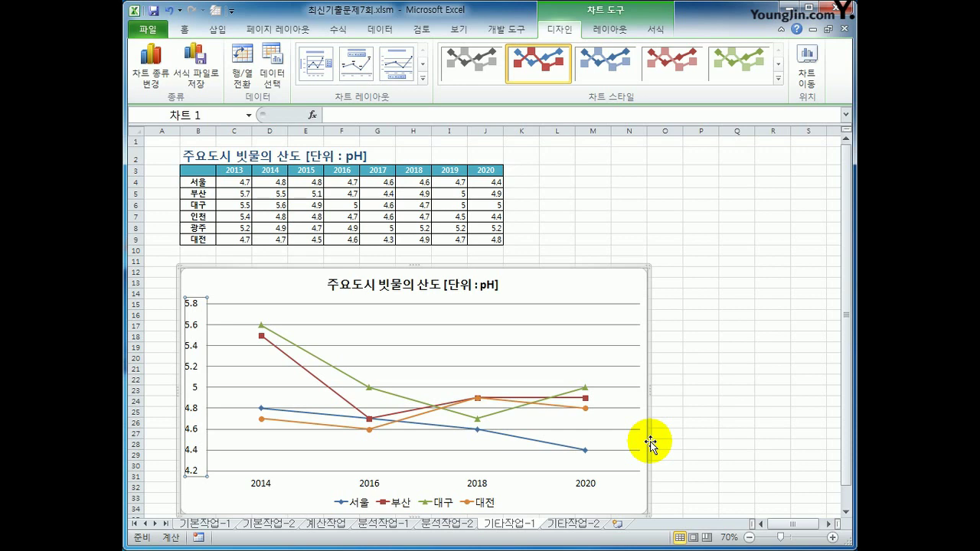
# Step: Open the chart area formatting and give the chart border rounded corners (둥근 모서리)
pyautogui.scroll(-1, 601, 356)
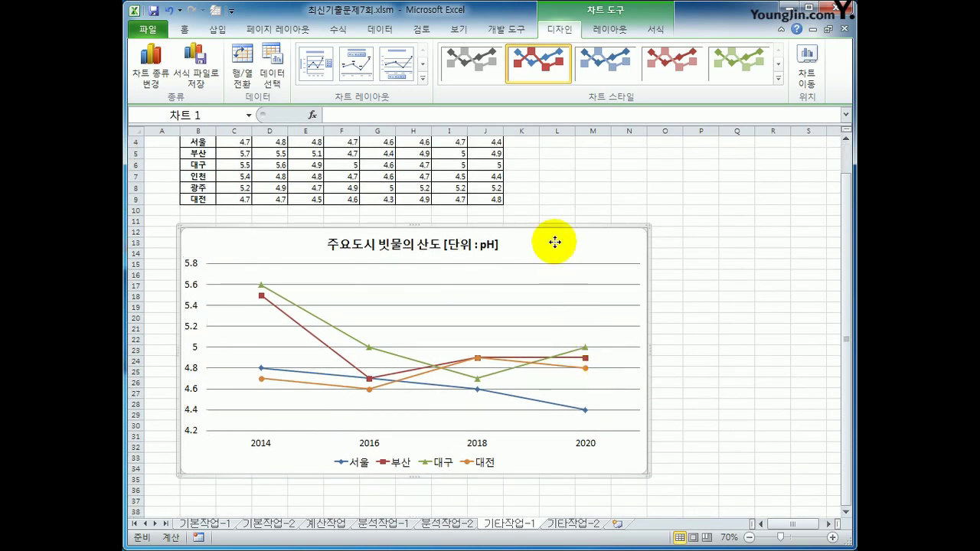
pyautogui.rightClick(557, 243)
pyautogui.click(621, 503)
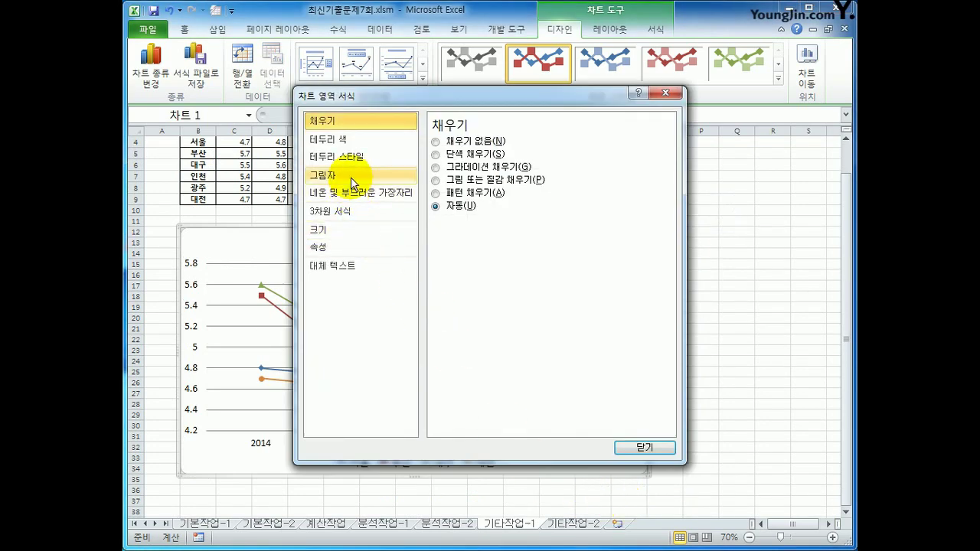
pyautogui.click(375, 157)
pyautogui.click(484, 297)
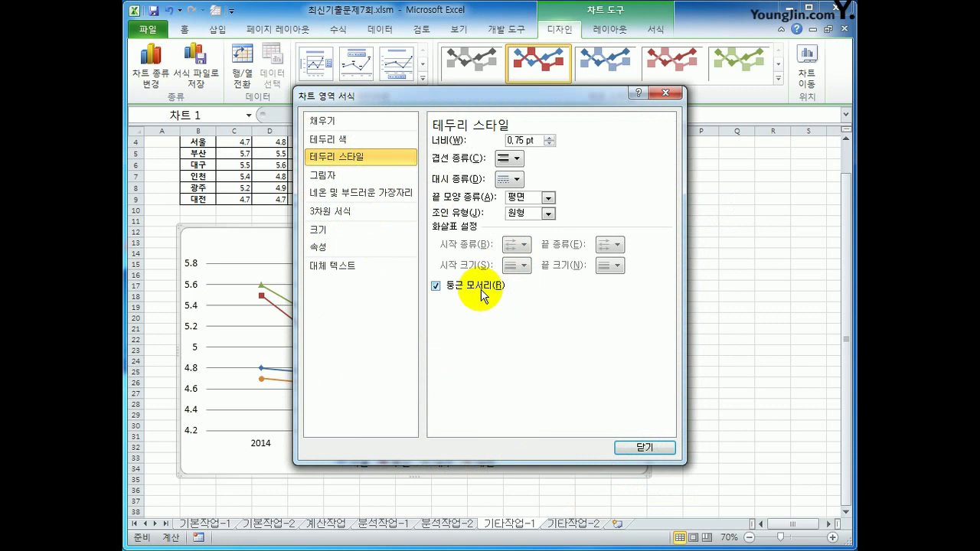
# Step: Apply the centre preset of the inner (안쪽) shadows to the chart area and deselect the chart
pyautogui.click(346, 176)
pyautogui.click(508, 145)
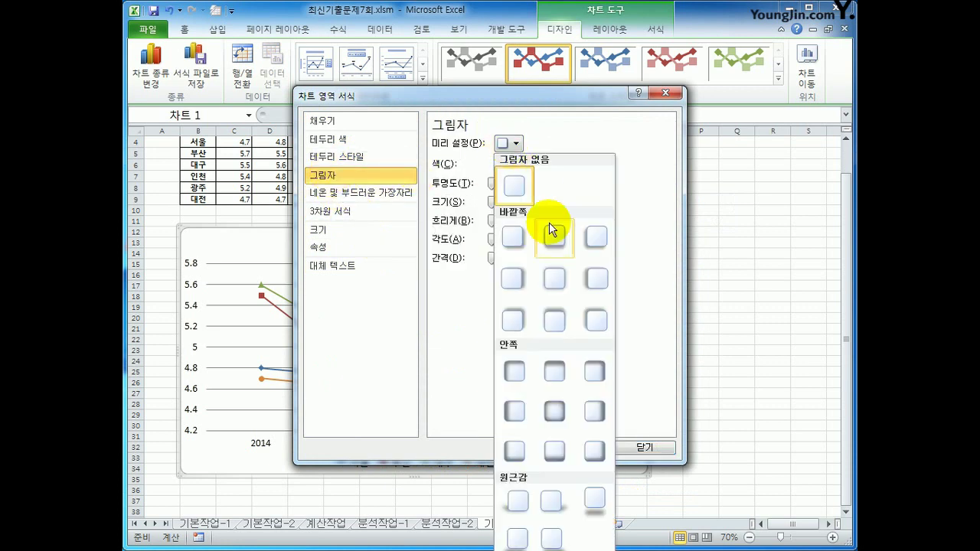
pyautogui.click(557, 414)
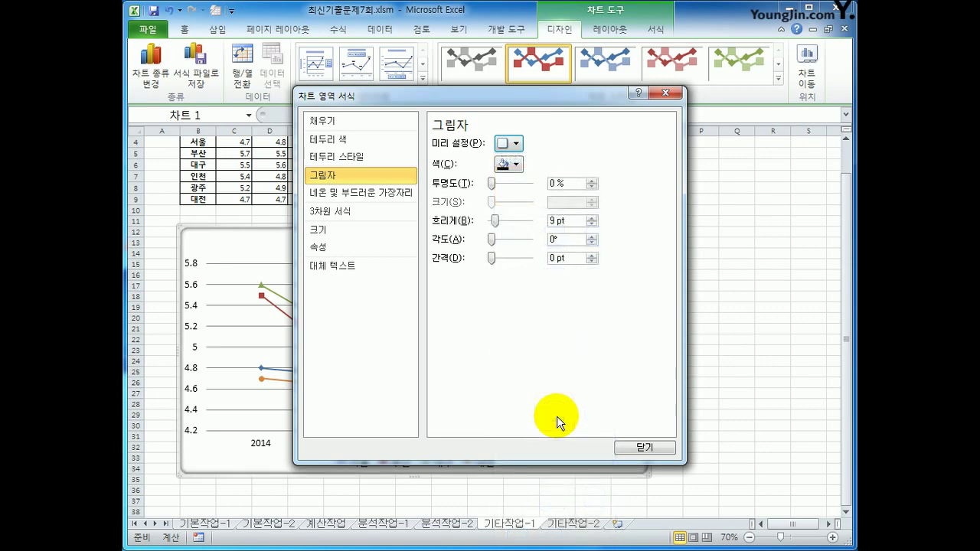
pyautogui.click(630, 449)
pyautogui.click(746, 470)
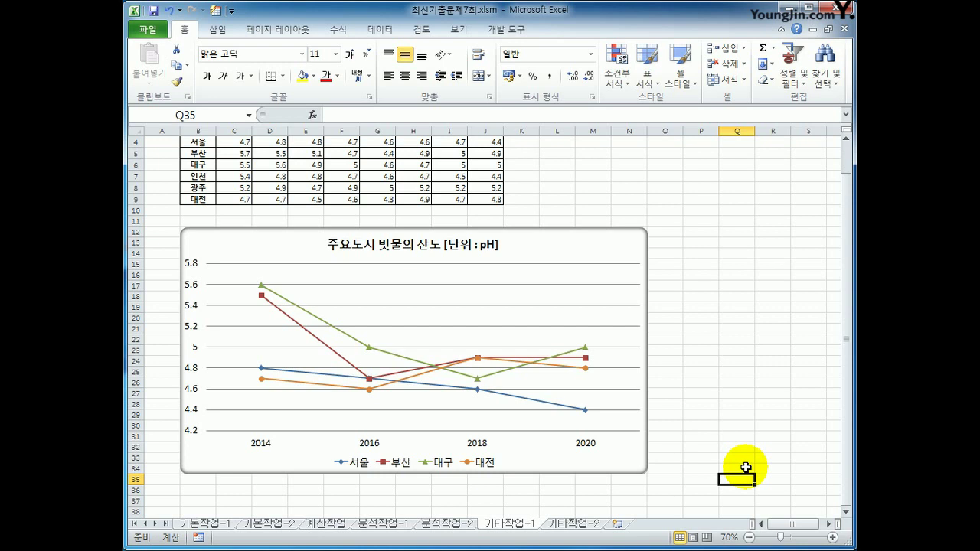
# Step: Go to the 기타작업-2 sheet and, in design mode, open the click procedure of the 성적입력 button
pyautogui.click(585, 526)
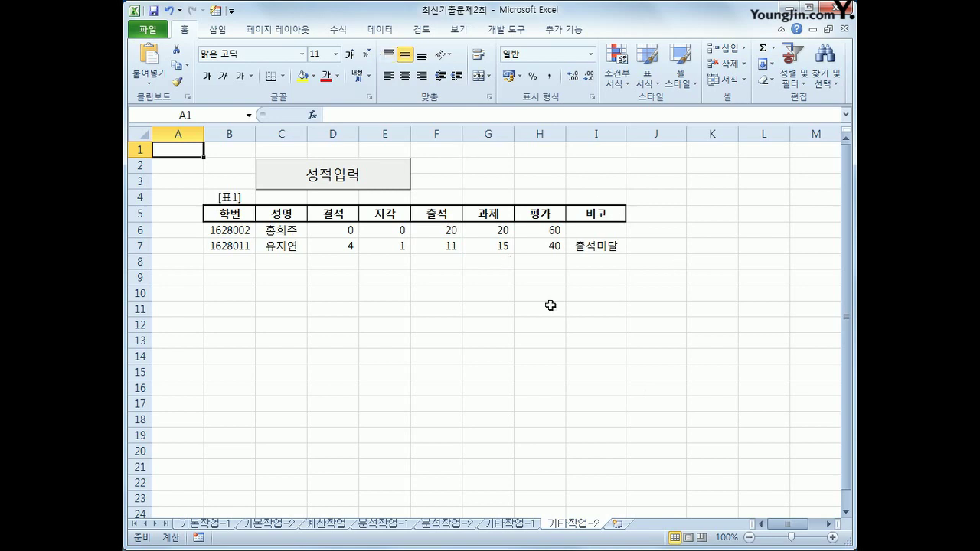
pyautogui.click(501, 32)
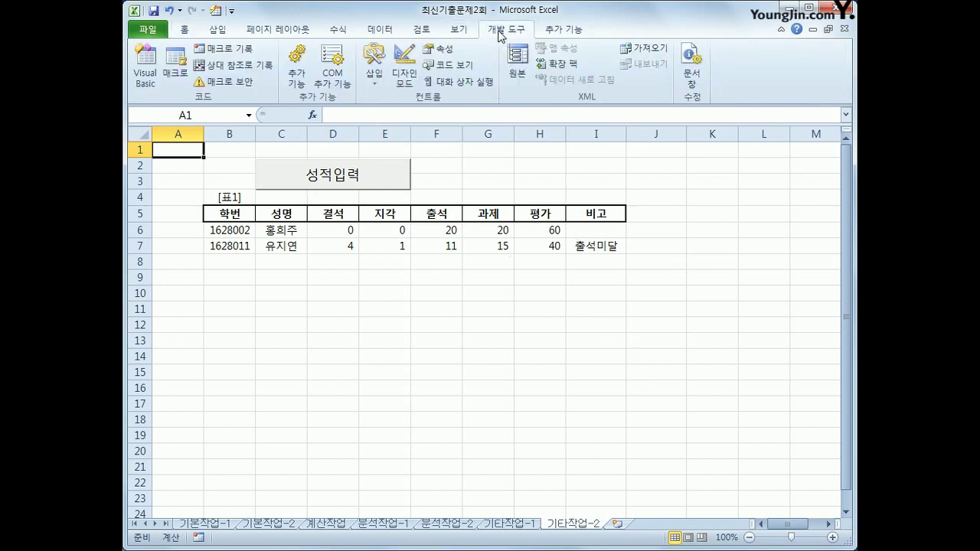
pyautogui.click(405, 68)
pyautogui.click(373, 177)
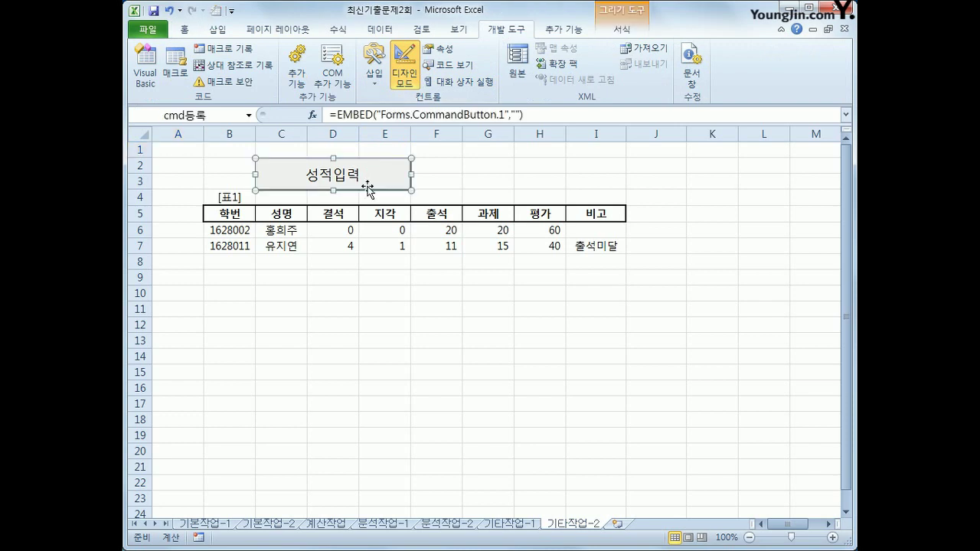
pyautogui.doubleClick(367, 180)
# Step: Write 성적등록화면.Show in the cmd등록_Click procedure so the button displays the form
pyautogui.press('Tab')
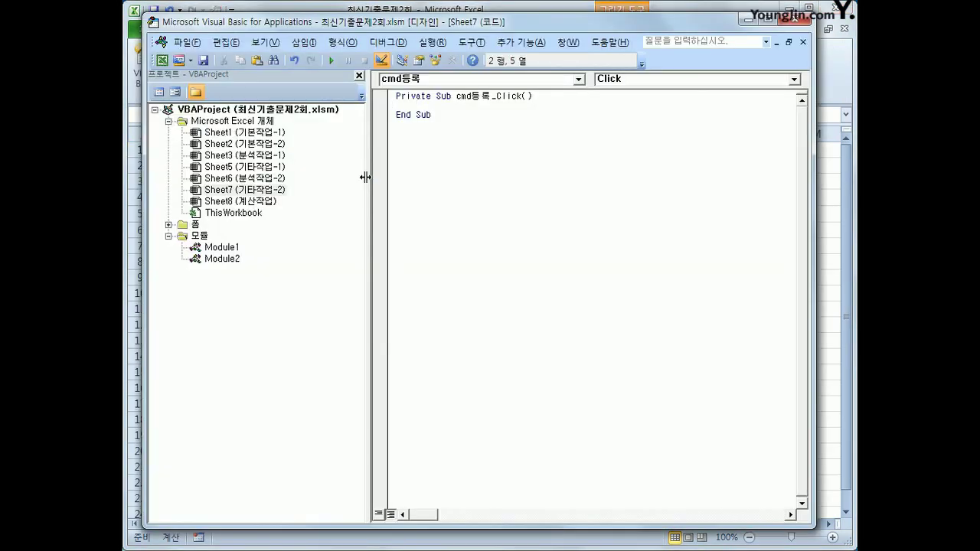
pyautogui.write('성적등록화면.')
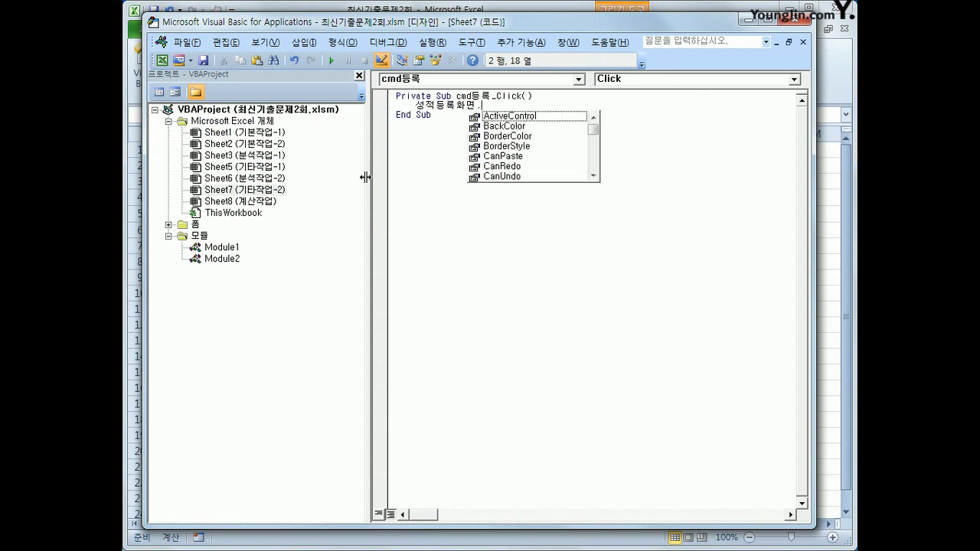
pyautogui.write('sh')
pyautogui.press('Tab')
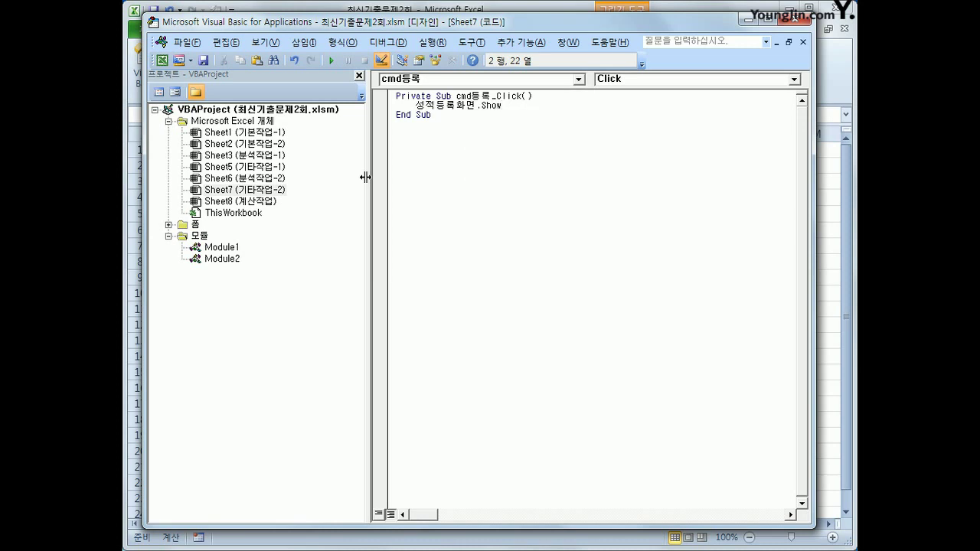
# Step: Expand the 폼 folder of the VBA project and open the code of the 성적등록화면 form
pyautogui.click(479, 265)
pyautogui.click(169, 226)
pyautogui.click(229, 236)
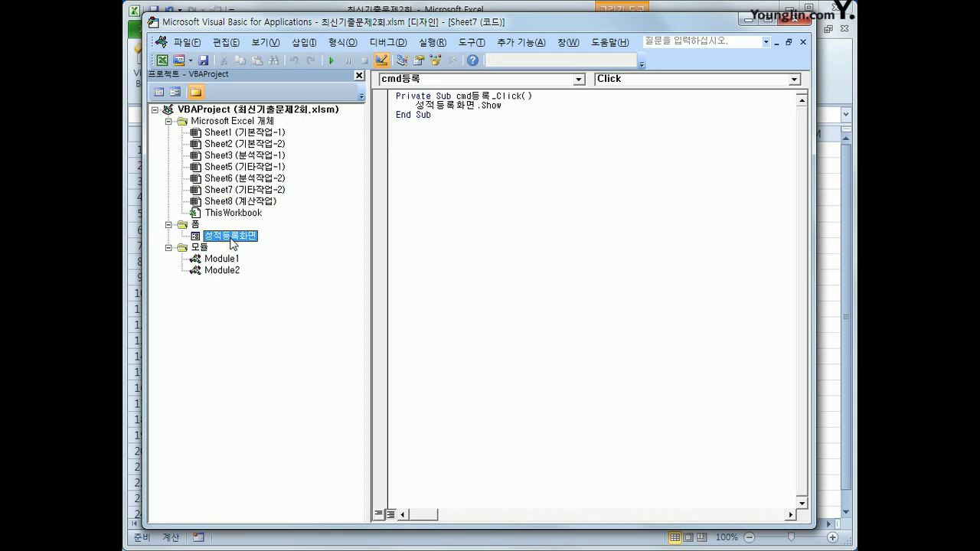
pyautogui.click(160, 95)
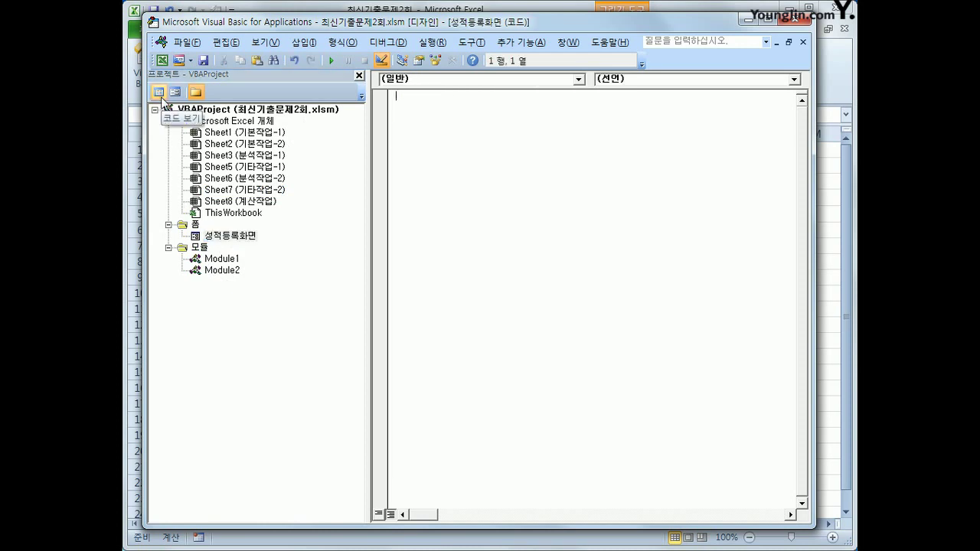
# Step: Create the UserForm_Initialize event procedure in the 성적등록화면 form's code
pyautogui.click(542, 81)
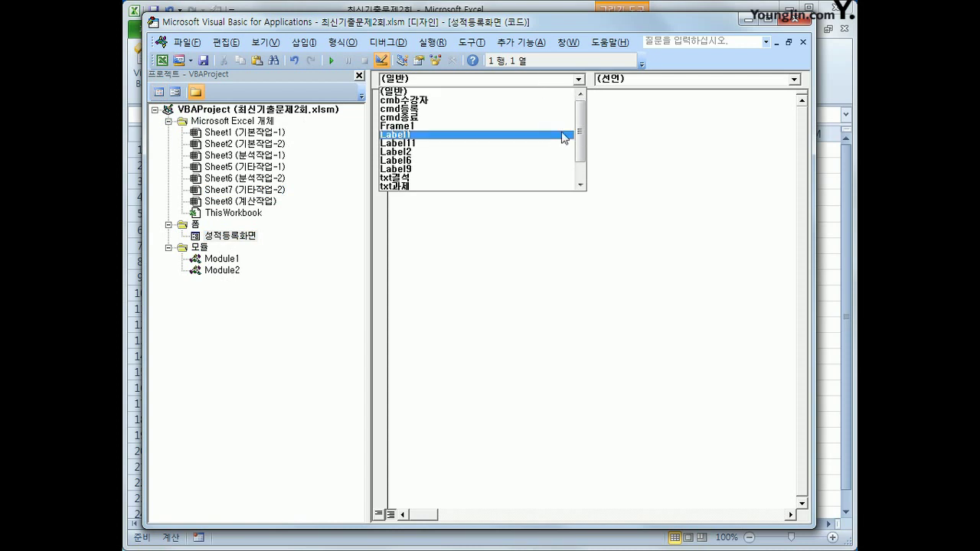
pyautogui.scroll(-1, 566, 153)
pyautogui.click(553, 190)
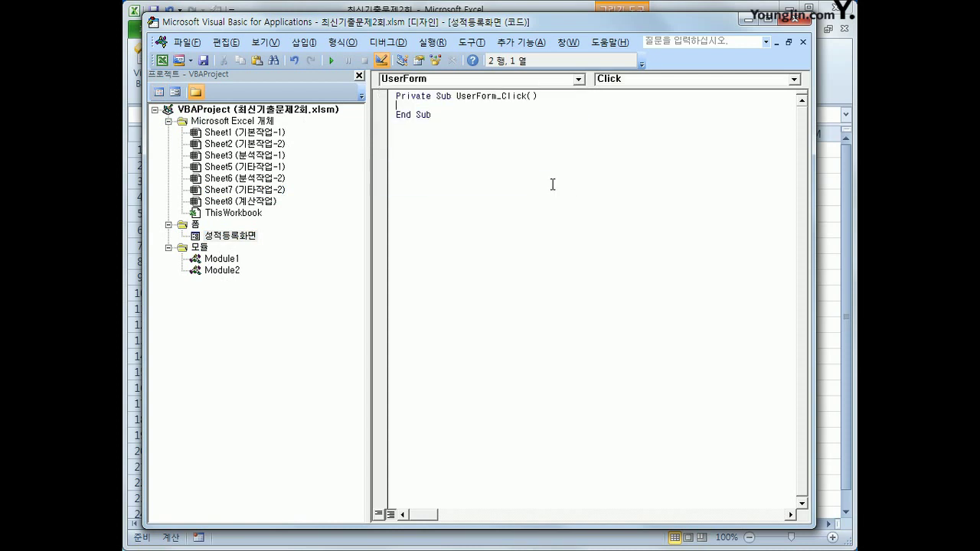
pyautogui.click(650, 81)
pyautogui.click(652, 126)
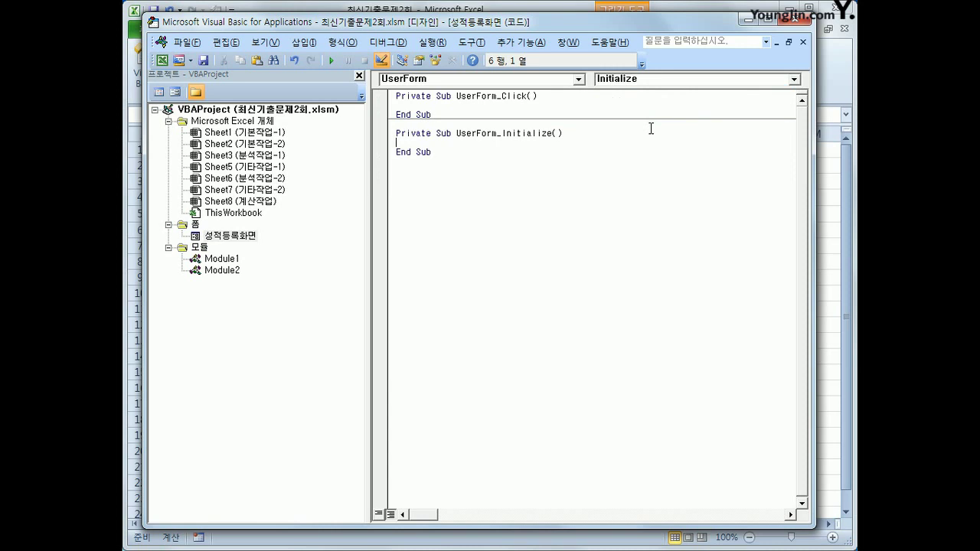
# Step: Write cmb수강자.RowSource = "O6:P17" in the UserForm_Initialize procedure to fill the combo box from that range
pyautogui.press('Tab')
pyautogui.write('cmb수강자.')
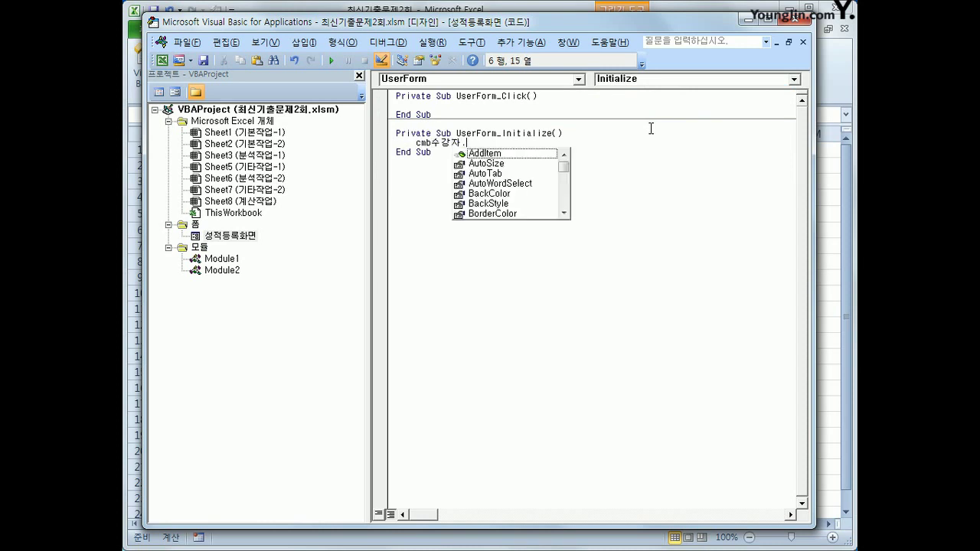
pyautogui.write('rowSource = ')
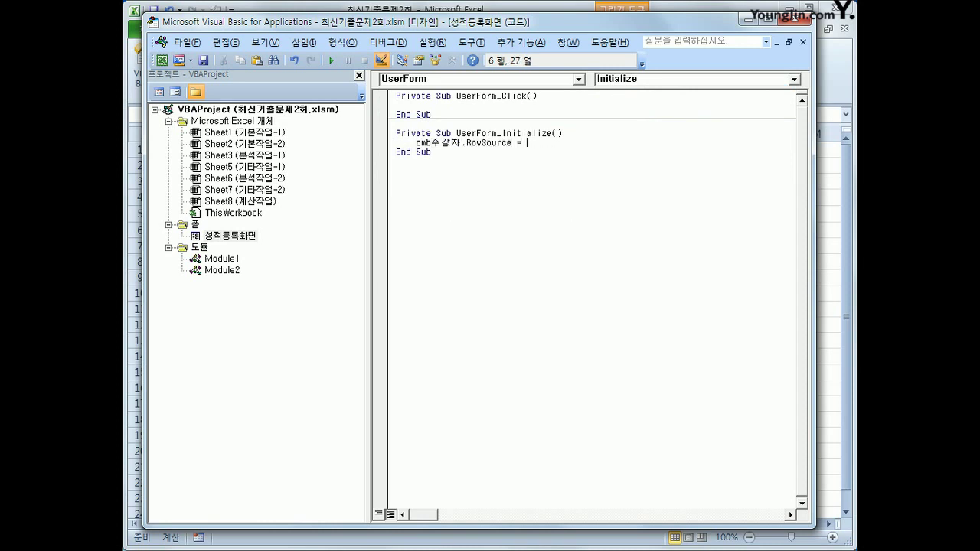
pyautogui.write('"O6:P17"')
pyautogui.press('Down')
# Step: Create the cmd종료_Click event procedure in the 성적등록화면 form's code
pyautogui.click(579, 79)
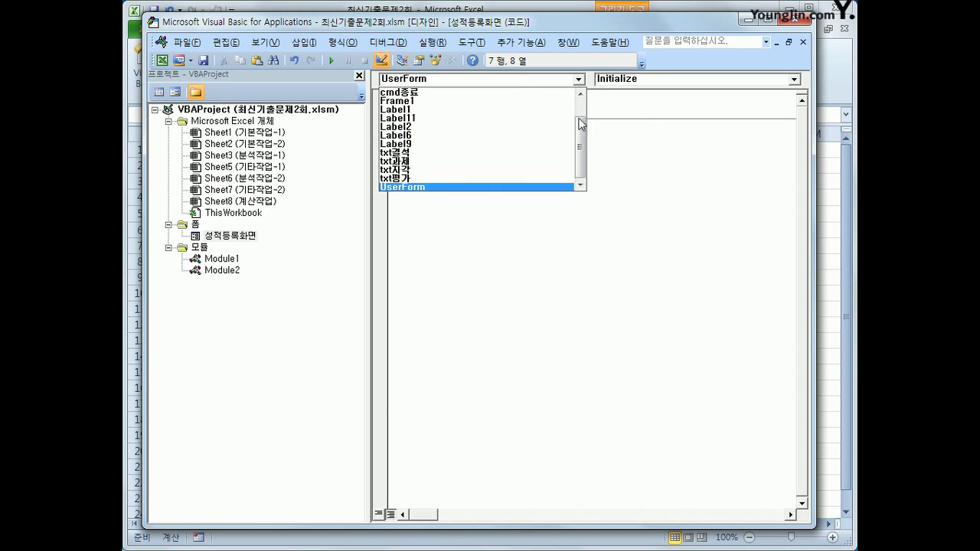
pyautogui.scroll(2, 580, 124)
pyautogui.click(529, 111)
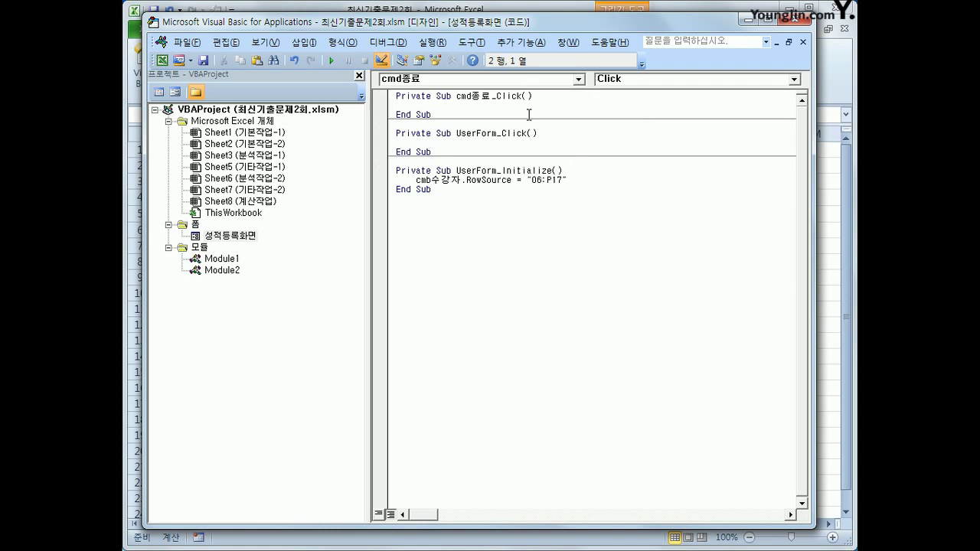
# Step: Write MsgBox Now, , "등록화면을 종료합니다." in cmd종료_Click to show the current date and time under that title
pyautogui.press('Tab')
pyautogui.write('msgbox ')
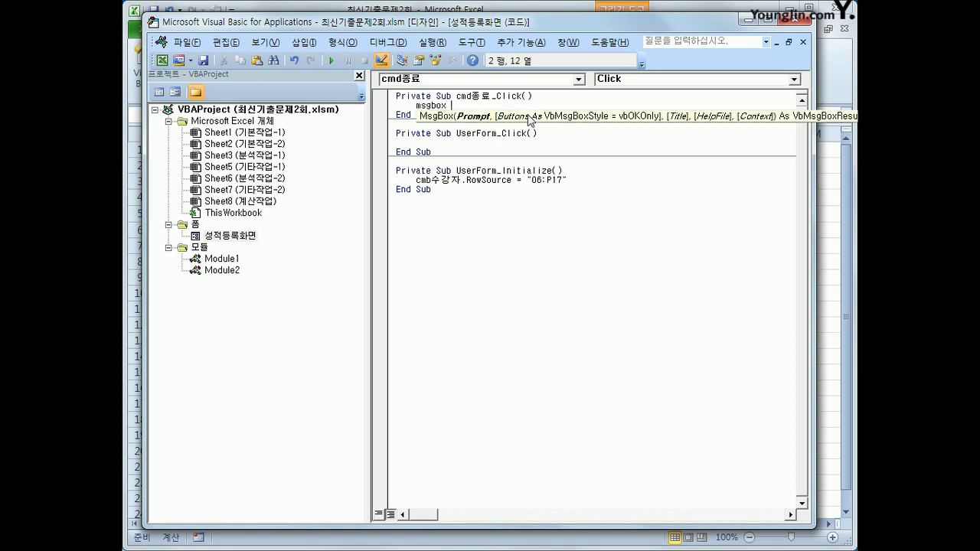
pyautogui.write('"')
pyautogui.press('BackSpace')
pyautogui.write('ㅜㅐ')
pyautogui.press('BackSpace')
pyautogui.press('BackSpace')
pyautogui.write('now,')
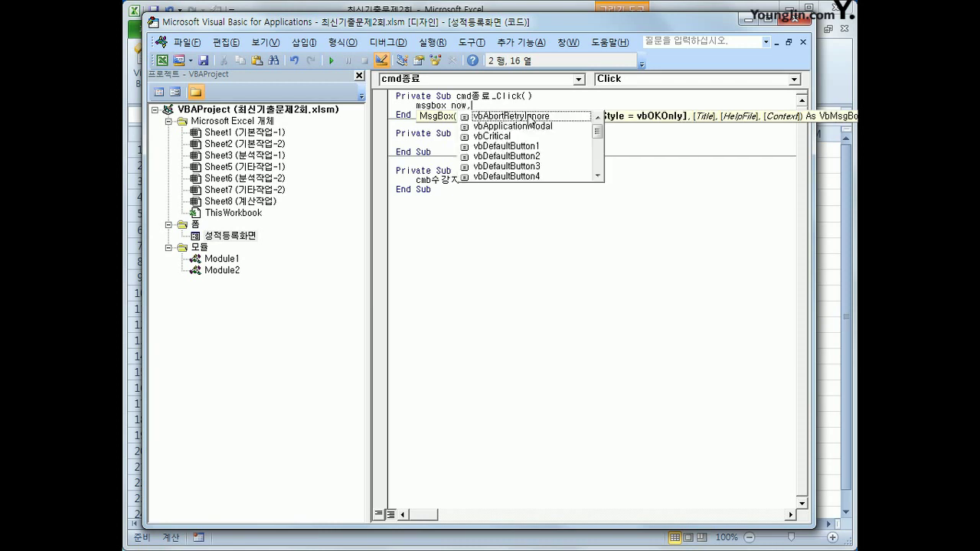
pyautogui.write('"')
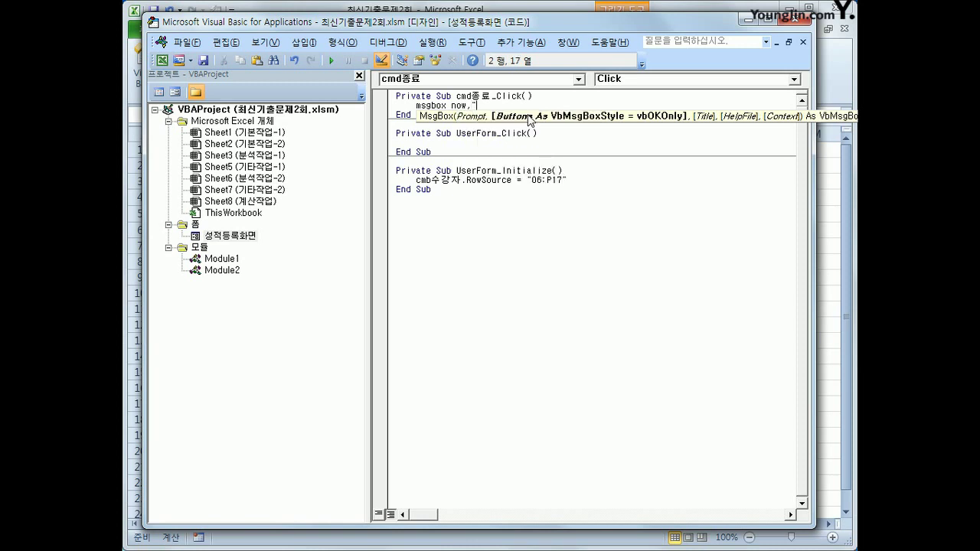
pyautogui.press('BackSpace')
pyautogui.press('BackSpace')
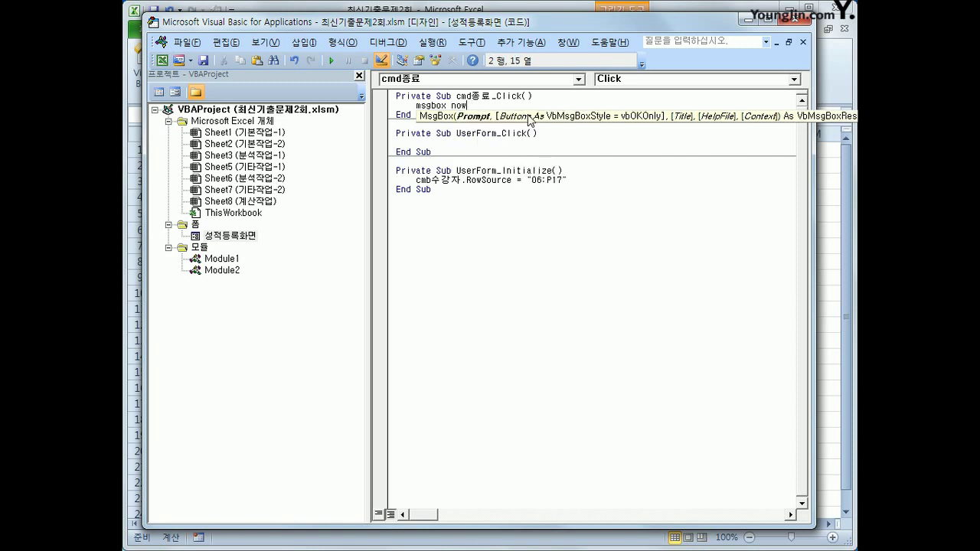
pyautogui.write(',')
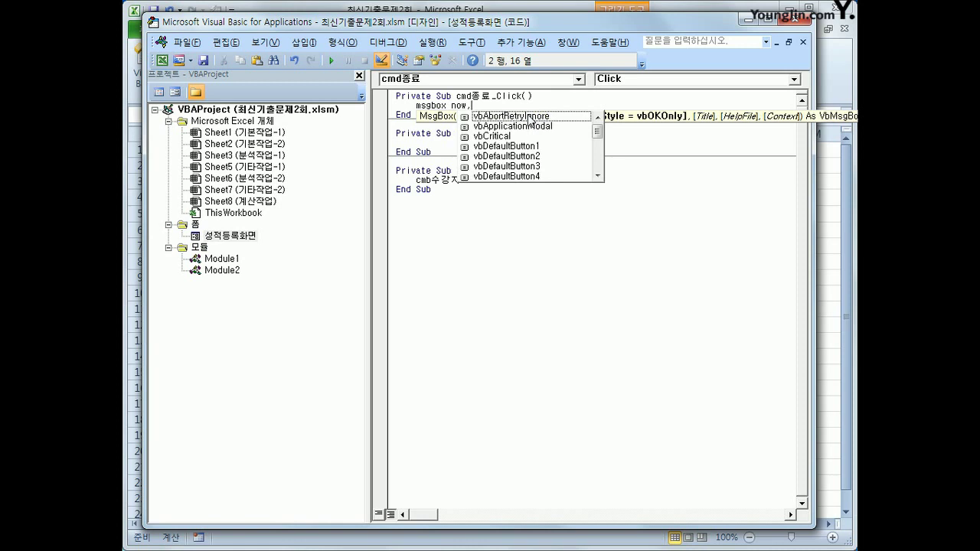
pyautogui.write(',')
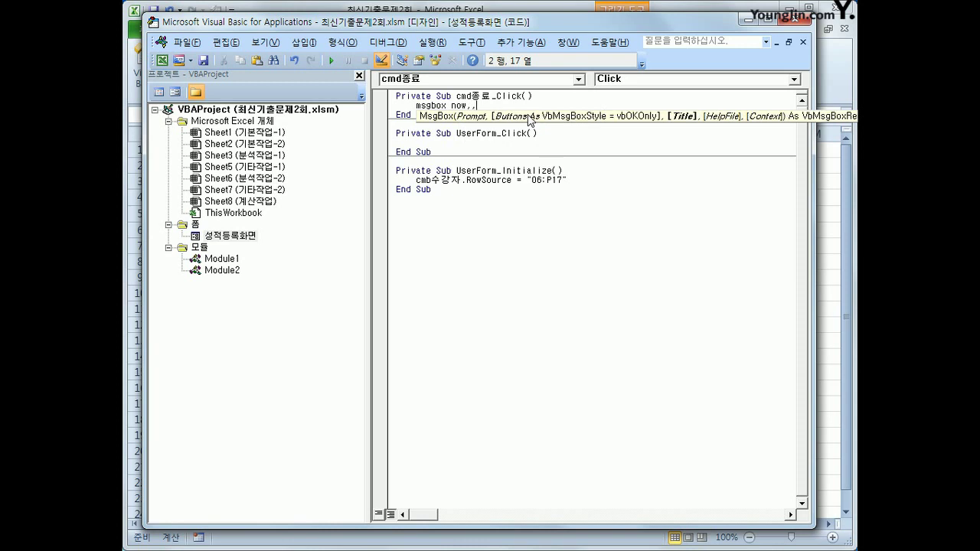
pyautogui.write('"등록화면을 종료합')
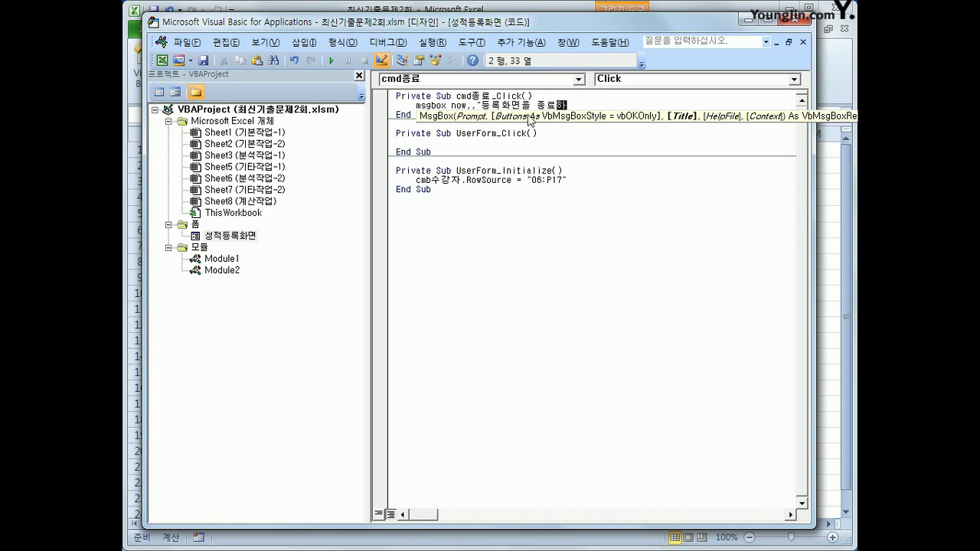
pyautogui.write('니다."')
pyautogui.press('Down')
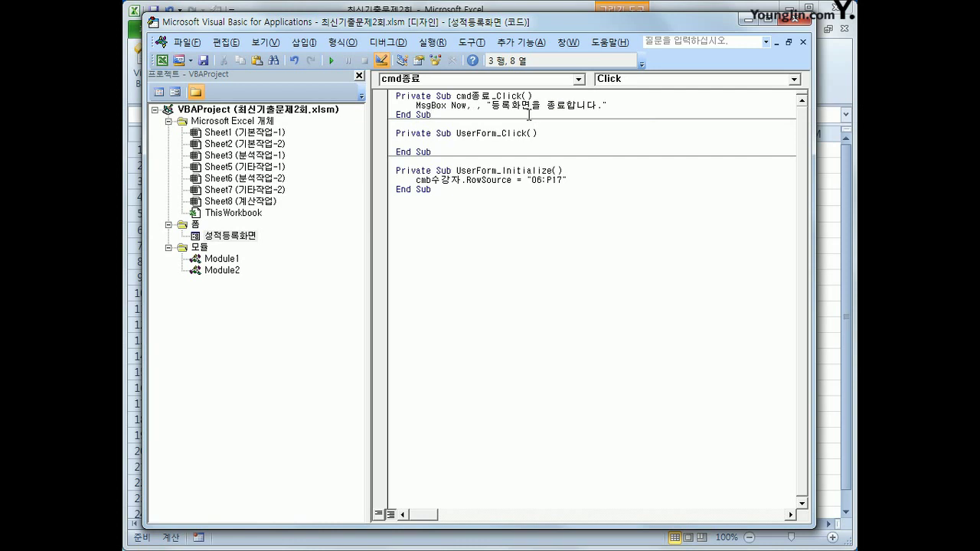
# Step: Return to the 기타작업-2 sheet, leave design mode, and run the 성적입력 button to check the form's 수강자 list
pyautogui.click(798, 26)
pyautogui.click(406, 77)
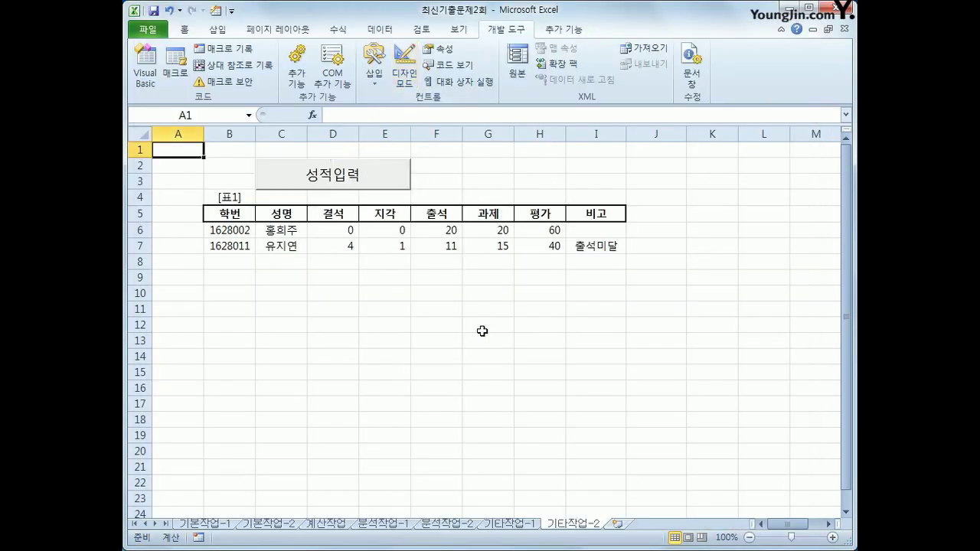
pyautogui.click(354, 181)
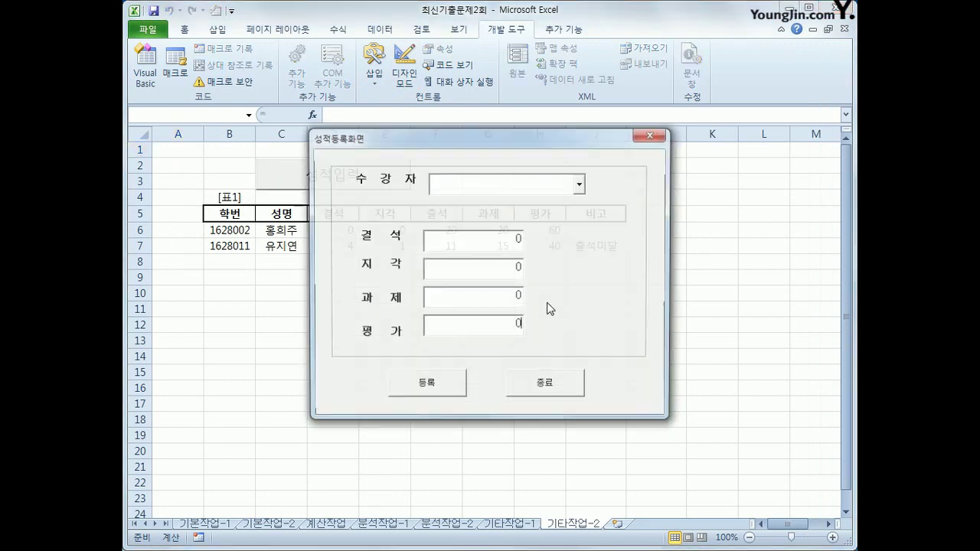
pyautogui.moveTo(490, 136); pyautogui.dragTo(617, 140)
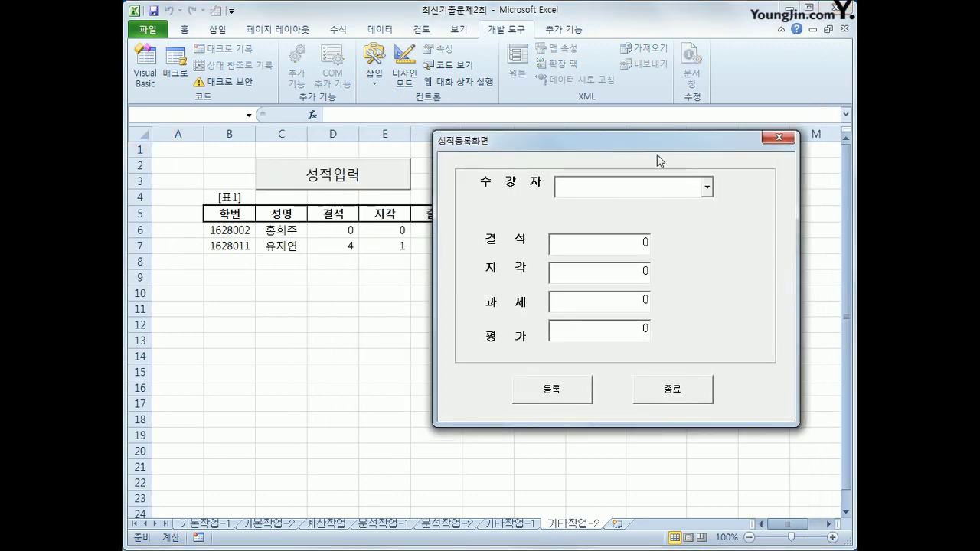
pyautogui.click(707, 188)
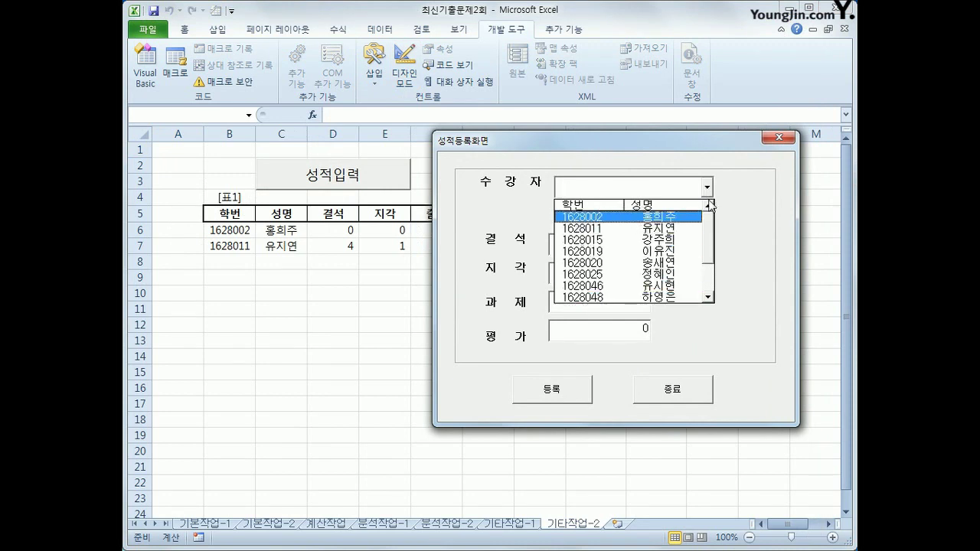
pyautogui.click(733, 208)
# Step: Test the form's 종료 button, dismiss its message box, and close the form
pyautogui.click(671, 394)
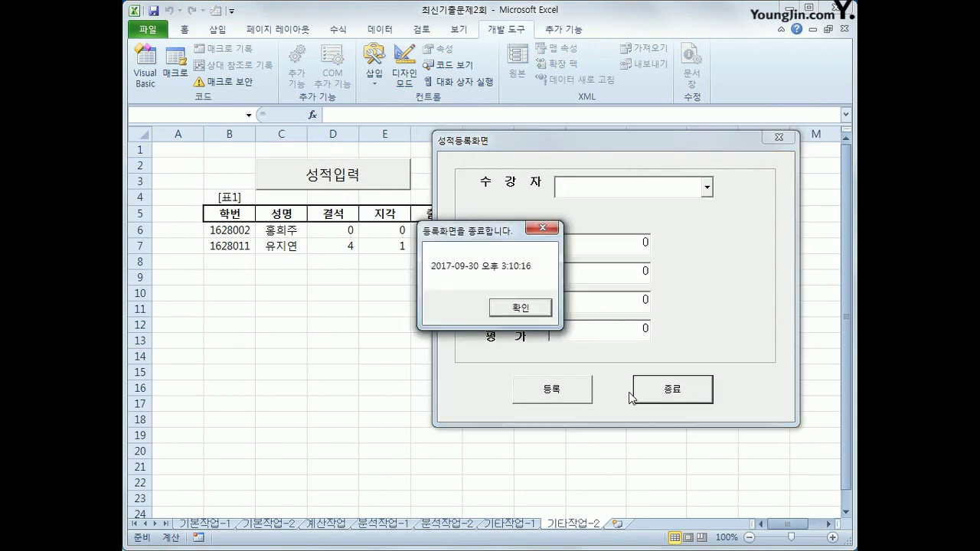
pyautogui.click(521, 308)
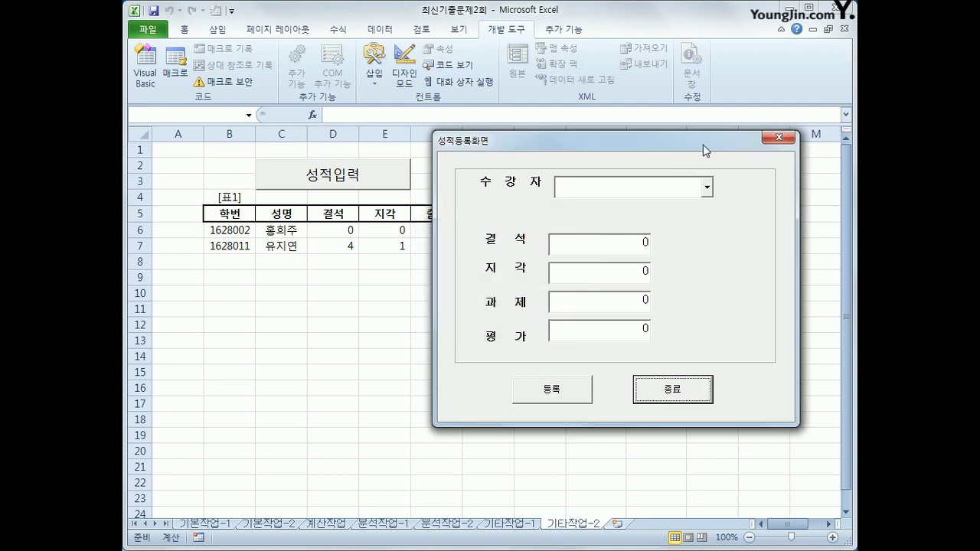
pyautogui.click(775, 140)
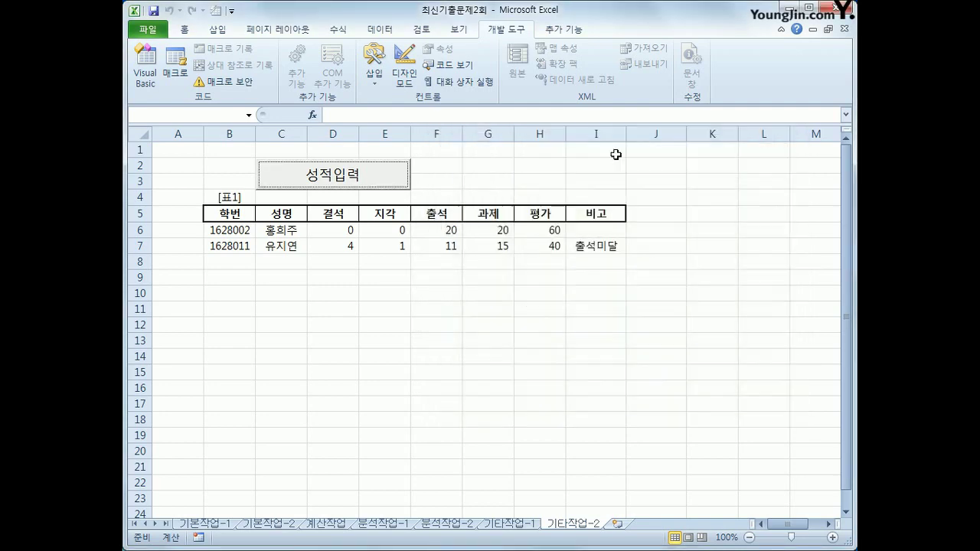
# Step: Add an Unload Me line below the MsgBox statement in cmd종료_Click so the button closes the form
pyautogui.click(145, 63)
pyautogui.click(640, 105)
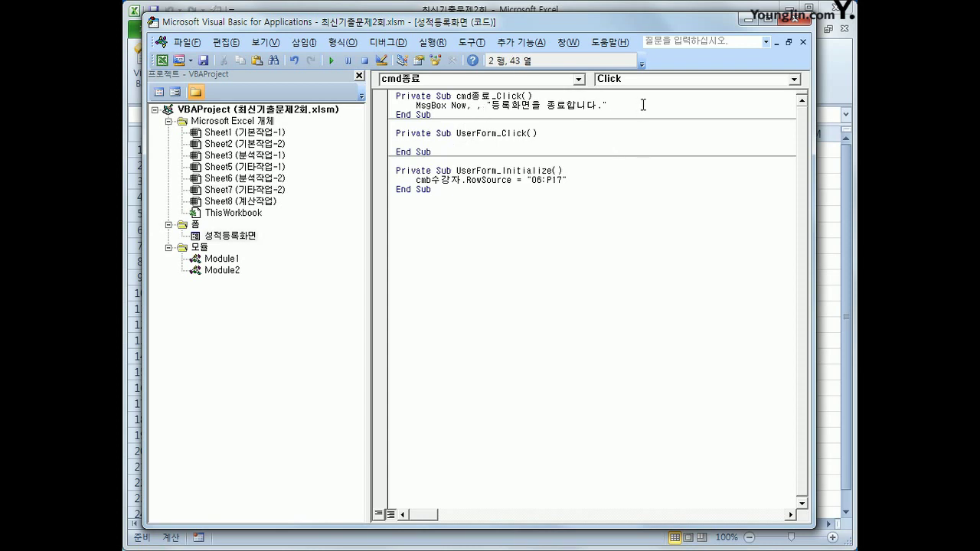
pyautogui.press('Return')
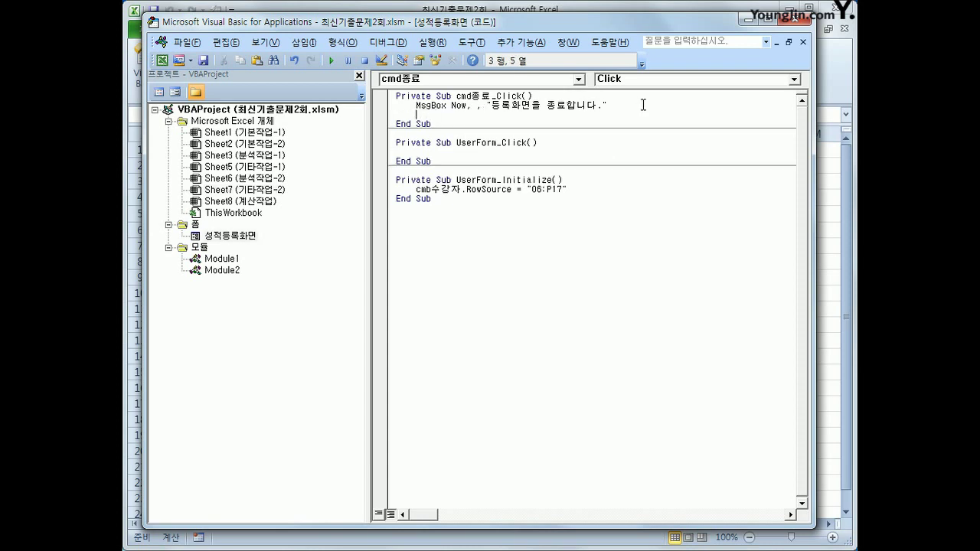
pyautogui.write('unload ')
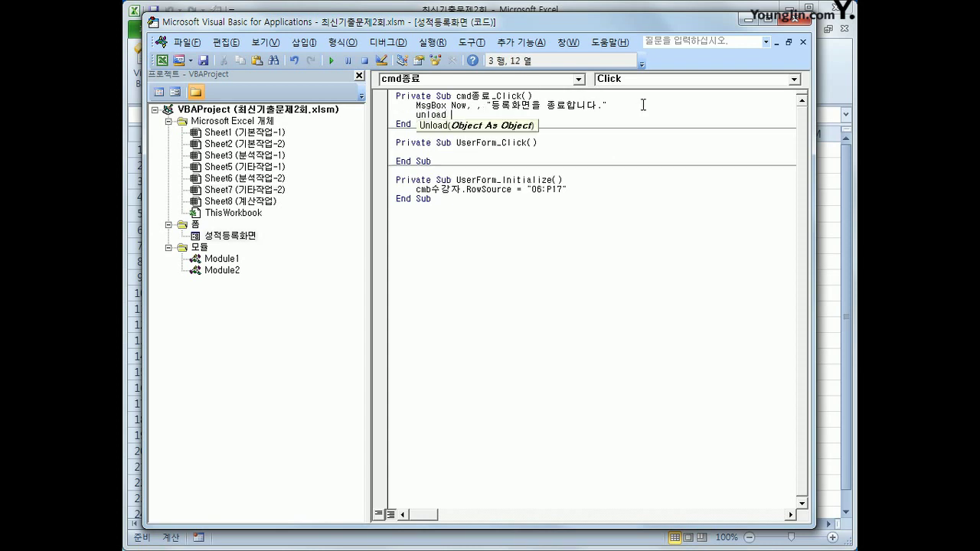
pyautogui.write('me')
# Step: Return to the sheet, reopen the form with 성적입력, and test that 종료 shows the message and closes the form
pyautogui.click(798, 23)
pyautogui.click(337, 174)
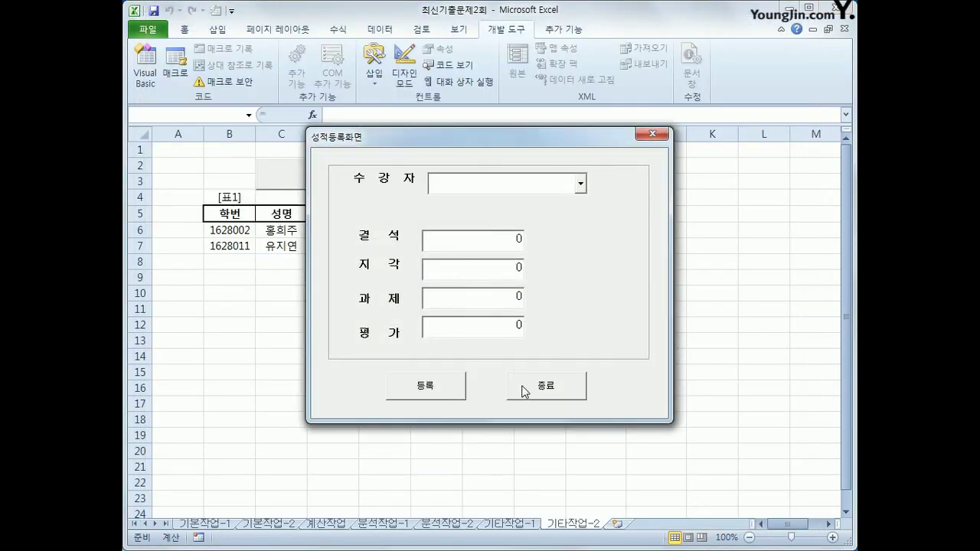
pyautogui.click(536, 385)
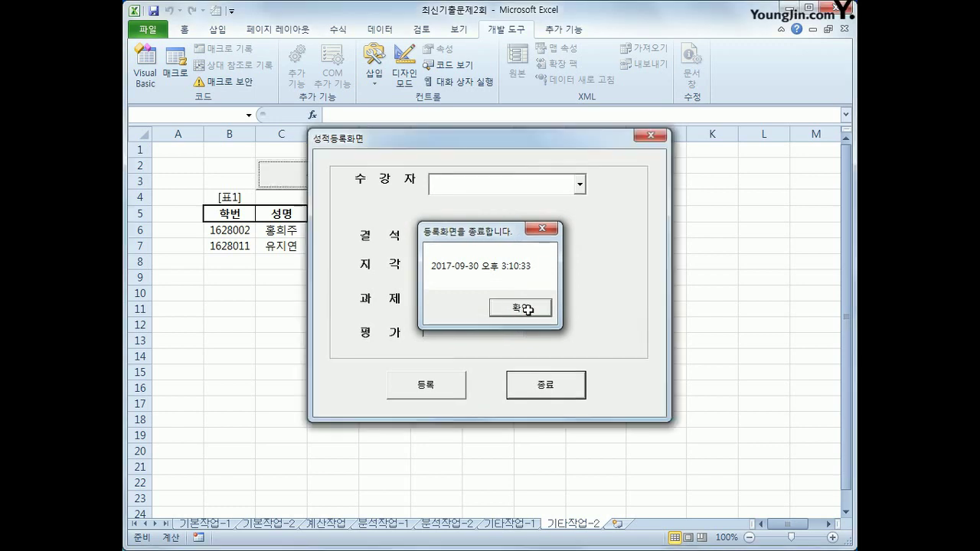
pyautogui.click(529, 314)
pyautogui.click(710, 358)
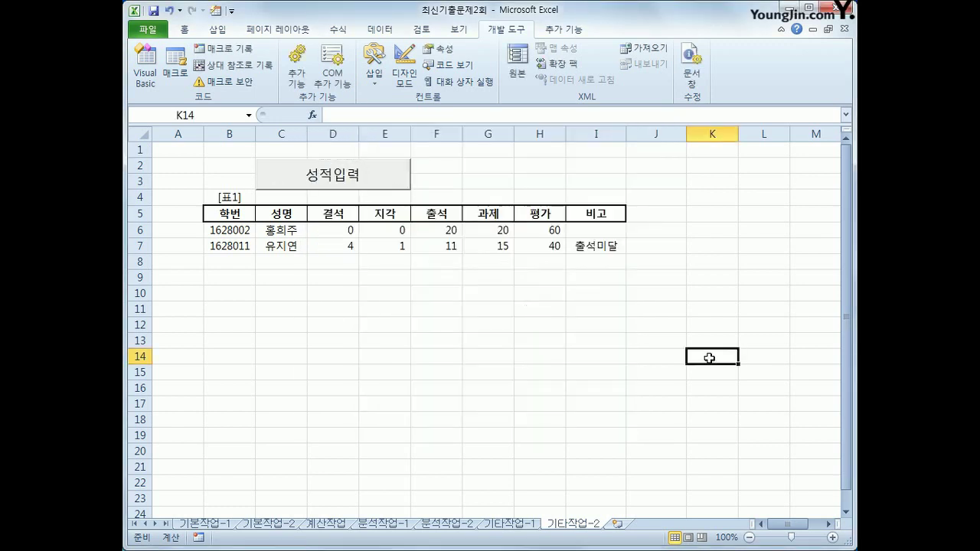
# Step: Open the form again, choose the first student in 수강자, go through the score fields, and exit with 종료
pyautogui.click(399, 183)
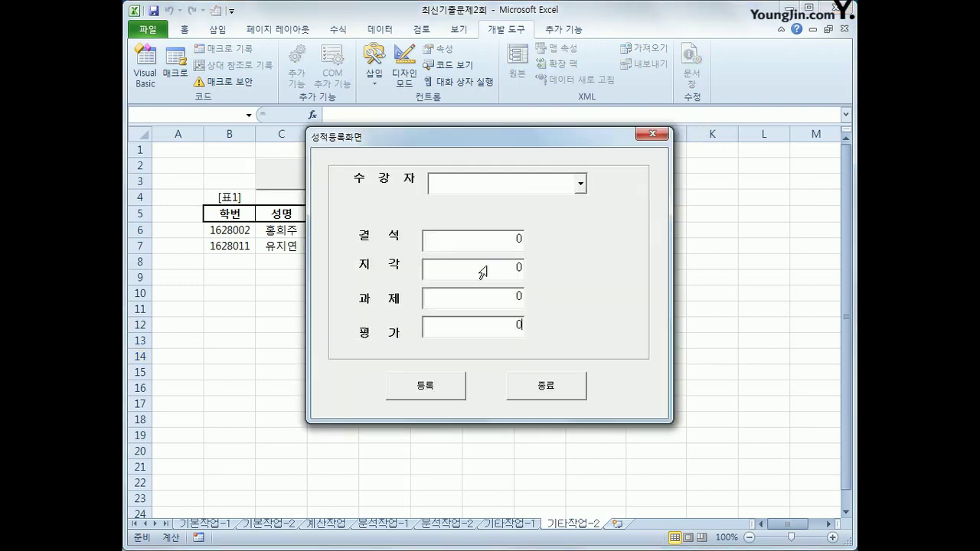
pyautogui.click(581, 187)
pyautogui.click(551, 213)
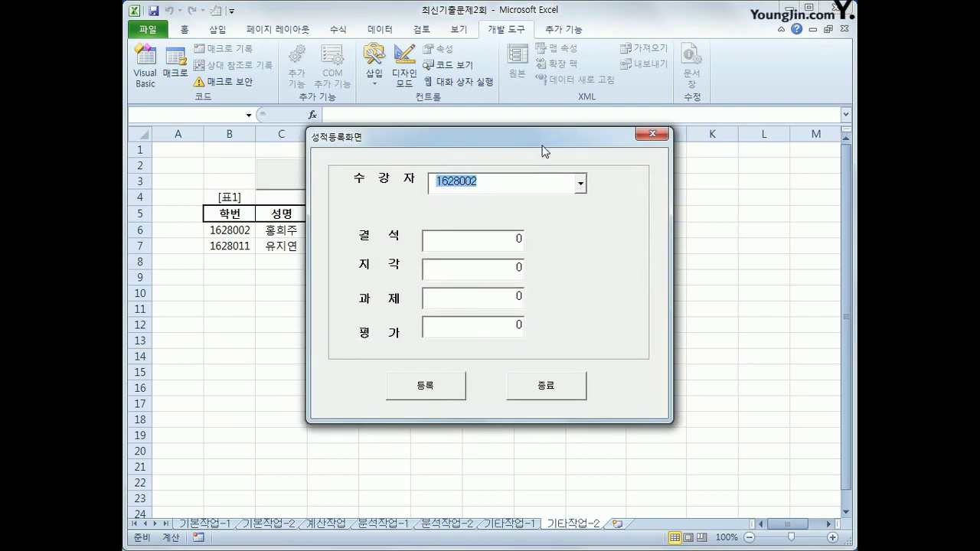
pyautogui.moveTo(542, 142); pyautogui.dragTo(664, 242)
pyautogui.press('Tab')
pyautogui.press('Tab')
pyautogui.press('Tab')
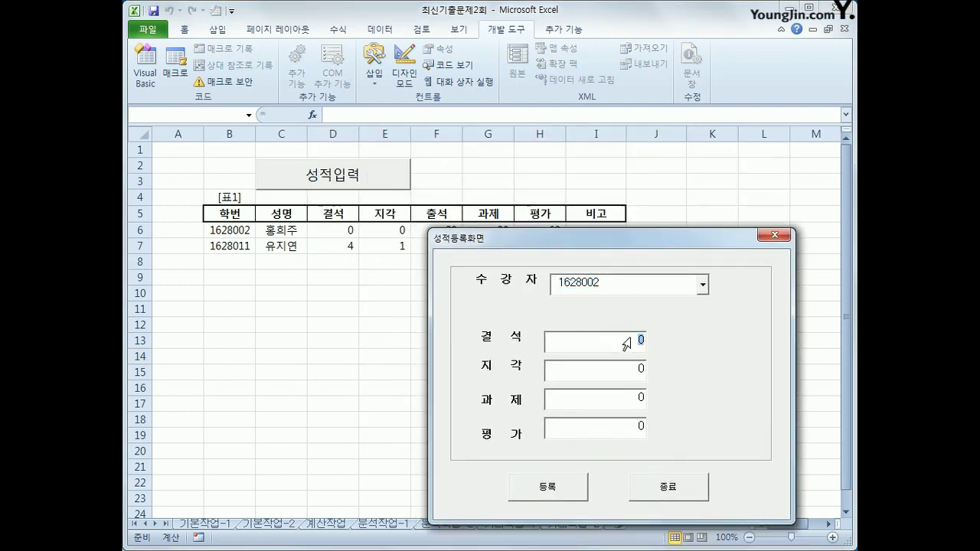
pyautogui.click(639, 426)
pyautogui.click(679, 495)
pyautogui.click(521, 308)
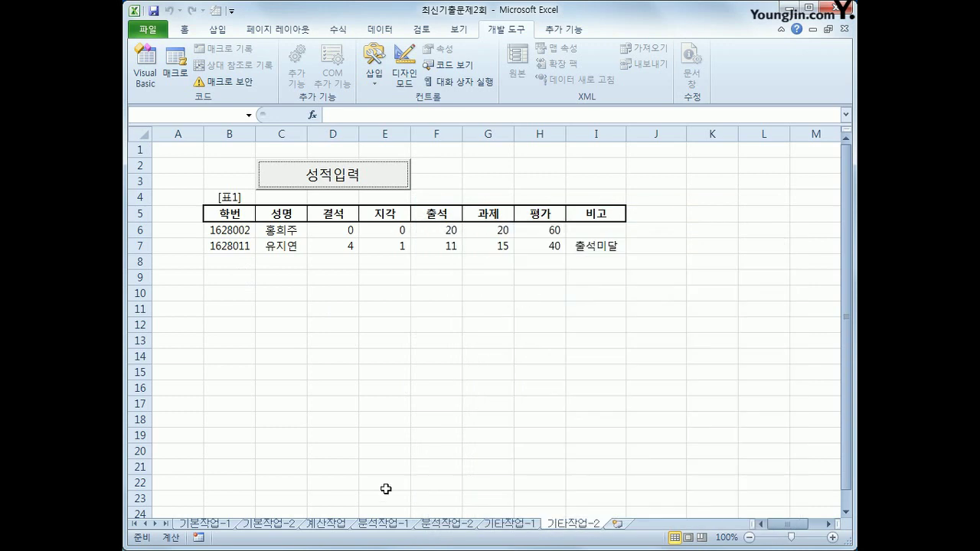
pyautogui.moveTo(202, 204)
pyautogui.mouseDown()
pyautogui.moveTo(196, 223)
pyautogui.moveTo(253, 226)
pyautogui.moveTo(268, 209)
pyautogui.moveTo(198, 207)
pyautogui.moveTo(228, 196)
pyautogui.mouseUp()
pyautogui.moveTo(228, 196); pyautogui.dragTo(235, 183)
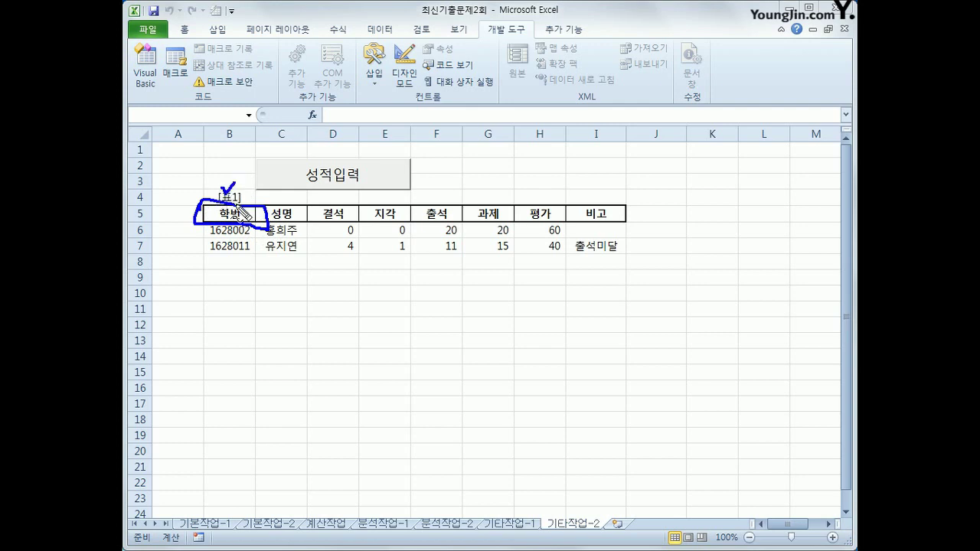
pyautogui.moveTo(237, 229)
pyautogui.mouseDown()
pyautogui.moveTo(241, 250)
pyautogui.moveTo(247, 238)
pyautogui.mouseUp()
pyautogui.moveTo(313, 232)
pyautogui.mouseDown()
pyautogui.moveTo(306, 251)
pyautogui.moveTo(335, 248)
pyautogui.mouseUp()
pyautogui.moveTo(322, 234); pyautogui.dragTo(314, 265)
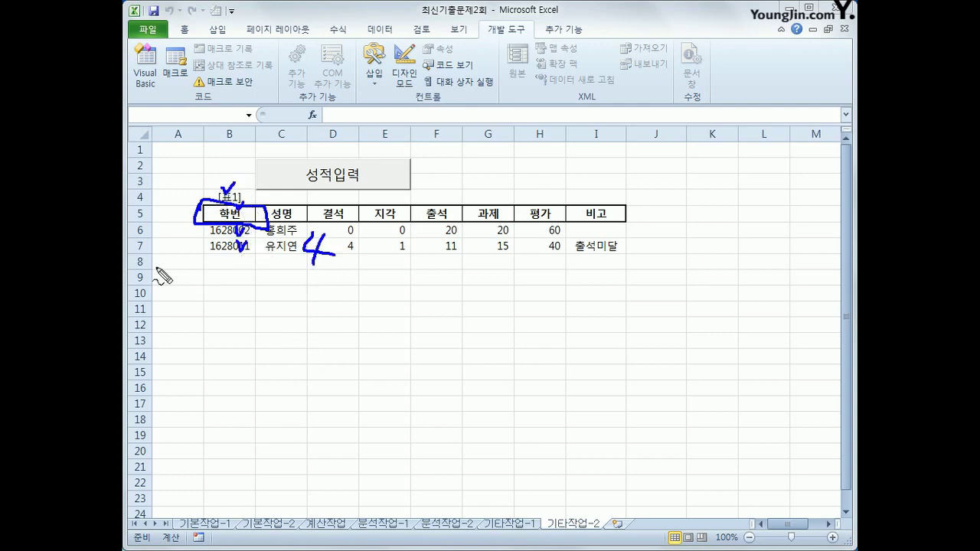
pyautogui.moveTo(140, 260)
pyautogui.mouseDown()
pyautogui.moveTo(153, 245)
pyautogui.moveTo(136, 277)
pyautogui.mouseUp()
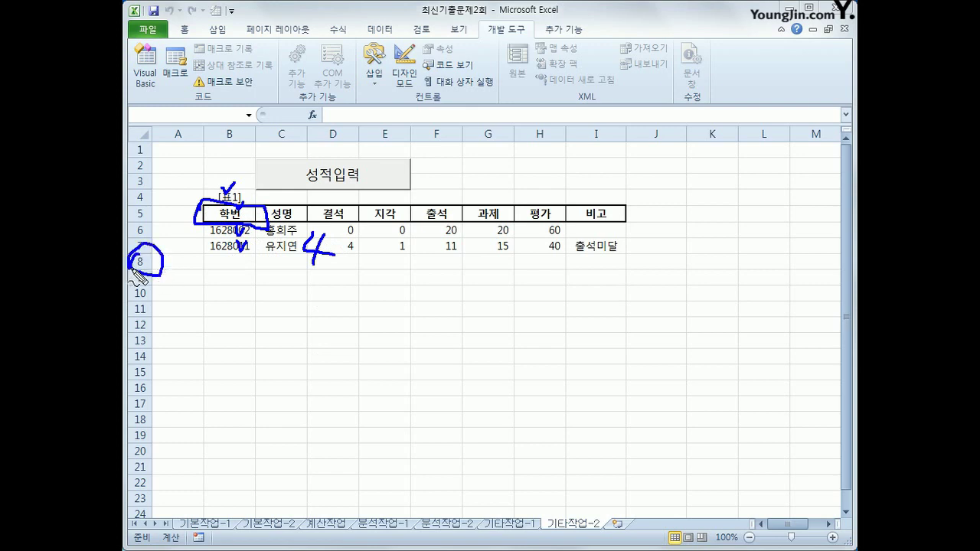
pyautogui.moveTo(342, 253); pyautogui.dragTo(387, 251)
pyautogui.moveTo(368, 241); pyautogui.dragTo(368, 279)
pyautogui.moveTo(414, 252)
pyautogui.mouseDown()
pyautogui.moveTo(393, 267)
pyautogui.moveTo(438, 279)
pyautogui.moveTo(399, 290)
pyautogui.mouseUp()
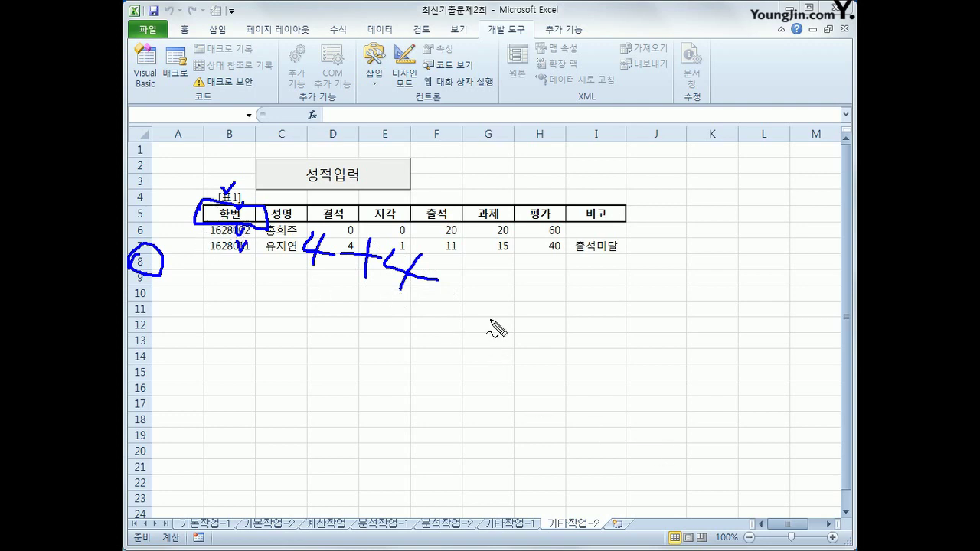
pyautogui.press('Escape')
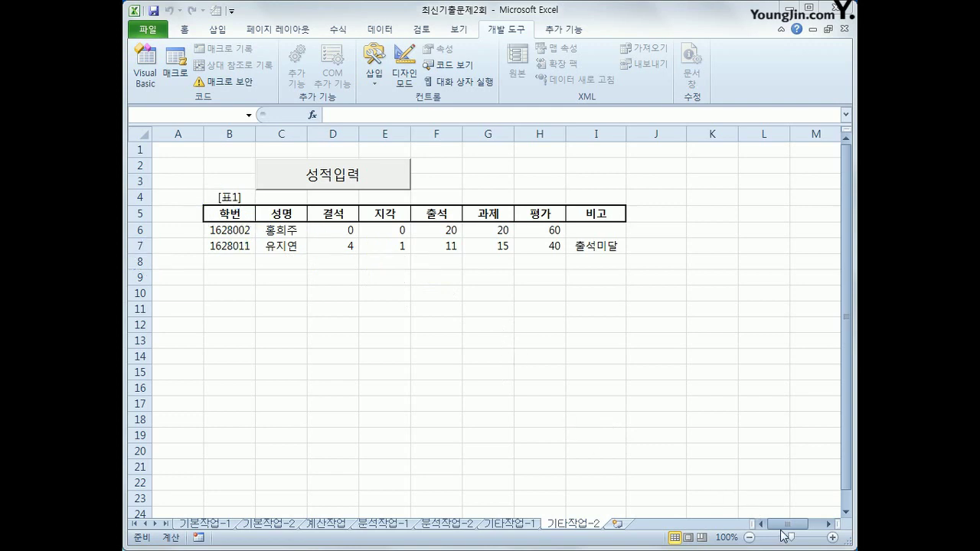
pyautogui.moveTo(796, 527); pyautogui.dragTo(811, 507)
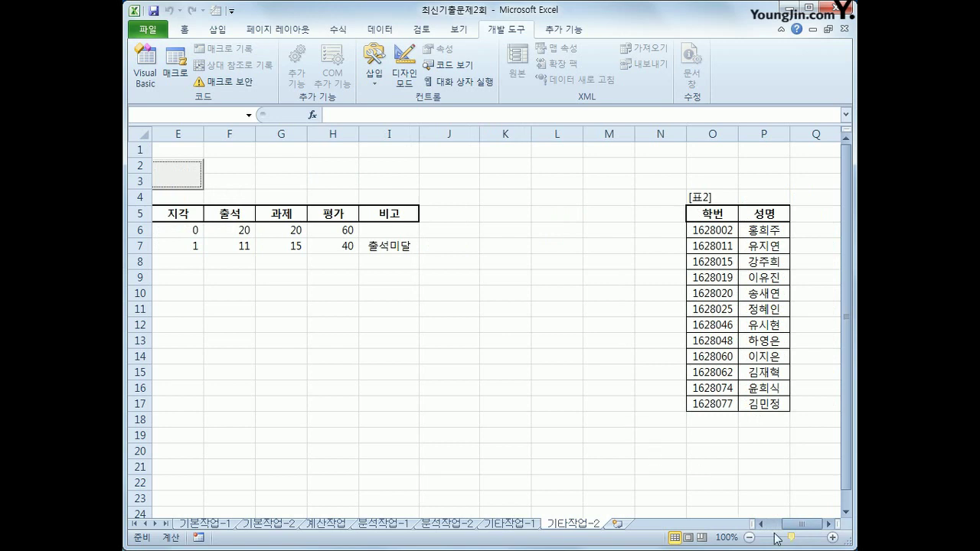
# Step: Zoom the sheet out to 80% and examine the column positions of the fields in 표1 and 표2
pyautogui.moveTo(792, 533); pyautogui.dragTo(804, 534)
pyautogui.moveTo(794, 534); pyautogui.dragTo(786, 534)
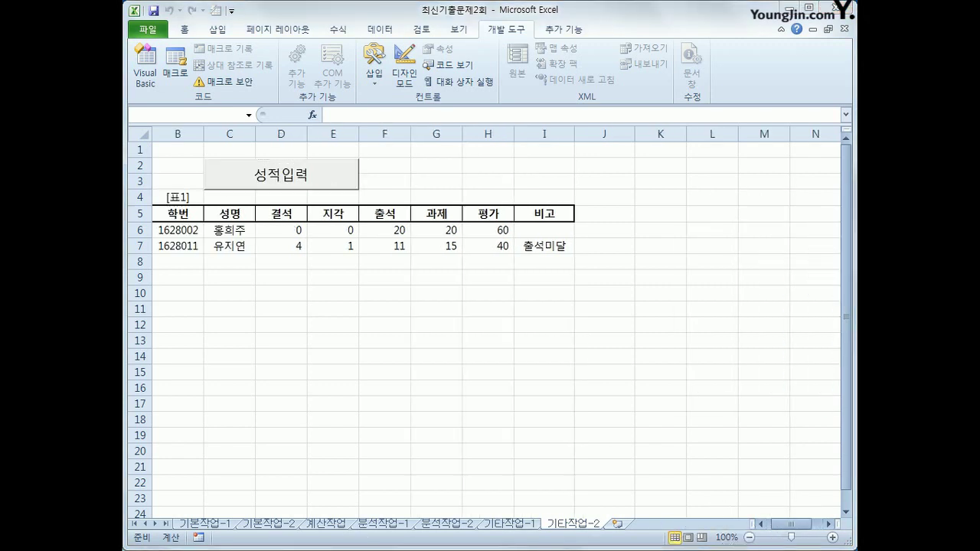
pyautogui.click(750, 538)
pyautogui.click(750, 538)
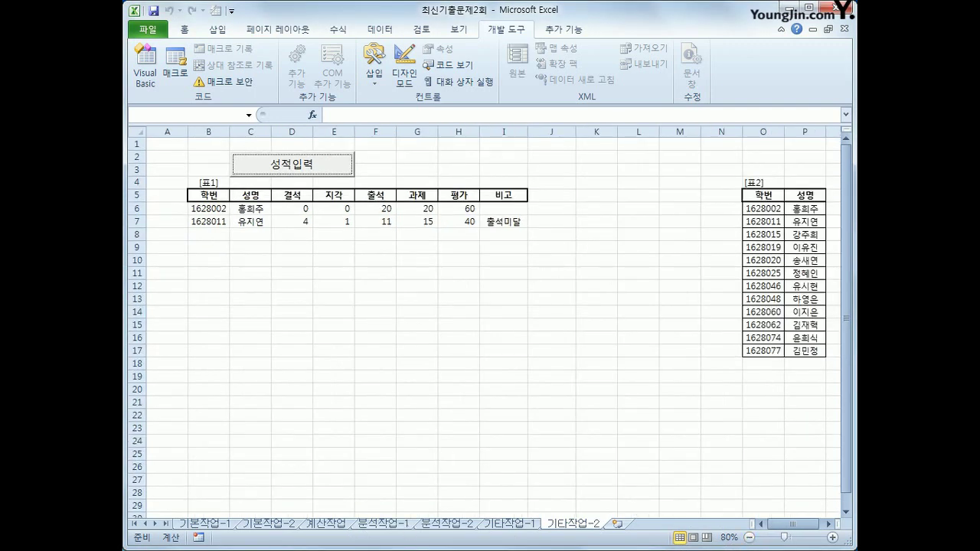
pyautogui.moveTo(169, 135); pyautogui.dragTo(165, 164)
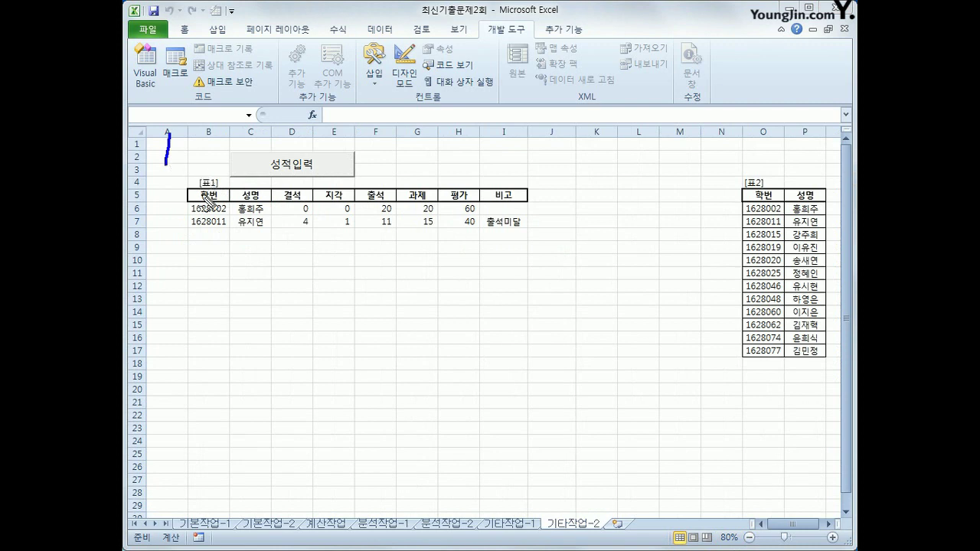
pyautogui.moveTo(204, 222); pyautogui.dragTo(337, 224)
pyautogui.moveTo(338, 123); pyautogui.dragTo(344, 168)
pyautogui.moveTo(381, 200)
pyautogui.mouseDown()
pyautogui.moveTo(387, 213)
pyautogui.moveTo(386, 201)
pyautogui.moveTo(449, 222)
pyautogui.moveTo(513, 219)
pyautogui.moveTo(506, 199)
pyautogui.mouseUp()
pyautogui.moveTo(541, 160)
pyautogui.mouseDown()
pyautogui.moveTo(529, 184)
pyautogui.moveTo(541, 187)
pyautogui.moveTo(546, 168)
pyautogui.mouseUp()
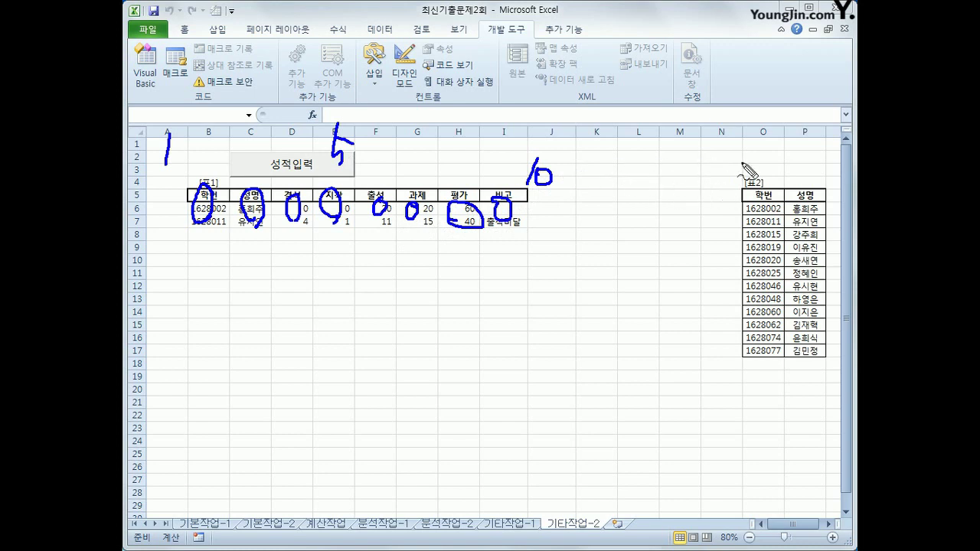
pyautogui.moveTo(745, 147)
pyautogui.mouseDown()
pyautogui.moveTo(745, 173)
pyautogui.moveTo(816, 162)
pyautogui.mouseUp()
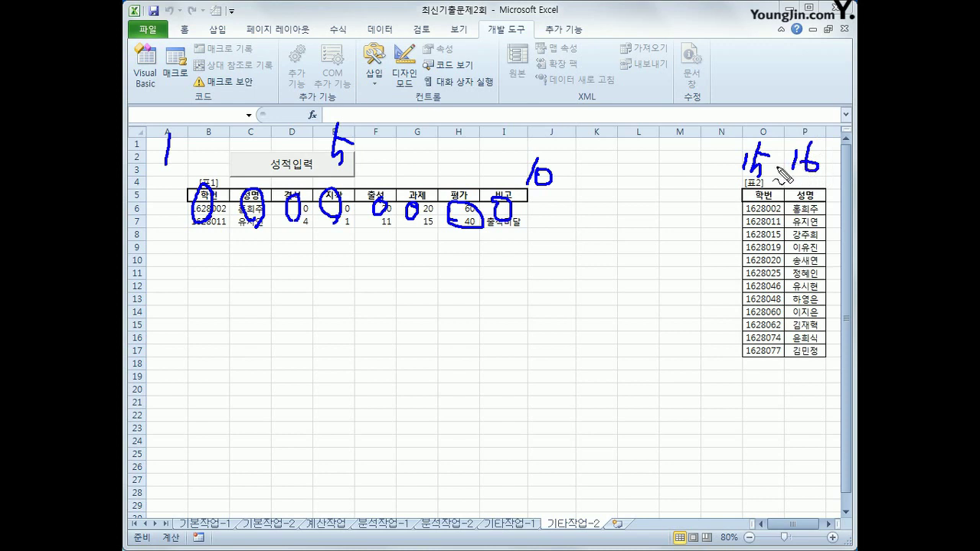
pyautogui.press('Escape')
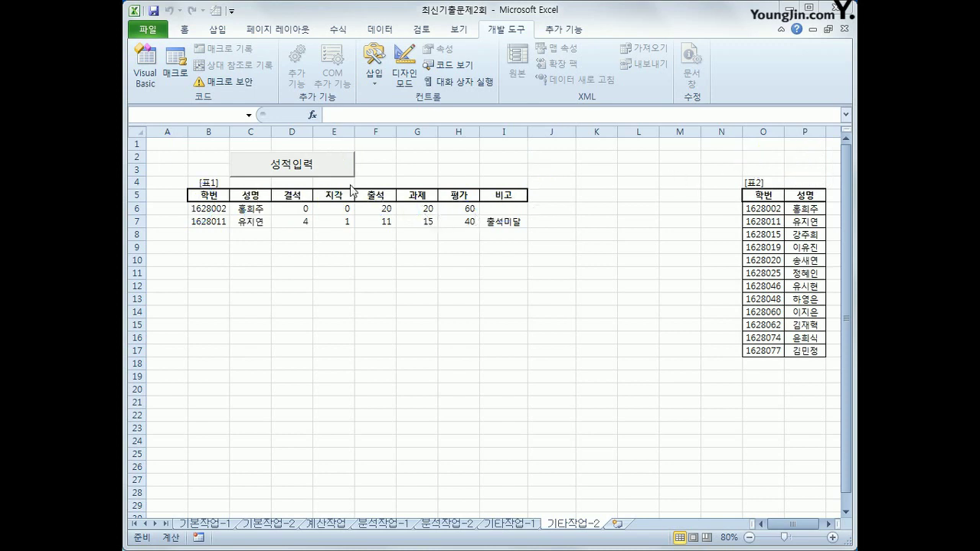
# Step: Open the form with 성적입력, examine how the 수강자 list entries correspond to 표2's rows, close the form, and select cell O6
pyautogui.click(341, 171)
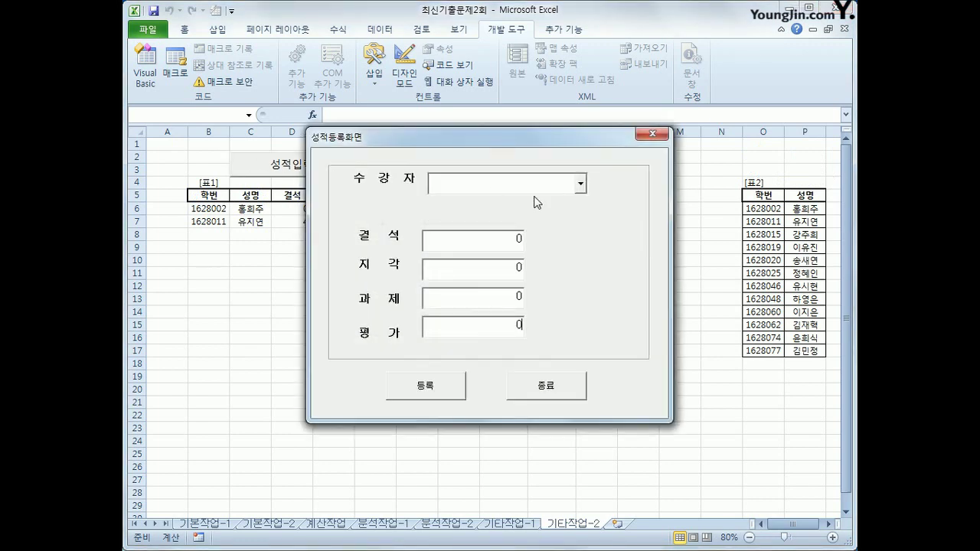
pyautogui.click(582, 188)
pyautogui.click(533, 142)
pyautogui.moveTo(534, 141); pyautogui.dragTo(549, 205)
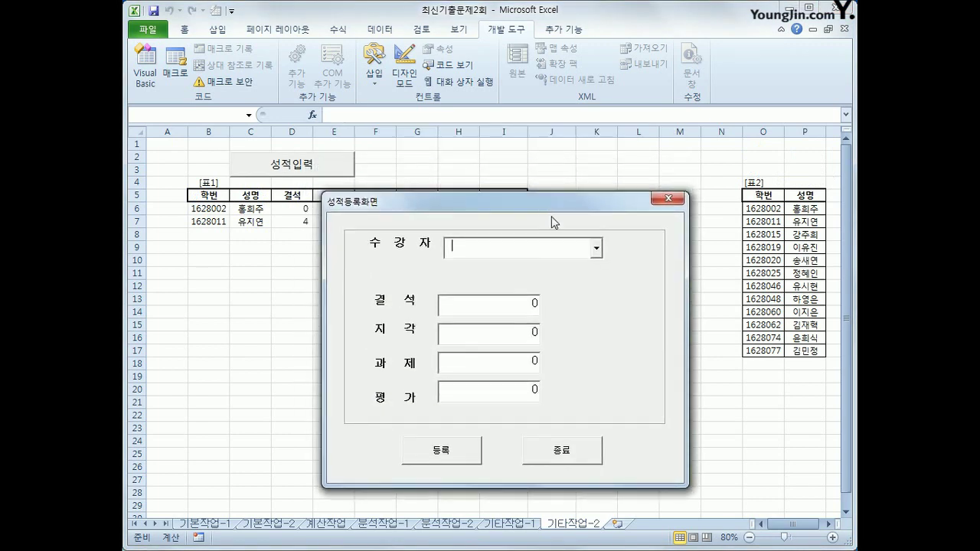
pyautogui.click(597, 254)
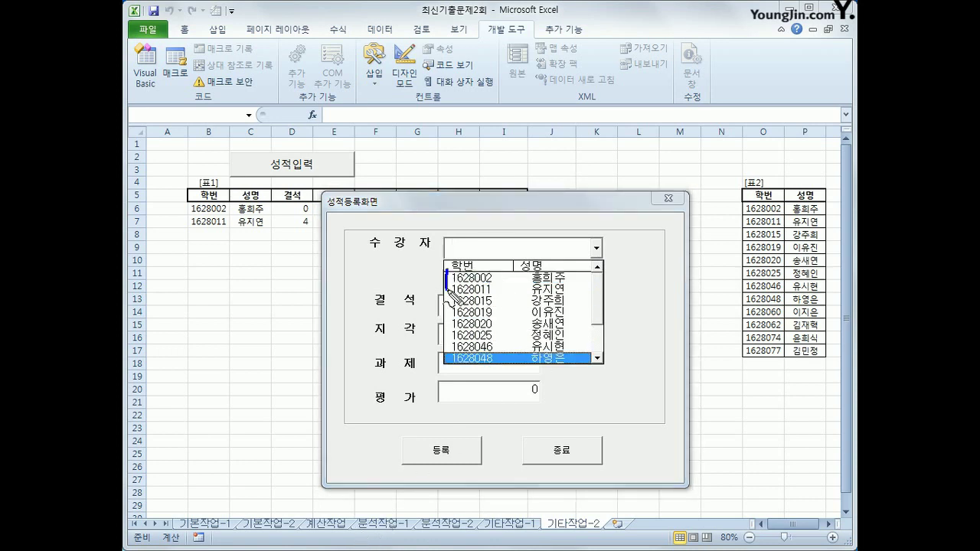
pyautogui.moveTo(454, 289)
pyautogui.mouseDown()
pyautogui.moveTo(573, 291)
pyautogui.moveTo(576, 276)
pyautogui.moveTo(449, 275)
pyautogui.mouseUp()
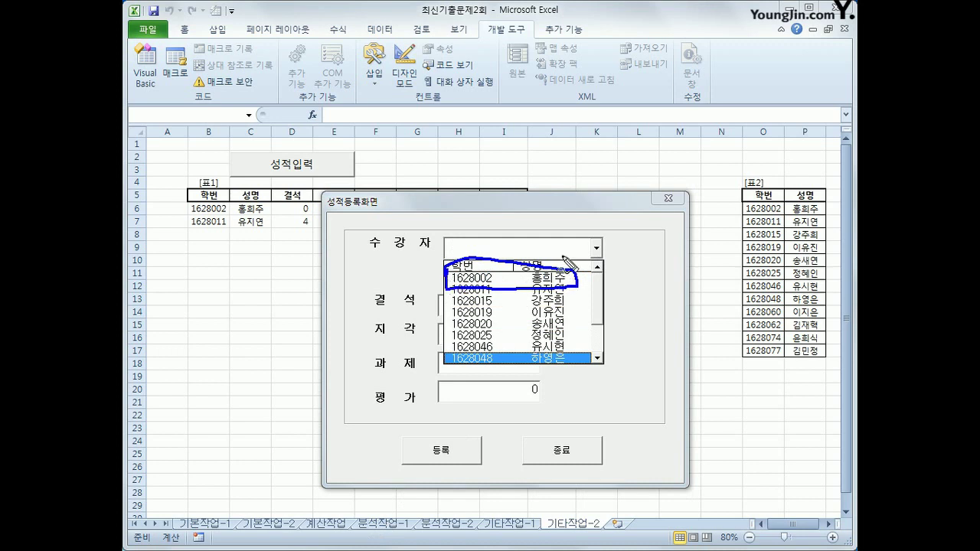
pyautogui.moveTo(559, 256); pyautogui.dragTo(617, 285)
pyautogui.moveTo(605, 270); pyautogui.dragTo(628, 270)
pyautogui.moveTo(725, 202)
pyautogui.mouseDown()
pyautogui.moveTo(726, 217)
pyautogui.moveTo(822, 219)
pyautogui.moveTo(799, 207)
pyautogui.moveTo(726, 214)
pyautogui.mouseUp()
pyautogui.press('Escape')
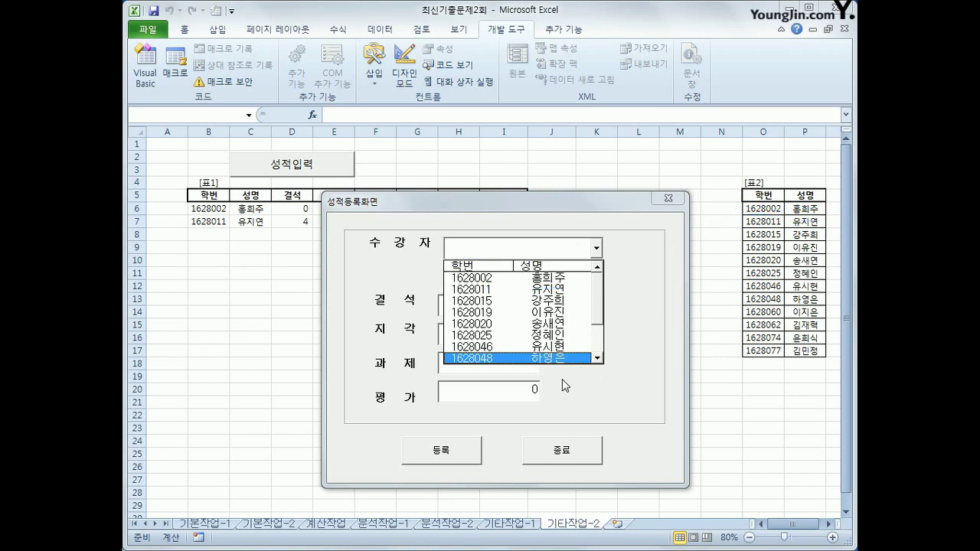
pyautogui.click(668, 197)
pyautogui.click(668, 197)
pyautogui.click(751, 210)
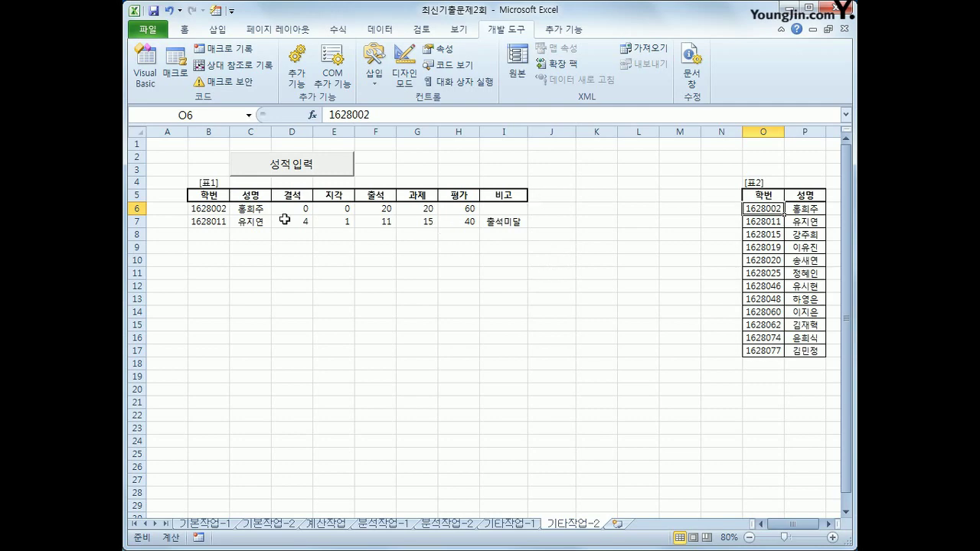
# Step: Open the Visual Basic editor and create the Click event procedure for cmd등록 in the form's code
pyautogui.click(145, 70)
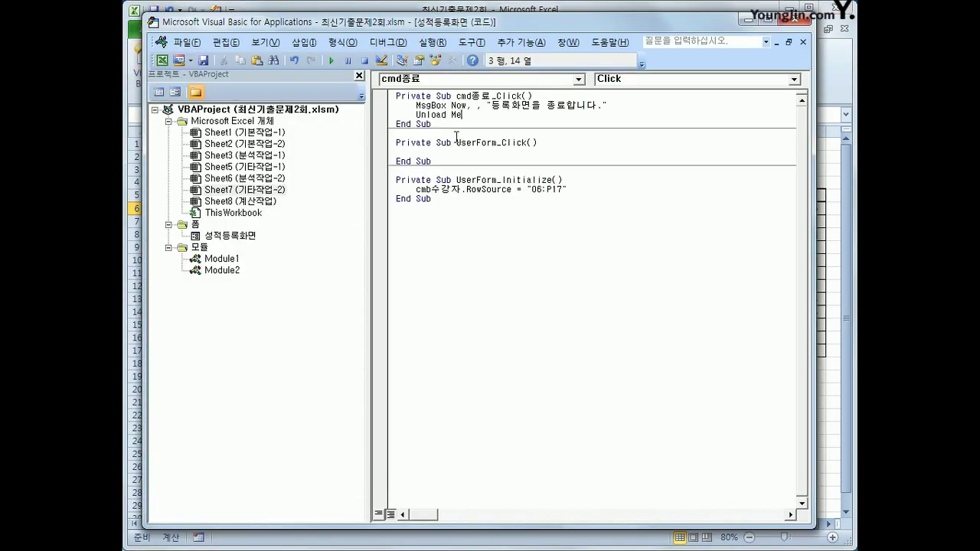
pyautogui.click(499, 80)
pyautogui.scroll(1, 582, 138)
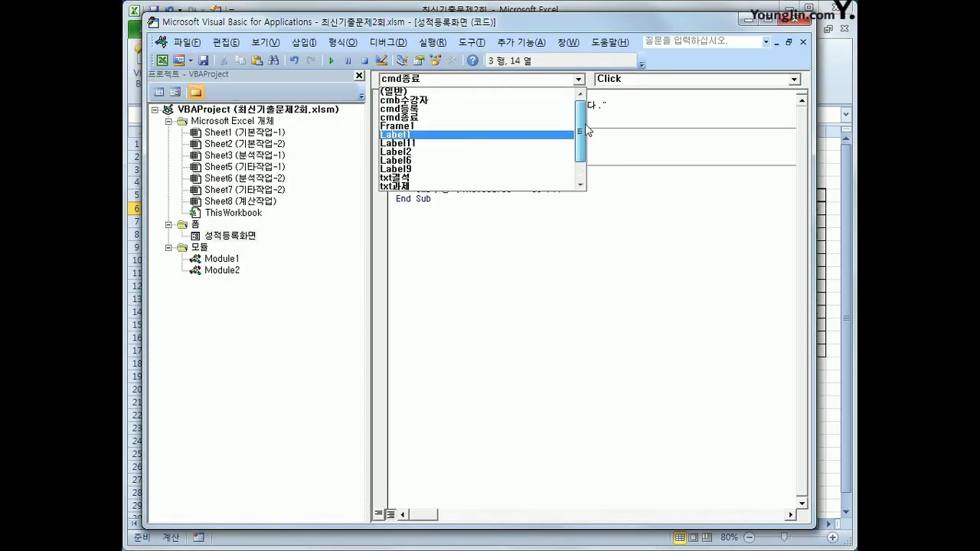
pyautogui.click(490, 108)
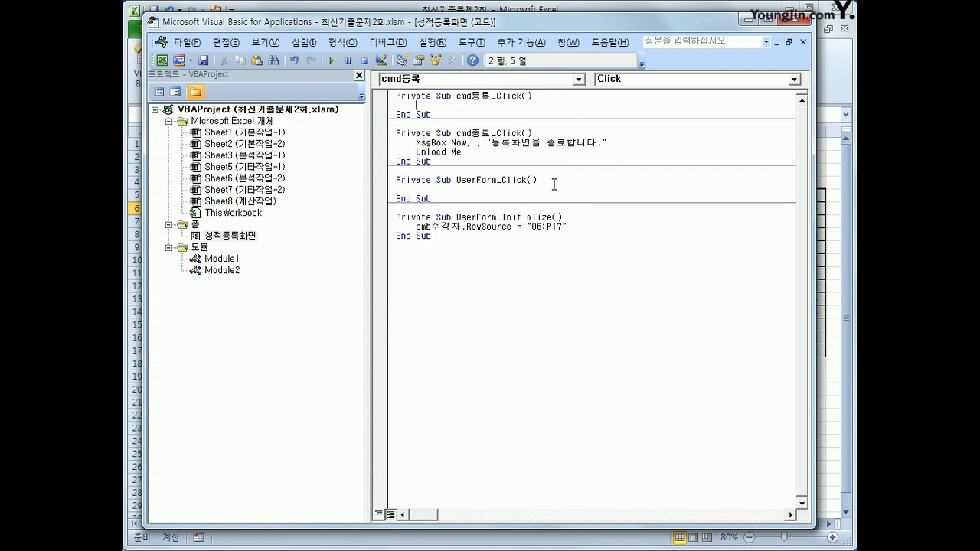
# Step: In cmd등록_Click, write the row-position line i = Range("B5").CurrentRegion.Rows.Count + 4
pyautogui.write('i = rnange("B5')
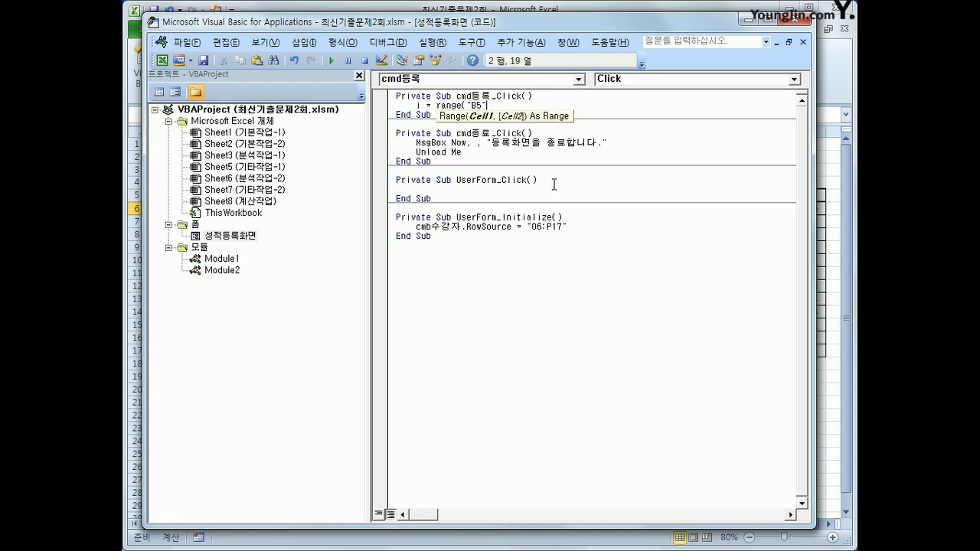
pyautogui.write('").cun')
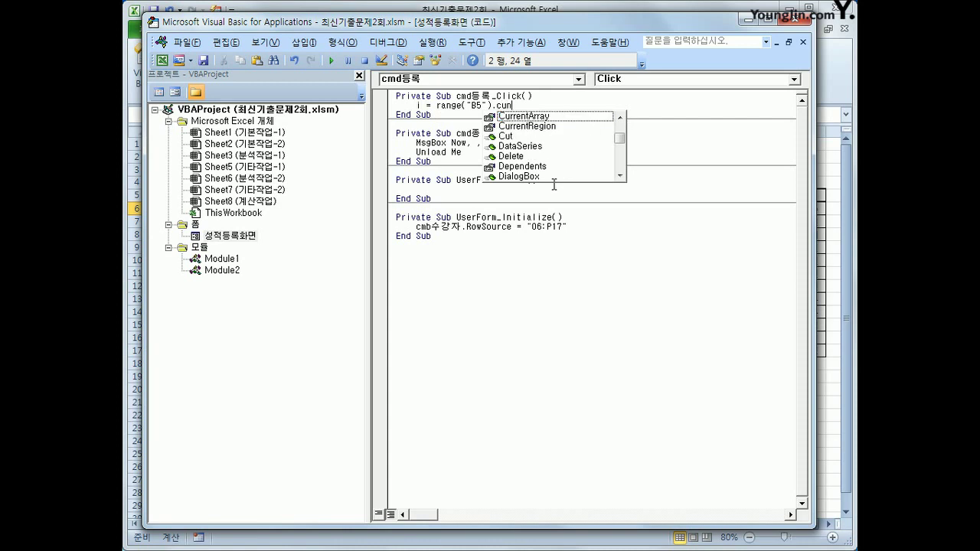
pyautogui.press('Down')
pyautogui.press('Tab')
pyautogui.write('.rosc')
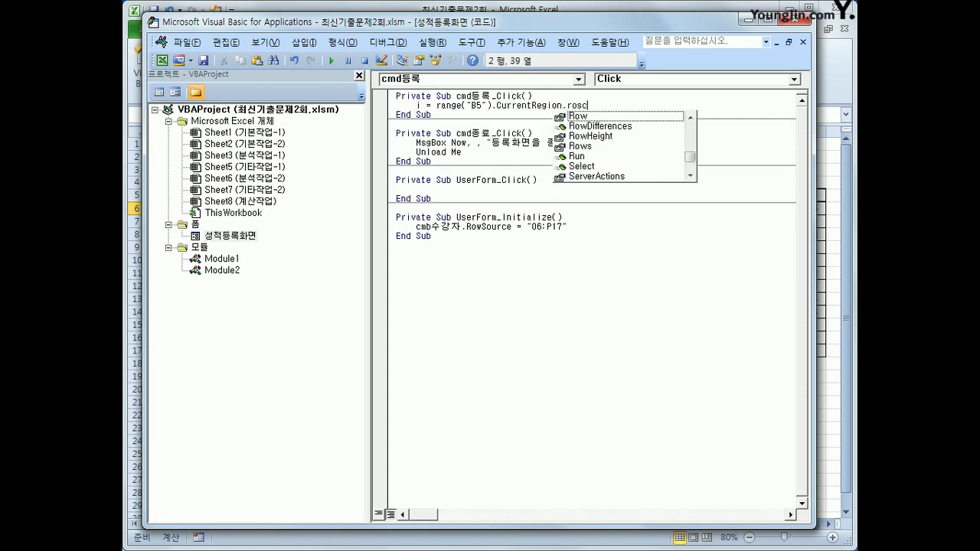
pyautogui.press('BackSpace')
pyautogui.press('BackSpace')
pyautogui.press('Down')
pyautogui.press('Down')
pyautogui.press('Down')
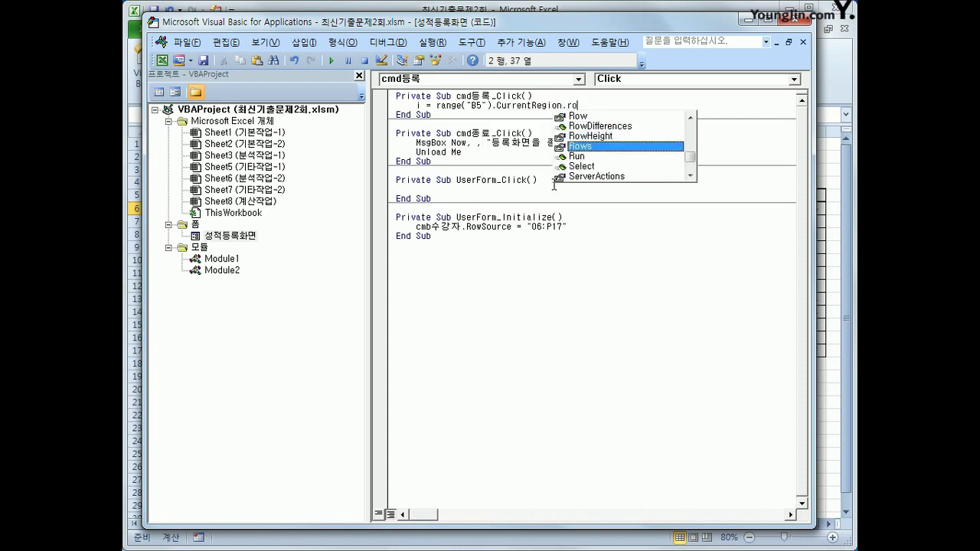
pyautogui.press('Tab')
pyautogui.write('.count')
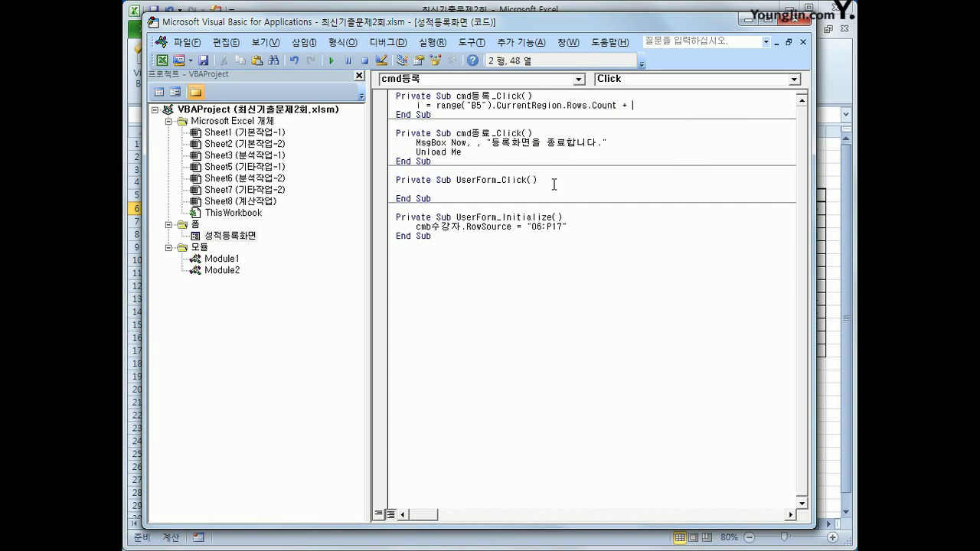
pyautogui.write(' + 4')
pyautogui.press('Return')
# Step: After a blank line, add Cells(i, 2) = Cells(cmb수강자.ListIndex + 6, 15) to enter the student number from 표2
pyautogui.press('Return')
pyautogui.write('cells')
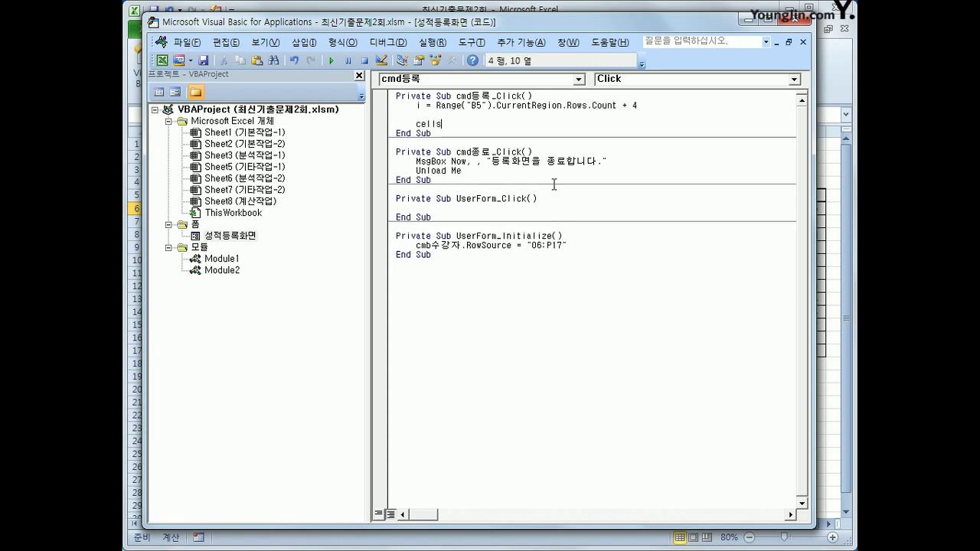
pyautogui.write('(i,2) ')
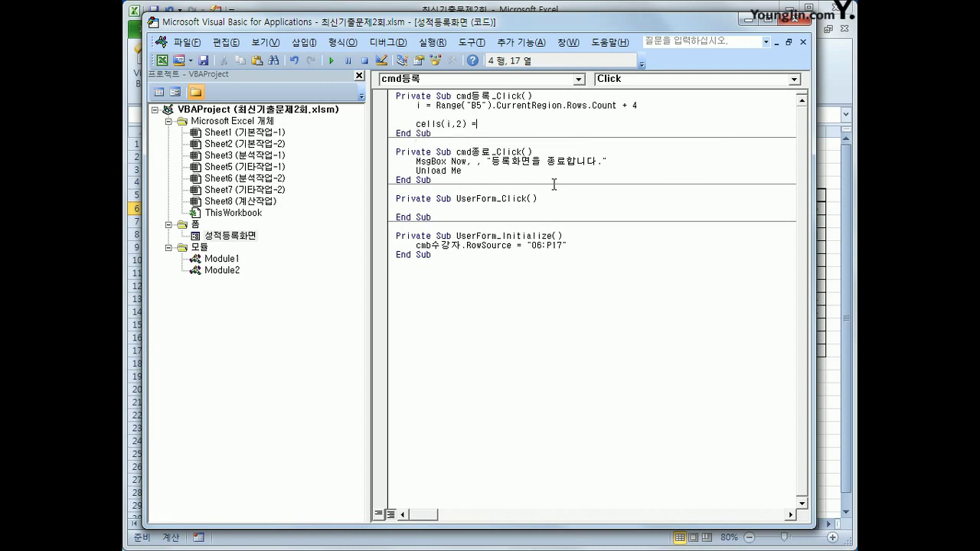
pyautogui.write('= cells(cmb수')
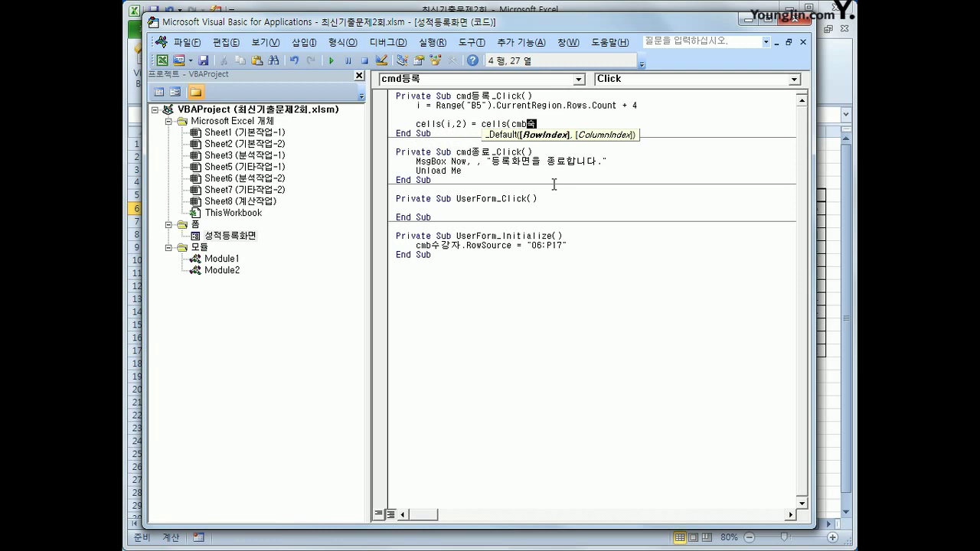
pyautogui.write('강자.')
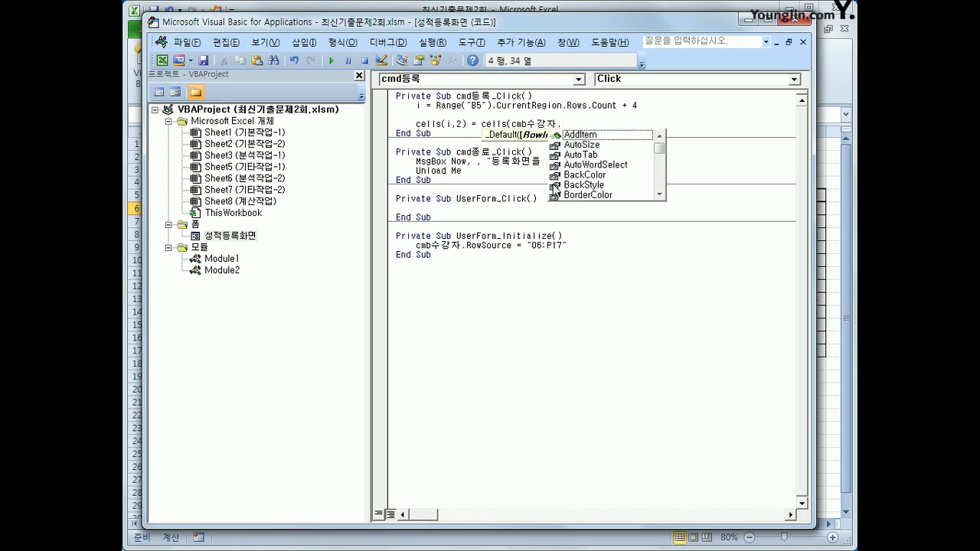
pyautogui.write('listi')
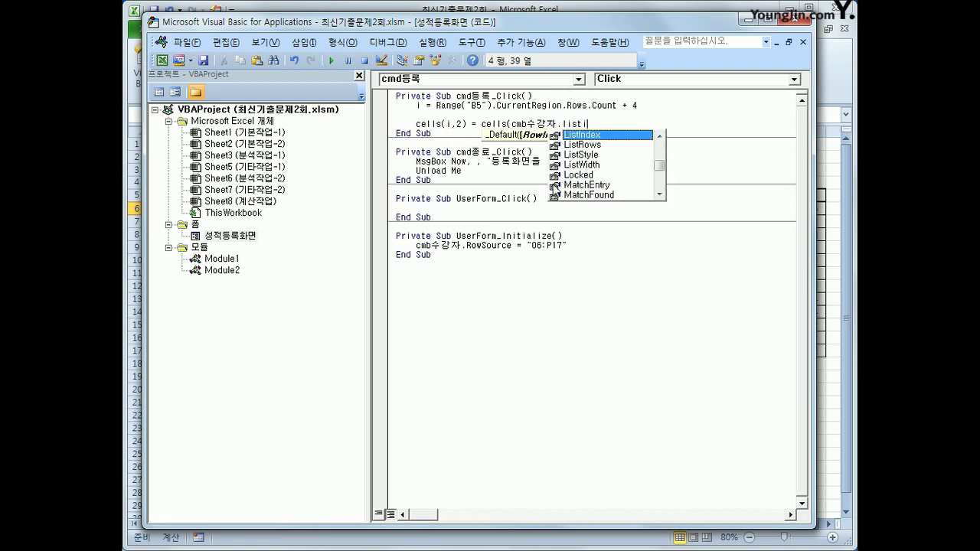
pyautogui.write('n')
pyautogui.press('Tab')
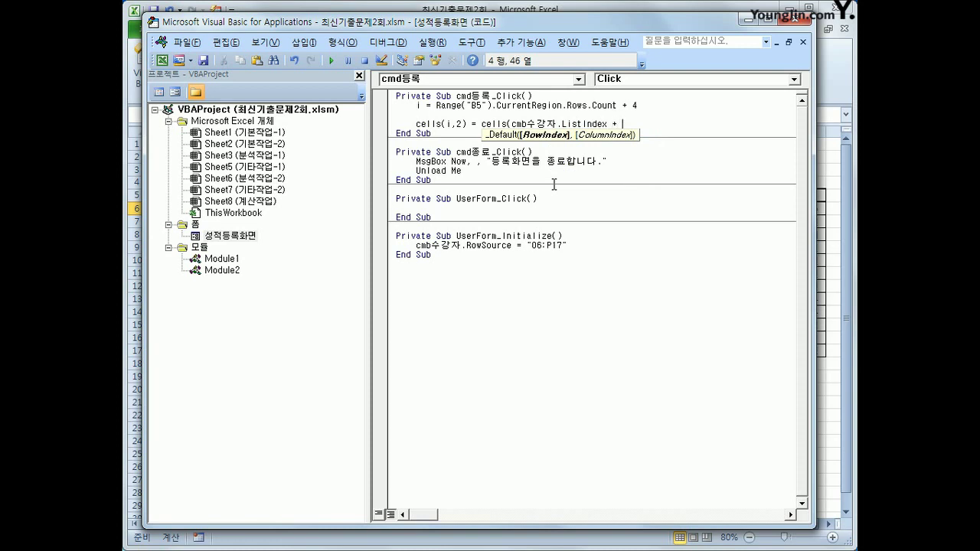
pyautogui.write('+ 6, 15')
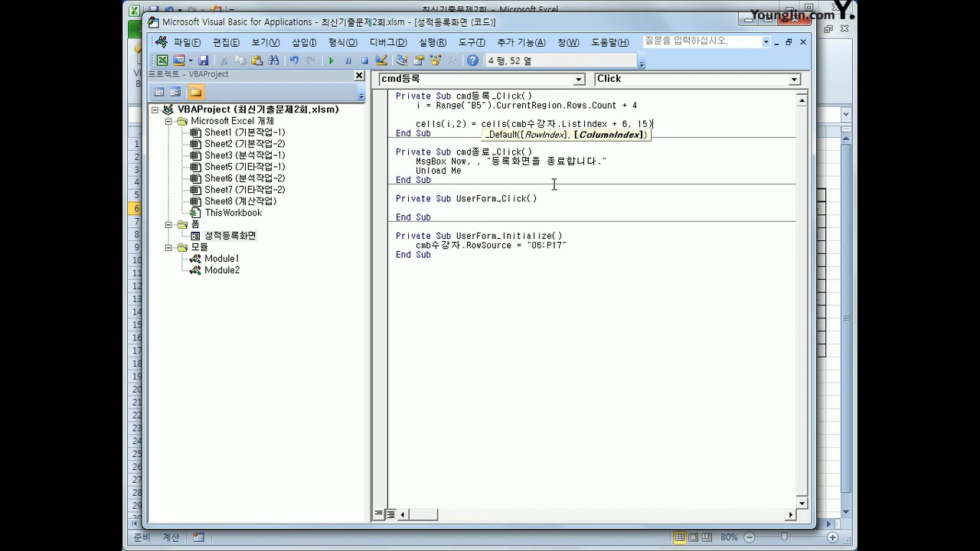
pyautogui.press('Return')
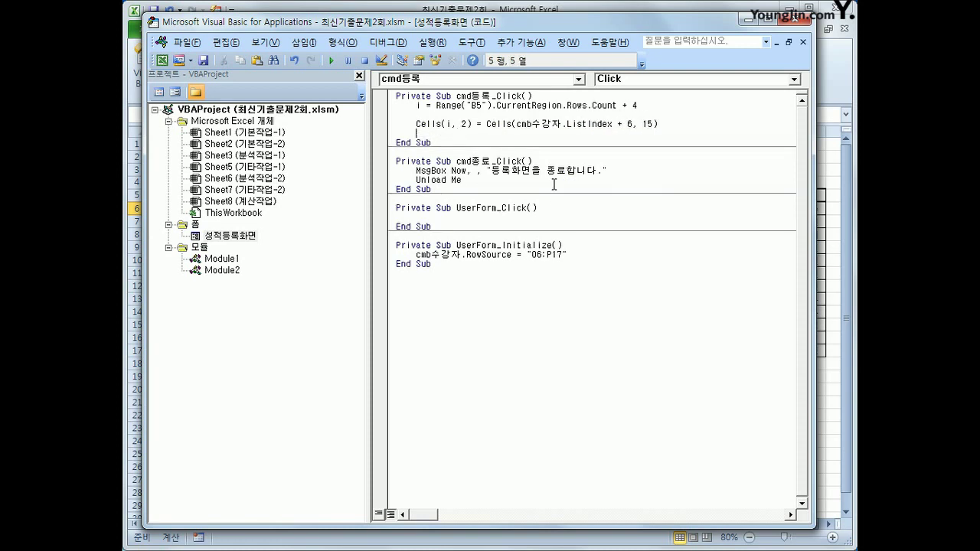
# Step: Duplicate the Cells(i, 2) line below and edit the copy to Cells(i, 3) = Cells(cmb수강자.ListIndex + 6, 16)
pyautogui.hotkey('shift', 'End')
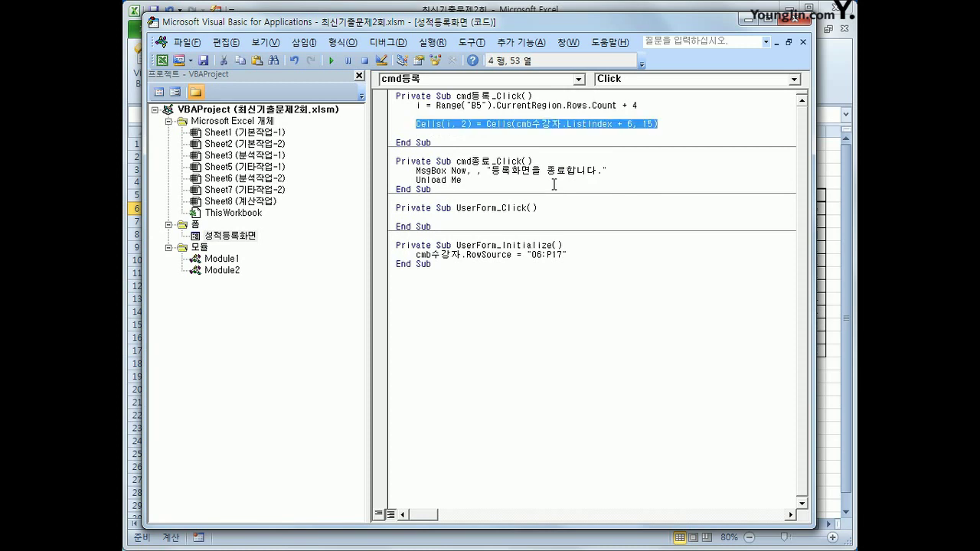
pyautogui.hotkey('ctrl', 'c')
pyautogui.press('Down')
pyautogui.hotkey('ctrl', 'v')
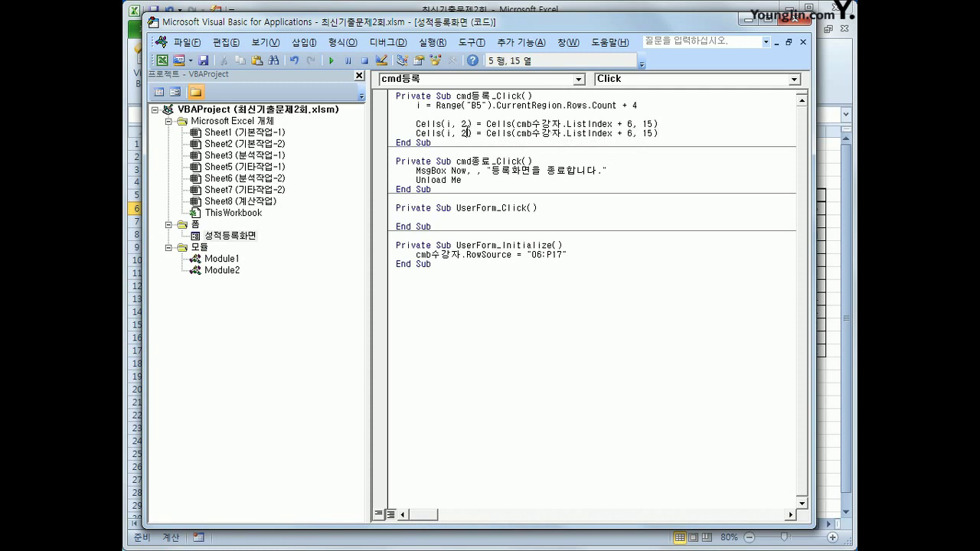
pyautogui.hotkey('shift', 'Left')
pyautogui.write('3')
pyautogui.press('End')
pyautogui.press('Left')
pyautogui.press('Left')
pyautogui.hotkey('shift', 'Right')
pyautogui.write('6')
# Step: Add the line Cells(i, 4) = txt결석.Value to write the absences into 표1
pyautogui.press('Return')
pyautogui.write('cells')
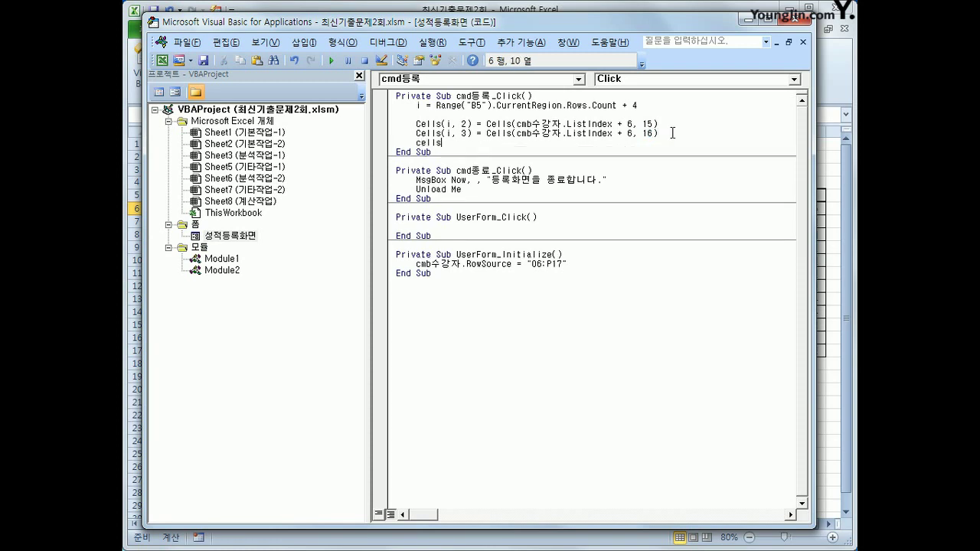
pyautogui.write('(i,4) = txt결석.val')
pyautogui.press('Return')
# Step: Duplicate the txt결석 line below itself and change the copy's column index to 5
pyautogui.press('Up')
pyautogui.hotkey('shift', 'End')
pyautogui.hotkey('ctrl', 'c')
pyautogui.press('Down')
pyautogui.hotkey('ctrl', 'v')
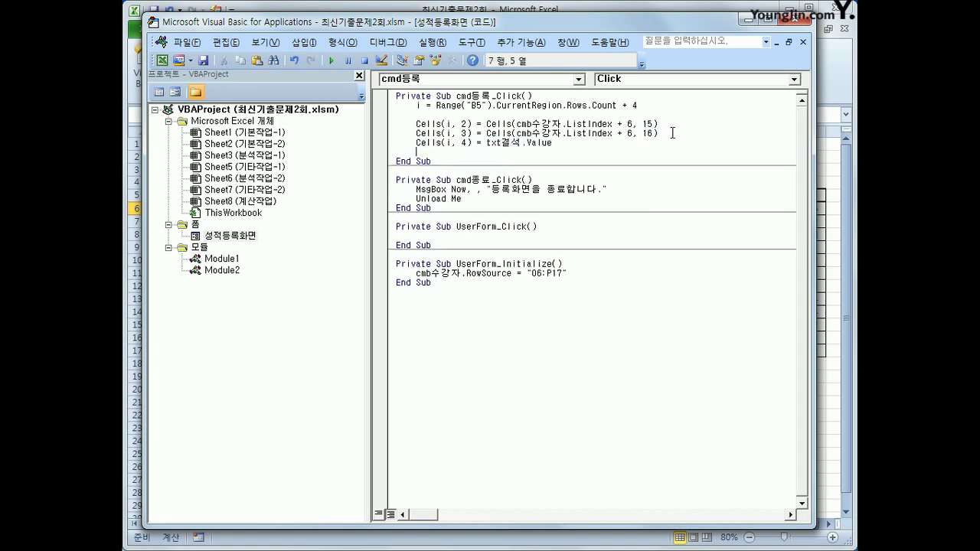
pyautogui.press('Home')
pyautogui.press('Right')
pyautogui.press('Right')
pyautogui.press('Right')
pyautogui.press('Right')
pyautogui.press('Delete')
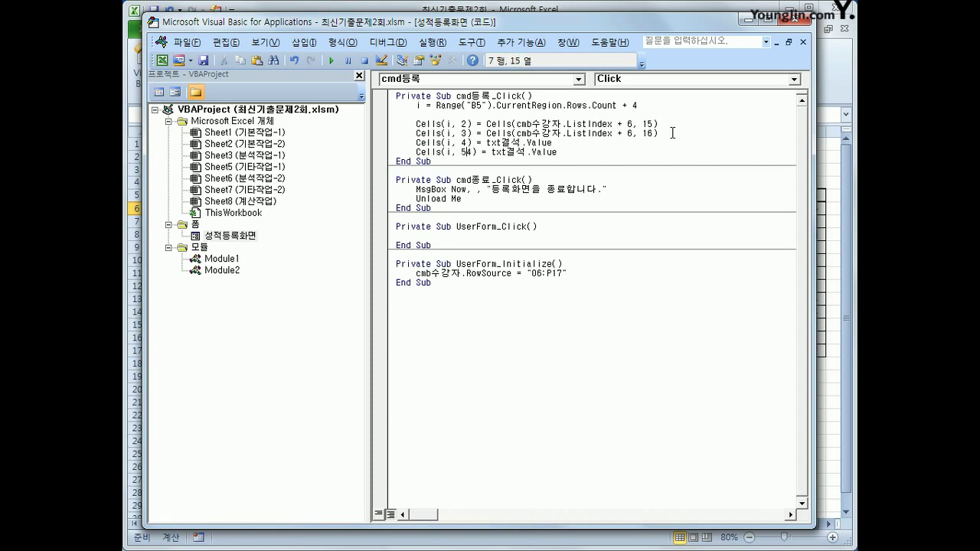
pyautogui.write('5')
# Step: Change the control in the Cells(i, 5) line to txt지각 and start a new line below it
pyautogui.press('Right')
pyautogui.press('Right')
pyautogui.press('Right')
pyautogui.press('Right')
pyautogui.press('Right')
pyautogui.press('Right')
pyautogui.press('Right')
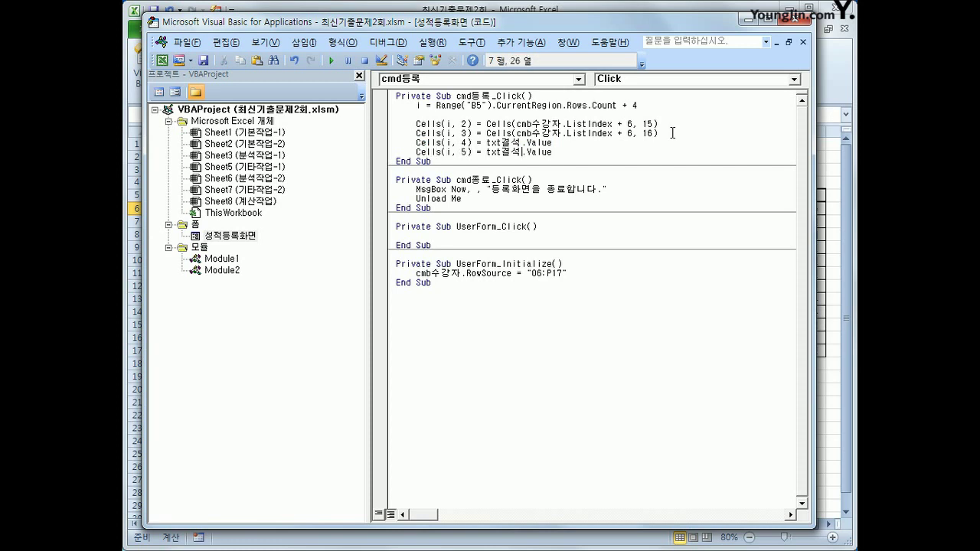
pyautogui.press('Delete')
pyautogui.press('Delete')
pyautogui.write('지각')
pyautogui.press('End')
pyautogui.press('Return')
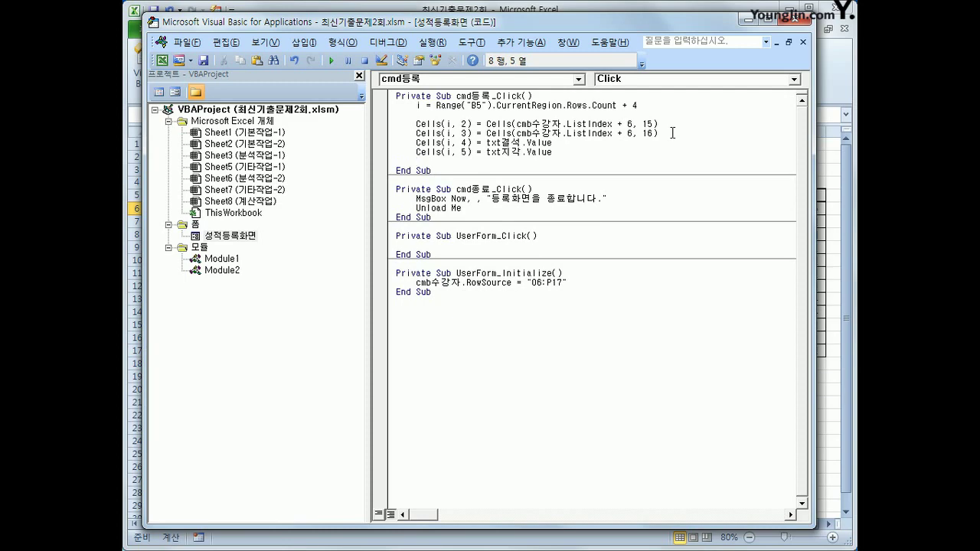
# Step: Review 표1's 결석, 지각 and 출석 columns on the worksheet and the input fields of the 성적등록화면 form
pyautogui.click(798, 22)
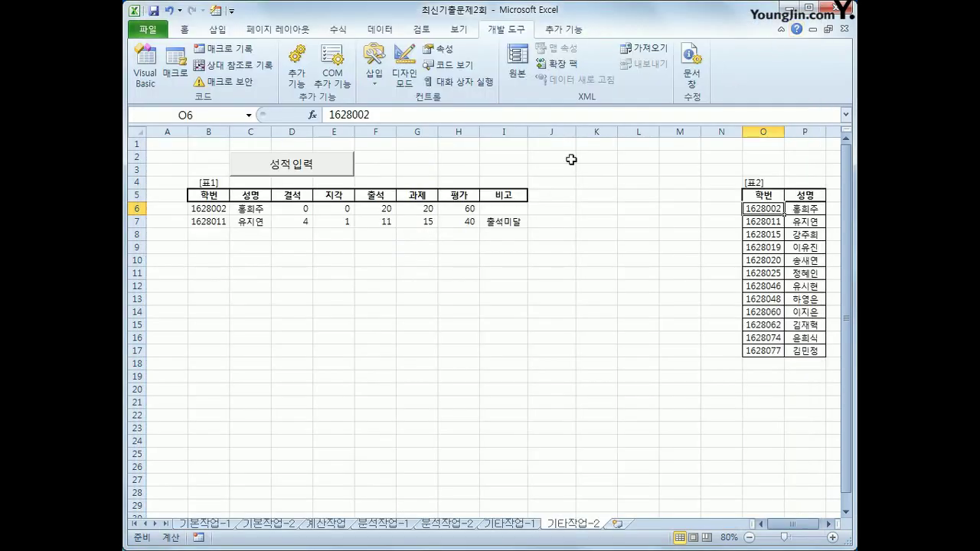
pyautogui.click(299, 196)
pyautogui.click(327, 196)
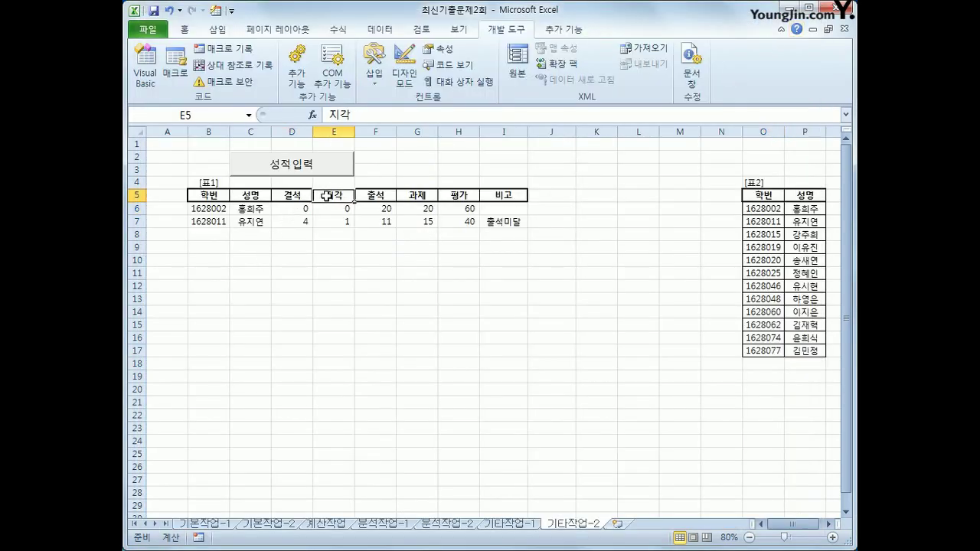
pyautogui.click(344, 170)
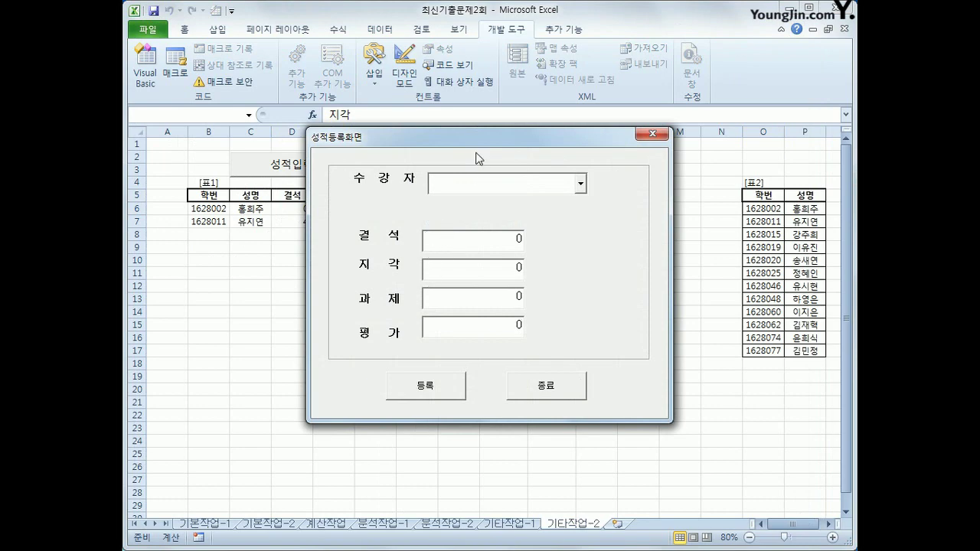
pyautogui.moveTo(477, 135); pyautogui.dragTo(530, 215)
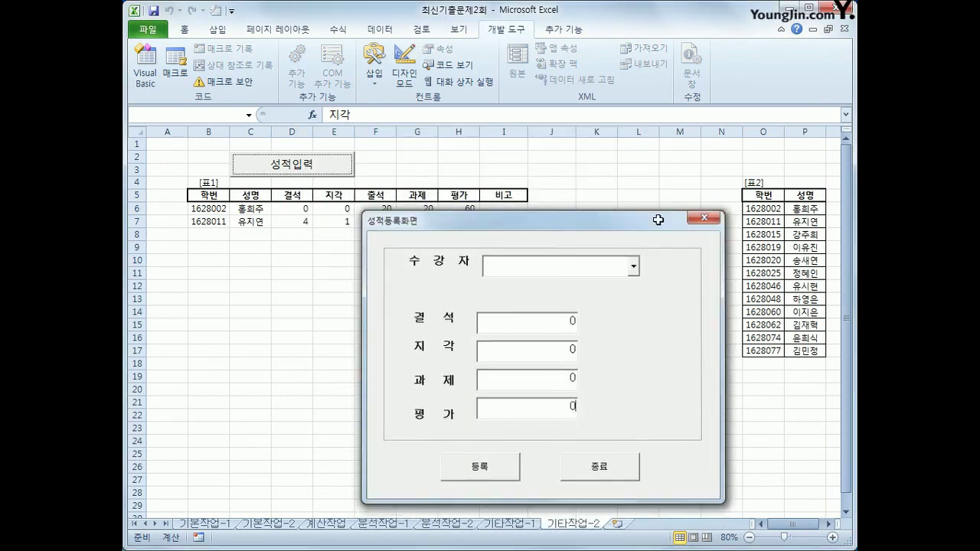
pyautogui.click(705, 216)
pyautogui.click(384, 208)
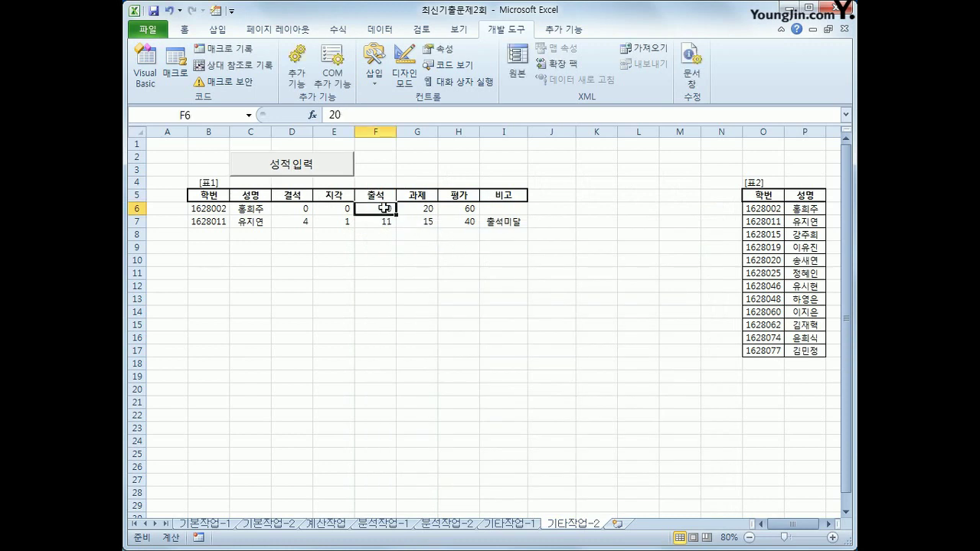
# Step: Return to the form's code, paste the txt결석 line below the Cells(i, 5) line and set its column index to 6
pyautogui.click(145, 65)
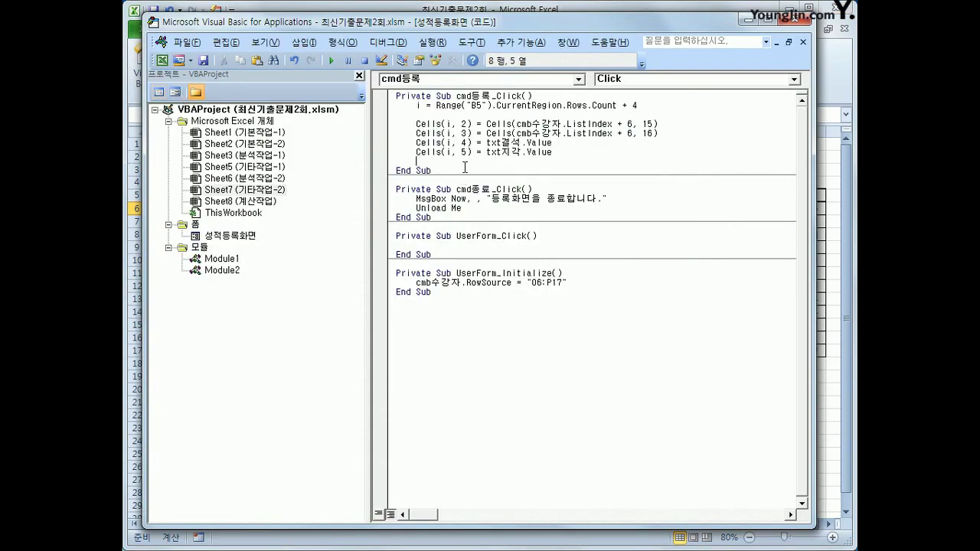
pyautogui.hotkey('ctrl', 'v')
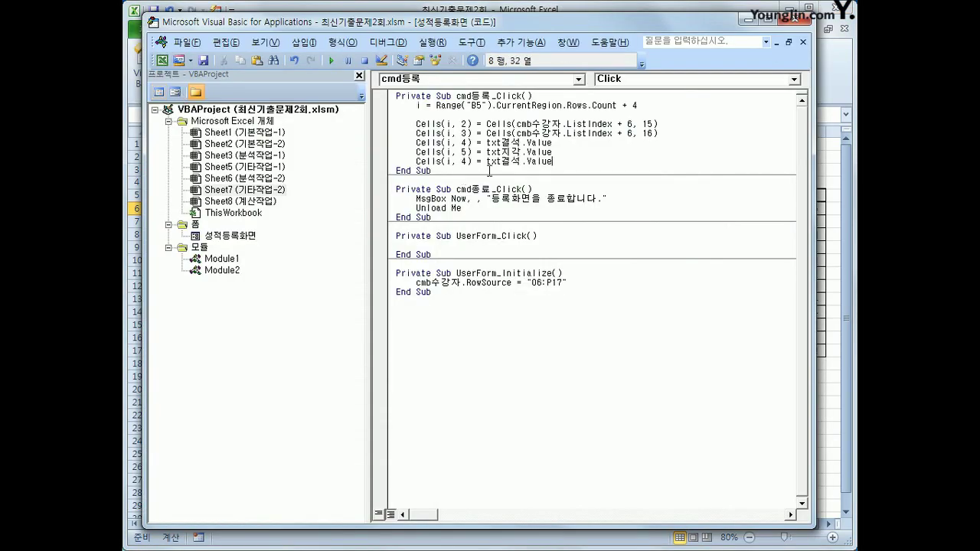
pyautogui.press('Home')
pyautogui.press('Right')
pyautogui.press('Right')
pyautogui.press('Right')
pyautogui.press('Right')
pyautogui.press('Right')
pyautogui.press('Right')
pyautogui.press('Right')
pyautogui.press('Right')
pyautogui.press('Right')
pyautogui.press('Delete')
pyautogui.write('6')
# Step: Replace the right side of the Cells(i, 6) line with 20 - (Cells(i, 4) * 2 + Cells(i, 5) * 1) and start a new line
pyautogui.press('Right')
pyautogui.press('Right')
pyautogui.press('Right')
pyautogui.press('Right')
pyautogui.hotkey('shift', 'End')
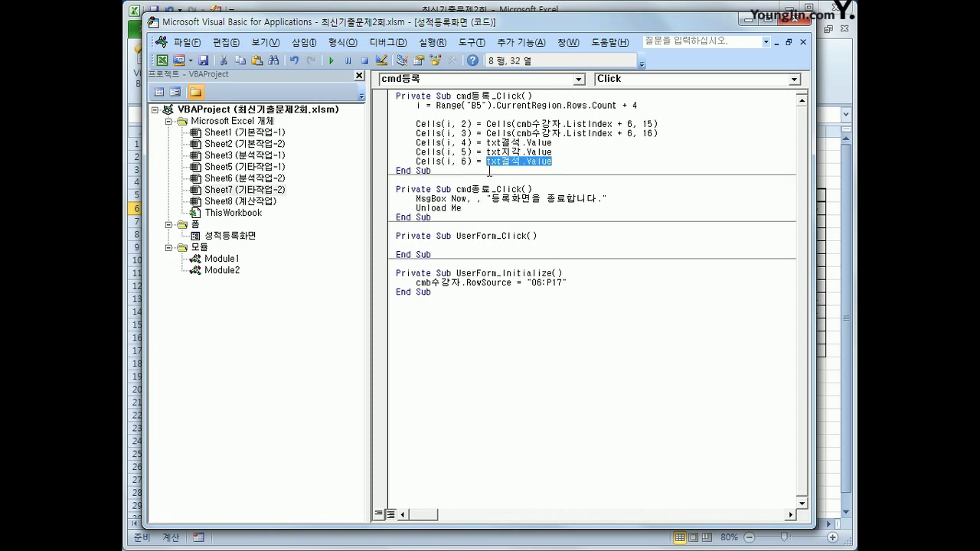
pyautogui.press('Delete')
pyautogui.write('20-')
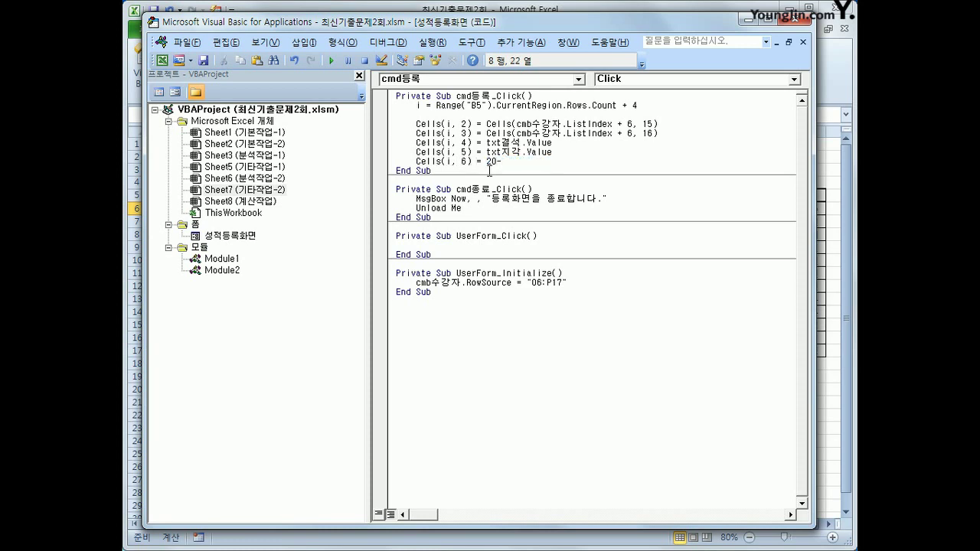
pyautogui.write('(cells(i,')
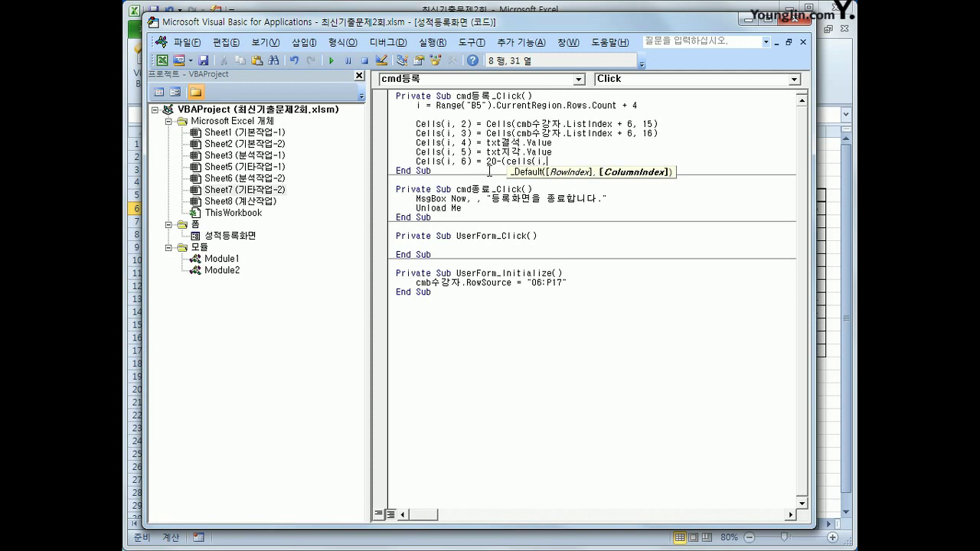
pyautogui.write('4)')
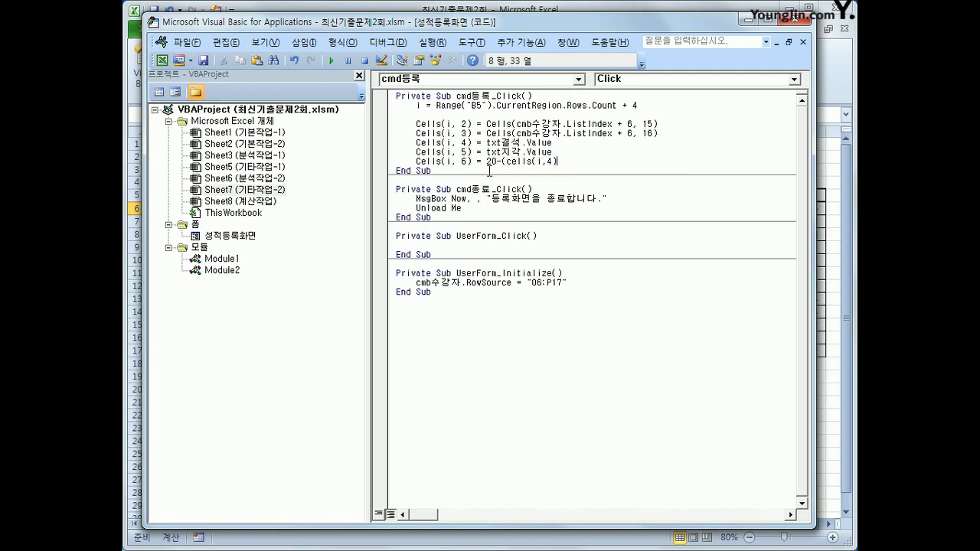
pyautogui.write('*2 + cells(i')
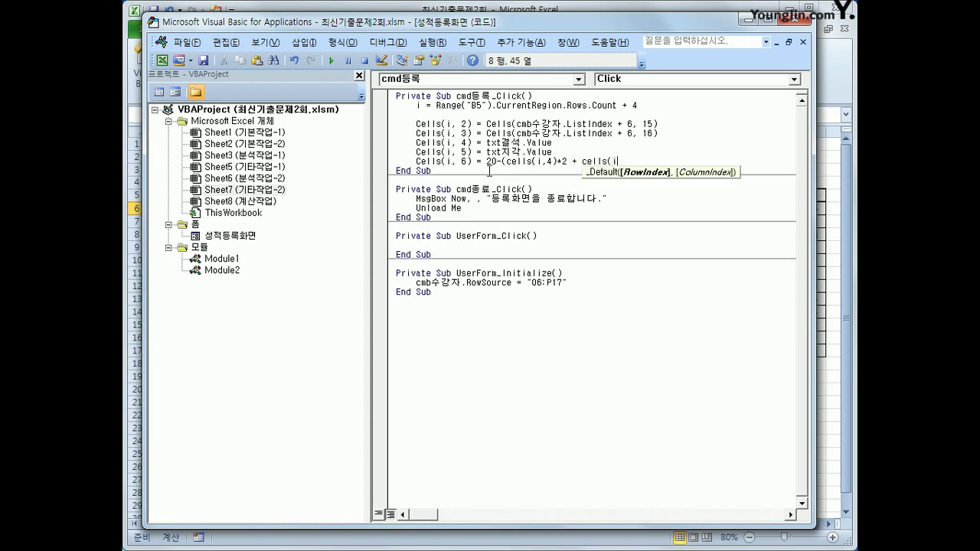
pyautogui.write(',5) *')
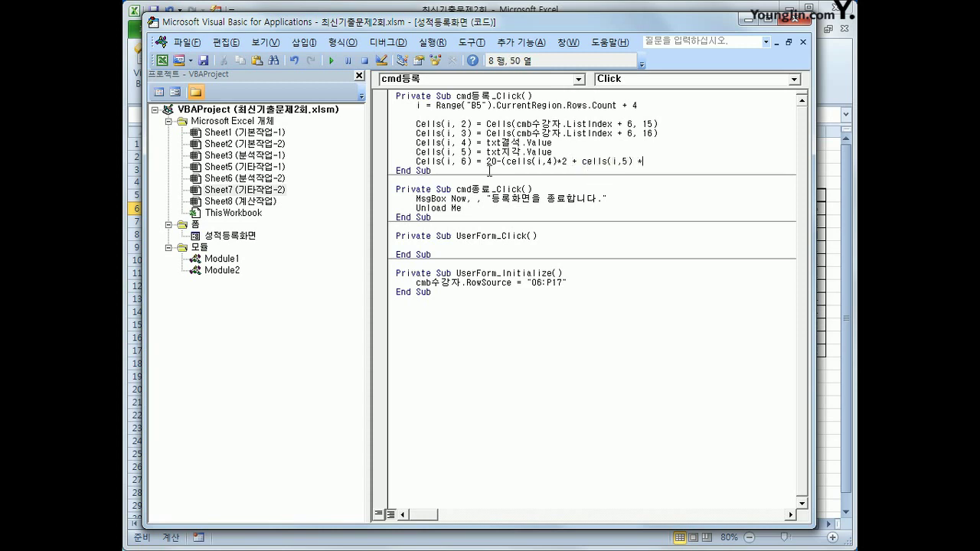
pyautogui.write(' 1)')
pyautogui.press('Return')
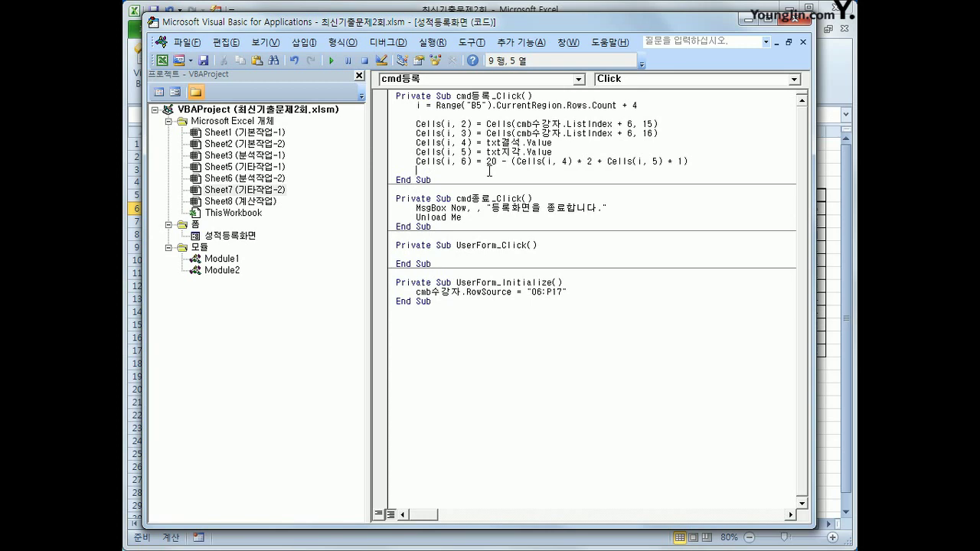
# Step: Paste the txt결석 line below the Cells(i, 6) formula and change its column index to 7
pyautogui.hotkey('ctrl', 'v')
pyautogui.press('Home')
pyautogui.press('Right')
pyautogui.press('Right')
pyautogui.press('Right')
pyautogui.press('Right')
pyautogui.press('Right')
pyautogui.press('Right')
pyautogui.press('Right')
pyautogui.press('Right')
pyautogui.press('Right')
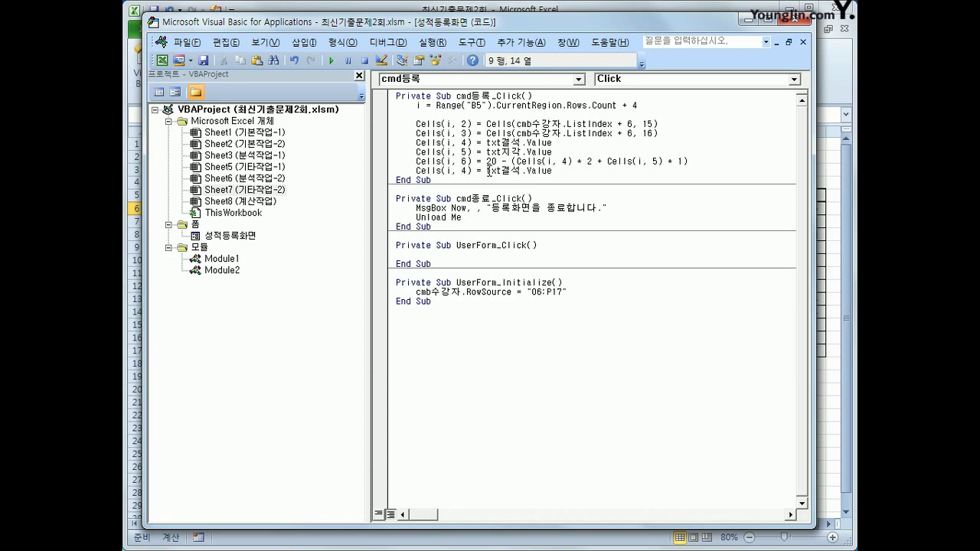
pyautogui.press('Delete')
pyautogui.write('7')
# Step: Change the source in the Cells(i, 7) line to txt과제.Value and start a new line below it
pyautogui.press('Right')
pyautogui.press('Right')
pyautogui.press('Right')
pyautogui.press('Right')
pyautogui.press('Right')
pyautogui.press('Right')
pyautogui.press('Right')
pyautogui.hotkey('shift', 'End')
pyautogui.write('과제.Value')
pyautogui.press('Return')
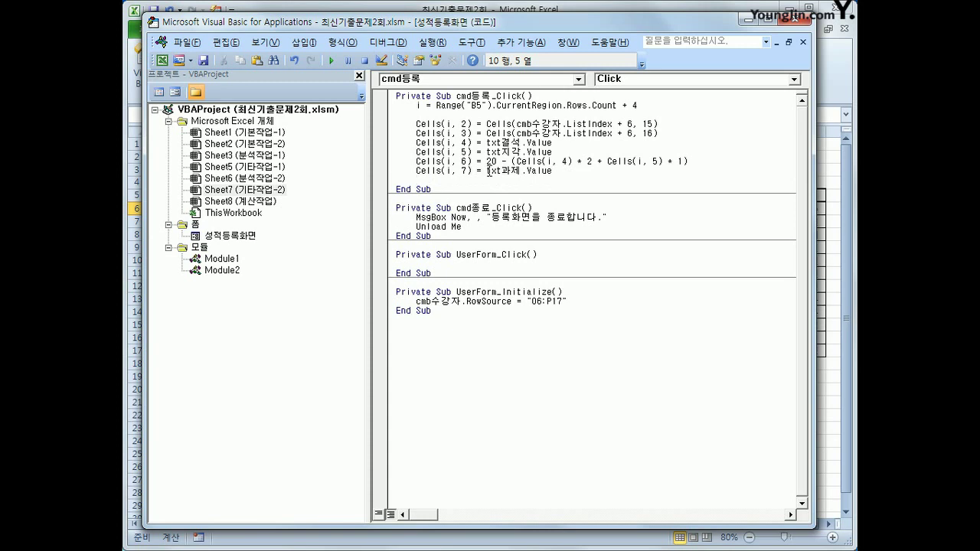
# Step: Paste the txt결석 line below the txt과제 line and change its column index to 8
pyautogui.hotkey('ctrl', 'v')
pyautogui.press('Home')
pyautogui.press('Right')
pyautogui.press('Right')
pyautogui.press('Right')
pyautogui.press('Right')
pyautogui.press('Right')
pyautogui.press('Right')
pyautogui.press('Right')
pyautogui.press('Right')
pyautogui.press('Delete')
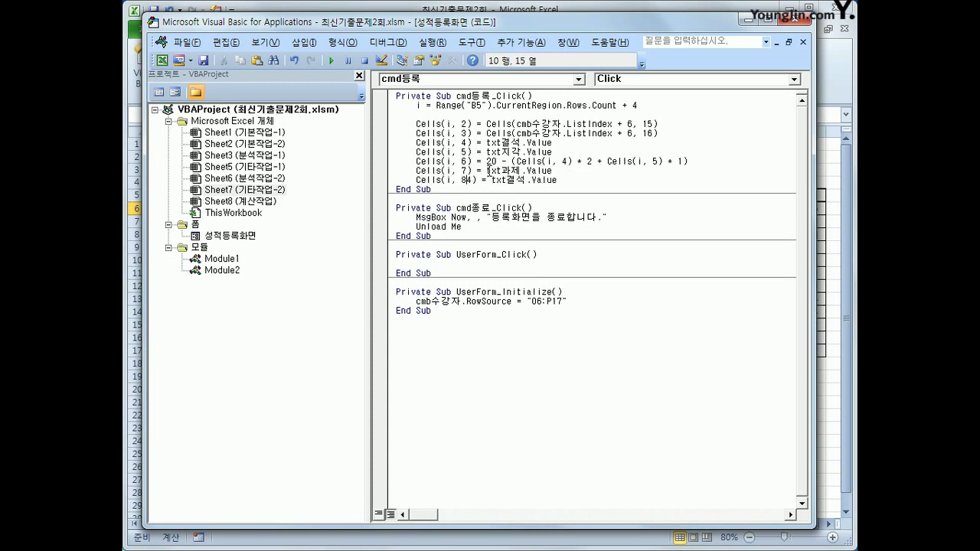
pyautogui.write('8')
# Step: Change the control in the Cells(i, 8) line to txt평가
pyautogui.press('Right')
pyautogui.press('Right')
pyautogui.press('Right')
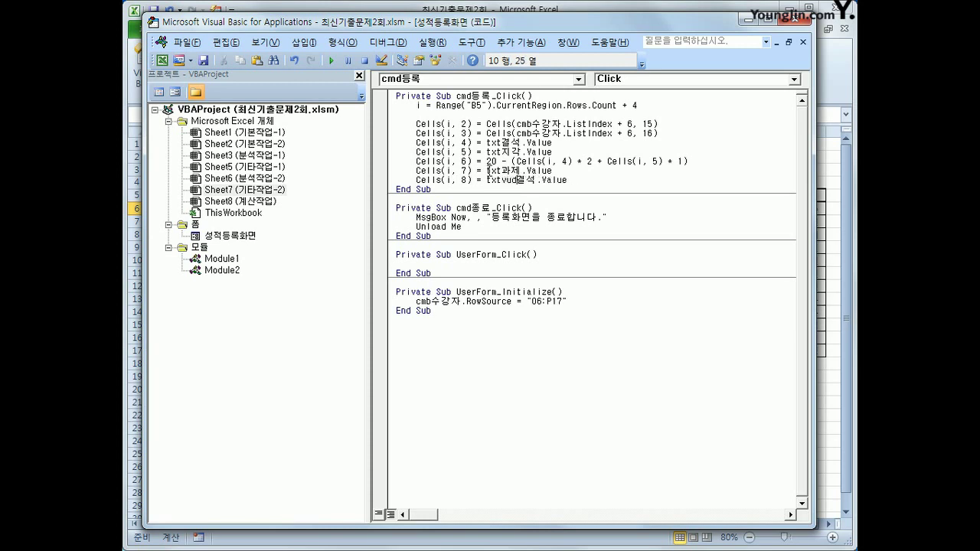
pyautogui.press('BackSpace')
pyautogui.press('BackSpace')
pyautogui.write('평가')
pyautogui.click(552, 242)
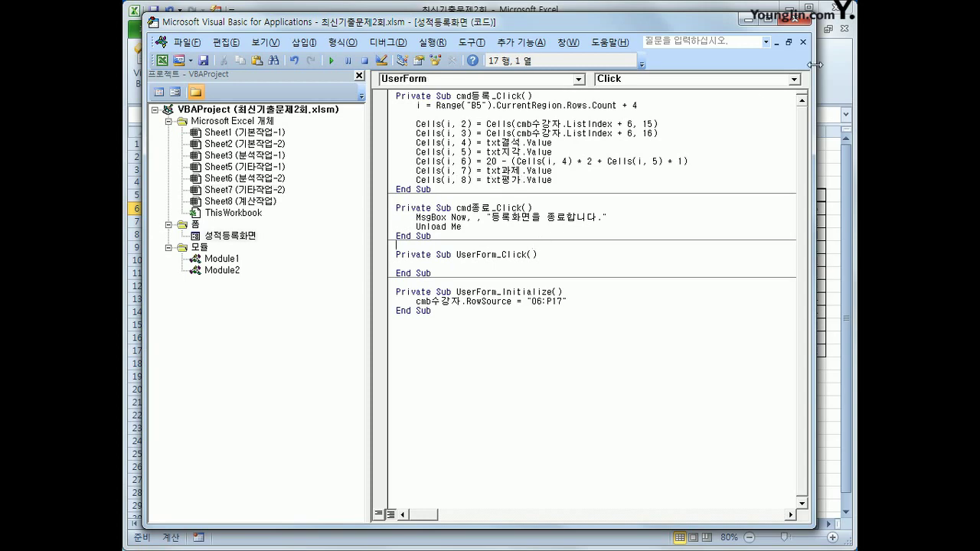
# Step: Check 표1's columns through 비고 on the worksheet and return to the form's code
pyautogui.click(755, 23)
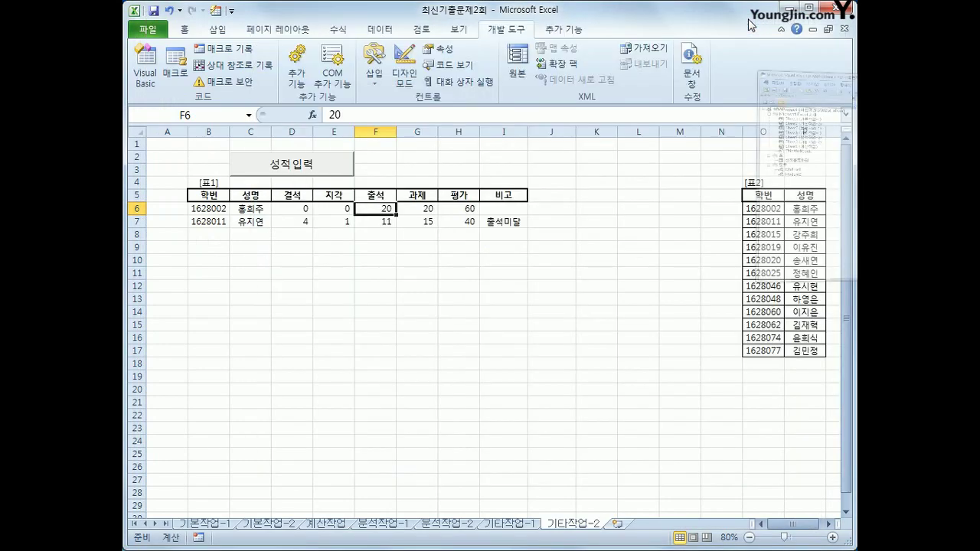
pyautogui.moveTo(224, 197); pyautogui.dragTo(454, 220)
pyautogui.click(509, 209)
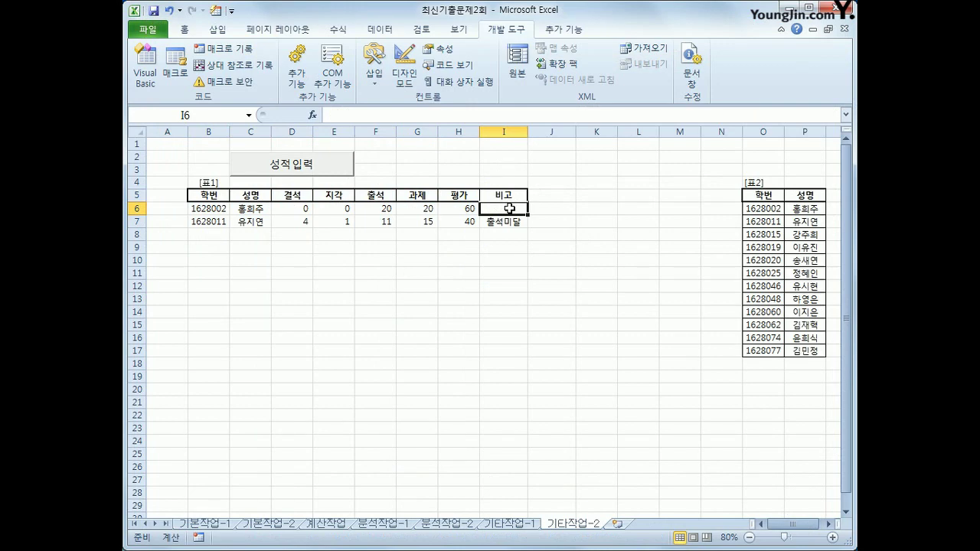
pyautogui.click(146, 69)
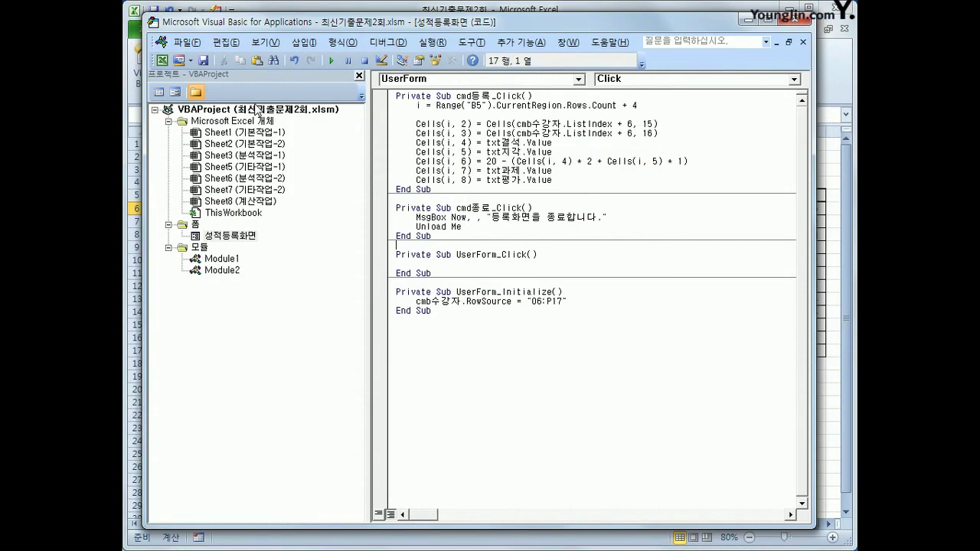
# Step: Add a copy of the txt결석 line below the txt평가 line and change its column index to 9
pyautogui.click(562, 181)
pyautogui.press('Return')
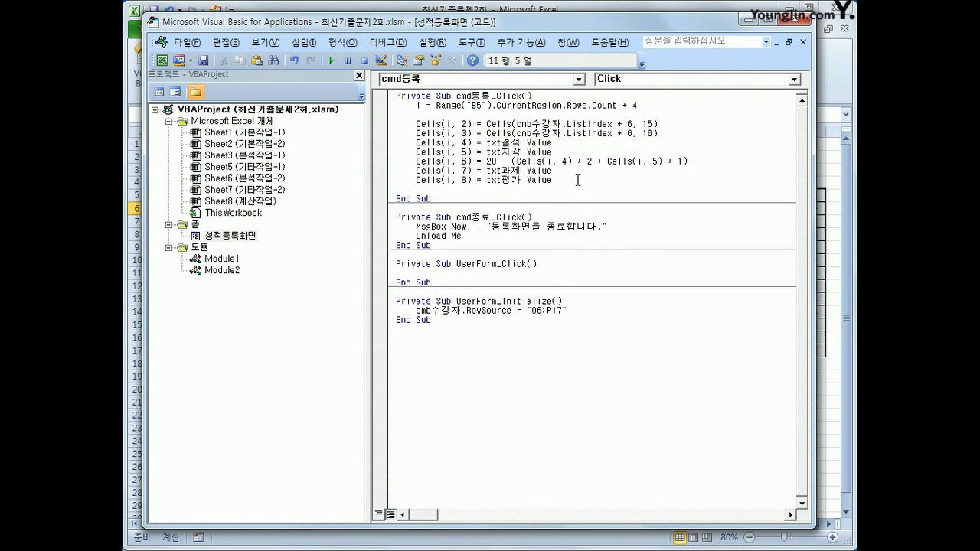
pyautogui.write('Cells(i, 4) = txt결석.Value')
pyautogui.press('Home')
pyautogui.press('Right')
pyautogui.press('Right')
pyautogui.press('Right')
pyautogui.press('Right')
pyautogui.press('Right')
pyautogui.press('Right')
pyautogui.press('Right')
pyautogui.press('Right')
pyautogui.press('Right')
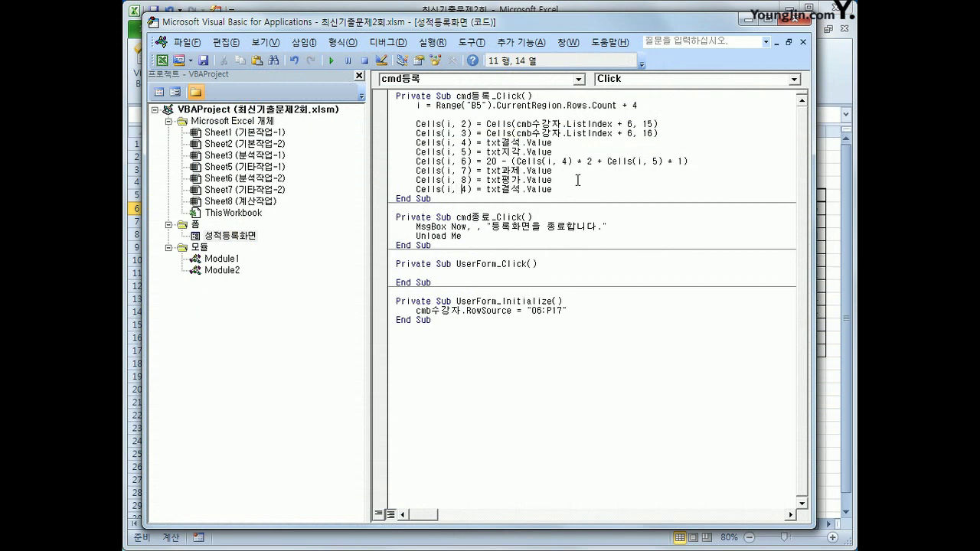
pyautogui.hotkey('shift', 'Right')
pyautogui.write('9')
# Step: Insert a blank line and the condition If Cells(i, 6) < 12 Then above the Cells(i, 9) line
pyautogui.press('Home')
pyautogui.press('Return')
pyautogui.press('Up')
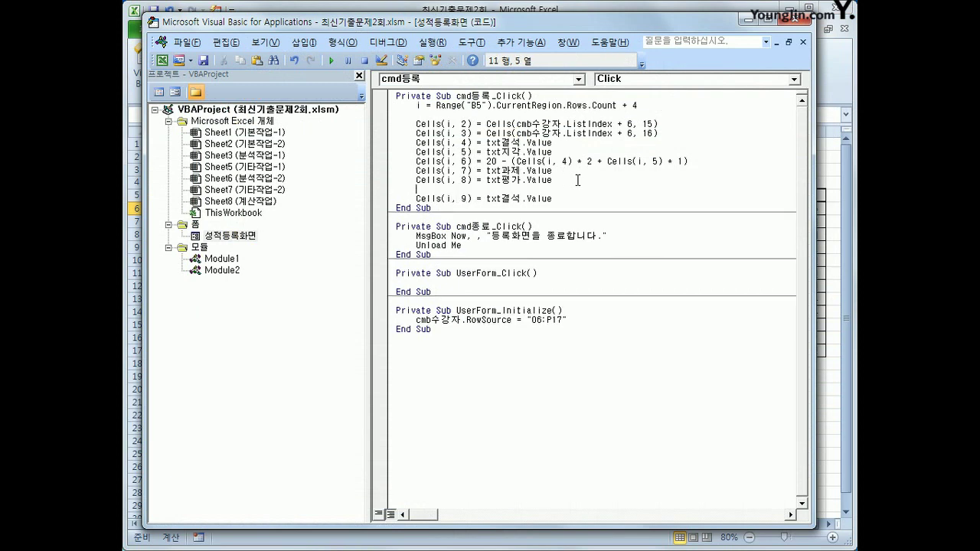
pyautogui.press('Return')
pyautogui.write('if')
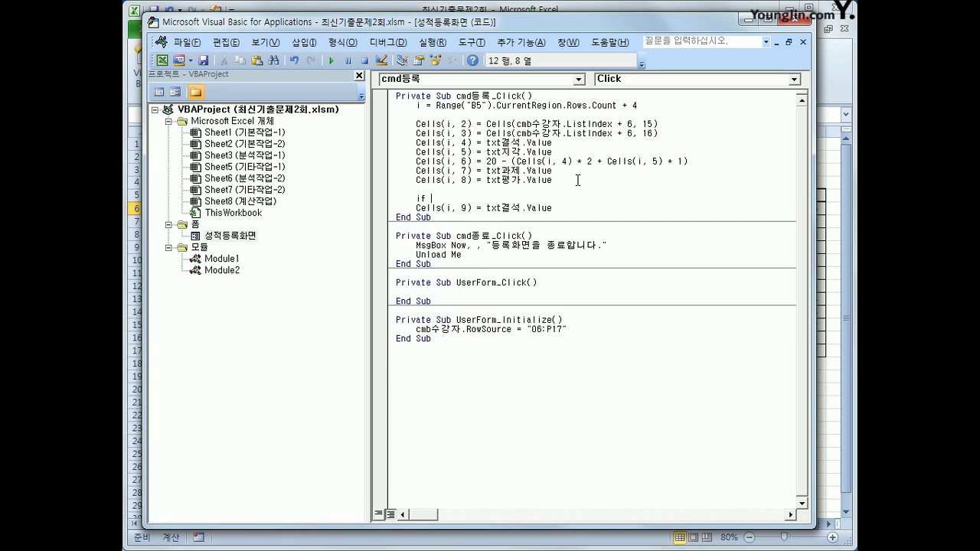
pyautogui.write('cells(i,6) <12 then')
pyautogui.press('Return')
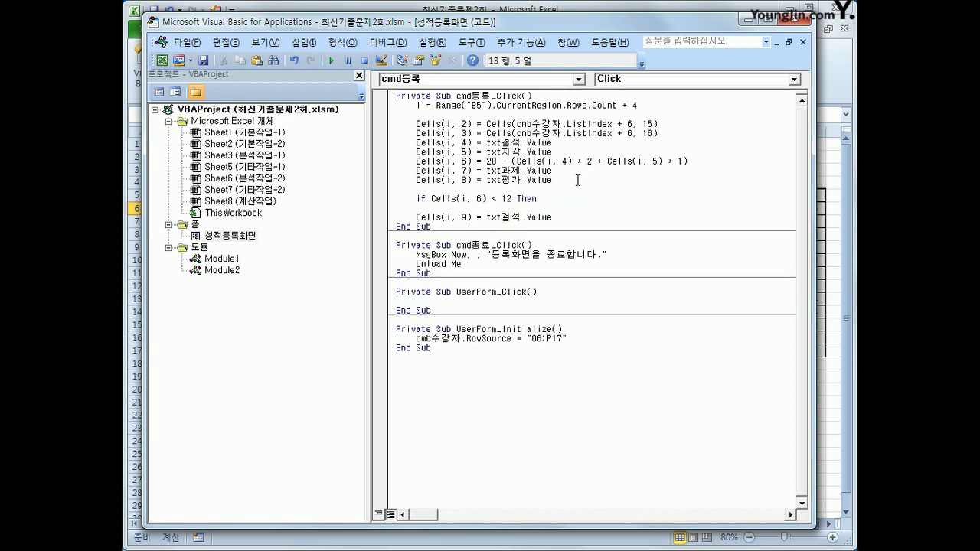
# Step: Indent the Cells(i, 9) line under the If condition and replace its assigned value with "출석미달"
pyautogui.press('Tab')
pyautogui.press('Delete')
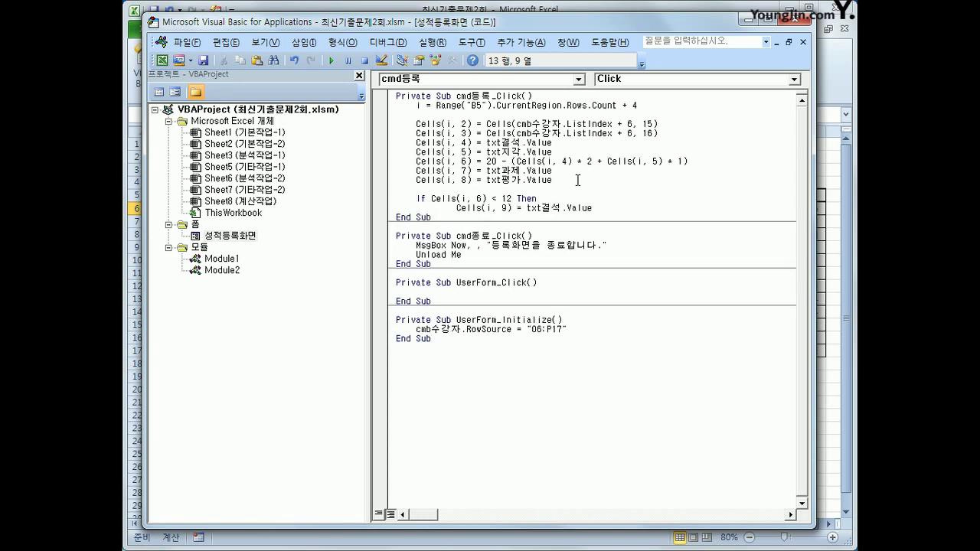
pyautogui.press('Delete')
pyautogui.press('Delete')
pyautogui.press('End')
pyautogui.hotkey('shift', 'Left')
pyautogui.hotkey('shift', 'Left')
pyautogui.hotkey('shift', 'Left')
pyautogui.hotkey('shift', 'Left')
pyautogui.hotkey('shift', 'Left')
pyautogui.hotkey('shift', 'Left')
pyautogui.hotkey('shift', 'Left')
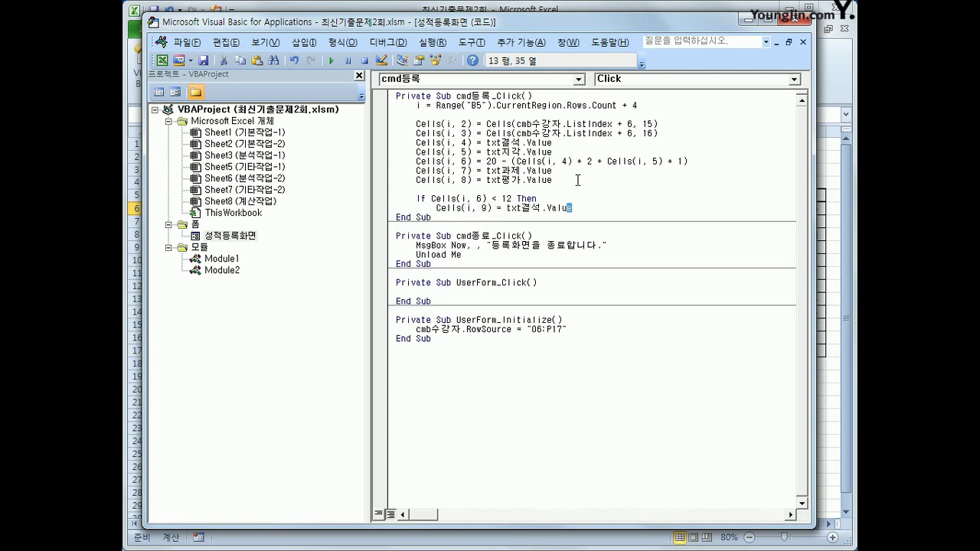
pyautogui.hotkey('shift', 'Left')
pyautogui.hotkey('shift', 'Left')
pyautogui.hotkey('shift', 'Left')
pyautogui.hotkey('shift', 'Left')
pyautogui.write('"ㅊ')
pyautogui.write('출석미달"')
# Step: Close the condition with End If below the 출석미달 line, followed by a blank line
pyautogui.press('Return')
pyautogui.press('BackSpace')
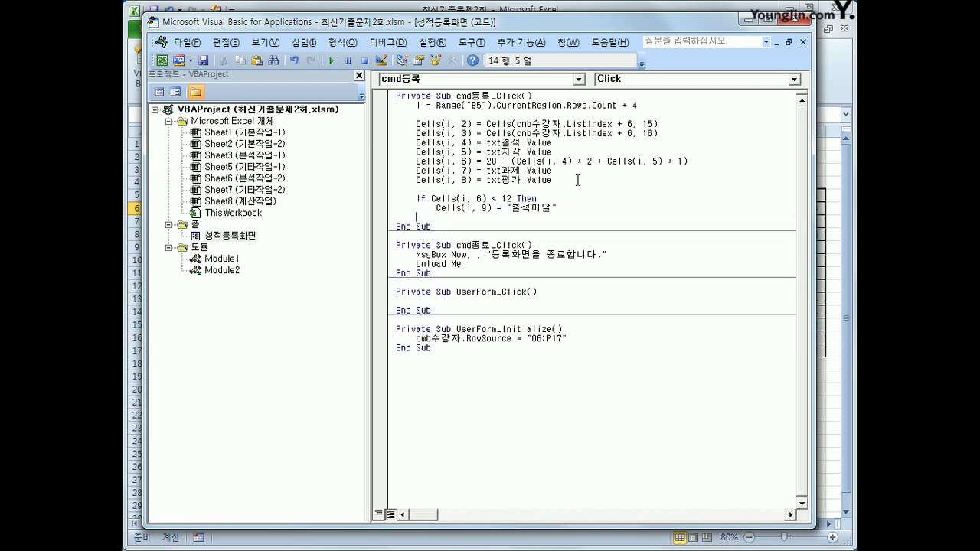
pyautogui.write('endif')
pyautogui.press('Return')
pyautogui.press('Up')
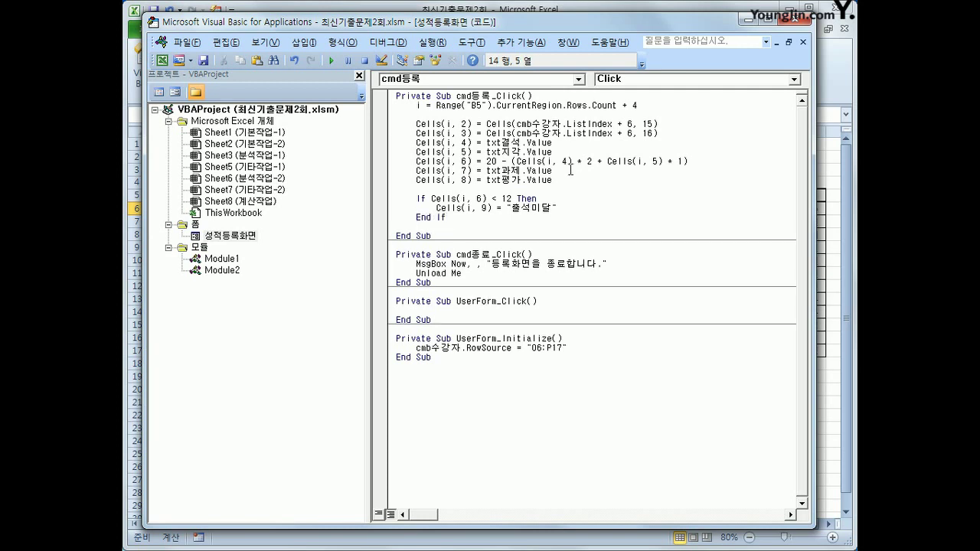
pyautogui.click(552, 264)
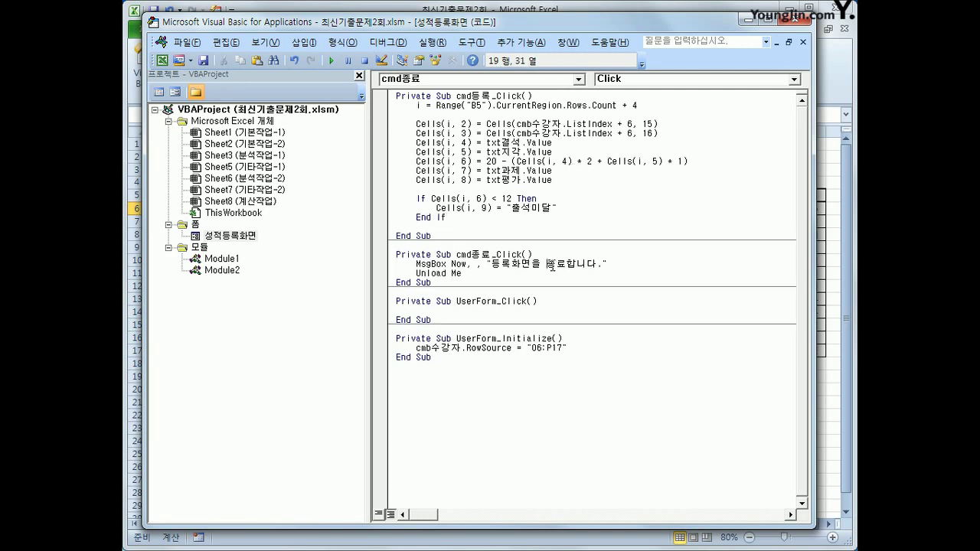
# Step: Return to the 기타작업-2 worksheet and launch the 성적등록화면 form to test the 등록 code
pyautogui.click(791, 25)
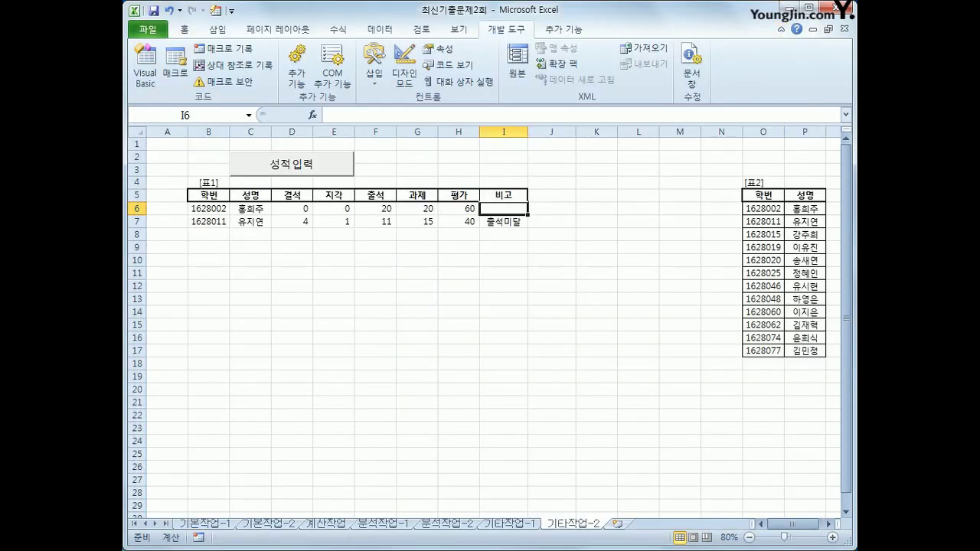
pyautogui.click(402, 362)
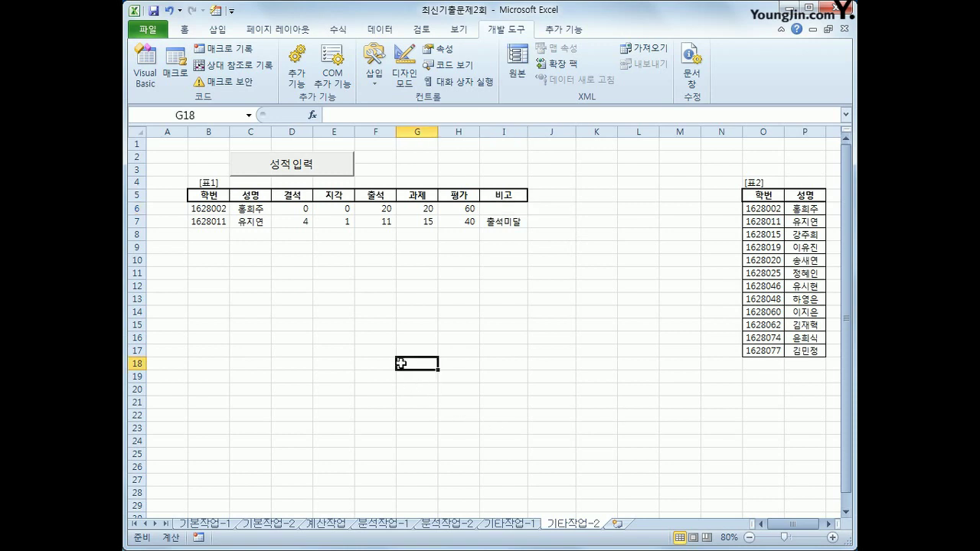
pyautogui.click(307, 170)
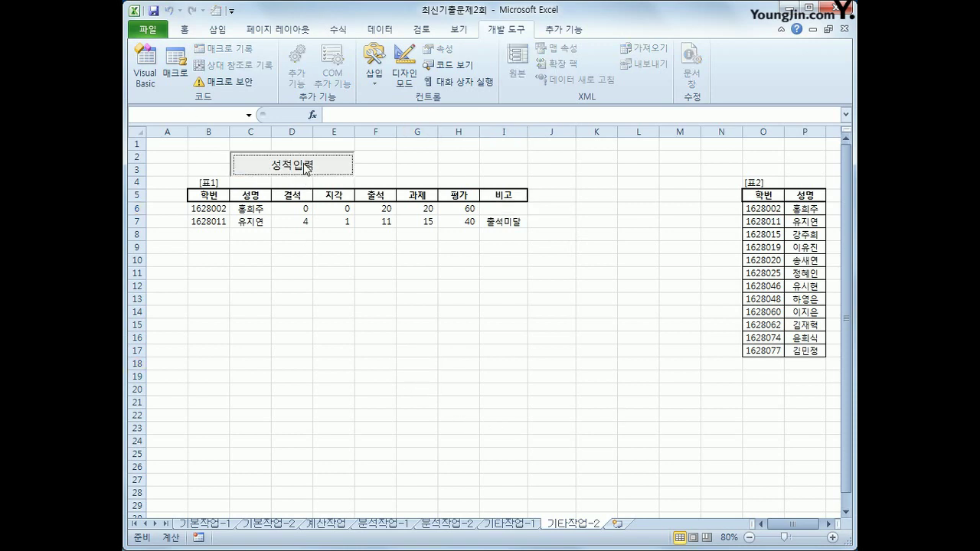
# Step: Choose the first student in the 수강자 list and enter 5 for 결석 and 2 for 지각
pyautogui.click(580, 184)
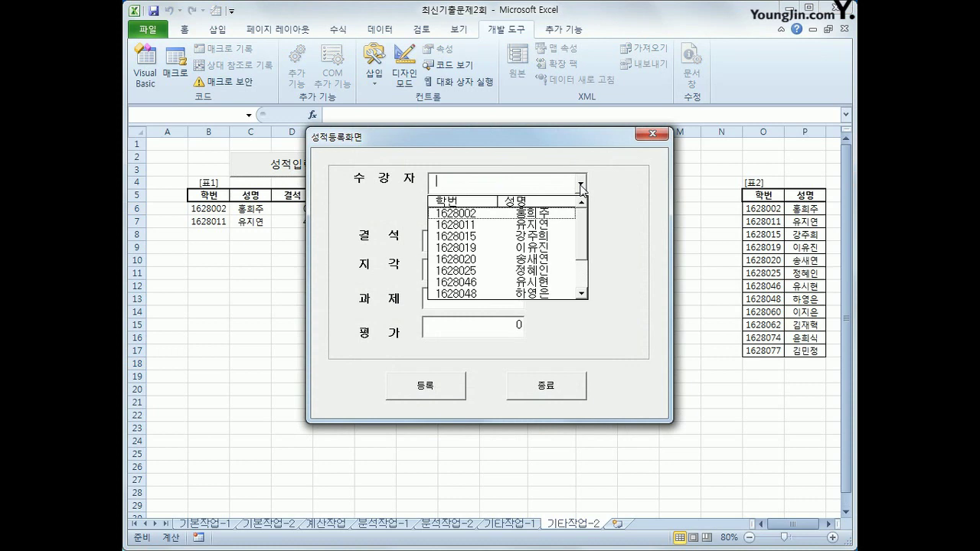
pyautogui.click(536, 213)
pyautogui.click(517, 240)
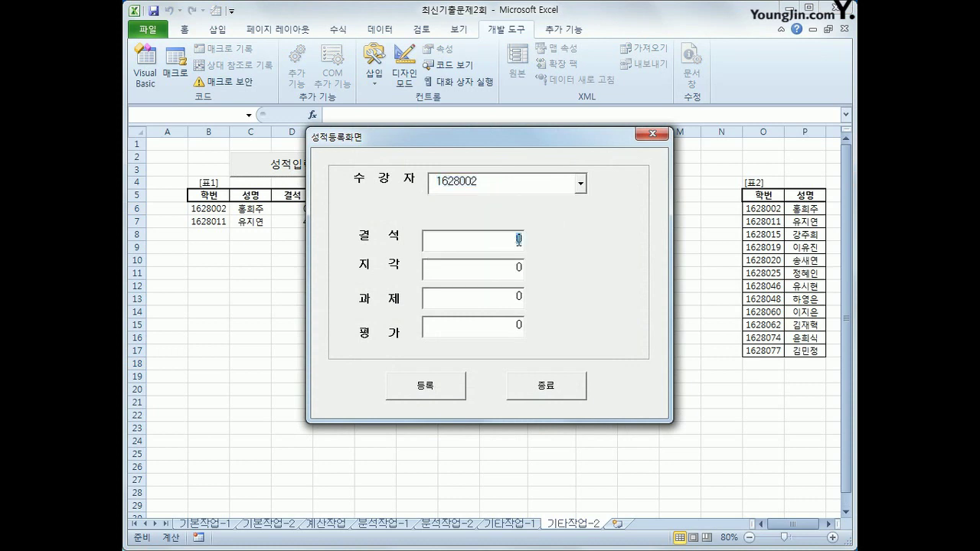
pyautogui.write('5')
pyautogui.press('Tab')
pyautogui.write('2')
pyautogui.press('Tab')
# Step: Enter 20 for 과제 and 70 for 평가, and register the record into 표1
pyautogui.moveTo(513, 139); pyautogui.dragTo(667, 171)
pyautogui.write('20')
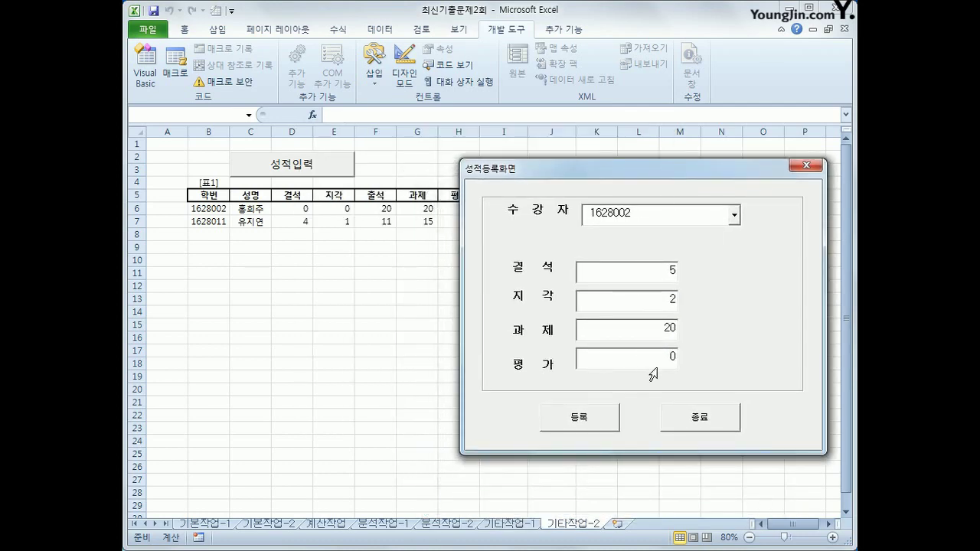
pyautogui.press('Tab')
pyautogui.moveTo(669, 172); pyautogui.dragTo(653, 212)
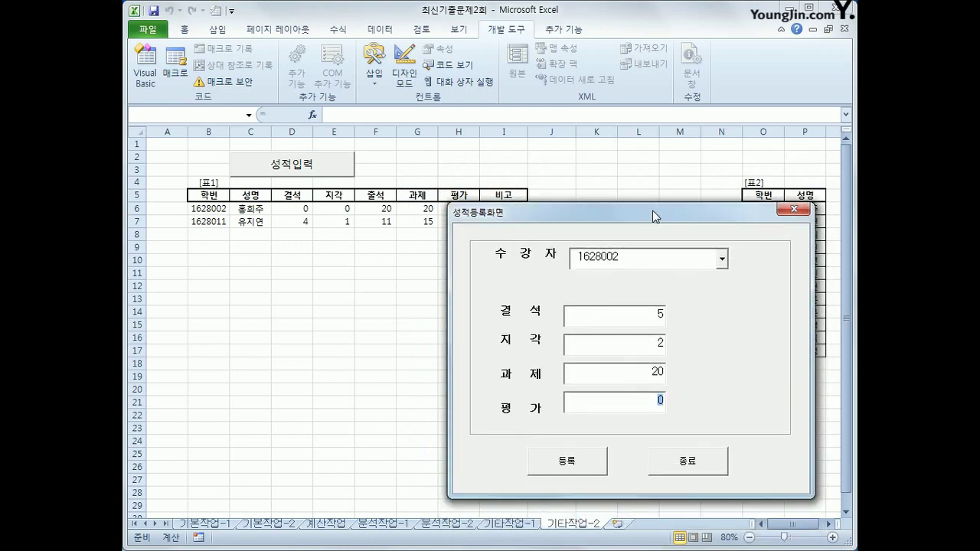
pyautogui.write('70')
pyautogui.click(574, 462)
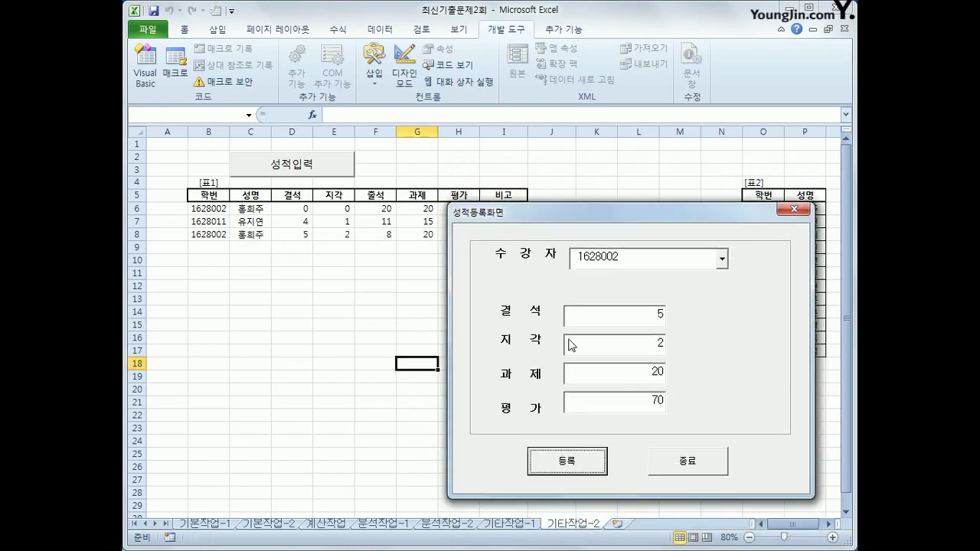
# Step: Close the 성적등록화면 form and examine the 결석, 출석, 평가 and 비고 cells of row 8 in 표1
pyautogui.moveTo(571, 215)
pyautogui.mouseDown()
pyautogui.moveTo(599, 164)
pyautogui.moveTo(573, 199)
pyautogui.mouseUp()
pyautogui.click(704, 444)
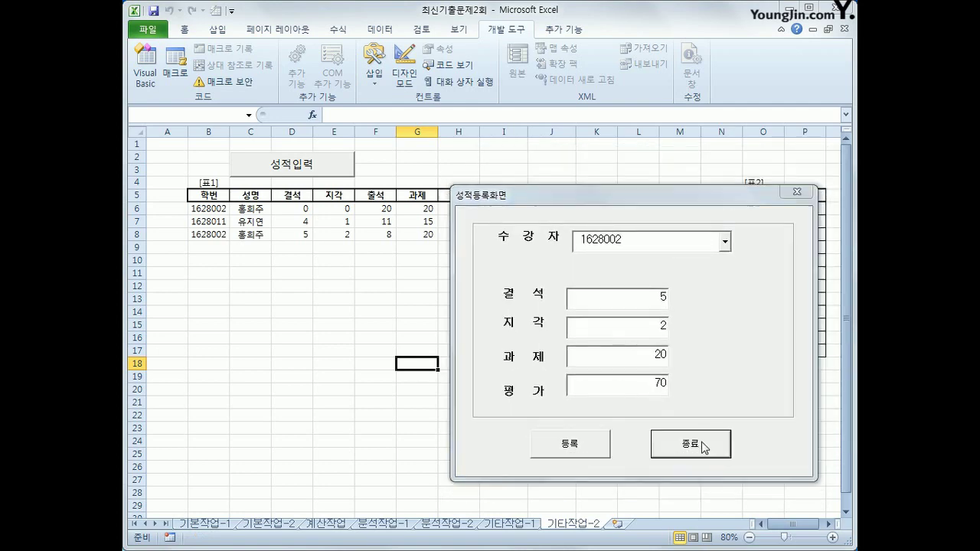
pyautogui.click(512, 308)
pyautogui.click(459, 235)
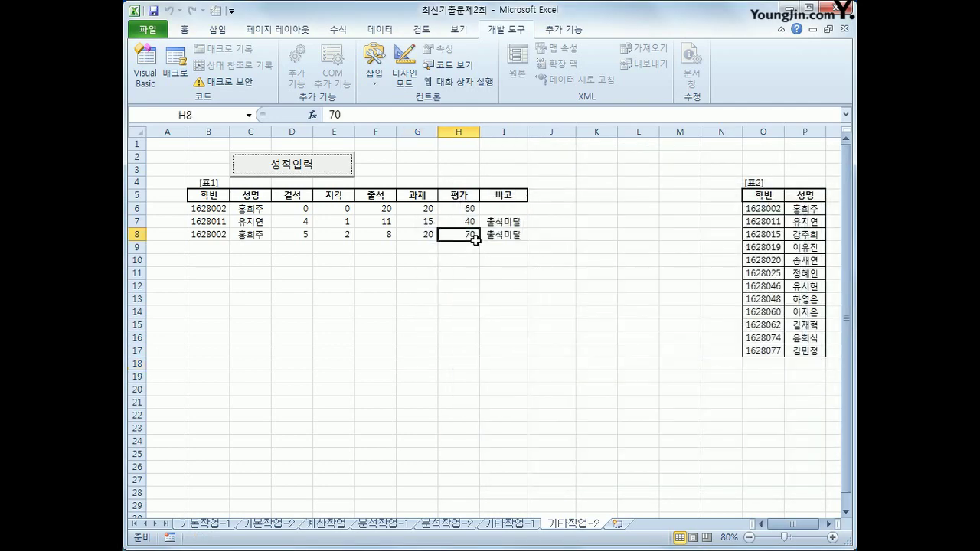
pyautogui.click(383, 233)
pyautogui.click(305, 229)
pyautogui.click(366, 235)
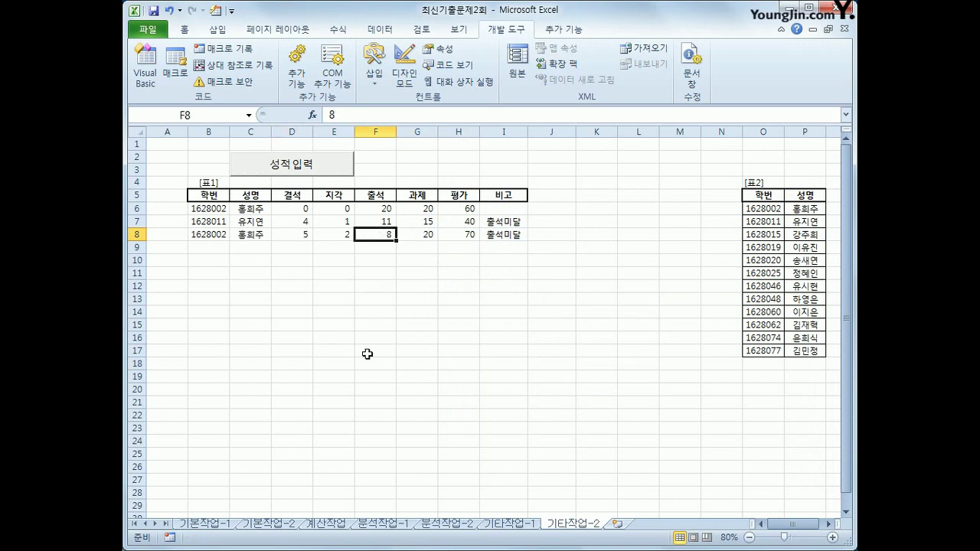
pyautogui.click(494, 238)
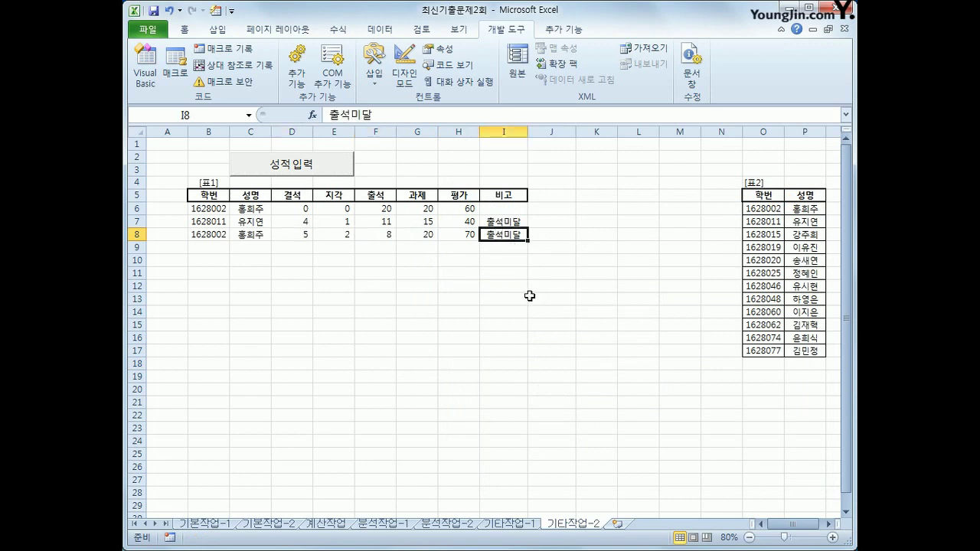
pyautogui.click(387, 239)
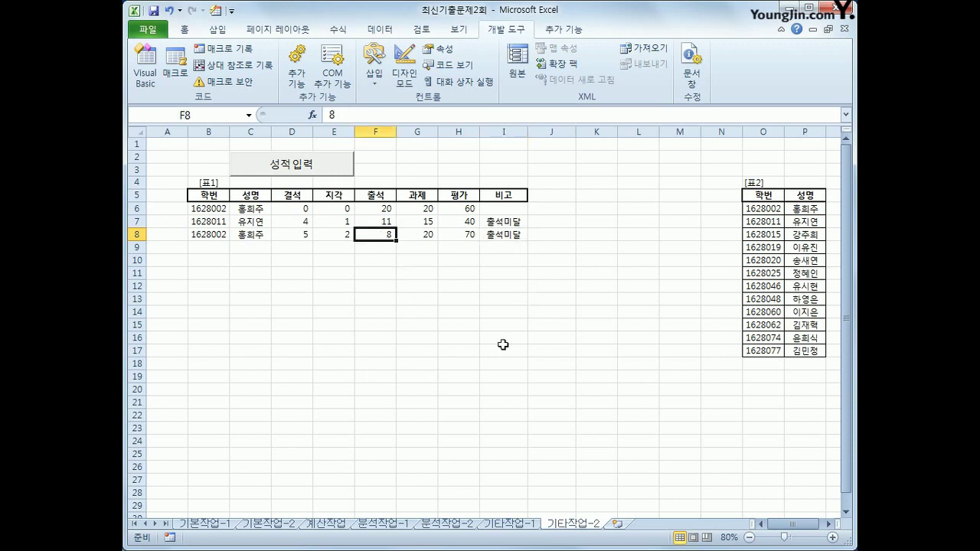